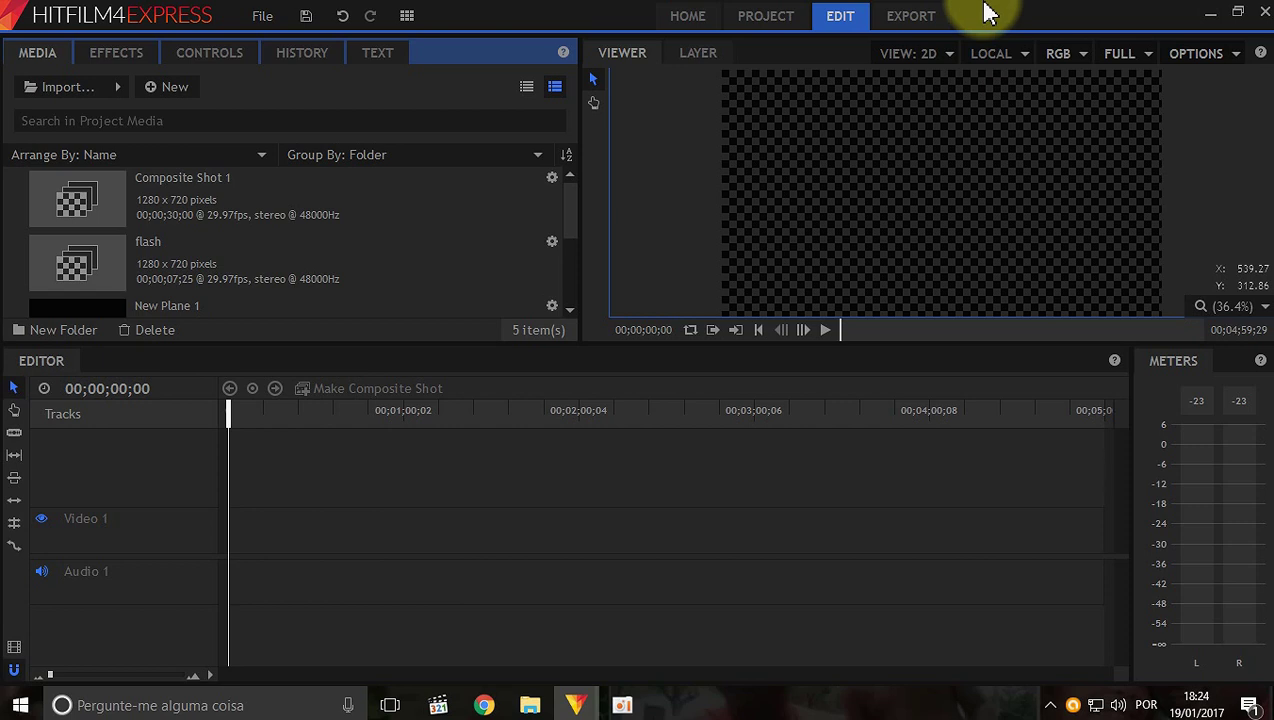
Create a new composite shot named "video" with the default 1280 x 720, 29.97 fps, 30-second settings.
{"action": "left_click", "coordinate": [190, 87]}
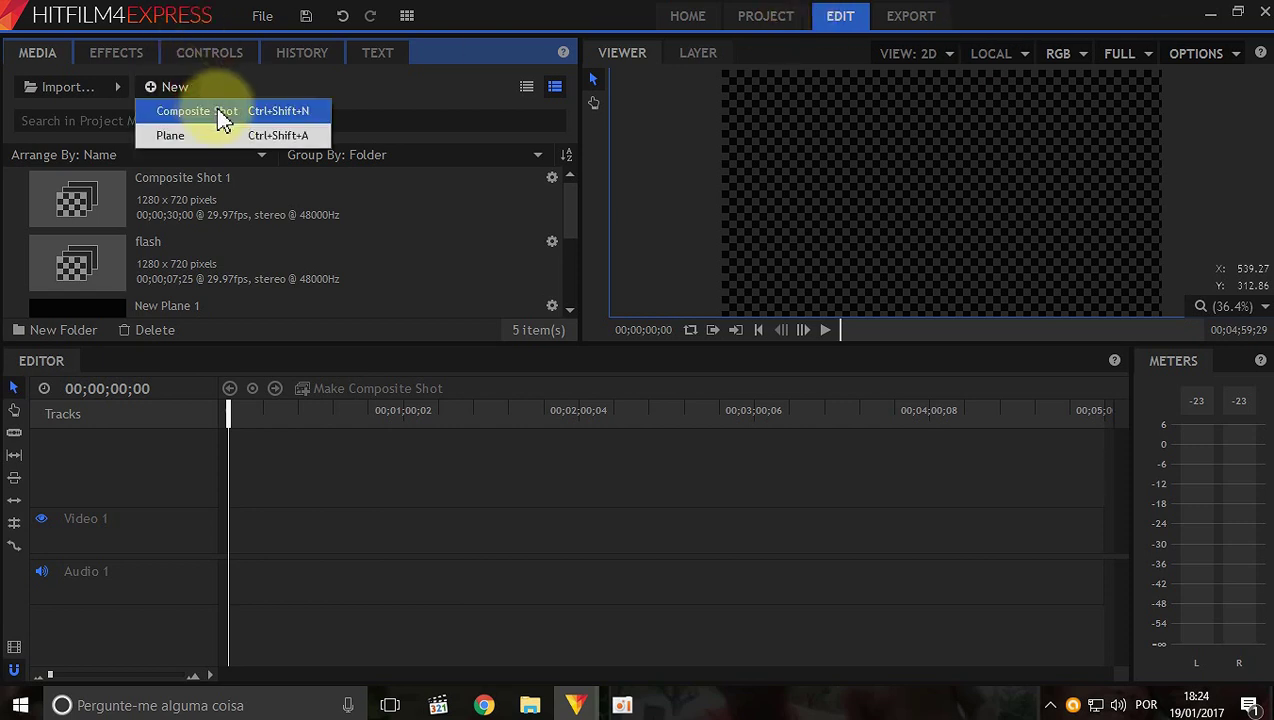
{"action": "left_click", "coordinate": [217, 110]}
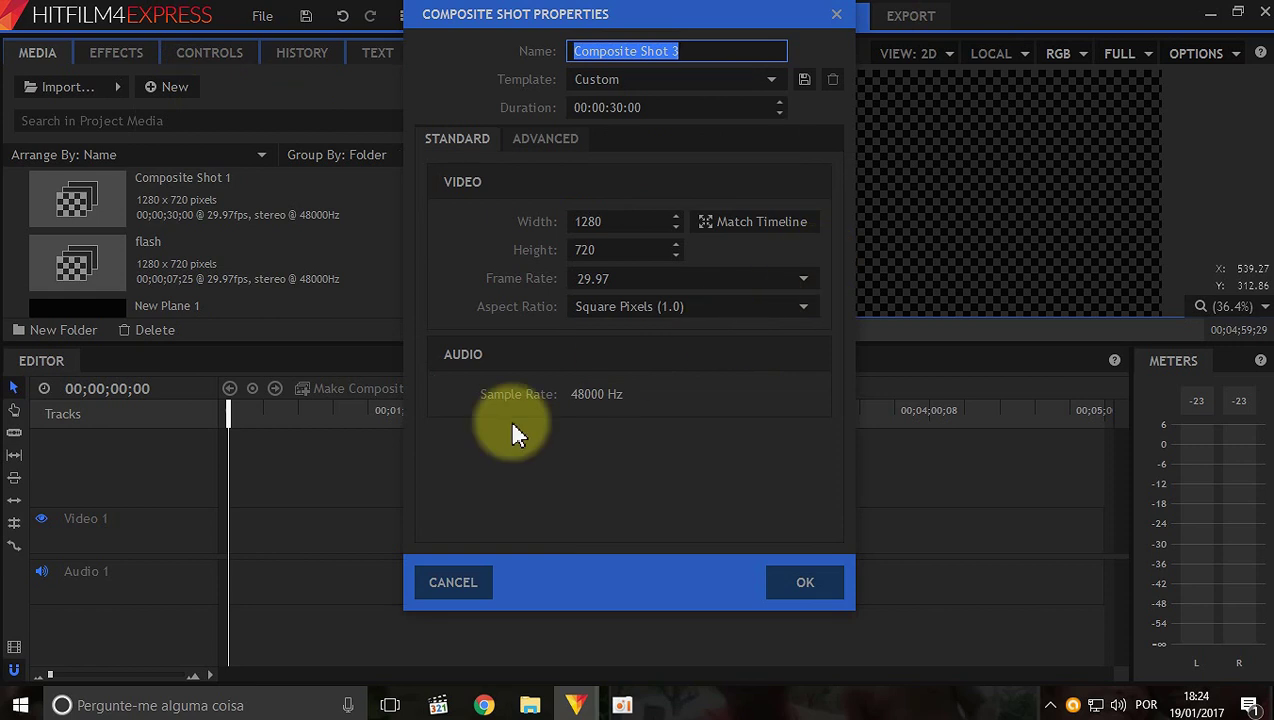
{"action": "type", "text": "titulo"}
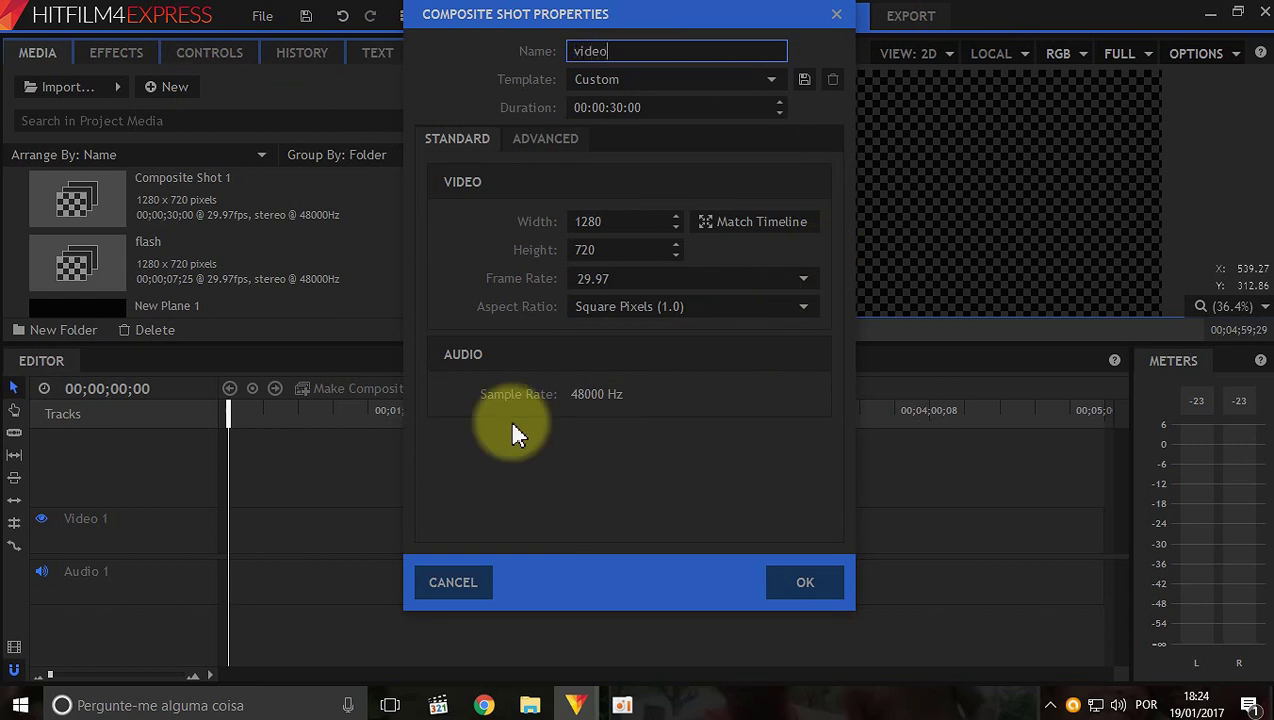
{"action": "key", "text": "Return"}
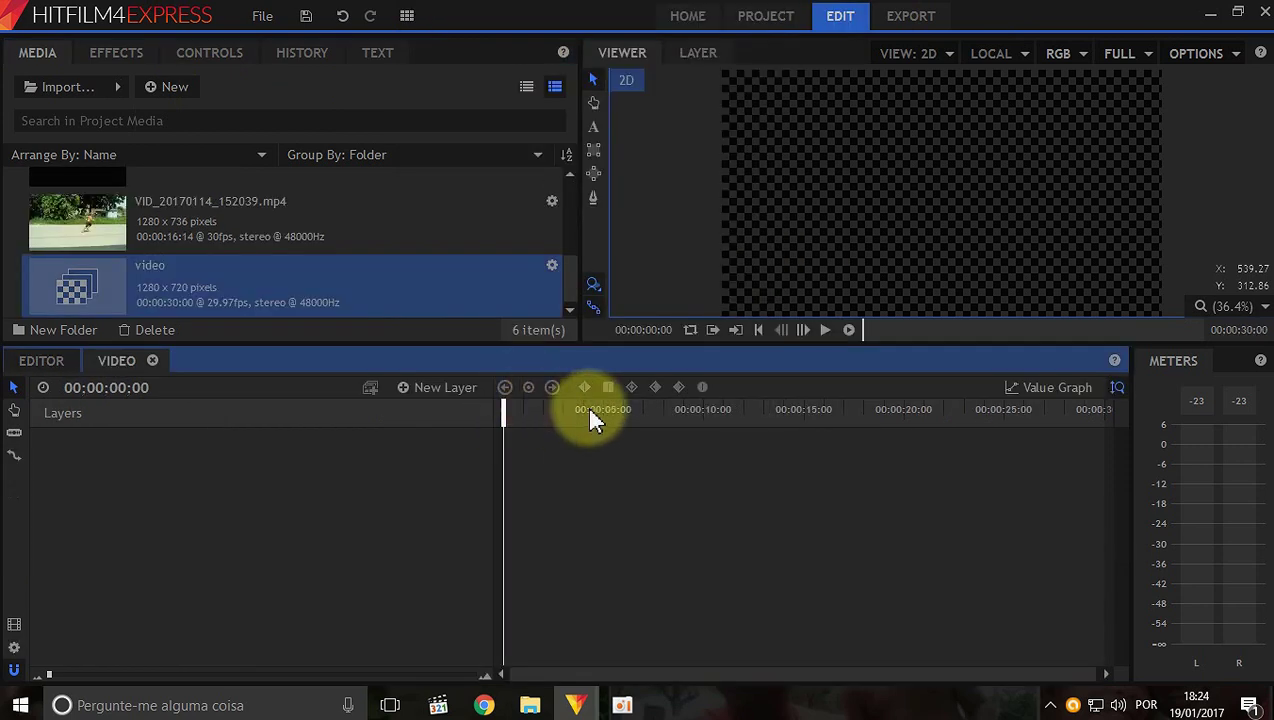
Add VID_20170114_152039.mp4 as a layer in the video composite shot and slice it at 00:00:04:21.
{"action": "left_click_drag", "start_coordinate": [71, 205], "coordinate": [124, 484]}
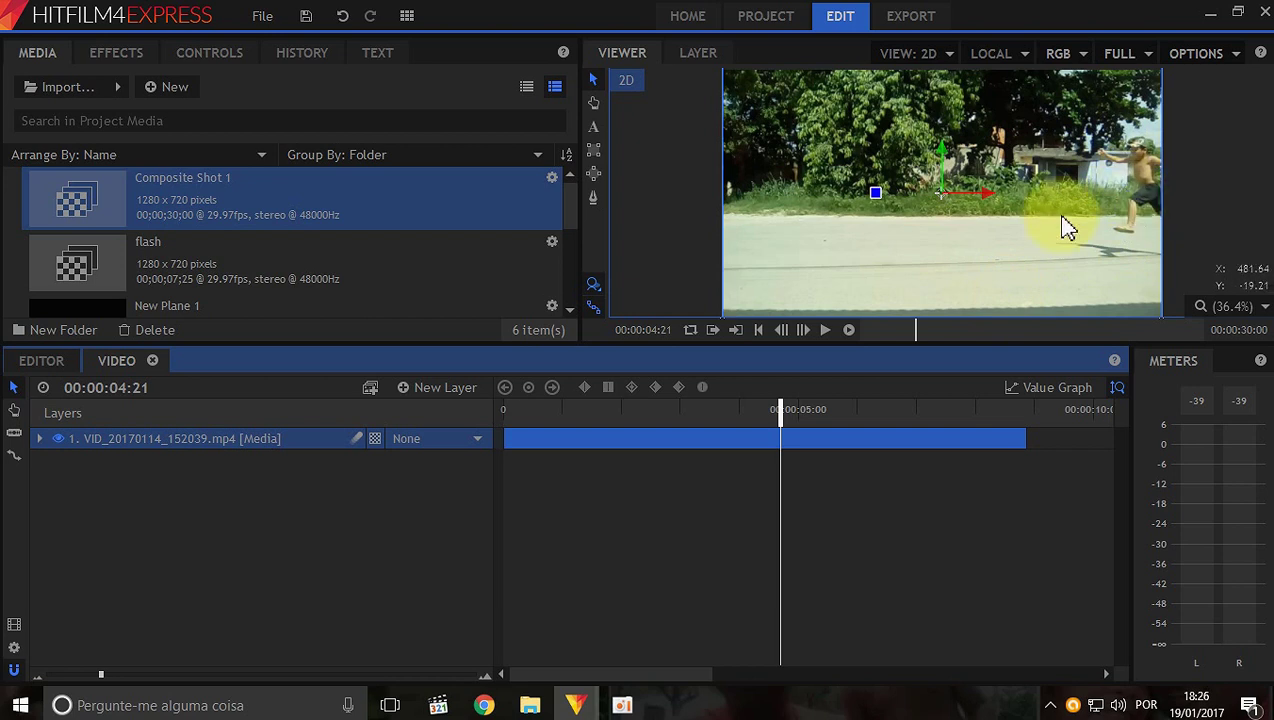
{"action": "key", "text": "c"}
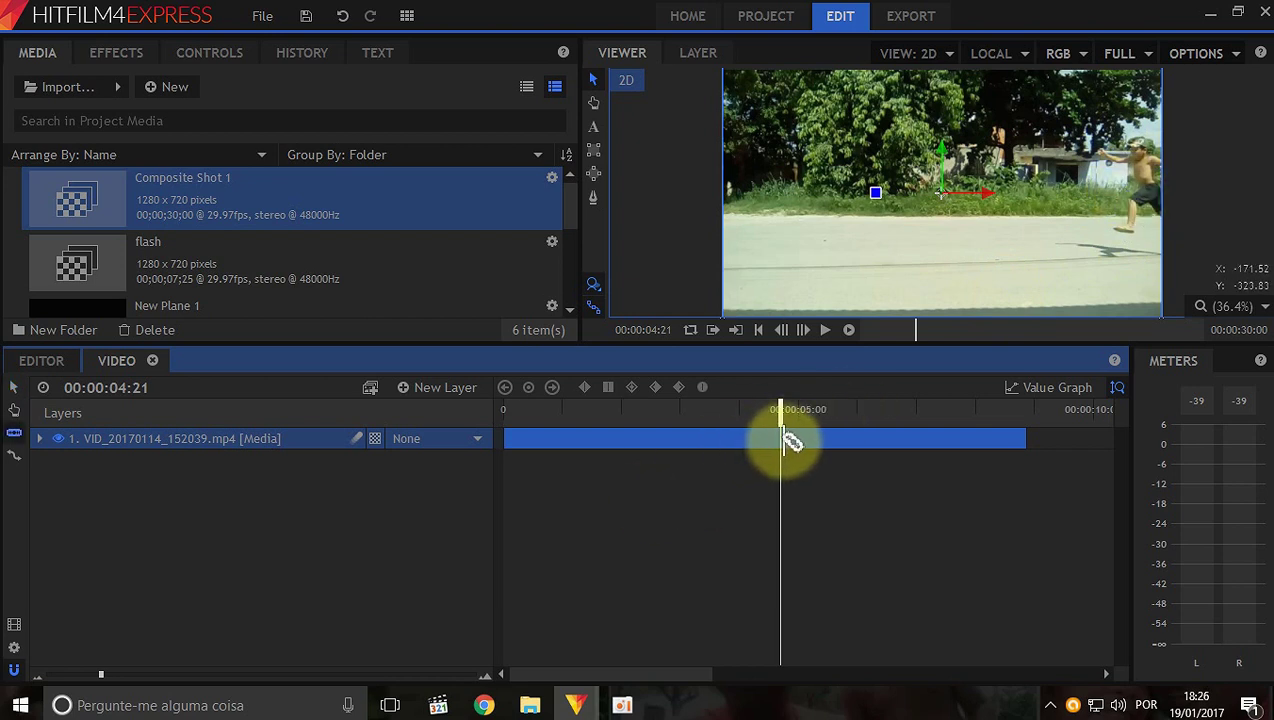
{"action": "left_click", "coordinate": [785, 440]}
{"action": "scroll", "coordinate": [830, 419], "scroll_direction": "up", "scroll_amount": 2}
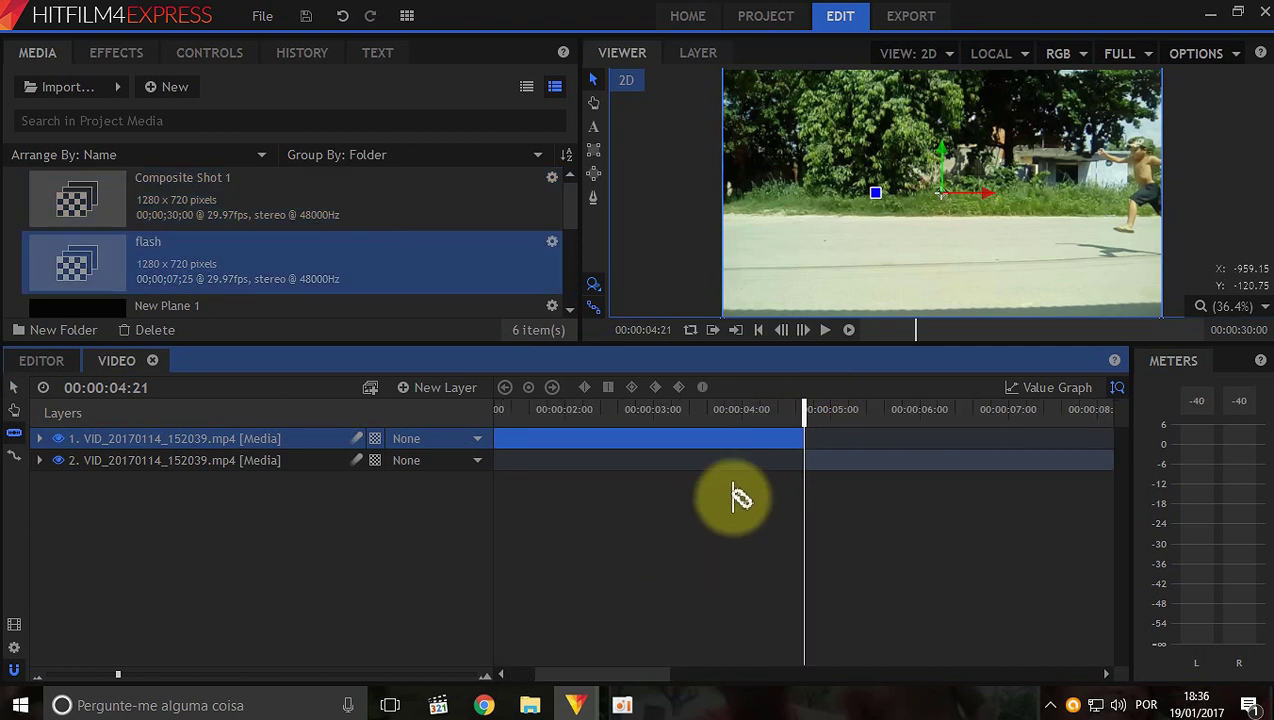
Advance eight frames and slice the second layer at 00:00:04:29.
{"action": "left_click", "coordinate": [806, 330]}
{"action": "left_click", "coordinate": [806, 330]}
{"action": "left_click", "coordinate": [806, 331]}
{"action": "left_click", "coordinate": [806, 331]}
{"action": "left_click", "coordinate": [806, 331]}
{"action": "left_click", "coordinate": [806, 331]}
{"action": "left_click", "coordinate": [806, 331]}
{"action": "left_click", "coordinate": [806, 331]}
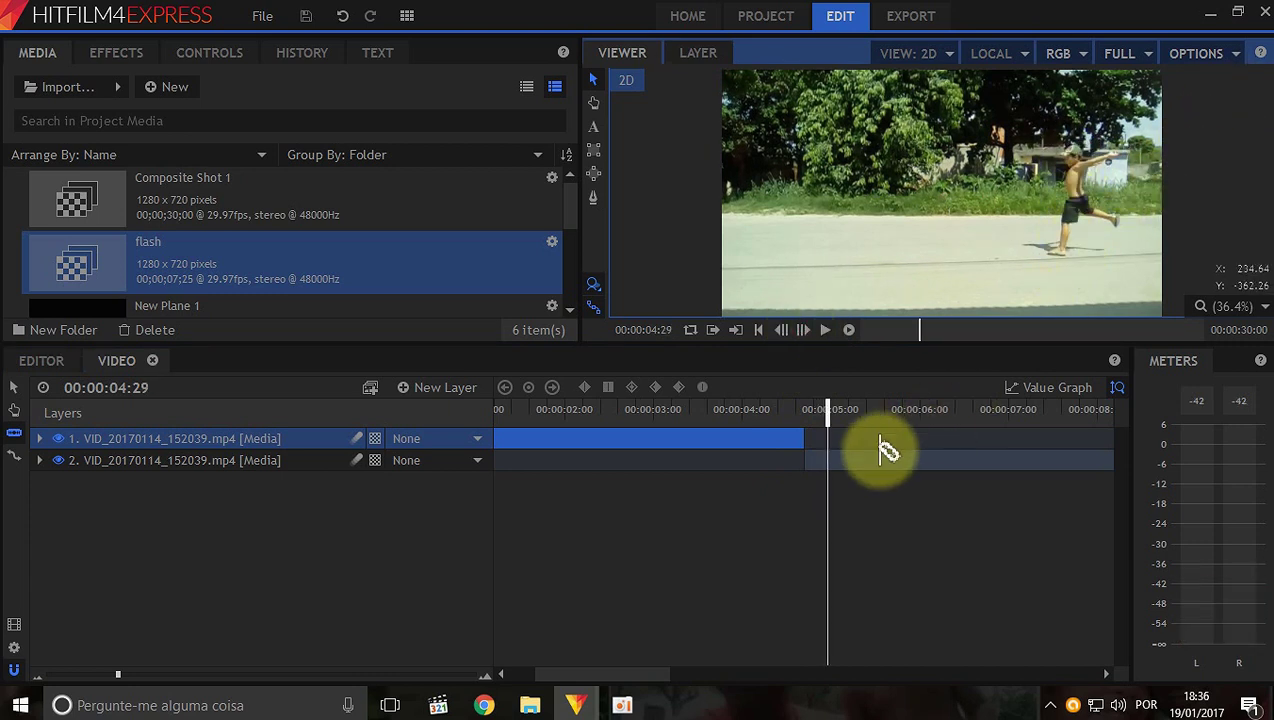
{"action": "left_click", "coordinate": [830, 462]}
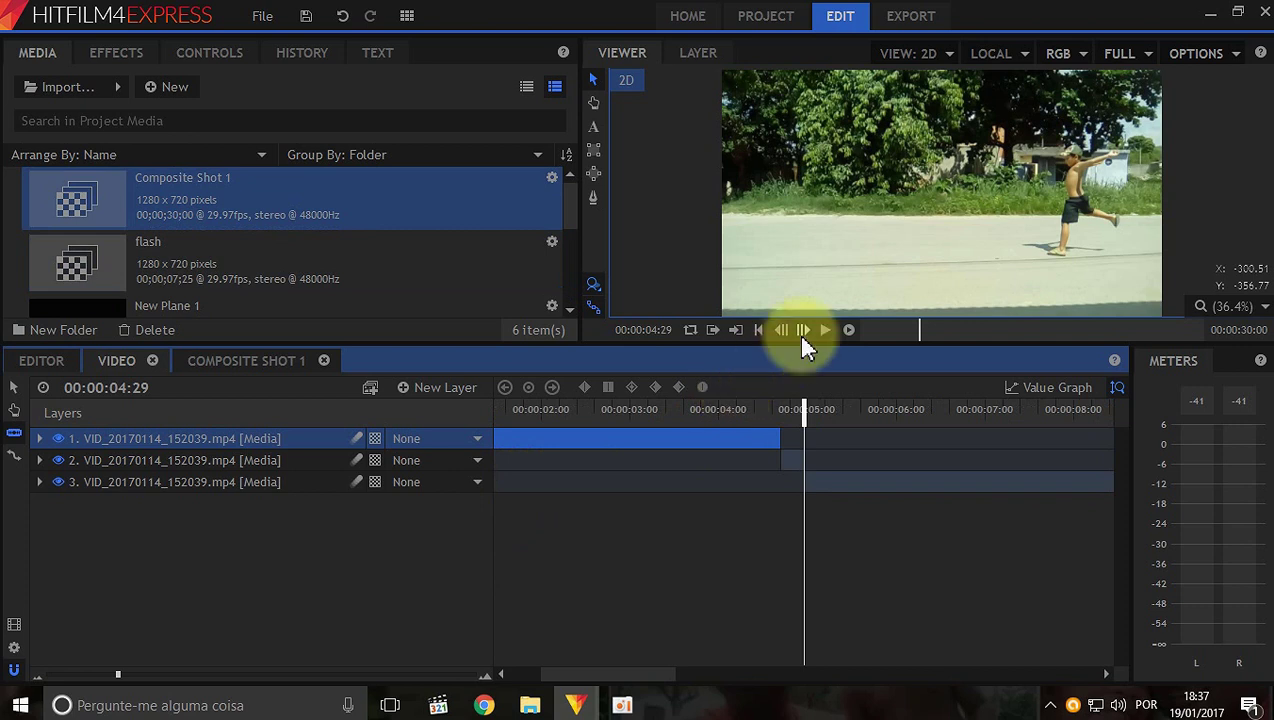
Advance eight more frames and slice the third layer at 00:00:05:07.
{"action": "left_click", "coordinate": [803, 331]}
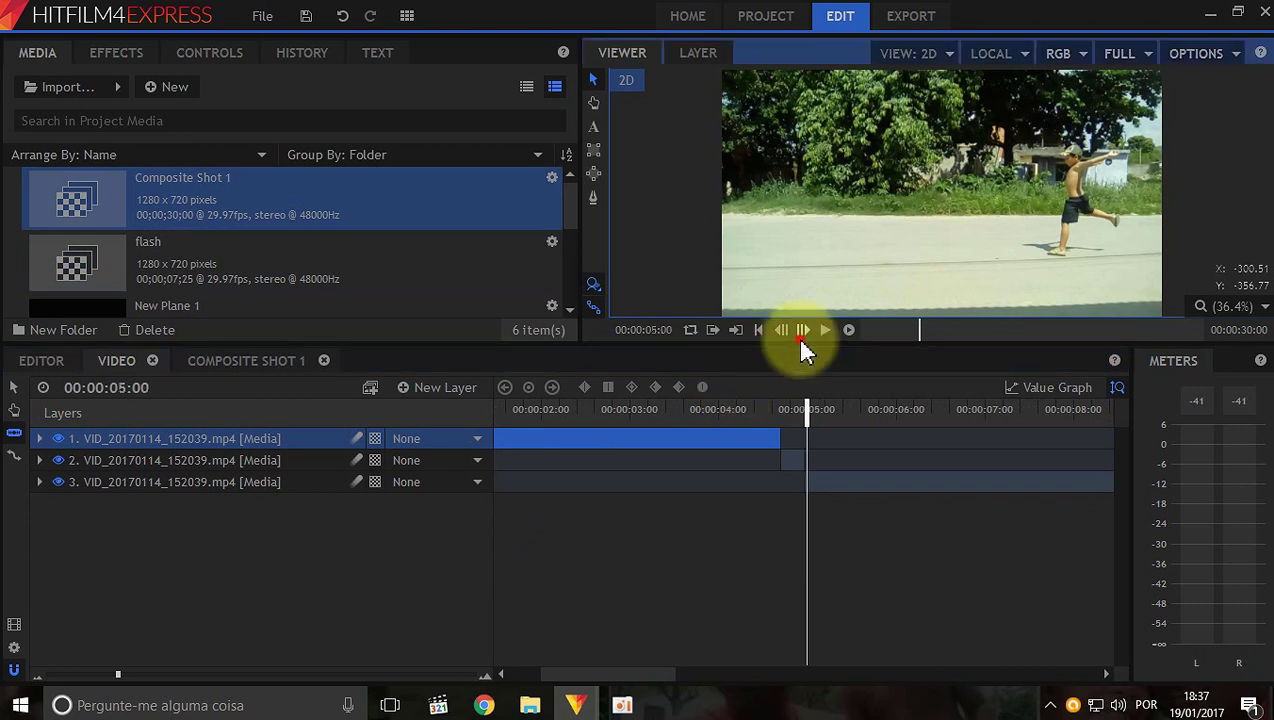
{"action": "left_click", "coordinate": [803, 331]}
{"action": "left_click", "coordinate": [803, 331]}
{"action": "left_click", "coordinate": [803, 331]}
{"action": "left_click", "coordinate": [803, 331]}
{"action": "left_click", "coordinate": [803, 331]}
{"action": "left_click", "coordinate": [803, 331]}
{"action": "left_click", "coordinate": [808, 412]}
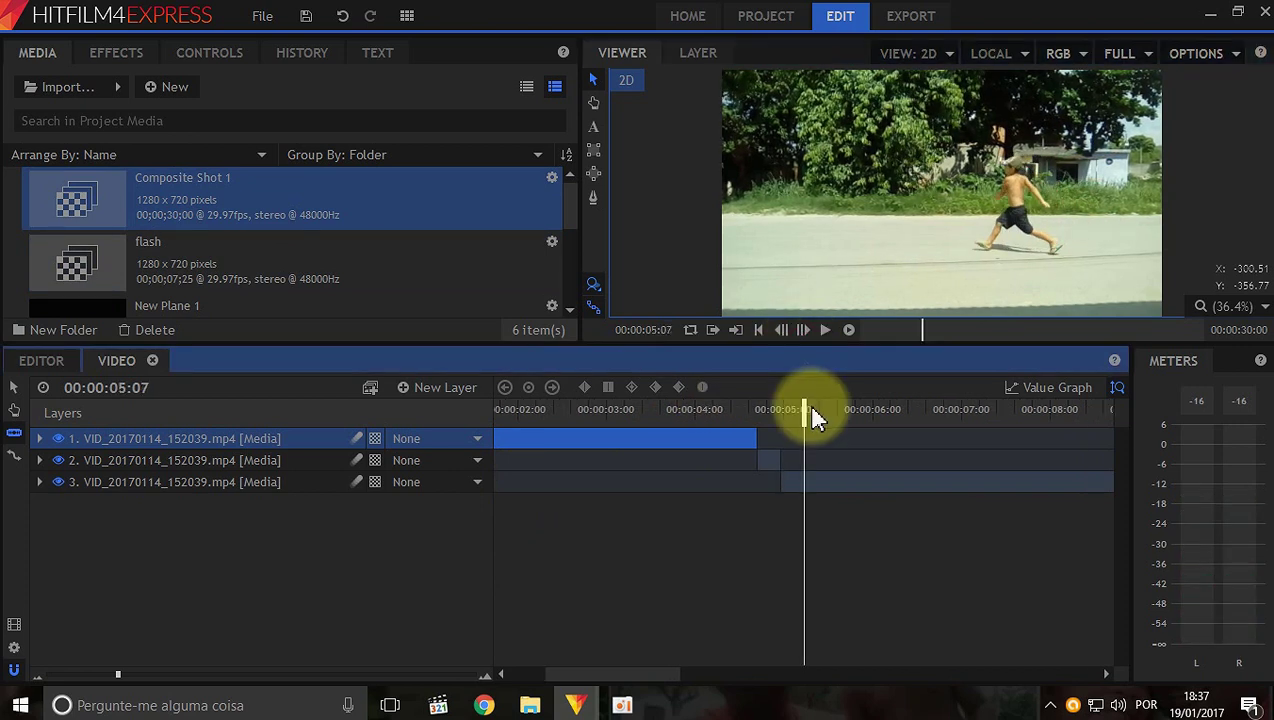
{"action": "left_click", "coordinate": [806, 484]}
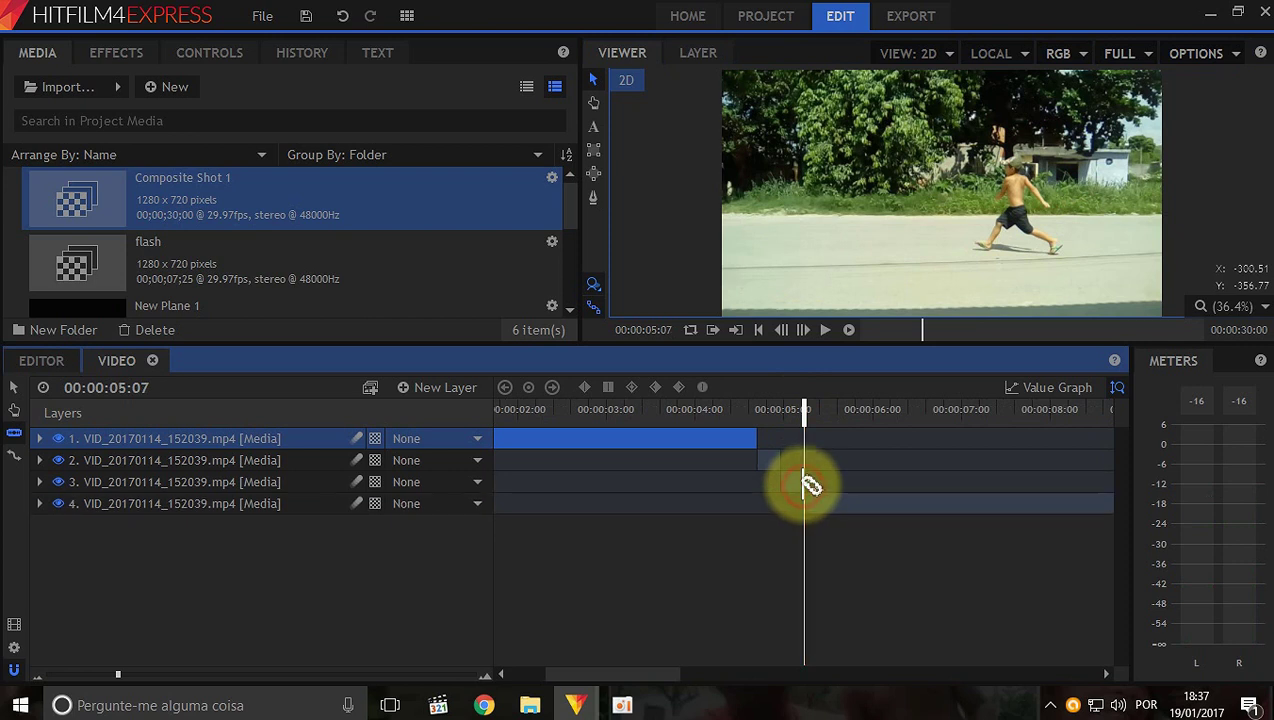
Advance the playhead to 00:00:05:23 and slice the fourth layer there.
{"action": "left_click", "coordinate": [805, 333]}
{"action": "left_click", "coordinate": [803, 331]}
{"action": "left_click", "coordinate": [803, 331]}
{"action": "left_click", "coordinate": [803, 331]}
{"action": "left_click", "coordinate": [803, 331]}
{"action": "left_click", "coordinate": [803, 331]}
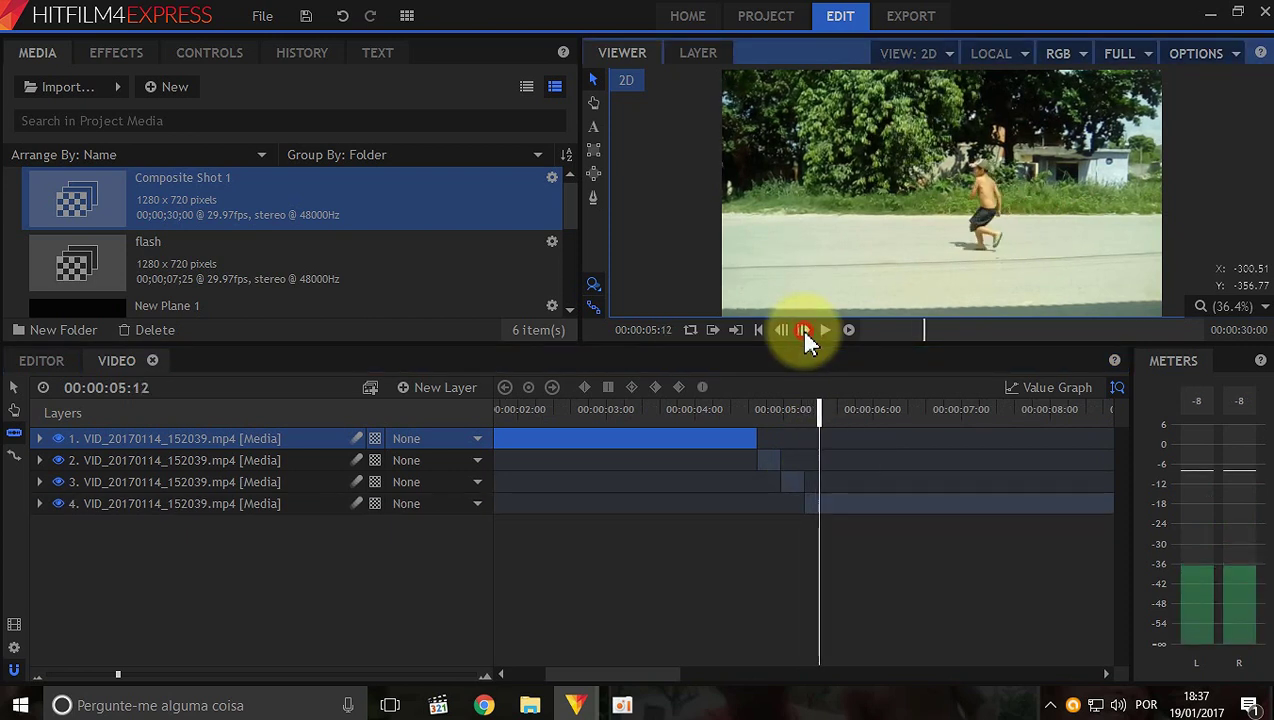
{"action": "left_click", "coordinate": [803, 331]}
{"action": "left_click", "coordinate": [778, 500]}
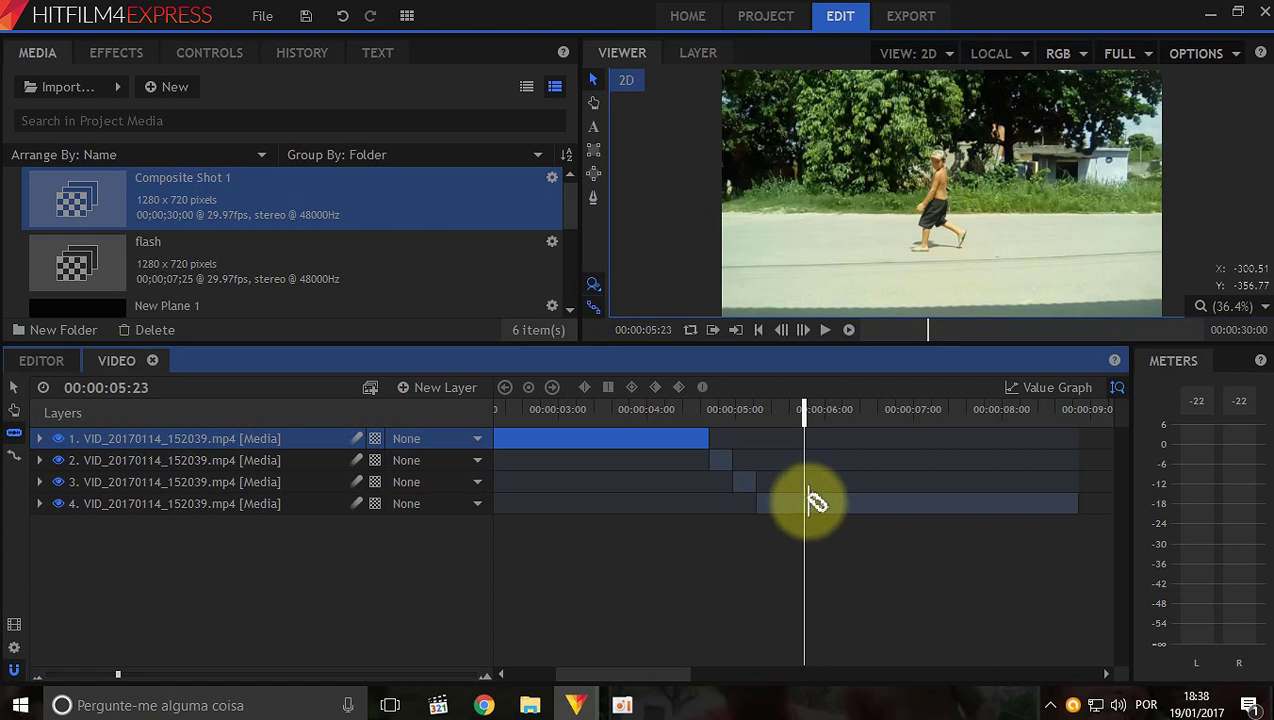
{"action": "left_click", "coordinate": [808, 498]}
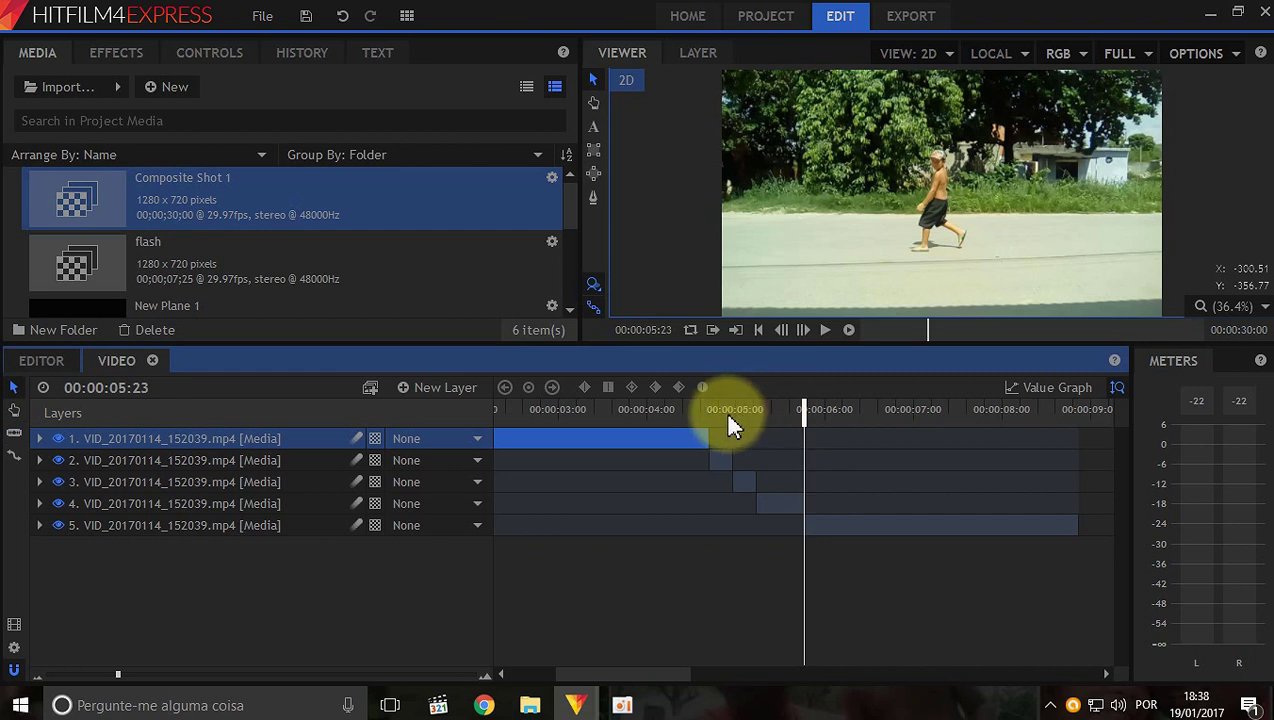
Trim the second layer's start to 00:00:04:28, keeping only its last frame, and move it directly after the first layer's end.
{"action": "left_click", "coordinate": [730, 411]}
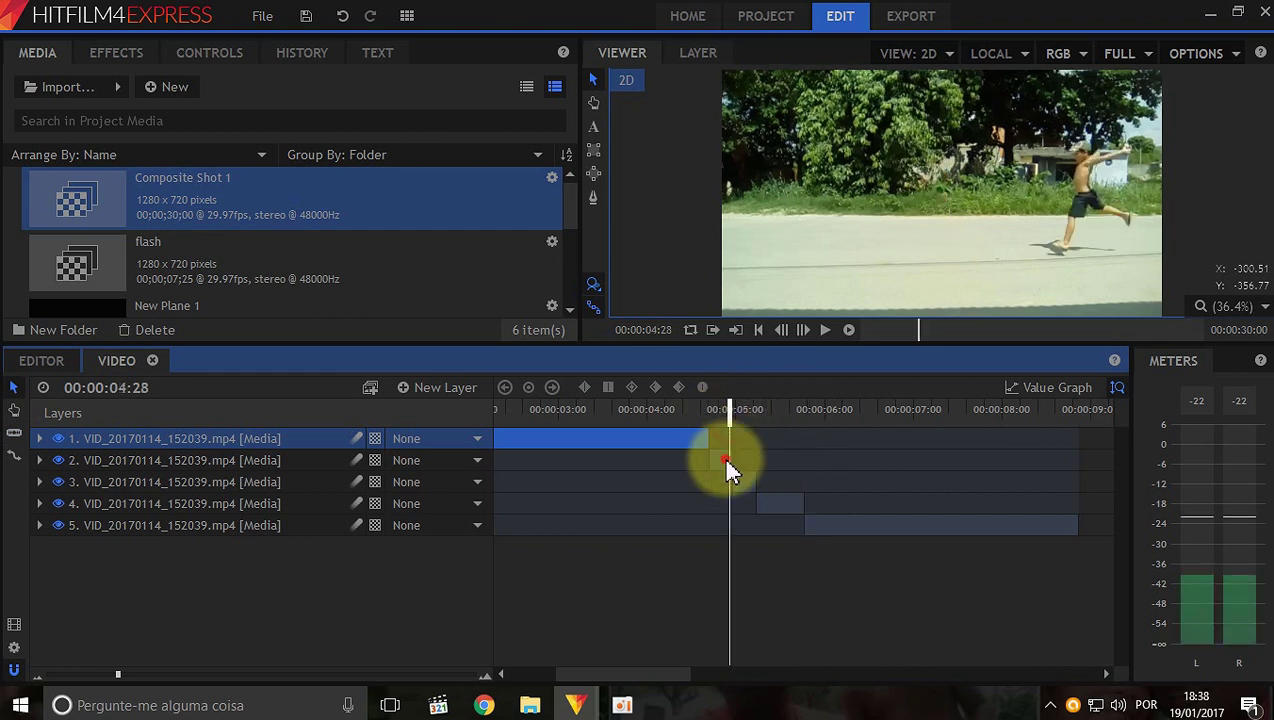
{"action": "left_click", "coordinate": [722, 458]}
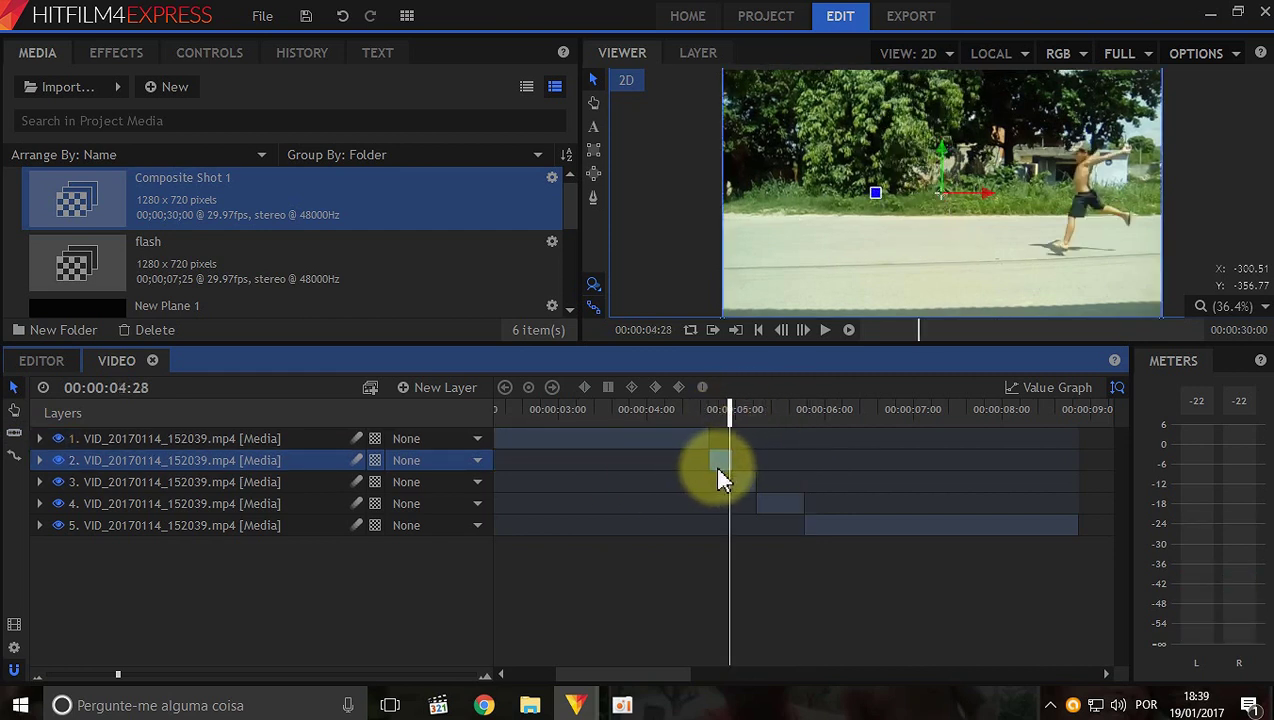
{"action": "left_click", "coordinate": [175, 676]}
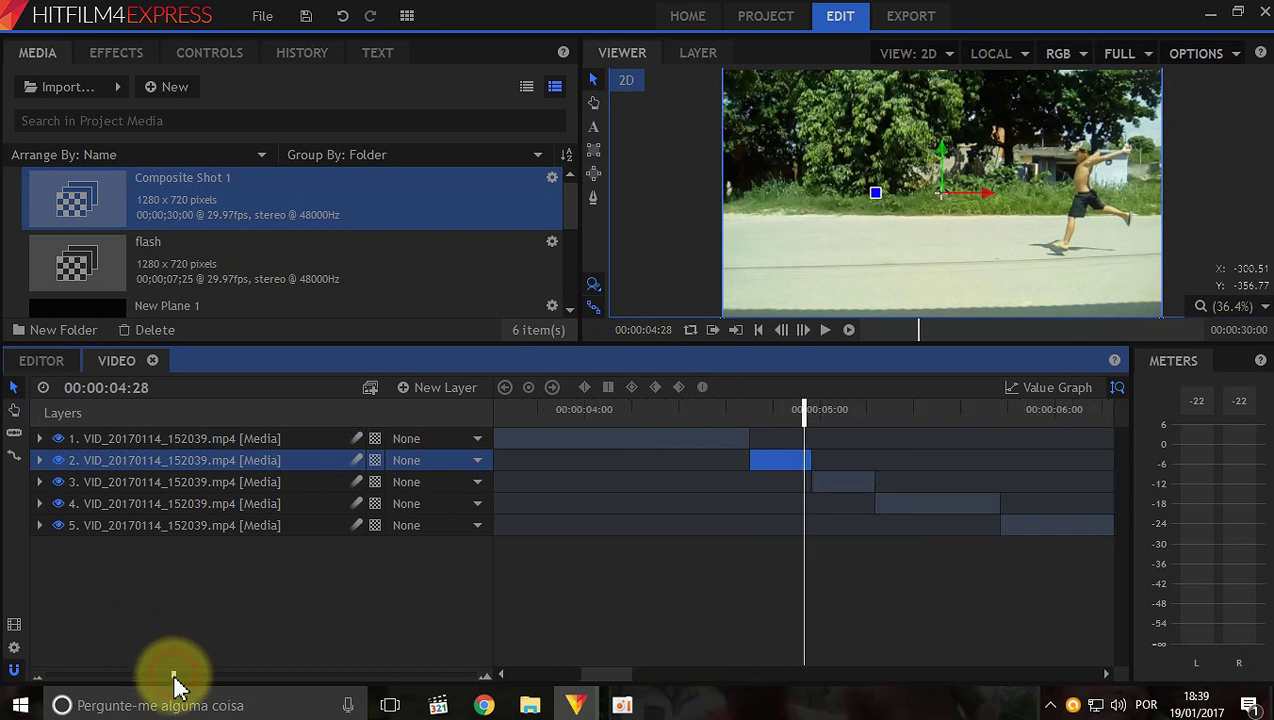
{"action": "left_click", "coordinate": [266, 677]}
{"action": "scroll", "coordinate": [740, 570], "scroll_direction": "right", "scroll_amount": 2}
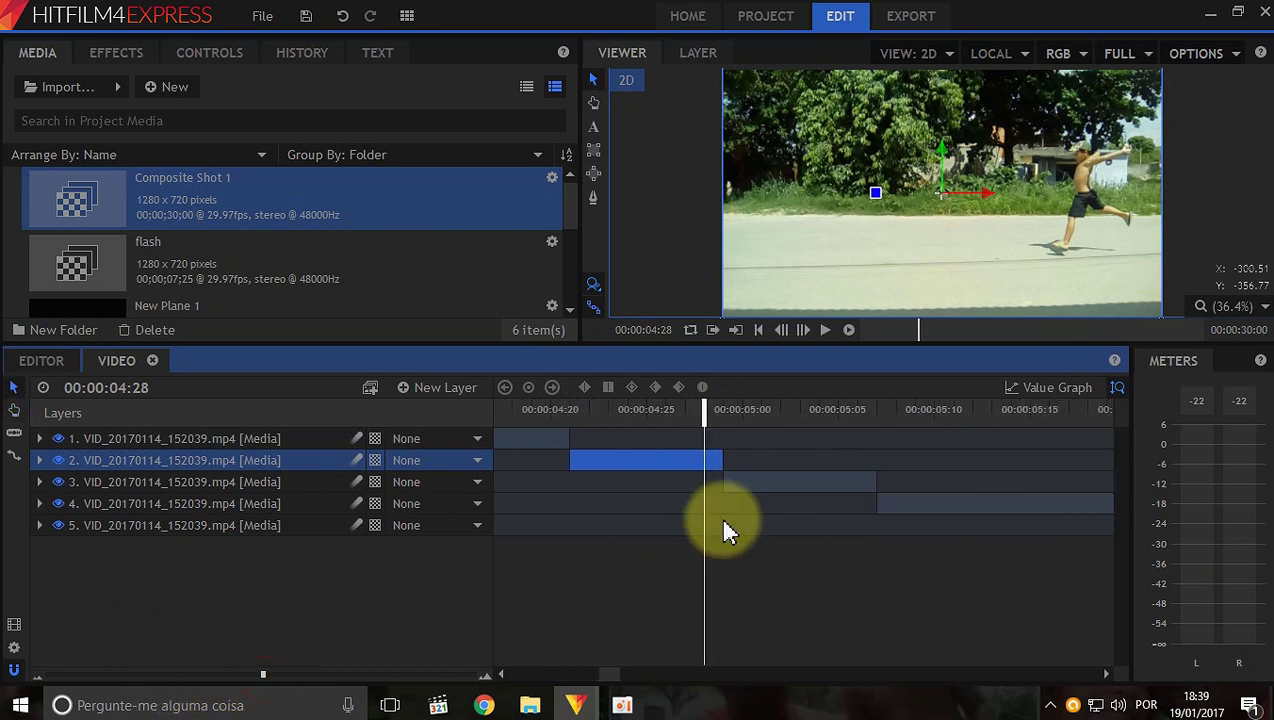
{"action": "left_click", "coordinate": [804, 330]}
{"action": "left_click", "coordinate": [782, 330]}
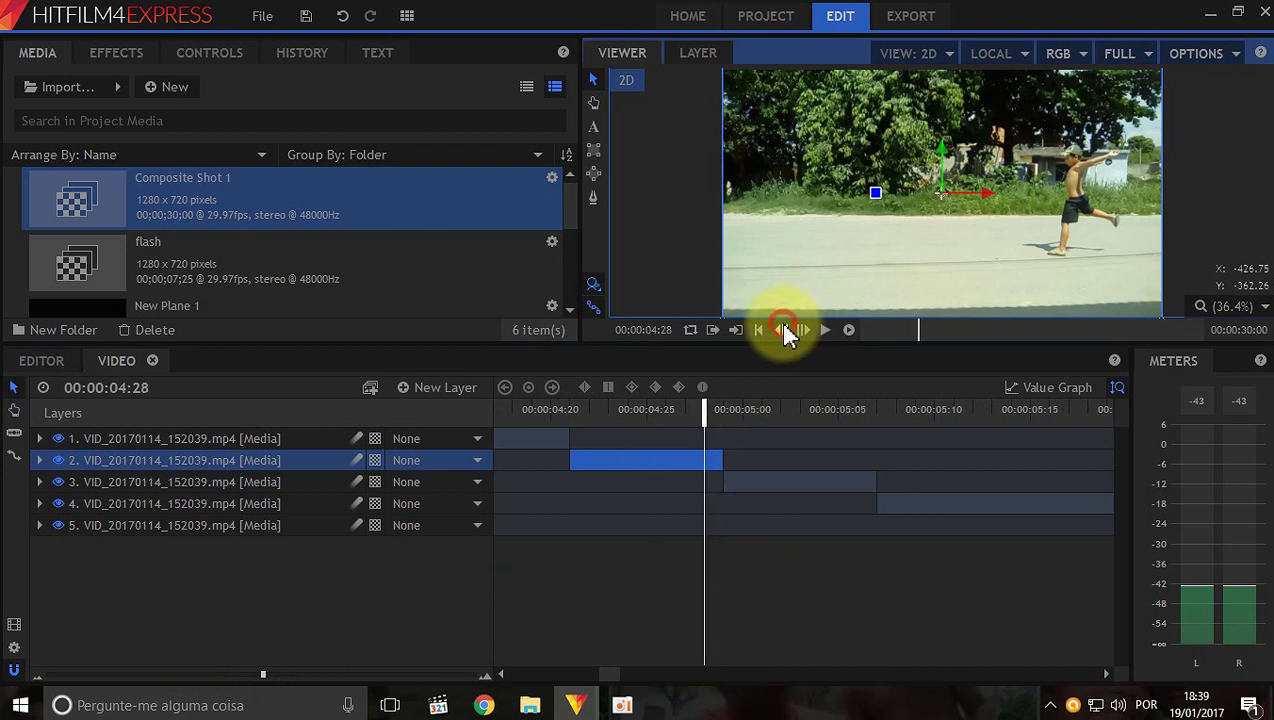
{"action": "left_click", "coordinate": [710, 472]}
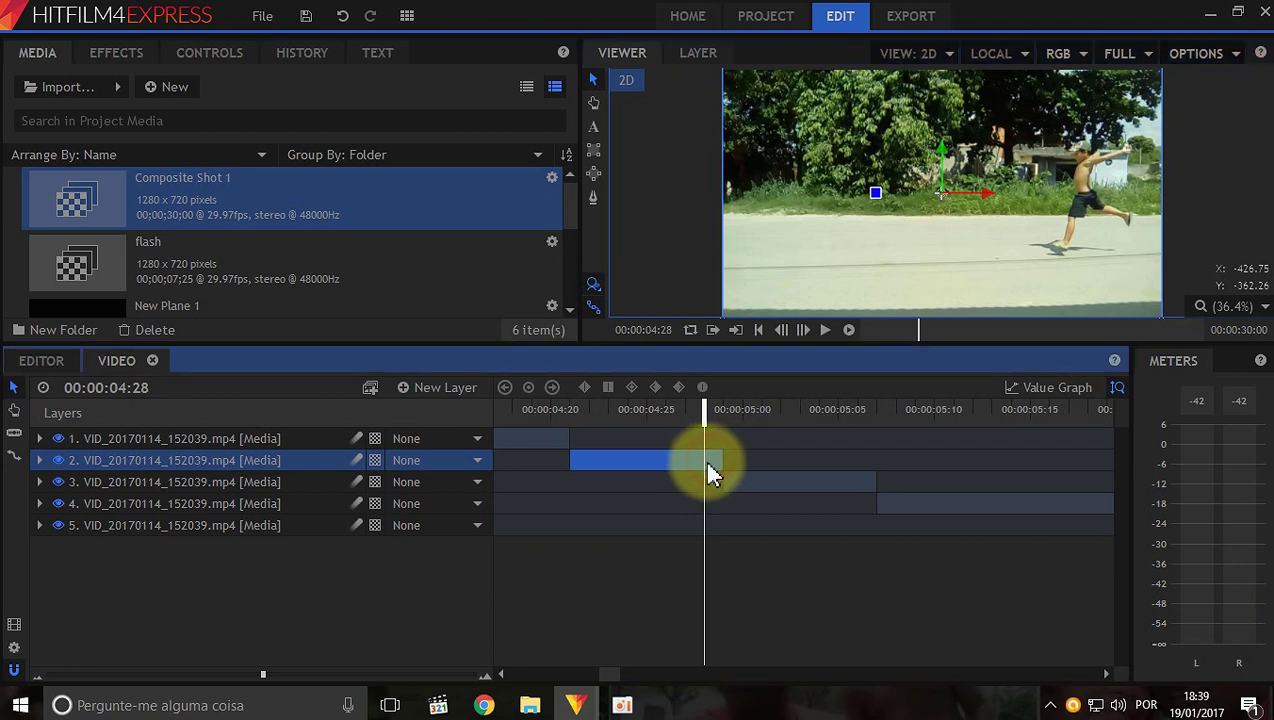
{"action": "left_click", "coordinate": [567, 461]}
{"action": "left_click_drag", "start_coordinate": [567, 461], "coordinate": [695, 463]}
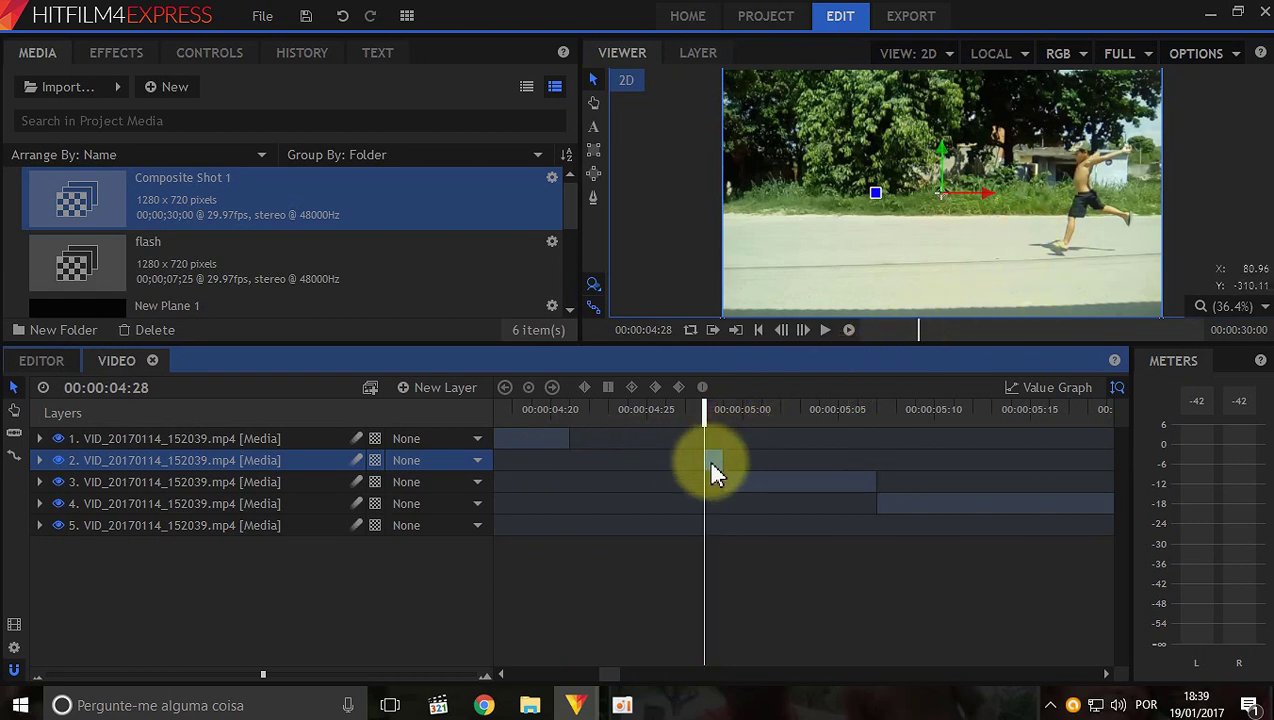
{"action": "left_click_drag", "start_coordinate": [712, 466], "coordinate": [584, 466]}
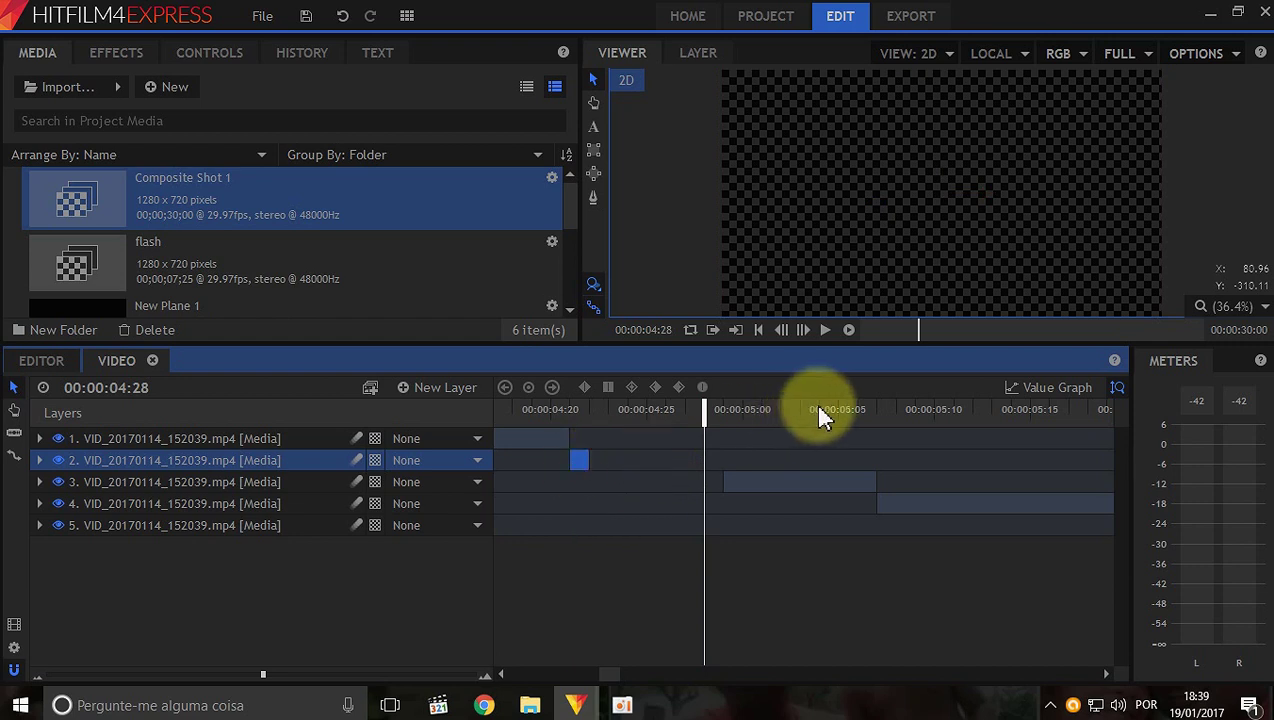
Trim the third layer's start to its last frame at 00:00:05:06 and move it directly after the second layer.
{"action": "left_click", "coordinate": [853, 418]}
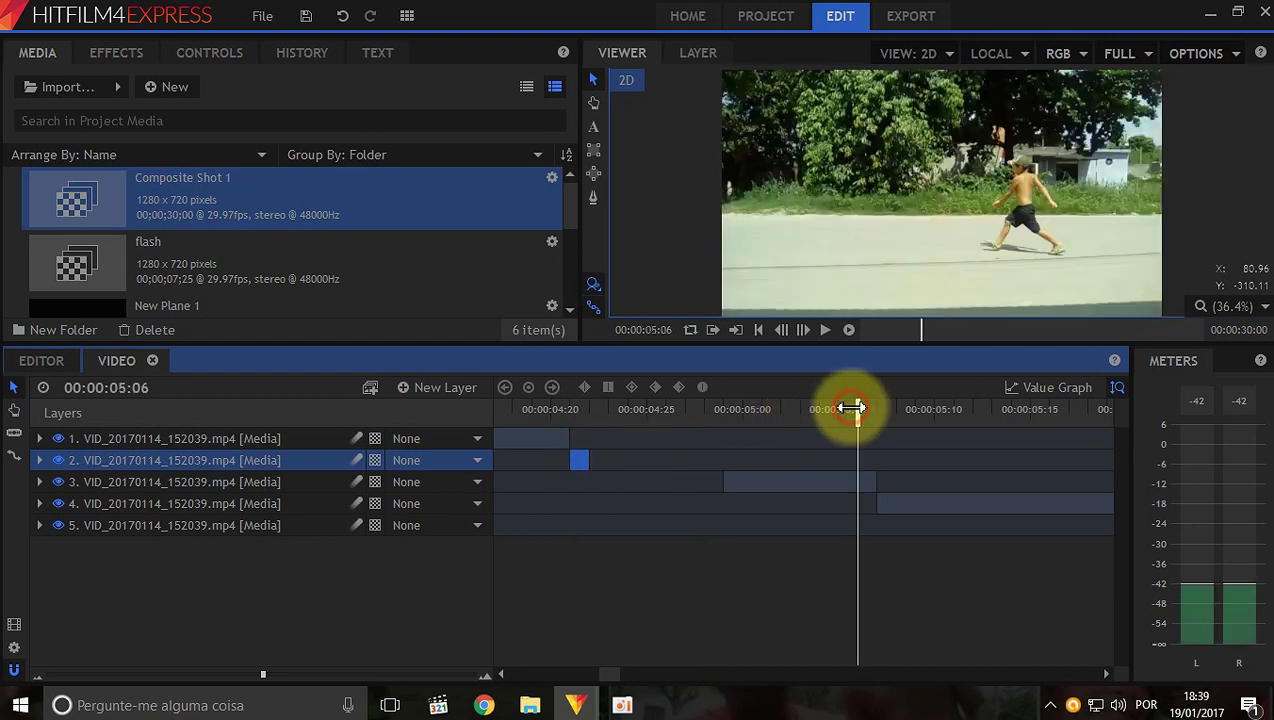
{"action": "left_click", "coordinate": [804, 330]}
{"action": "left_click", "coordinate": [782, 331]}
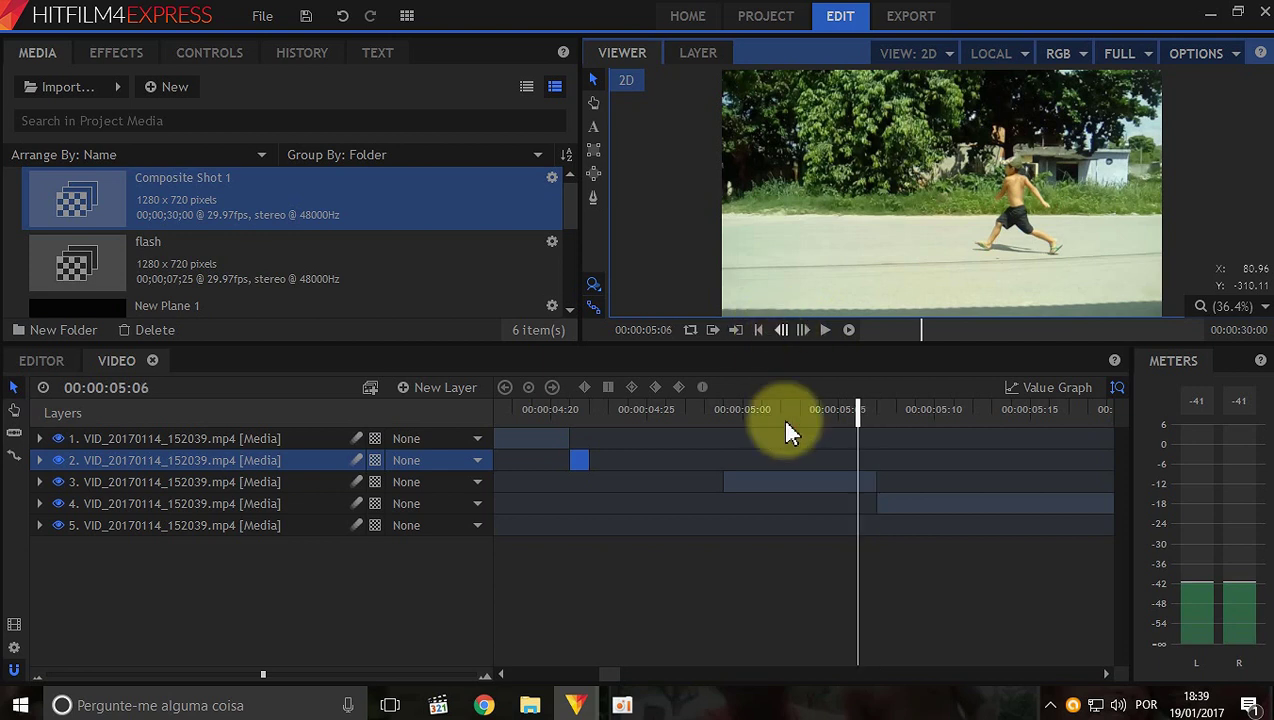
{"action": "left_click_drag", "start_coordinate": [722, 483], "coordinate": [596, 478]}
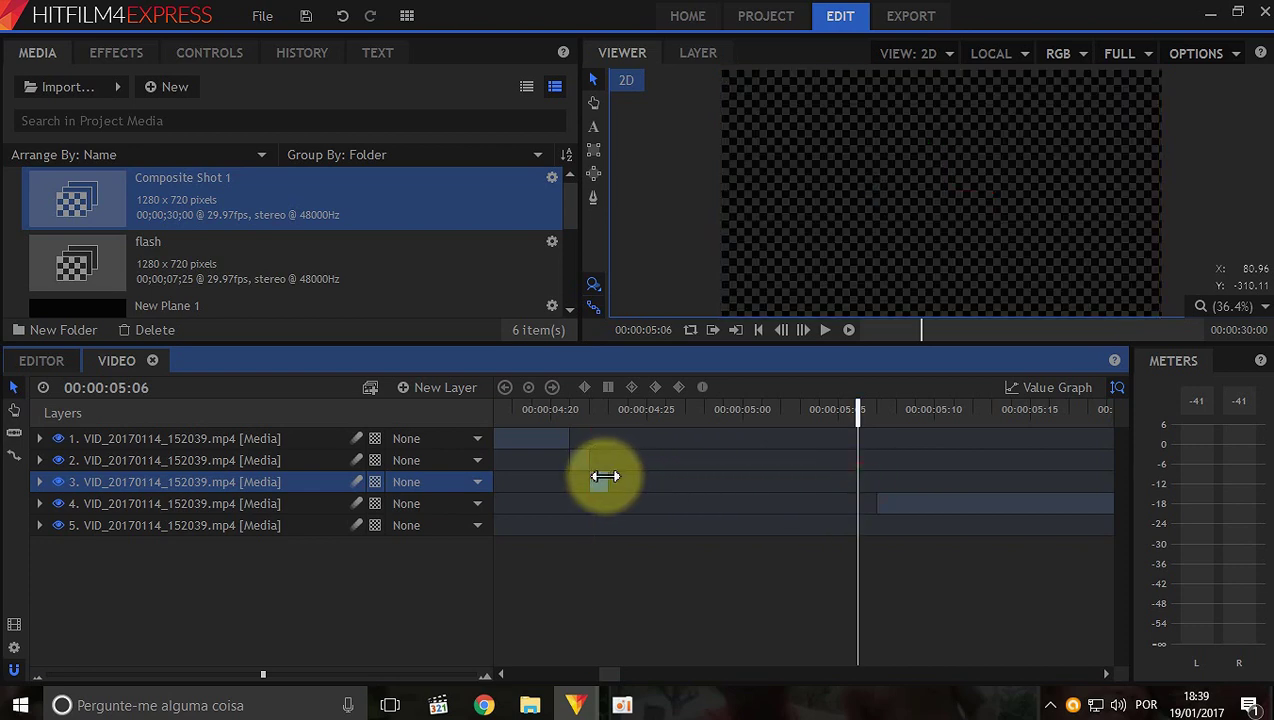
Trim the fourth layer's start to its last frame at 00:00:05:22 and move it directly after the third layer.
{"action": "left_click_drag", "start_coordinate": [1005, 565], "coordinate": [782, 555]}
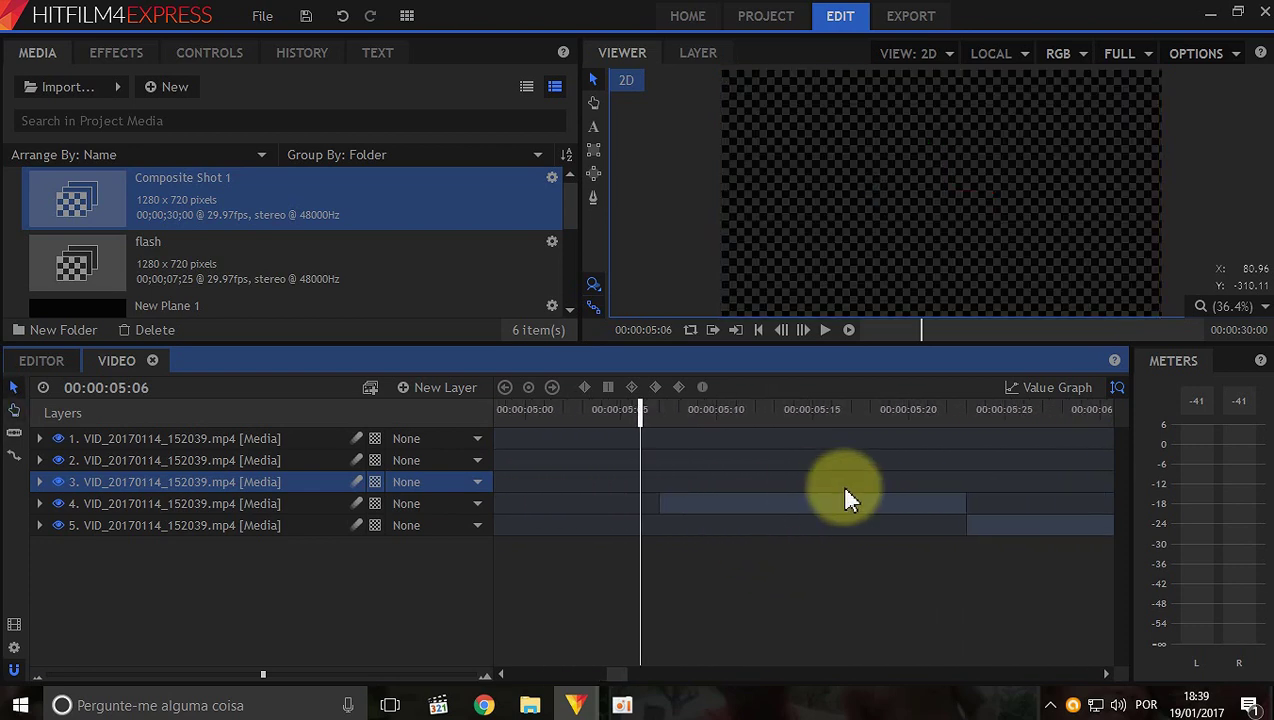
{"action": "left_click", "coordinate": [930, 413]}
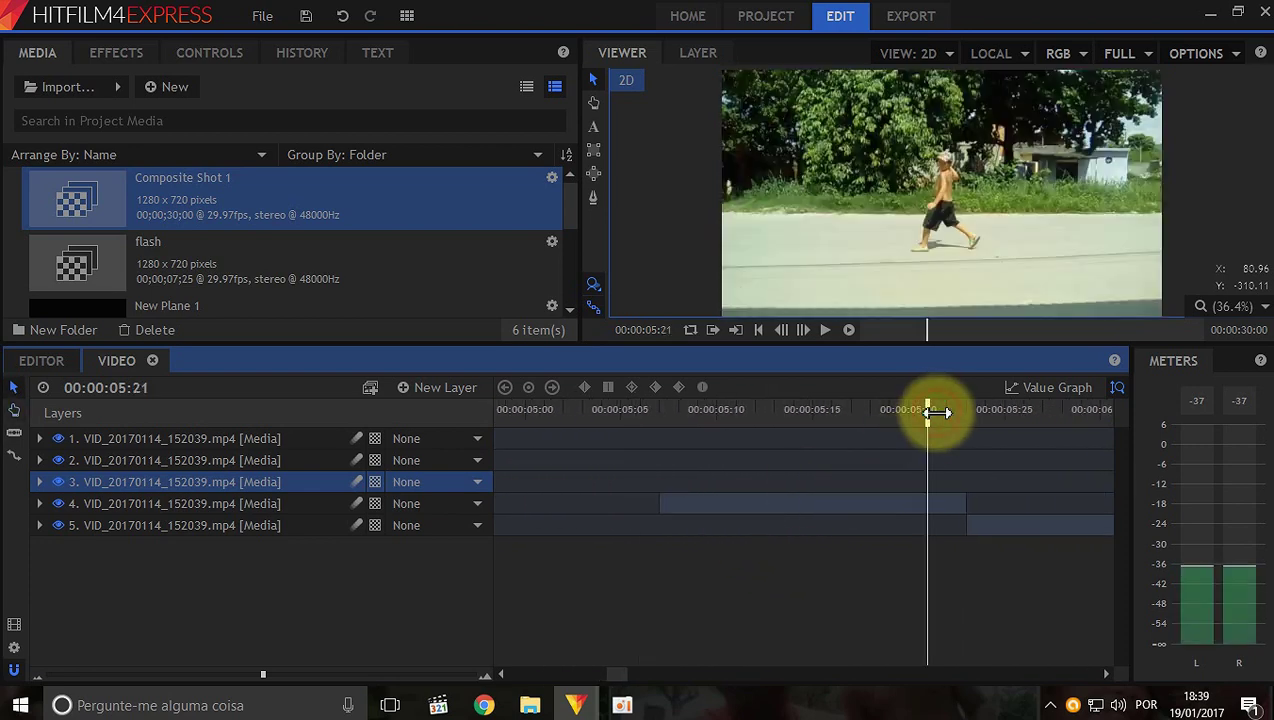
{"action": "left_click", "coordinate": [803, 330]}
{"action": "left_click", "coordinate": [803, 330]}
{"action": "left_click", "coordinate": [781, 330]}
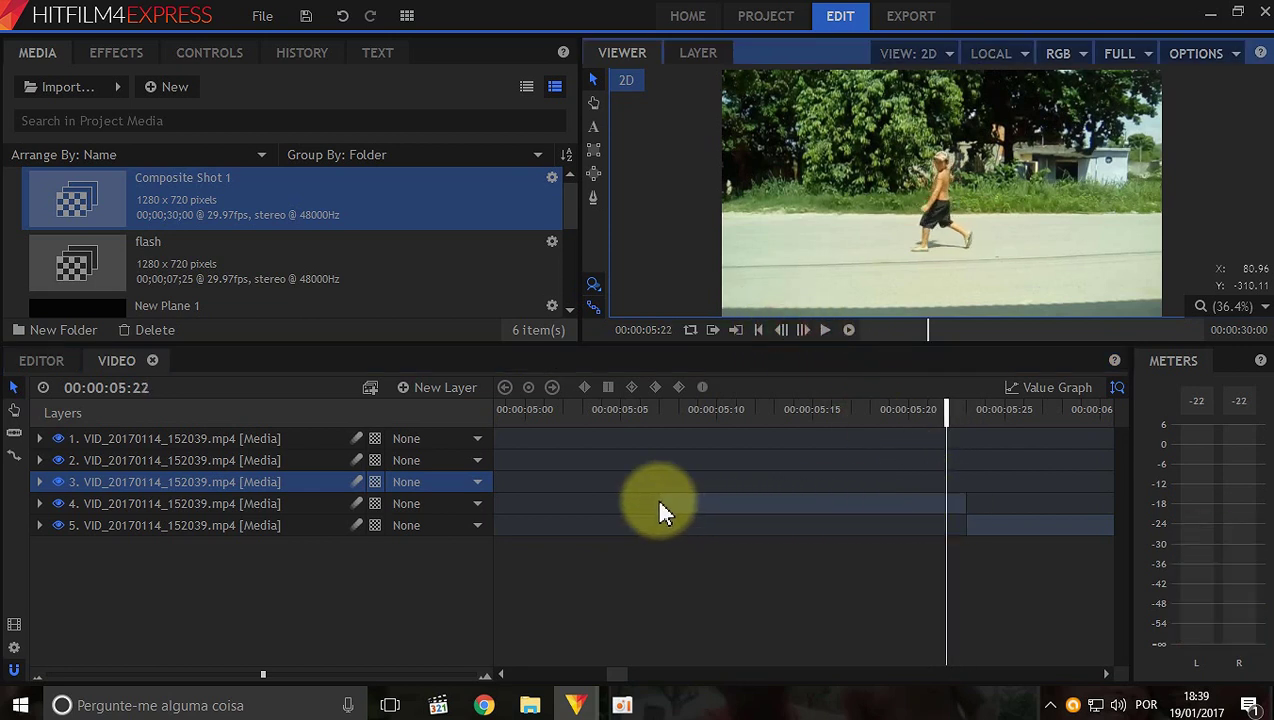
{"action": "left_click_drag", "start_coordinate": [657, 502], "coordinate": [643, 524]}
{"action": "scroll", "coordinate": [860, 520], "scroll_direction": "right", "scroll_amount": 5}
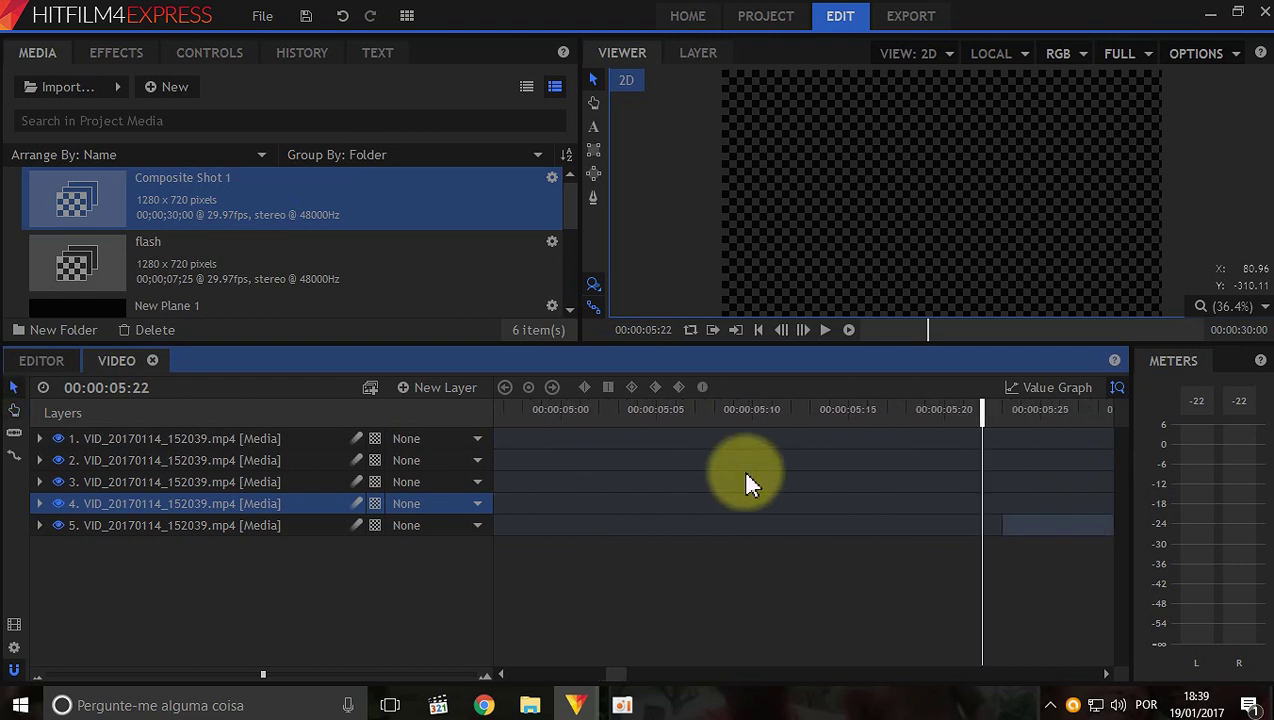
Move the fifth layer back so it starts directly after the fourth layer, at 00:00:04:24.
{"action": "left_click_drag", "start_coordinate": [1066, 527], "coordinate": [741, 543]}
{"action": "scroll", "coordinate": [900, 450], "scroll_direction": "left", "scroll_amount": 3}
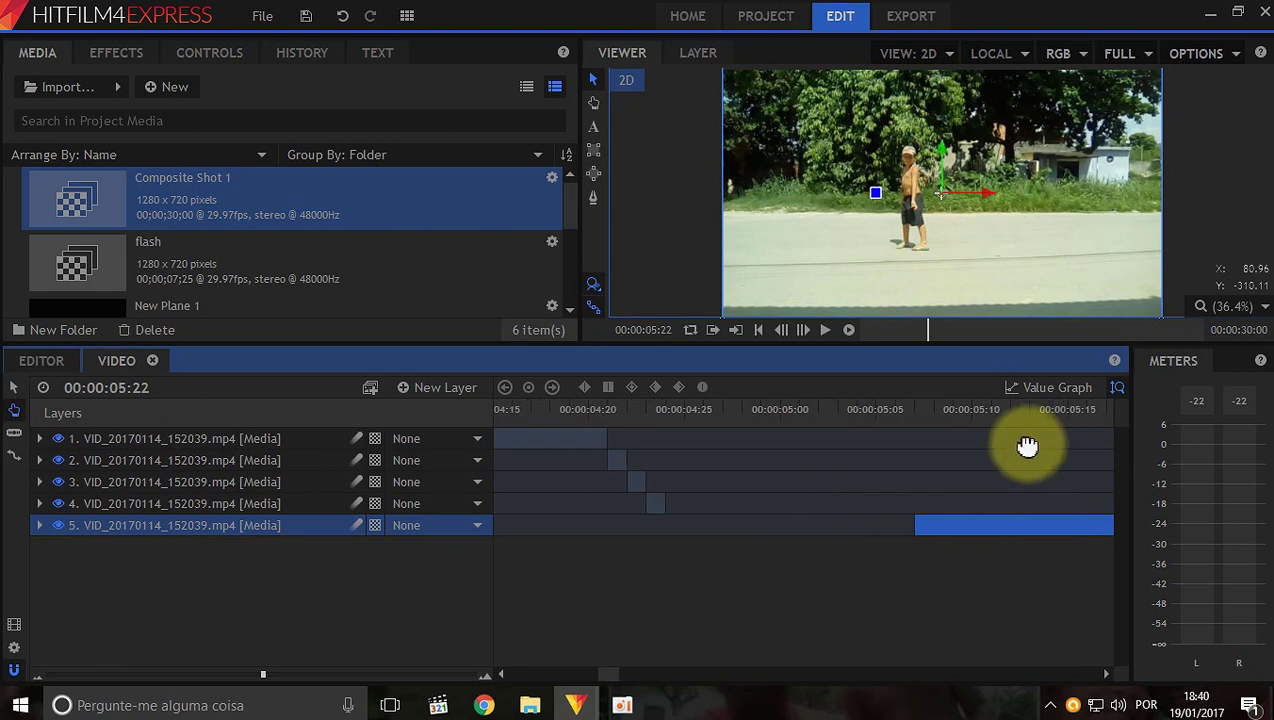
{"action": "left_click_drag", "start_coordinate": [983, 531], "coordinate": [748, 529]}
Check the one-frame layers frame by frame, starting from 00:00:04:20.
{"action": "left_click", "coordinate": [676, 408]}
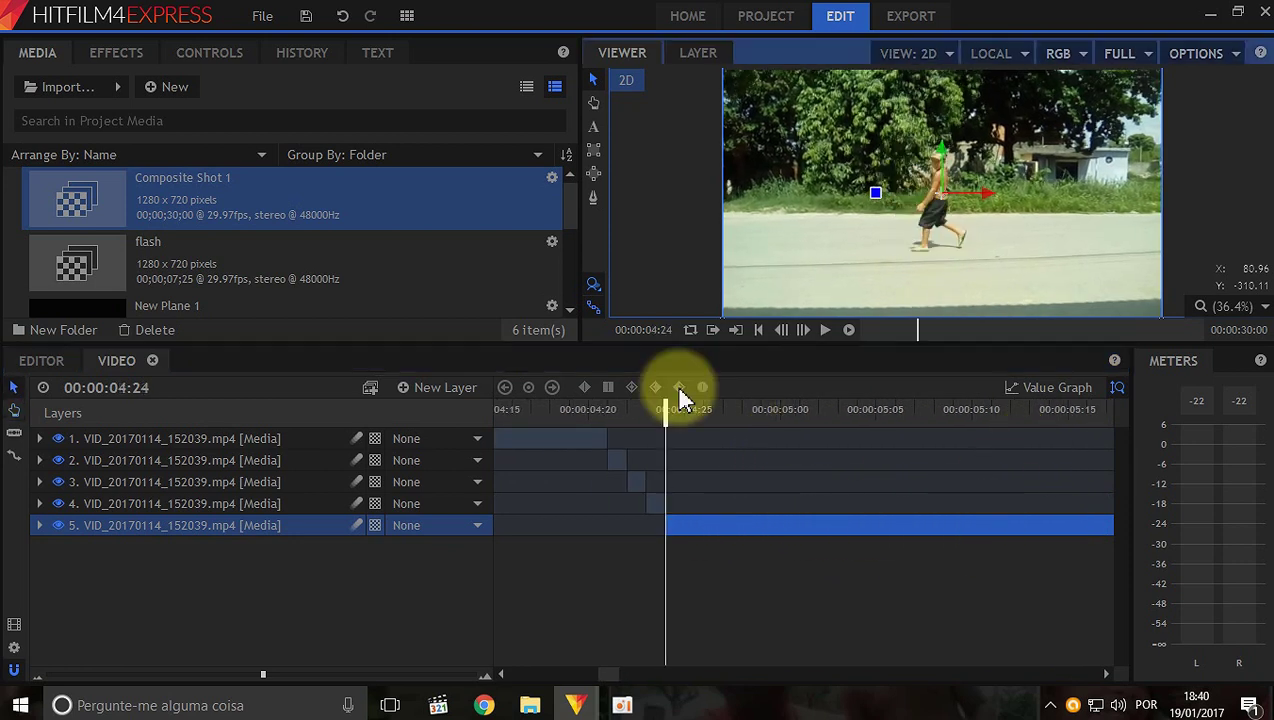
{"action": "left_click", "coordinate": [589, 408]}
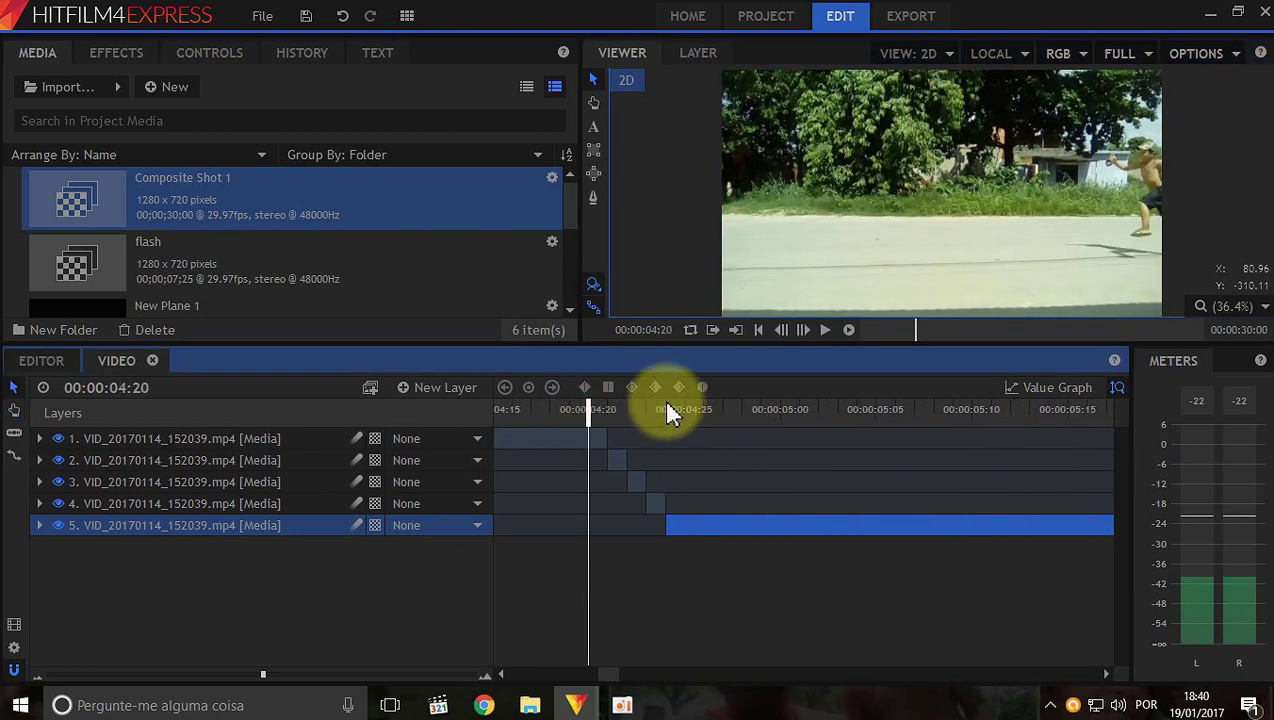
{"action": "left_click", "coordinate": [802, 333]}
{"action": "left_click", "coordinate": [802, 333]}
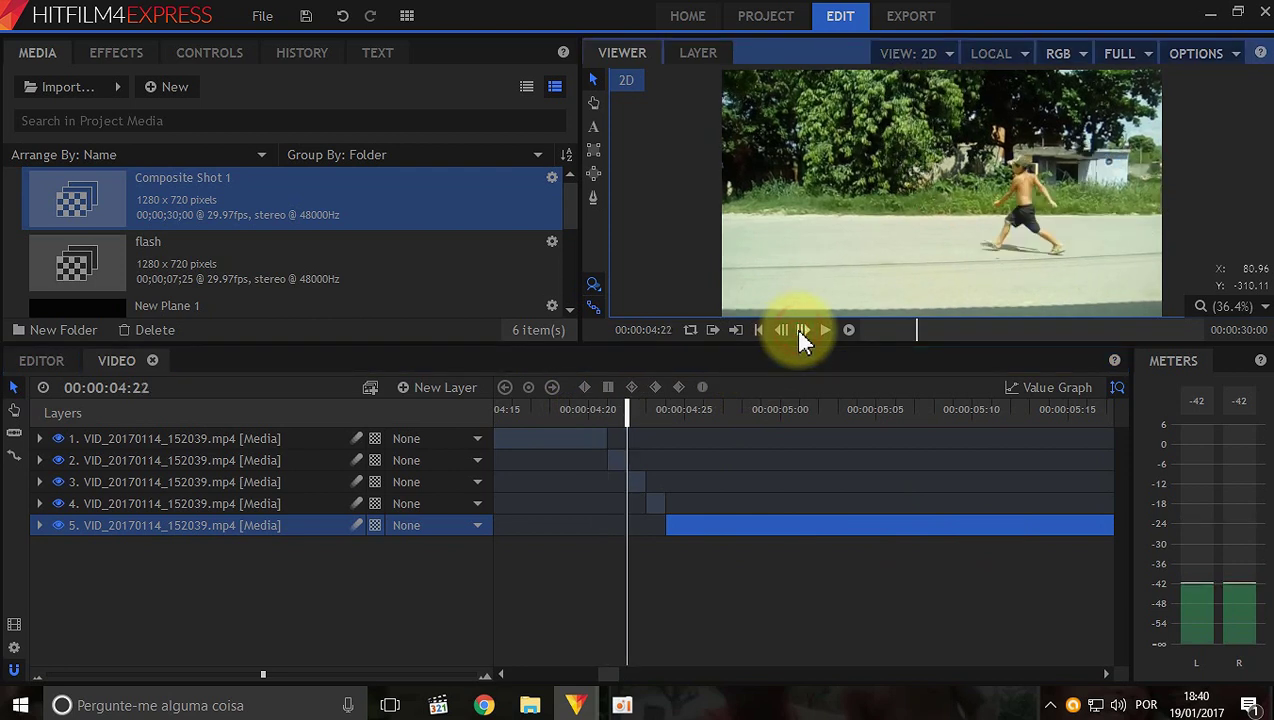
{"action": "left_click", "coordinate": [802, 333]}
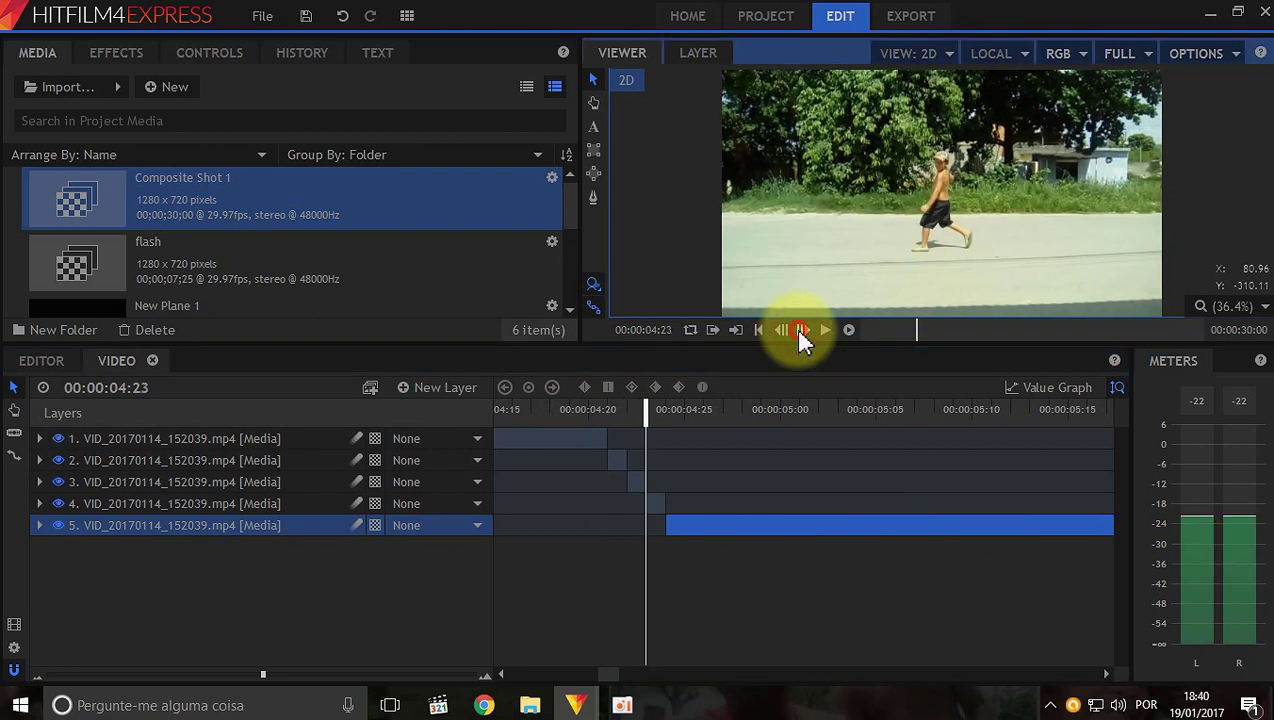
Review the one-frame layers by stepping back and forth through the frames around 00:00:04:23.
{"action": "left_click", "coordinate": [802, 333]}
{"action": "left_click", "coordinate": [802, 333]}
{"action": "left_click", "coordinate": [802, 333]}
{"action": "left_click", "coordinate": [802, 333]}
{"action": "left_click", "coordinate": [781, 333]}
{"action": "left_click", "coordinate": [781, 333]}
{"action": "left_click", "coordinate": [781, 333]}
{"action": "left_click", "coordinate": [781, 334]}
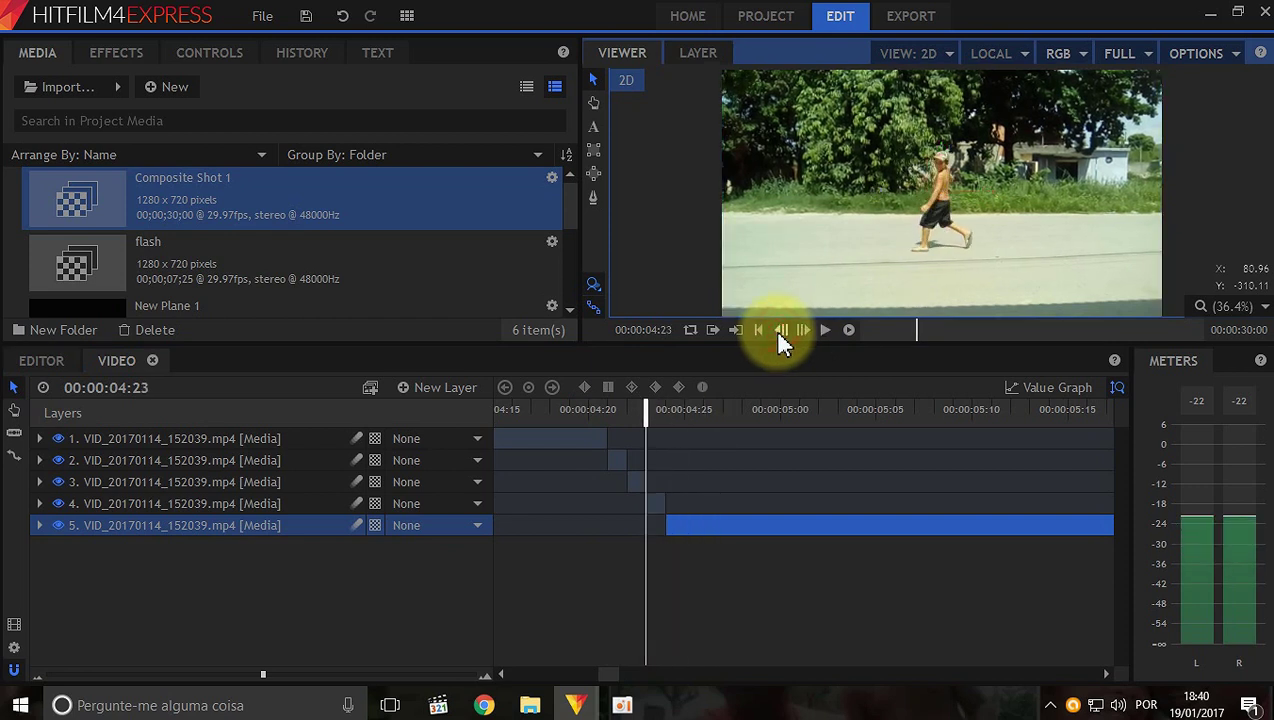
{"action": "left_click", "coordinate": [781, 334]}
{"action": "left_click", "coordinate": [781, 334]}
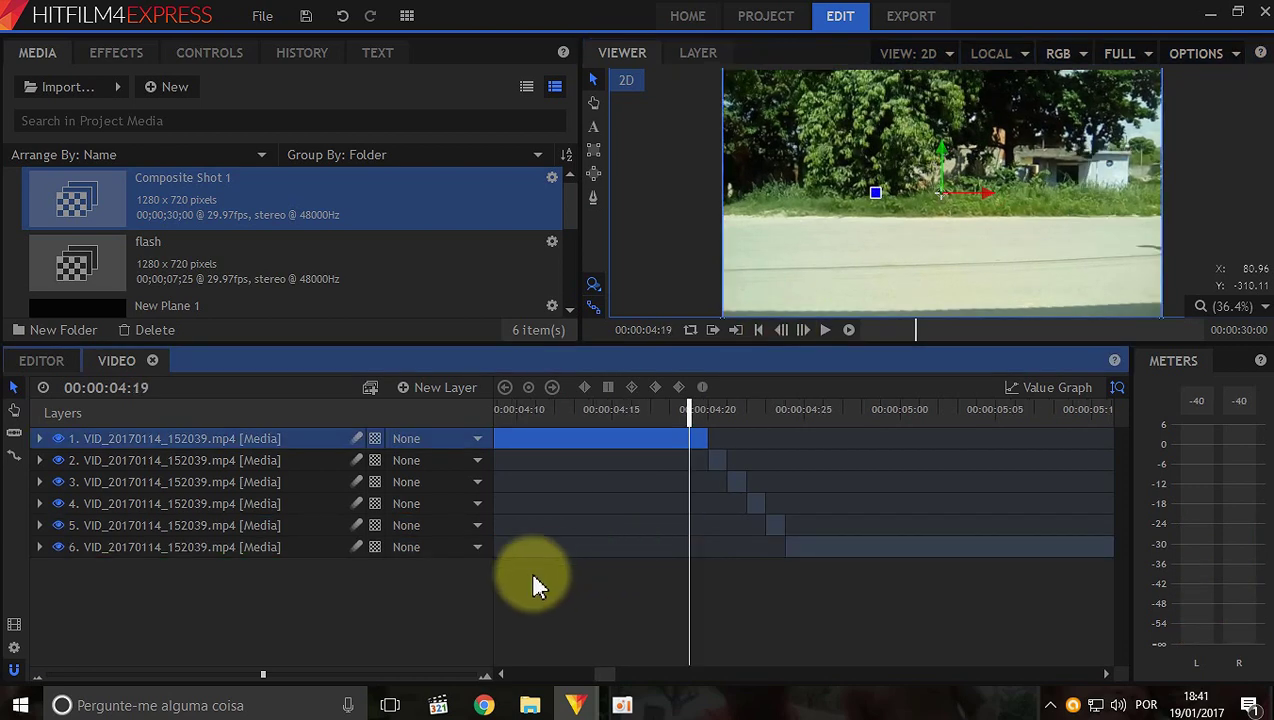
Create a new composite shot named flash, keeping the 1280 x 720, 29.97 fps, 30-second settings.
{"action": "left_click", "coordinate": [170, 89]}
{"action": "left_click", "coordinate": [220, 112]}
{"action": "type", "text": "f"}
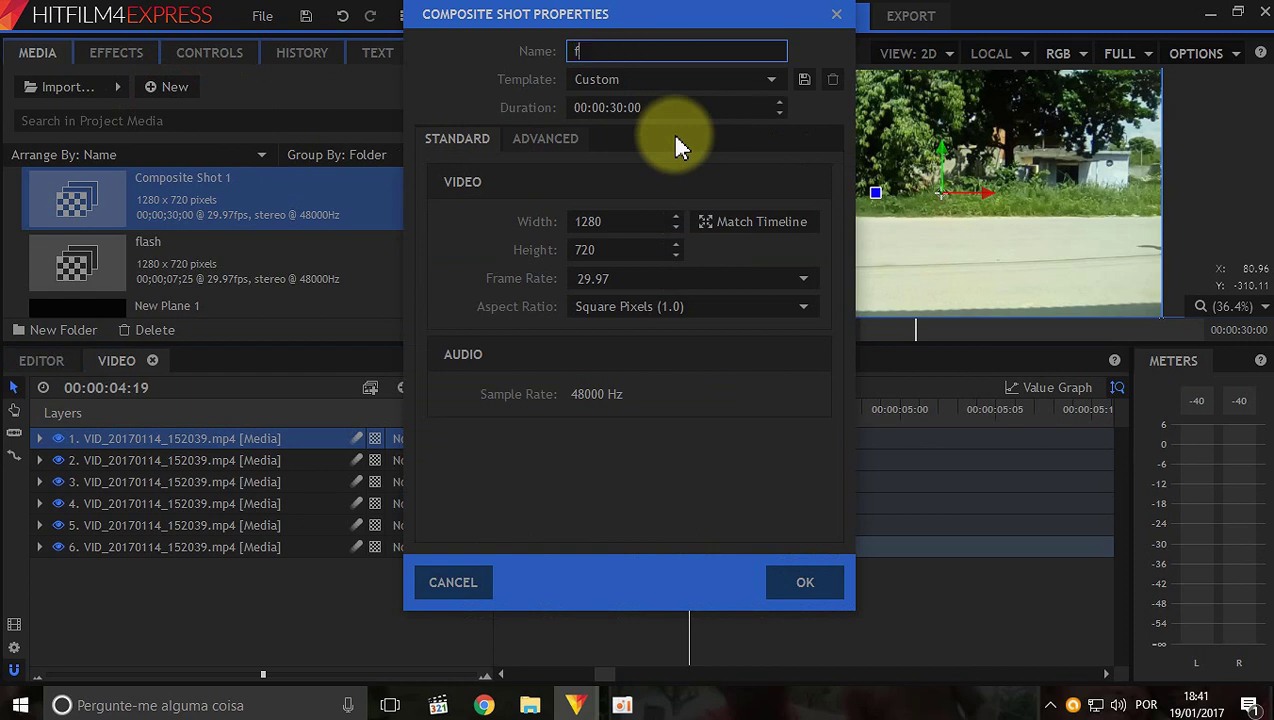
{"action": "type", "text": "lahh"}
{"action": "key", "text": "Return"}
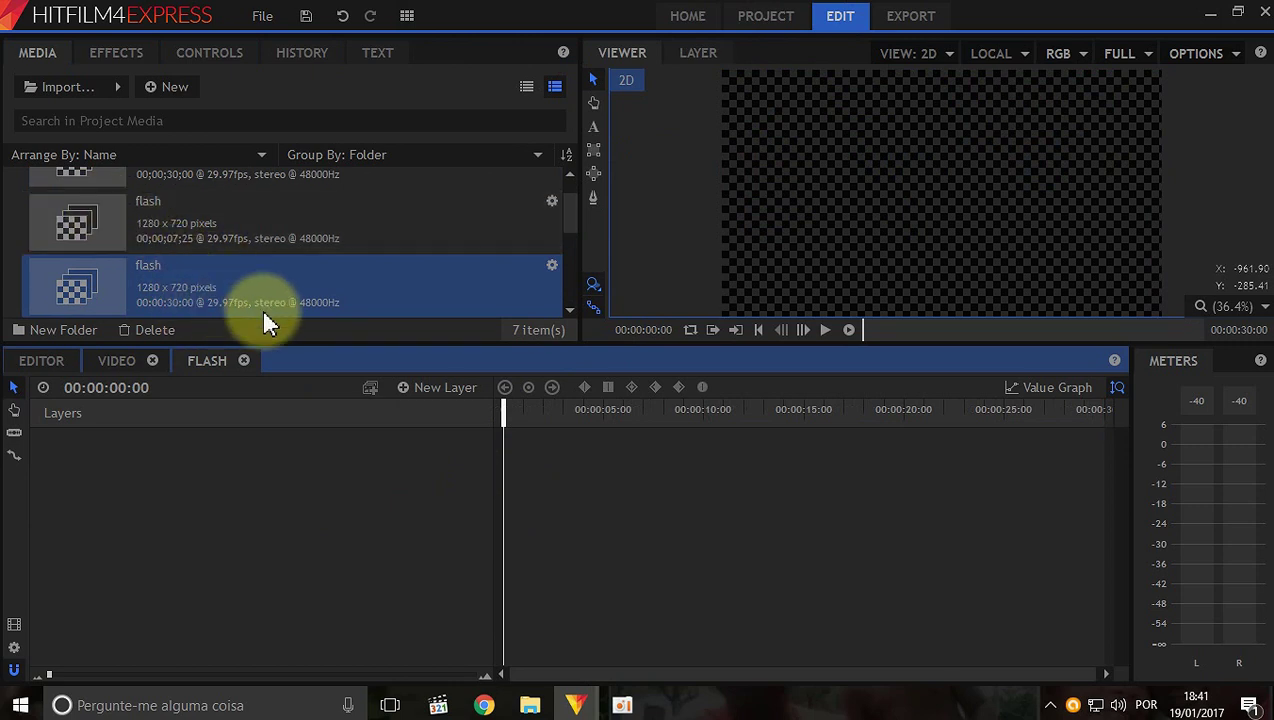
Add the video composite shot as a layer in the flash timeline and advance to 00:00:00:02.
{"action": "scroll", "coordinate": [237, 272], "scroll_direction": "up", "scroll_amount": 1}
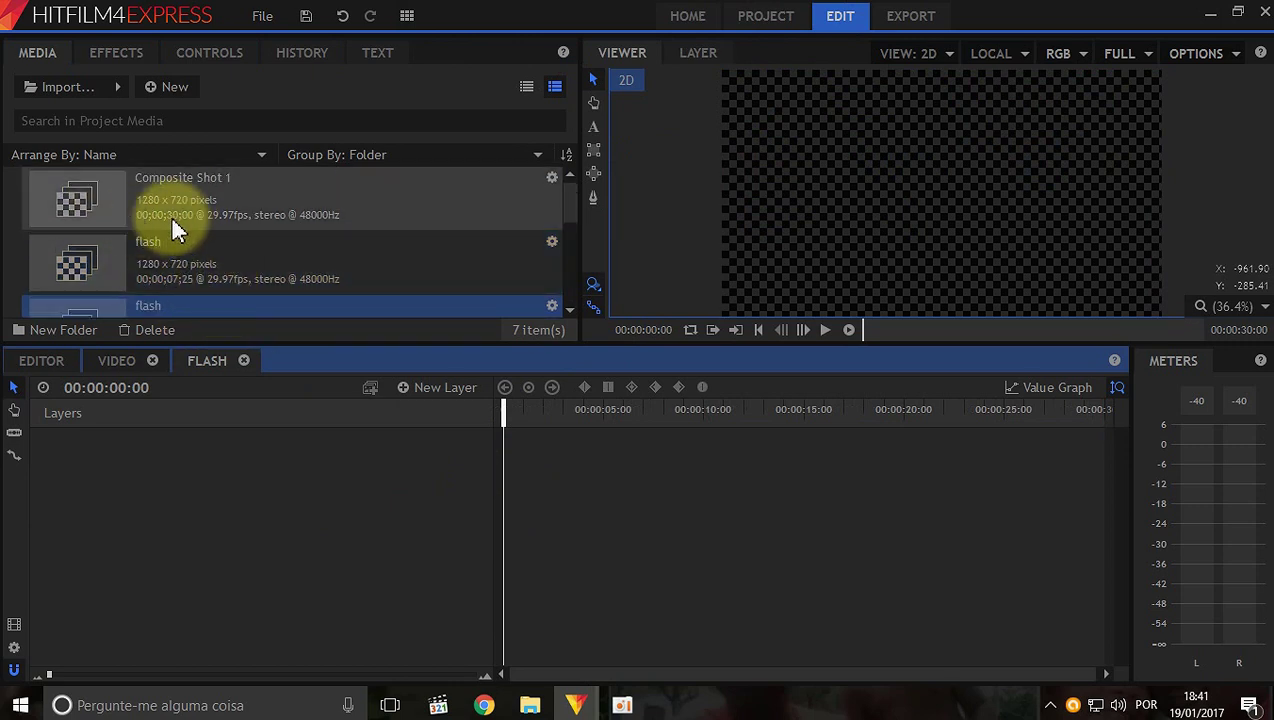
{"action": "scroll", "coordinate": [182, 208], "scroll_direction": "down", "scroll_amount": 2}
{"action": "scroll", "coordinate": [188, 222], "scroll_direction": "down", "scroll_amount": 2}
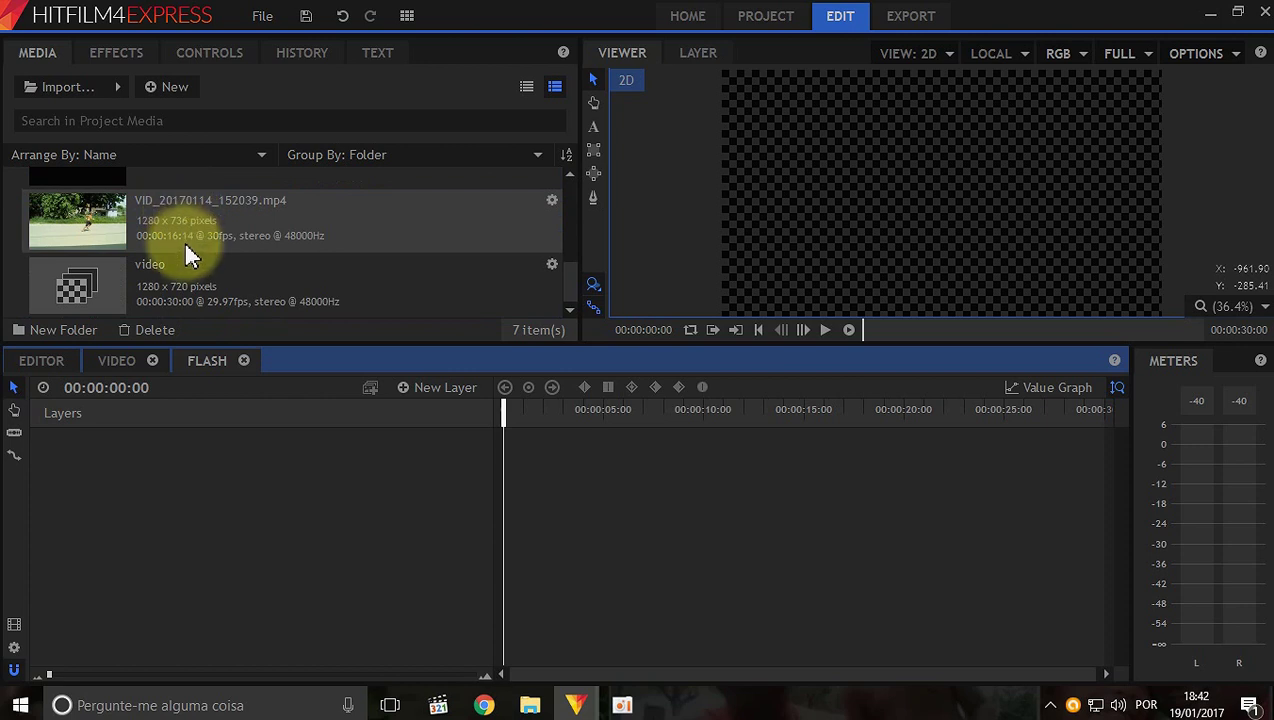
{"action": "left_click_drag", "start_coordinate": [101, 282], "coordinate": [107, 553]}
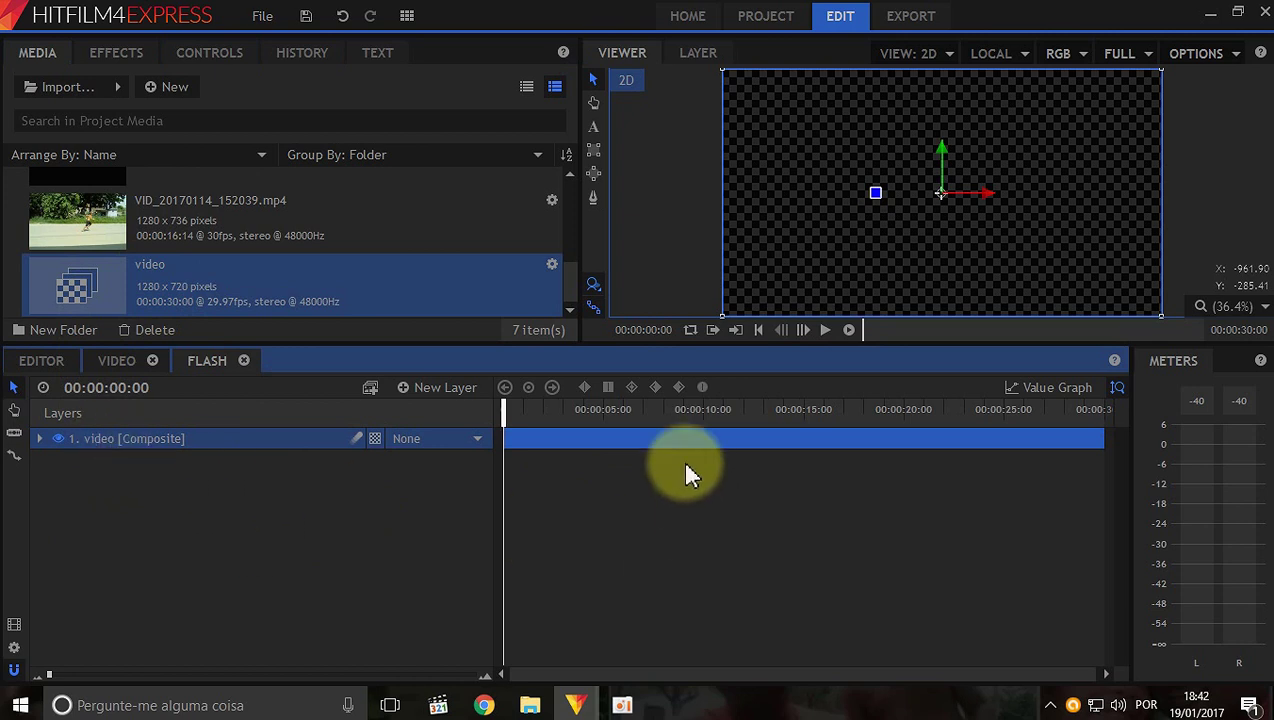
{"action": "left_click", "coordinate": [802, 331]}
{"action": "left_click", "coordinate": [803, 329]}
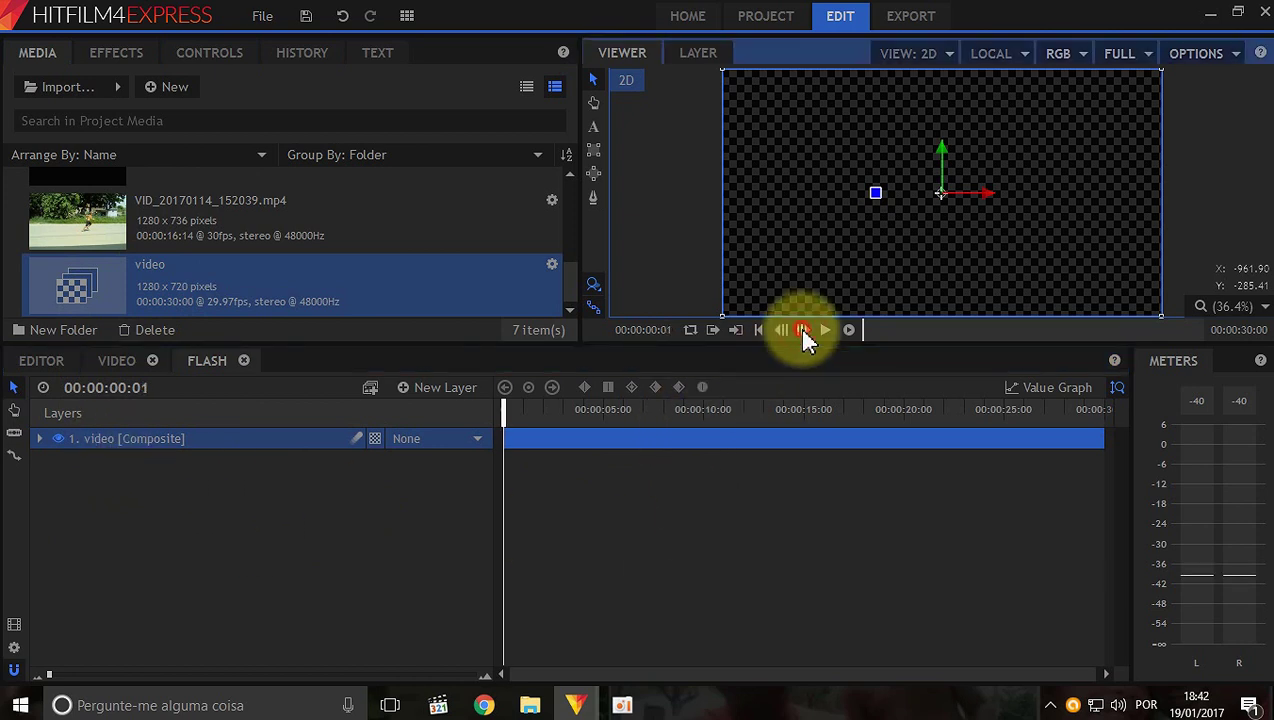
Create a black 1280 x 720 plane layer named raios above the video layer.
{"action": "right_click", "coordinate": [177, 516]}
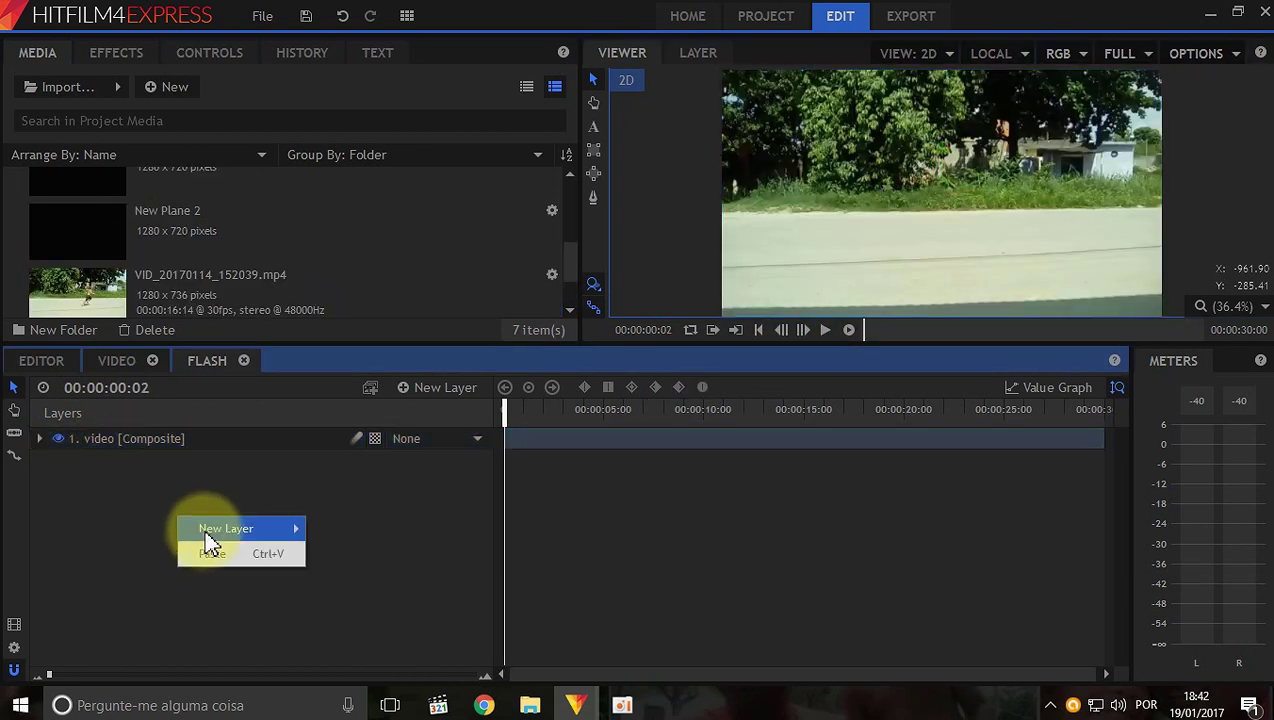
{"action": "mouse_move", "coordinate": [205, 529]}
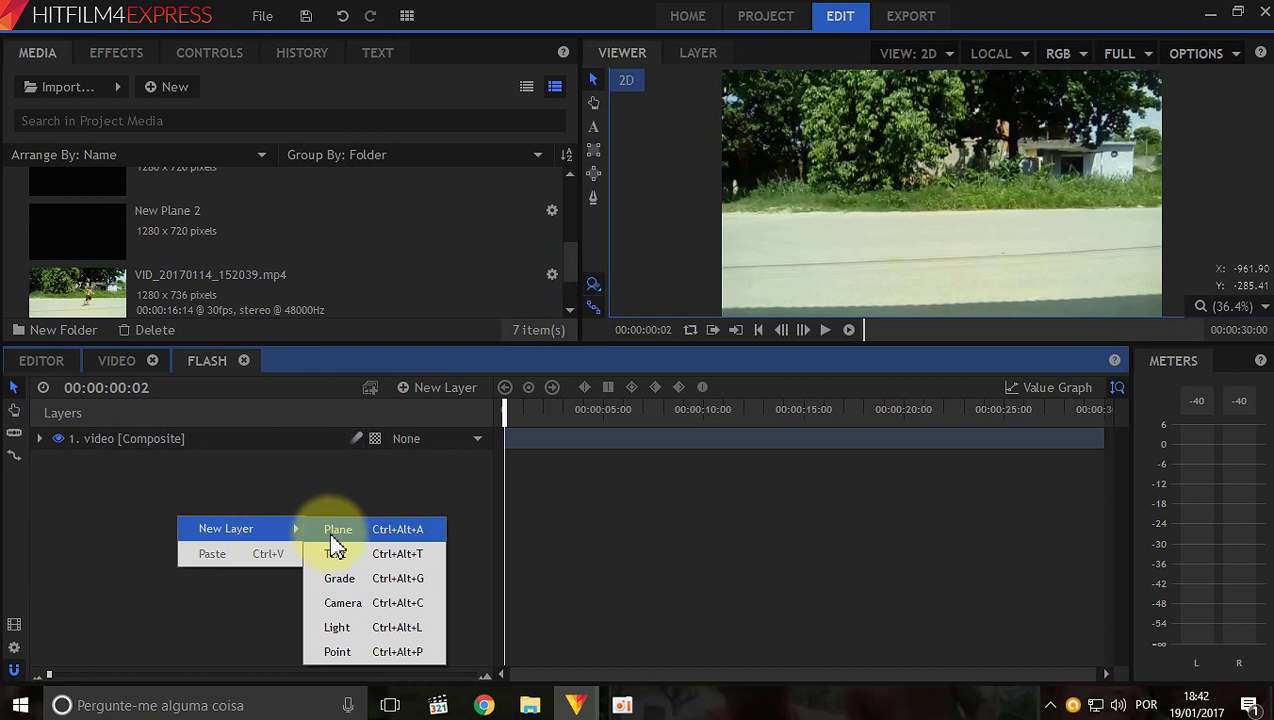
{"action": "left_click", "coordinate": [403, 535]}
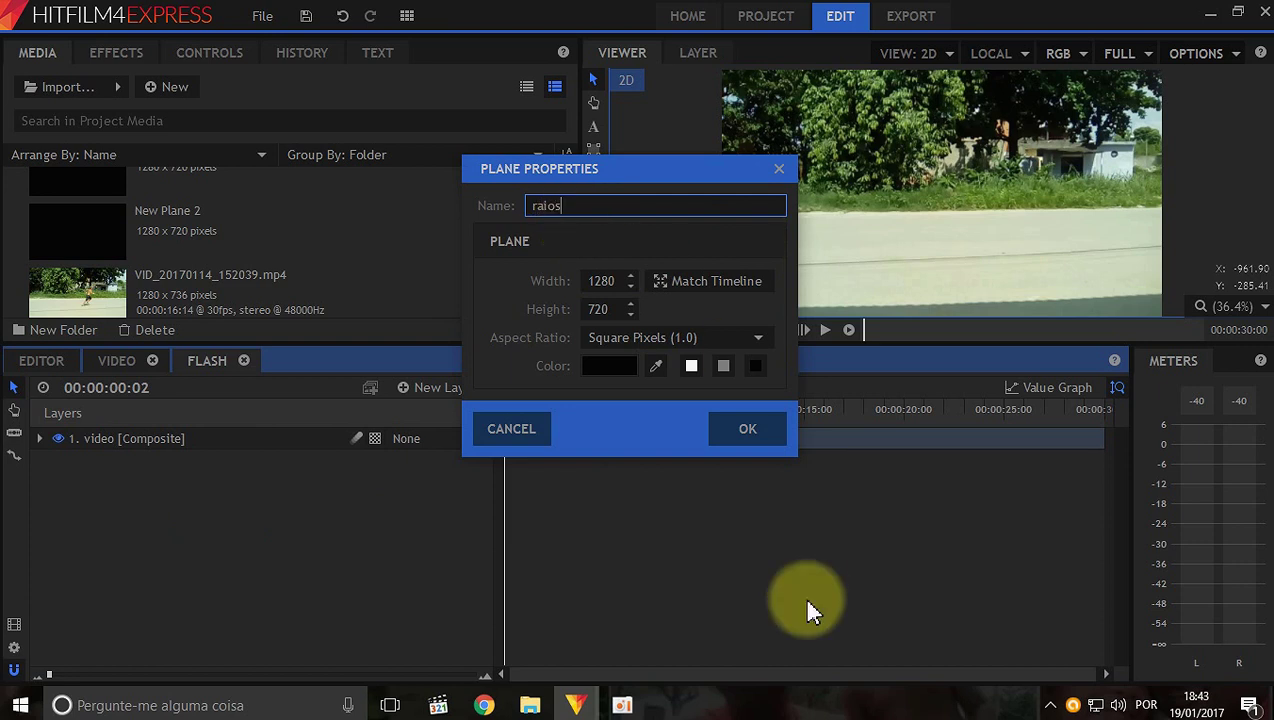
{"action": "left_click", "coordinate": [747, 428]}
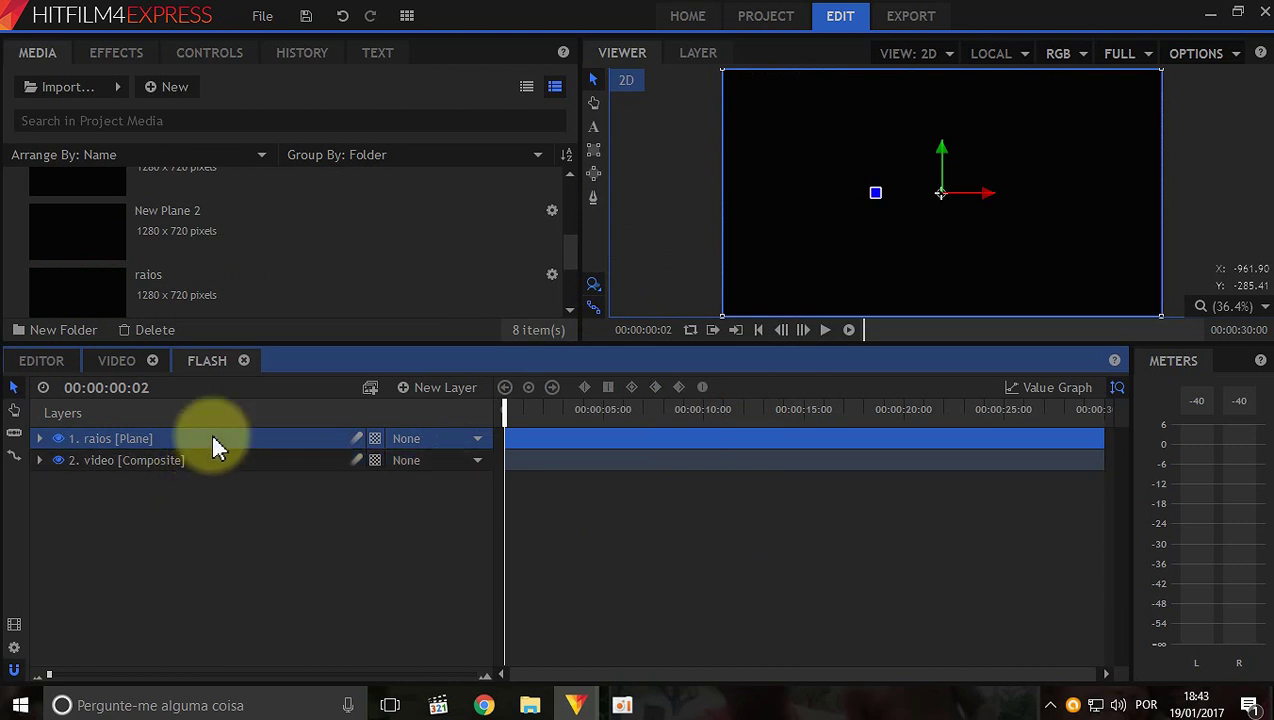
Set the raios plane's blend mode to Add.
{"action": "right_click", "coordinate": [212, 440]}
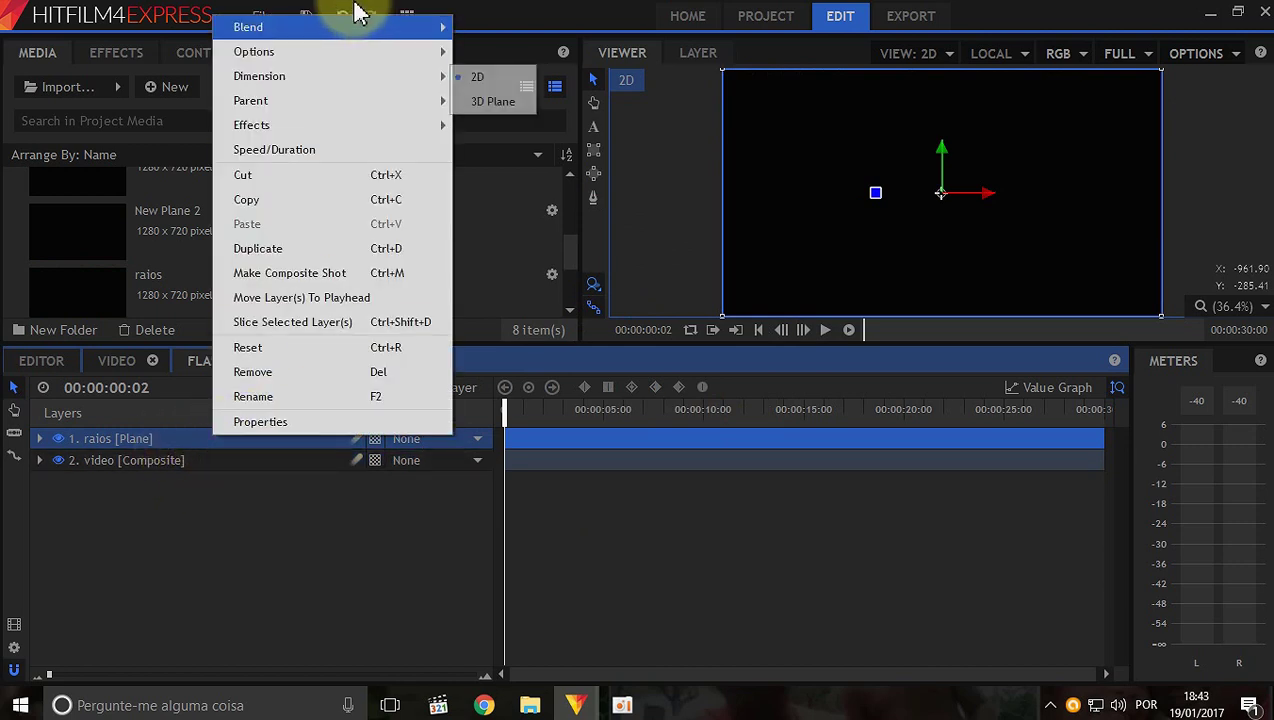
{"action": "mouse_move", "coordinate": [365, 30]}
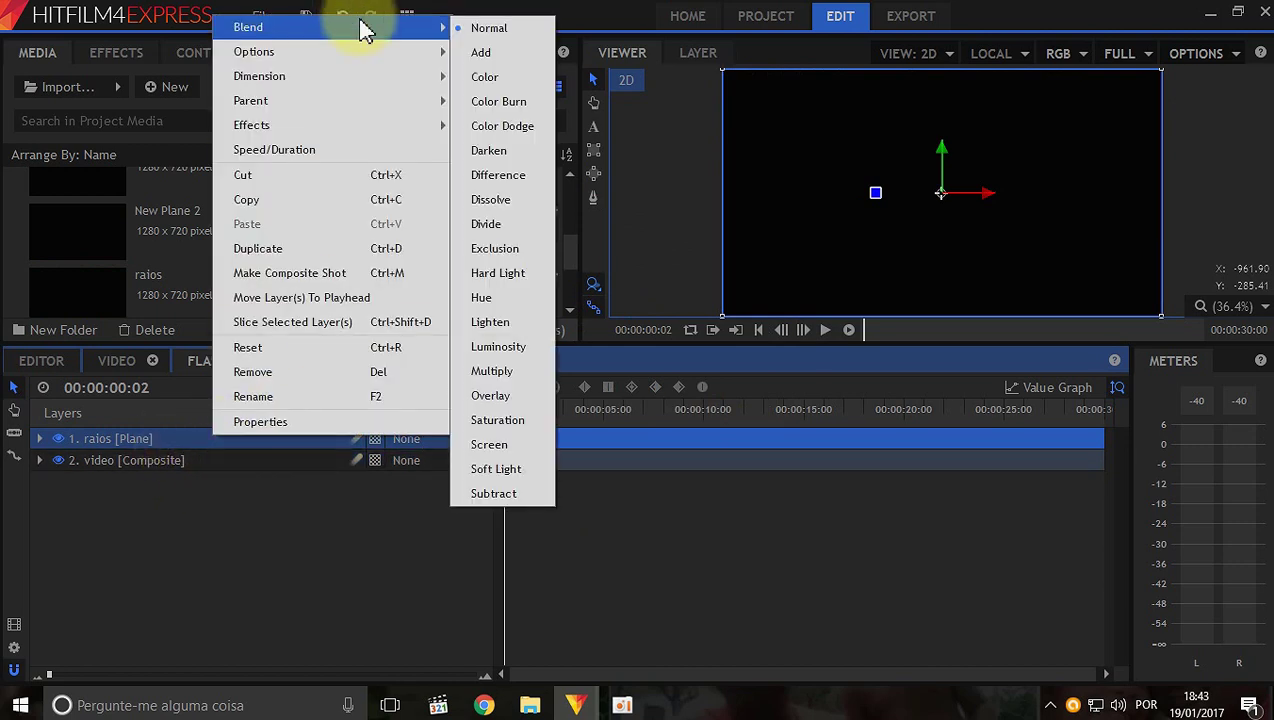
{"action": "left_click", "coordinate": [509, 58]}
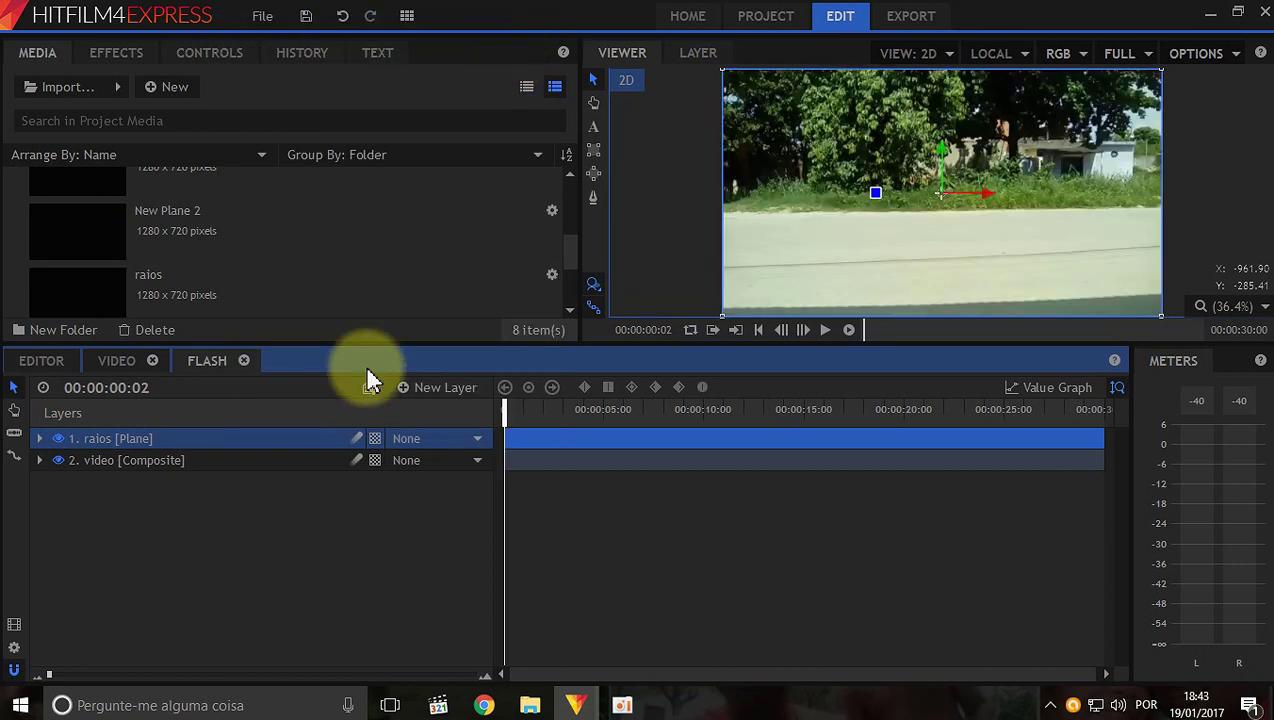
Find the Lightning & Electricity effect by searching for "ele" and apply it to the raios plane.
{"action": "left_click", "coordinate": [112, 56]}
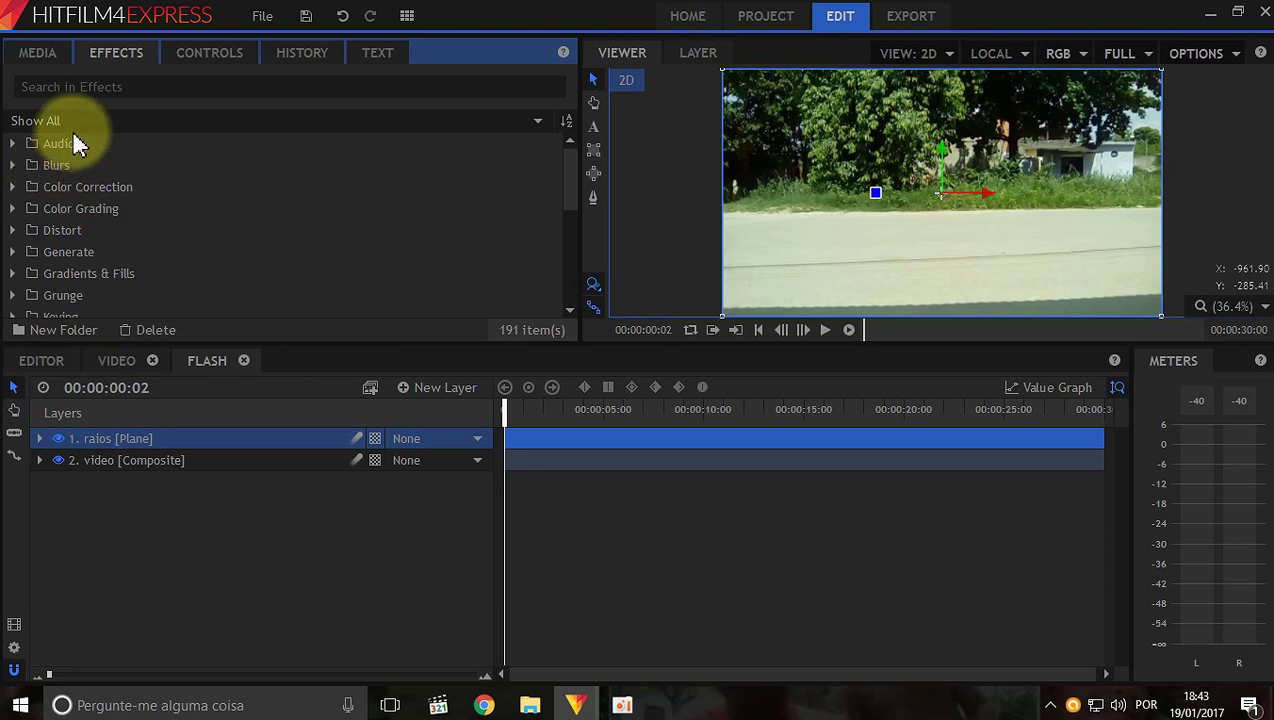
{"action": "left_click", "coordinate": [93, 87]}
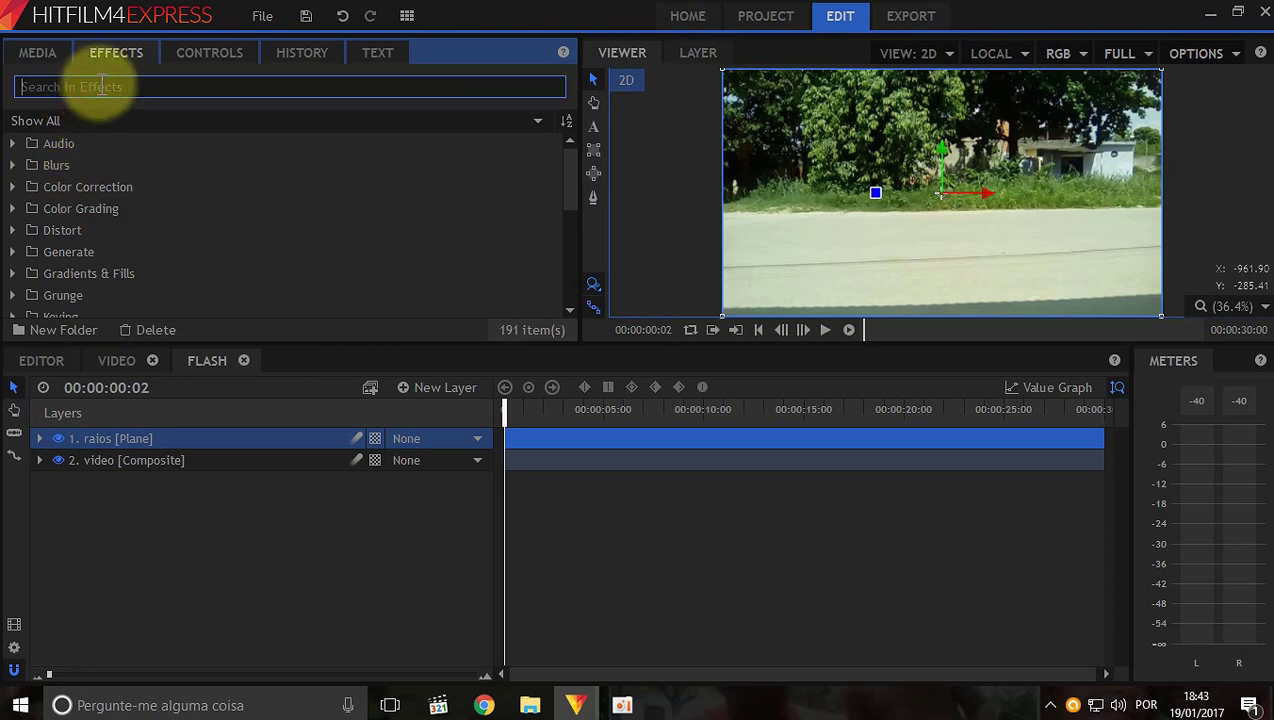
{"action": "type", "text": "ele"}
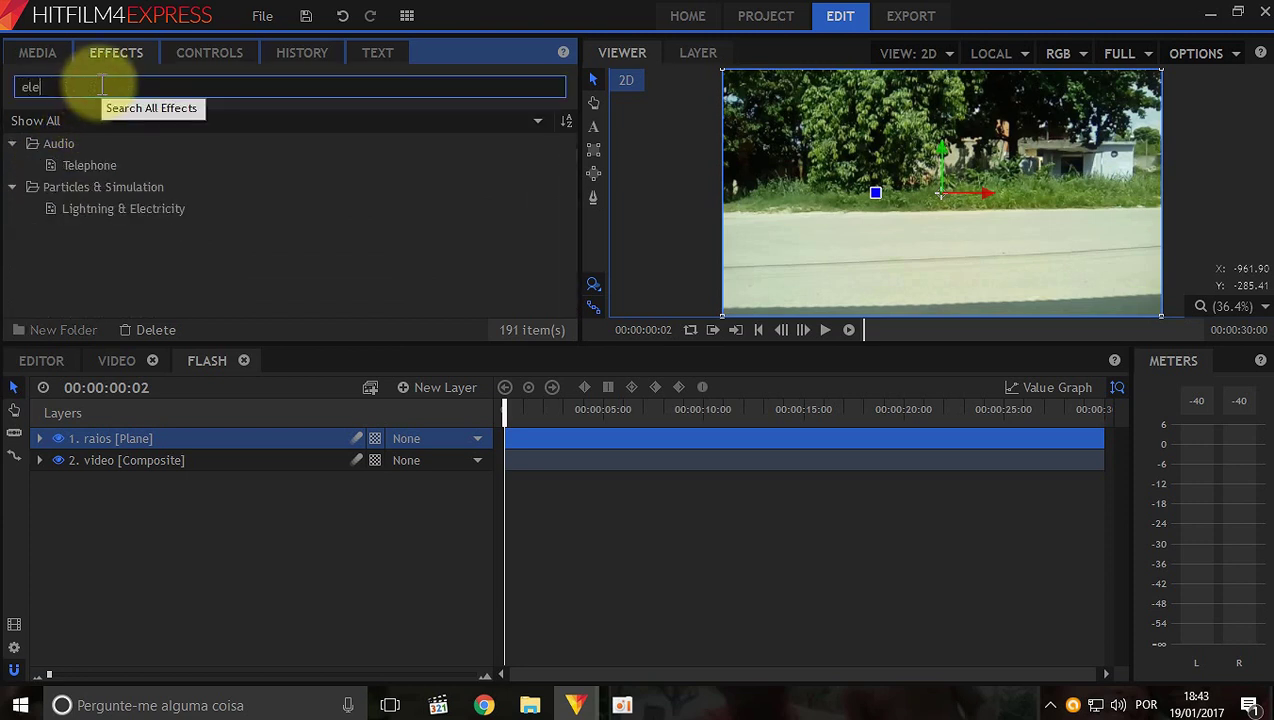
{"action": "left_click", "coordinate": [199, 209]}
{"action": "left_click_drag", "start_coordinate": [199, 209], "coordinate": [195, 445]}
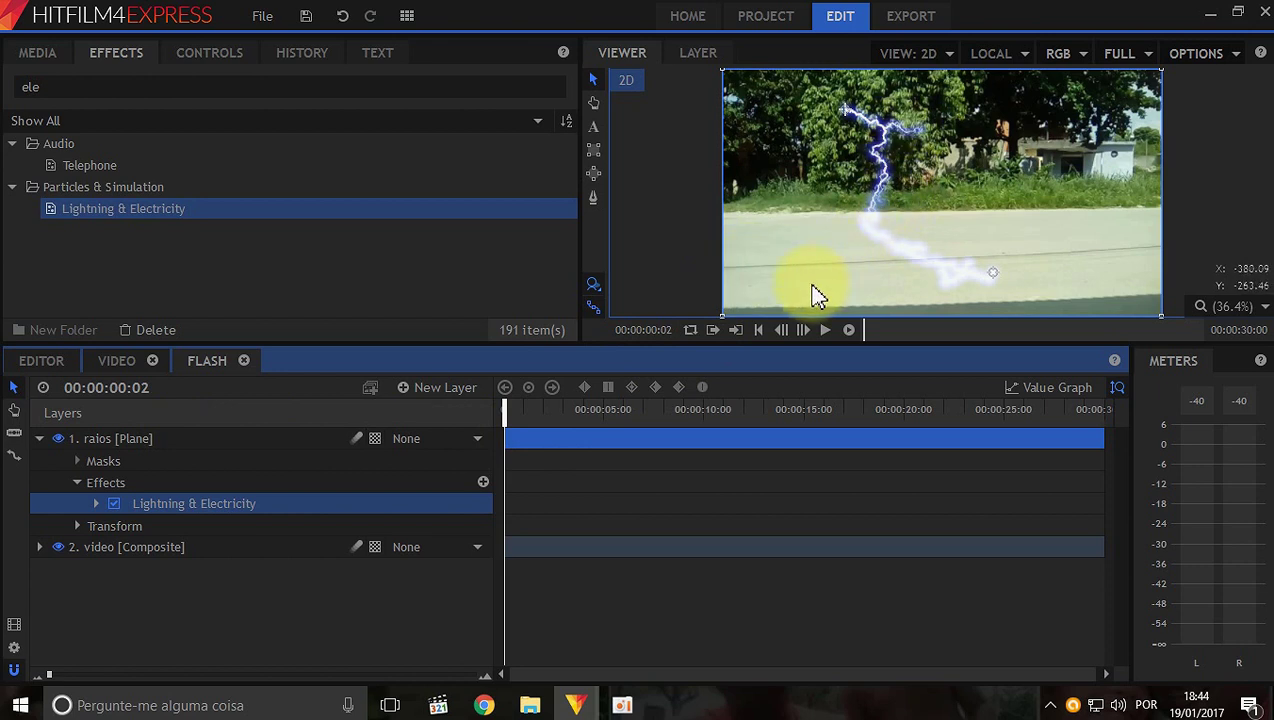
Find the frame where the runner enters the picture and move the raios layer to start there, at 00:00:04:15.
{"action": "left_click_drag", "start_coordinate": [622, 410], "coordinate": [597, 413]}
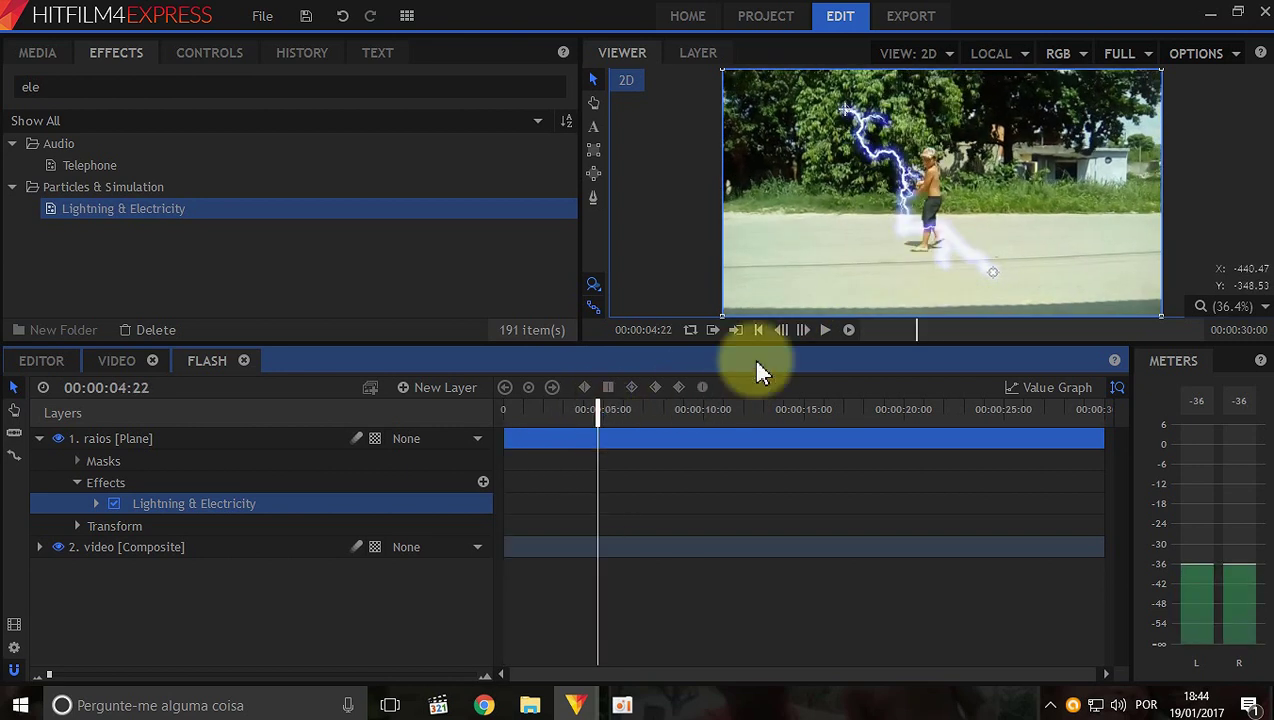
{"action": "left_click", "coordinate": [781, 329]}
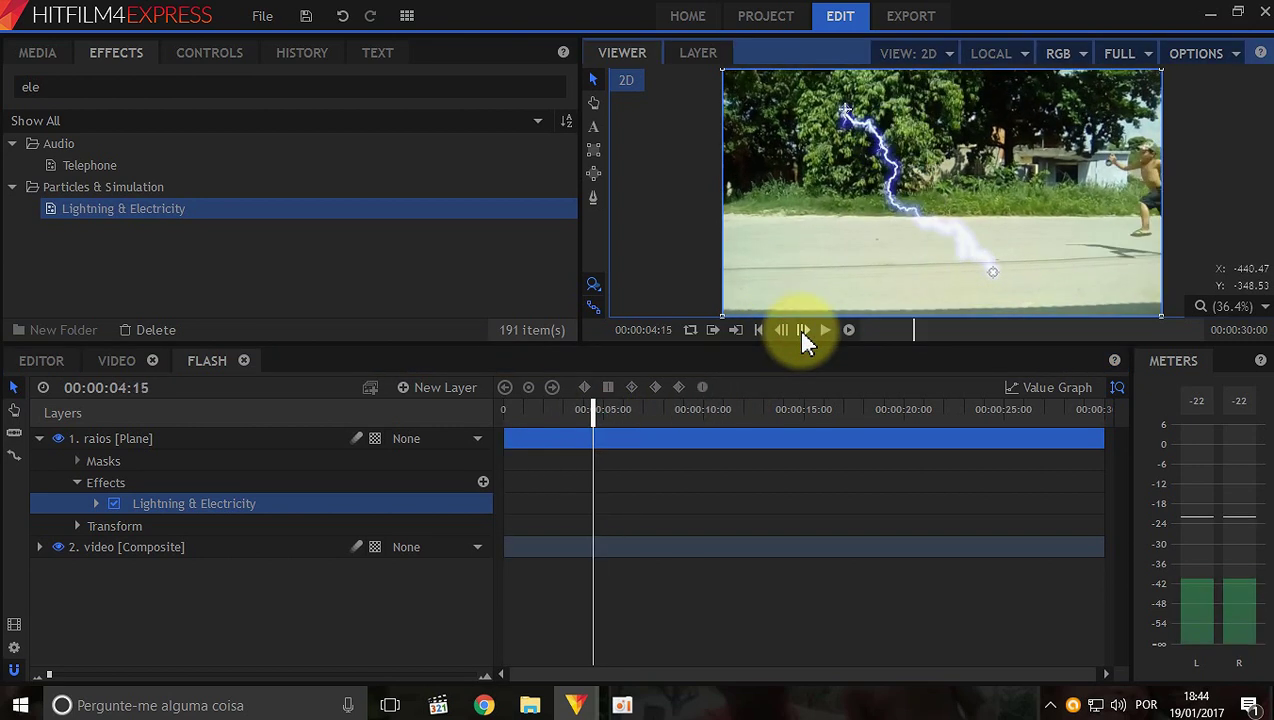
{"action": "left_click_drag", "start_coordinate": [526, 441], "coordinate": [608, 440]}
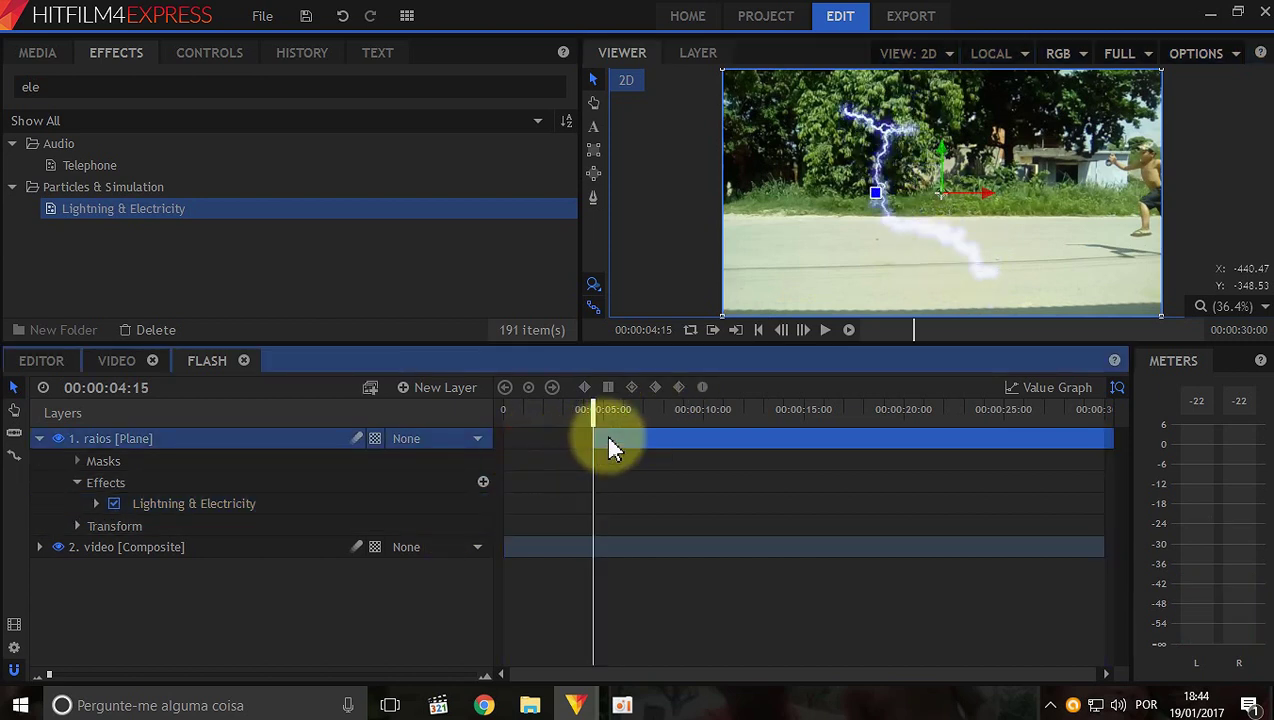
Shift the raios plane horizontally toward the runner so that it extends past the footage's edge.
{"action": "left_click", "coordinate": [1017, 222]}
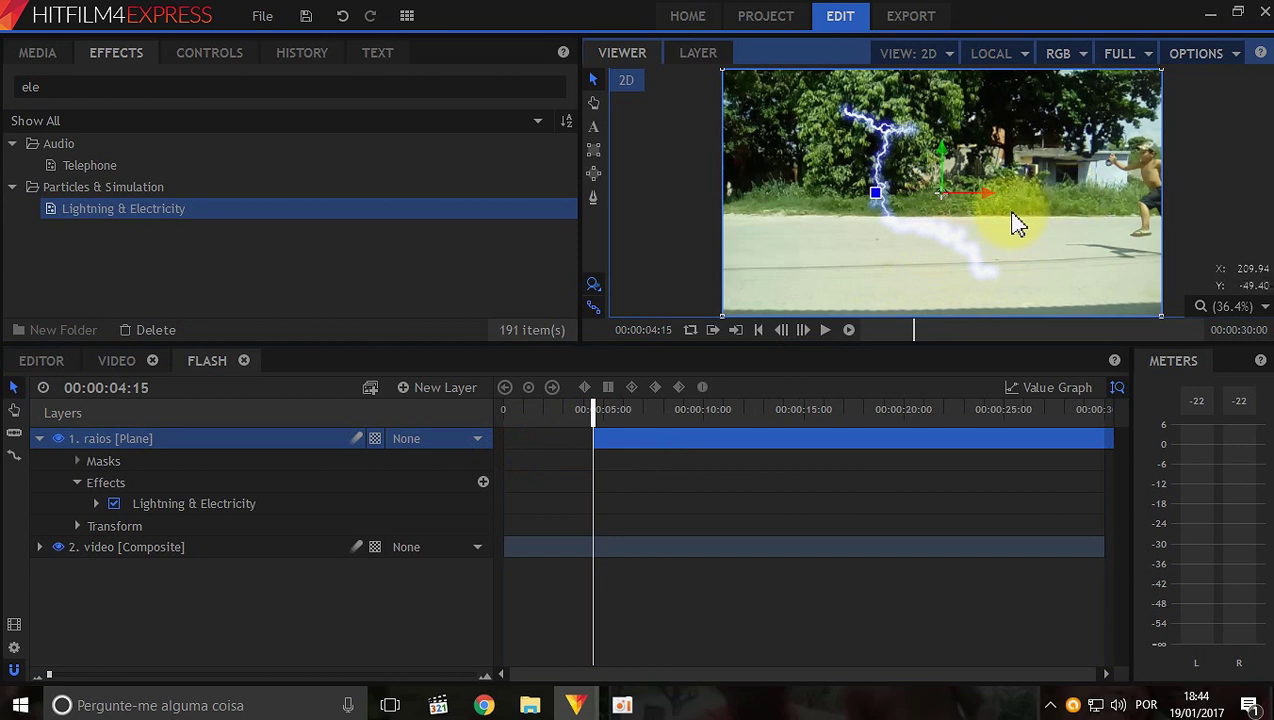
{"action": "left_click_drag", "start_coordinate": [1061, 199], "coordinate": [899, 199]}
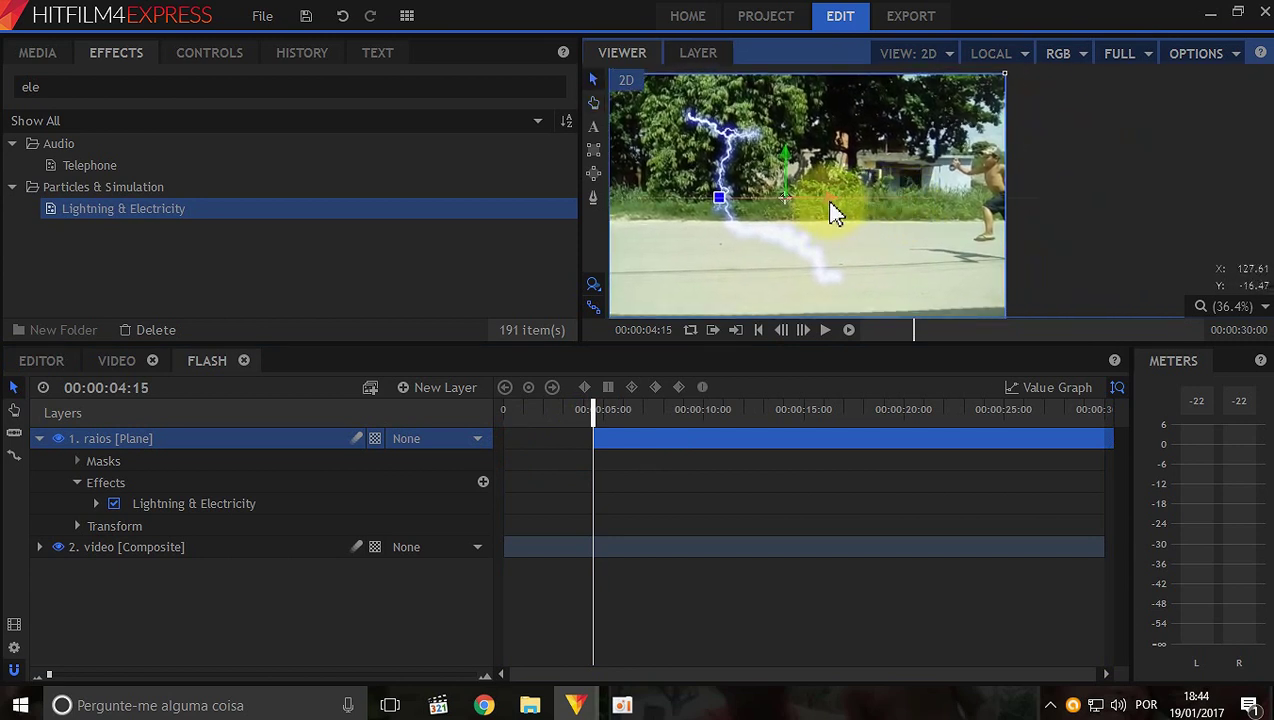
{"action": "left_click_drag", "start_coordinate": [835, 212], "coordinate": [948, 184]}
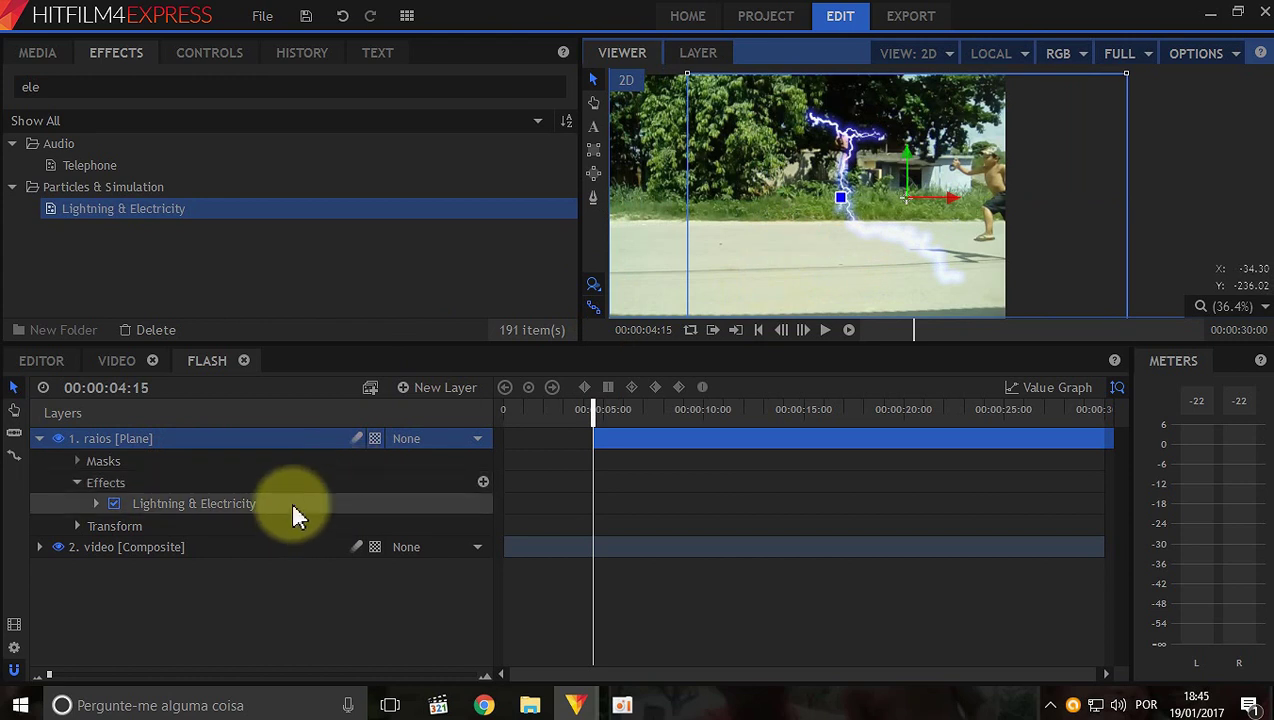
Set the Trunks value of the raios layer's Lightning & Electricity effect to 3.
{"action": "left_click", "coordinate": [207, 60]}
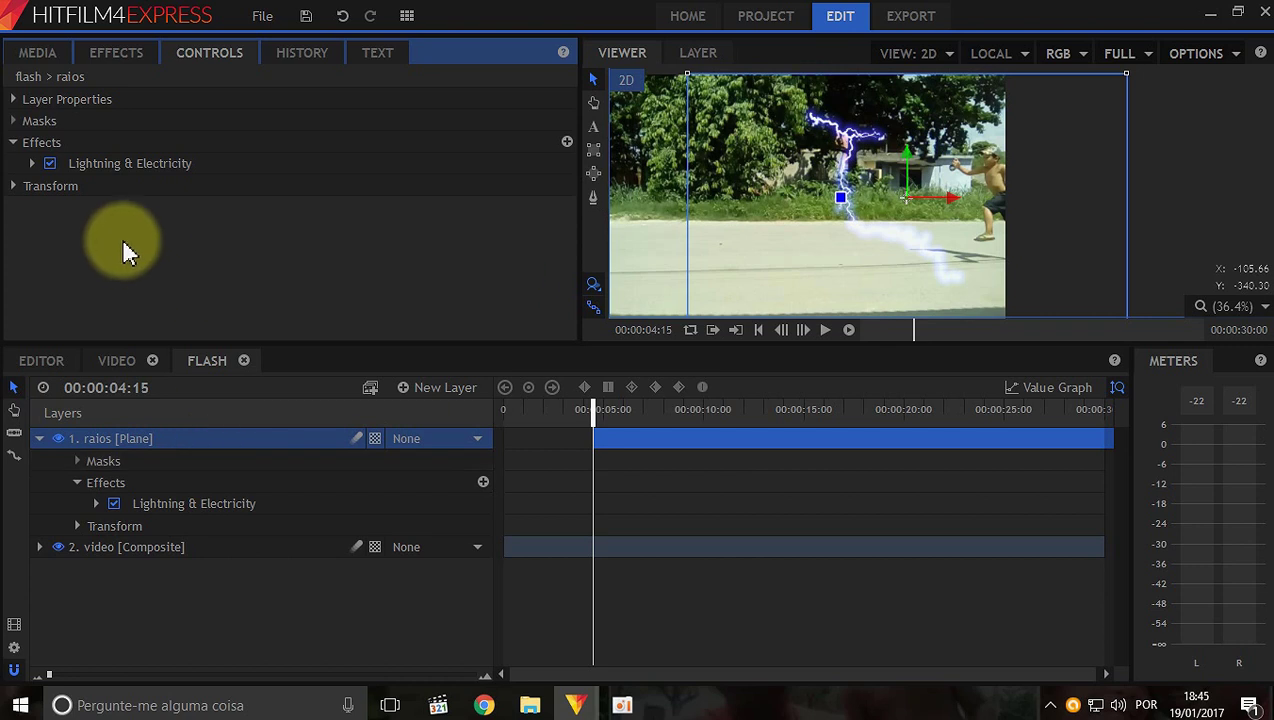
{"action": "left_click", "coordinate": [32, 163]}
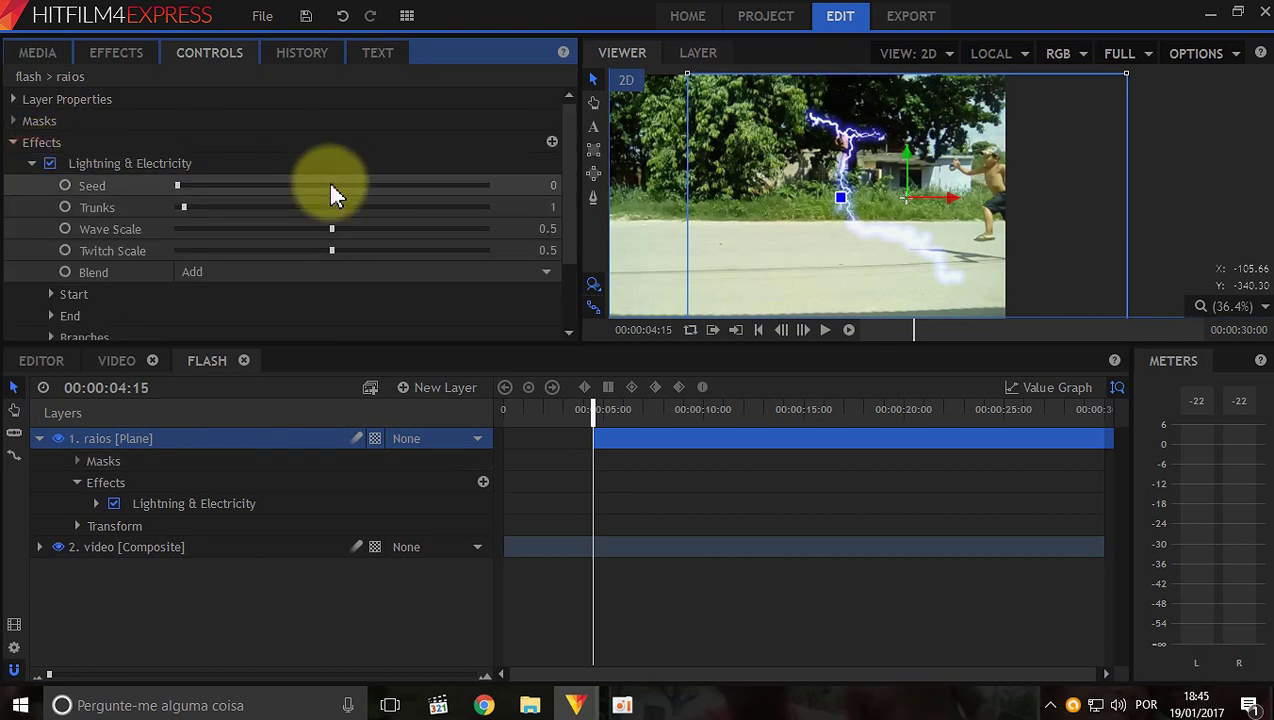
{"action": "left_click", "coordinate": [553, 208]}
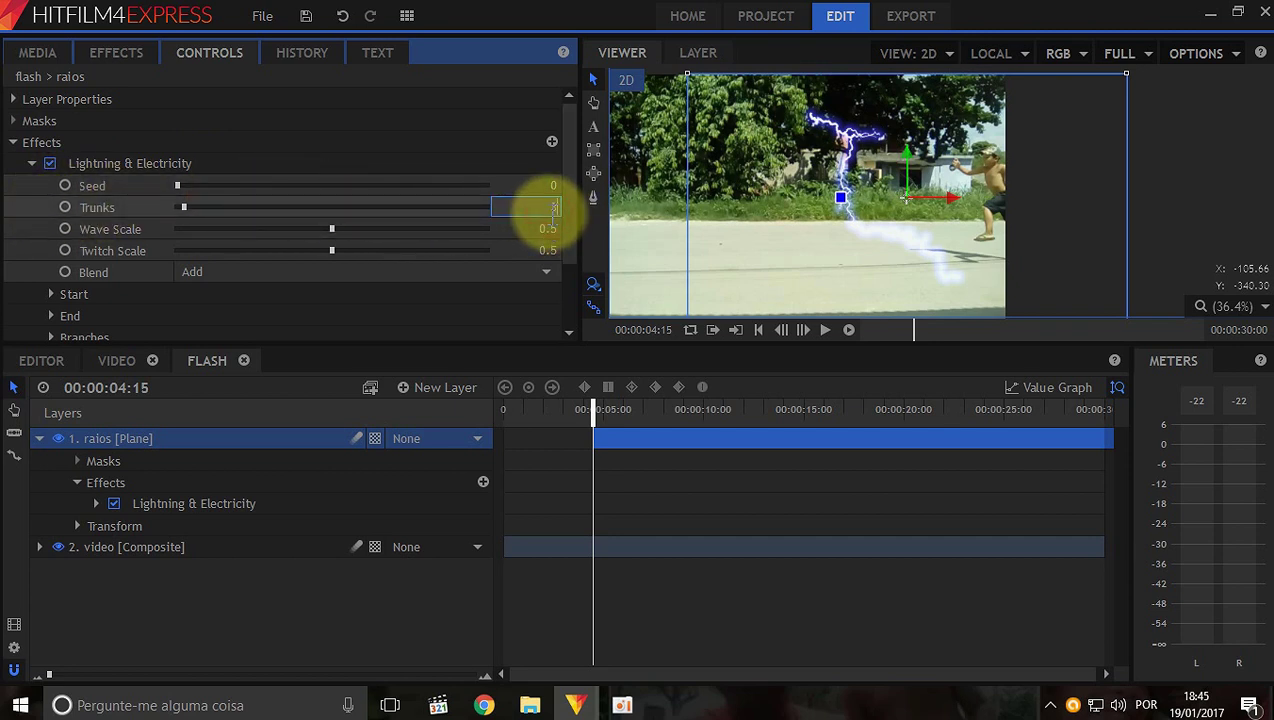
{"action": "type", "text": "3"}
{"action": "key", "text": "Return"}
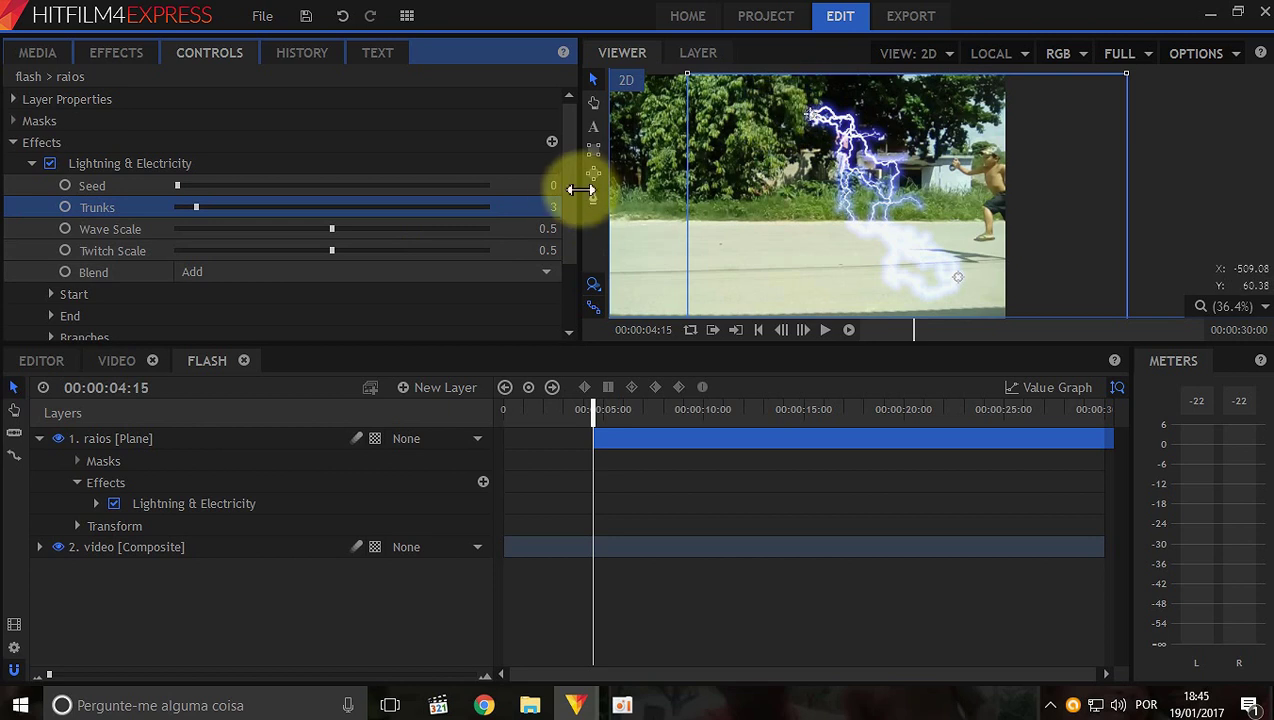
Reposition the lightning's two end points so the bolt crosses the runner's body from just ahead of him to beyond the frame edge.
{"action": "left_click", "coordinate": [318, 166]}
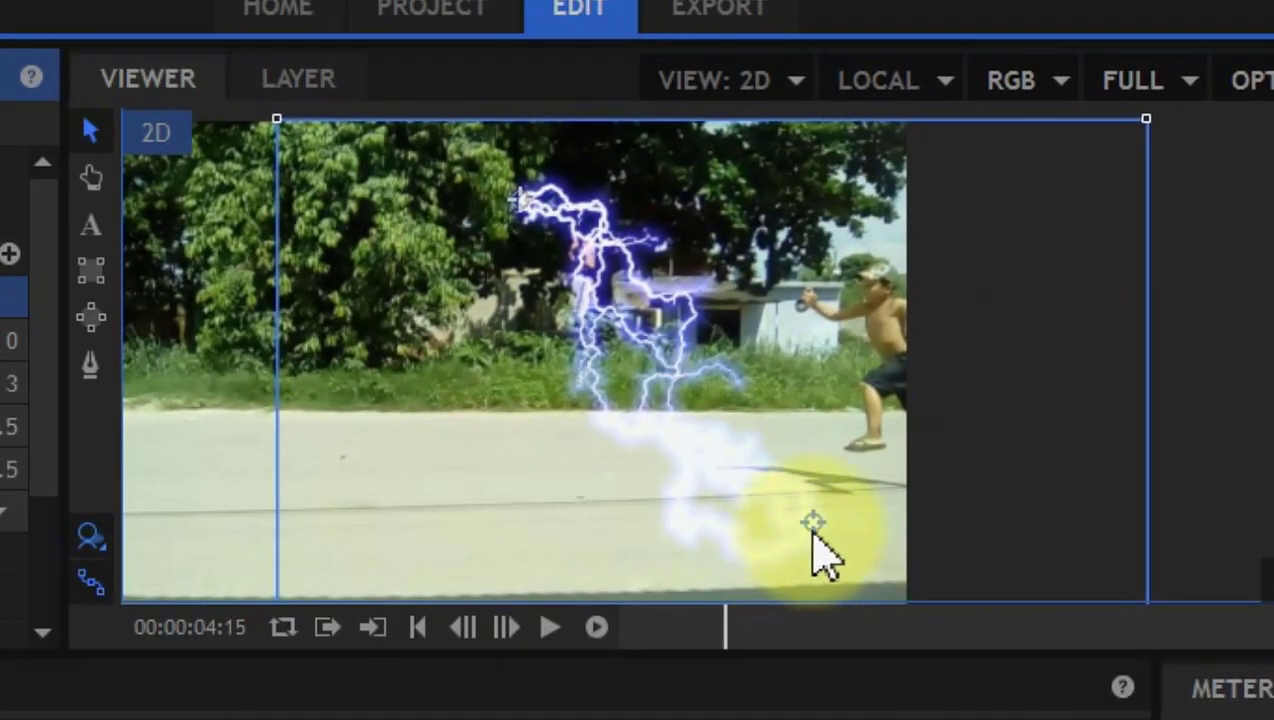
{"action": "left_click_drag", "start_coordinate": [813, 535], "coordinate": [1143, 352]}
{"action": "mouse_move", "coordinate": [510, 203]}
{"action": "left_mouse_down"}
{"action": "mouse_move", "coordinate": [808, 347]}
{"action": "mouse_move", "coordinate": [790, 340]}
{"action": "mouse_move", "coordinate": [800, 355]}
{"action": "left_mouse_up"}
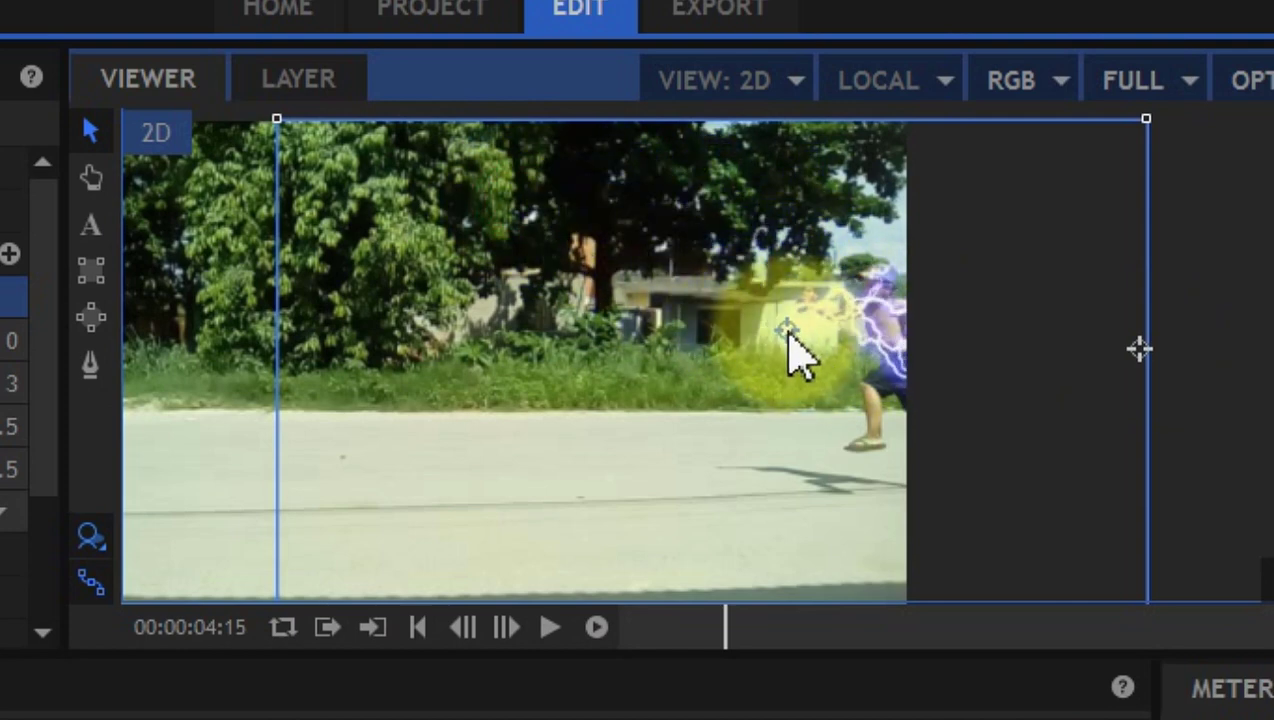
{"action": "left_click_drag", "start_coordinate": [790, 336], "coordinate": [785, 331]}
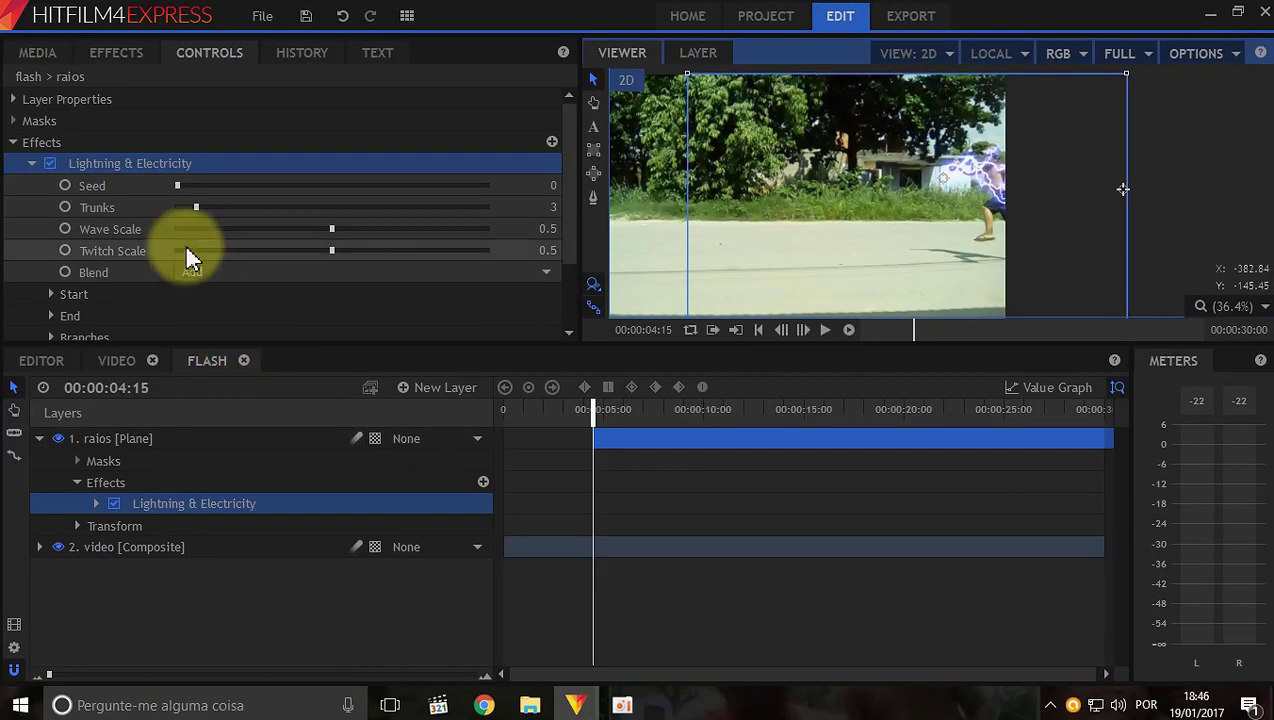
Set the Start Radius of the raios layer's Lightning & Electricity effect to 150.
{"action": "left_click", "coordinate": [52, 296]}
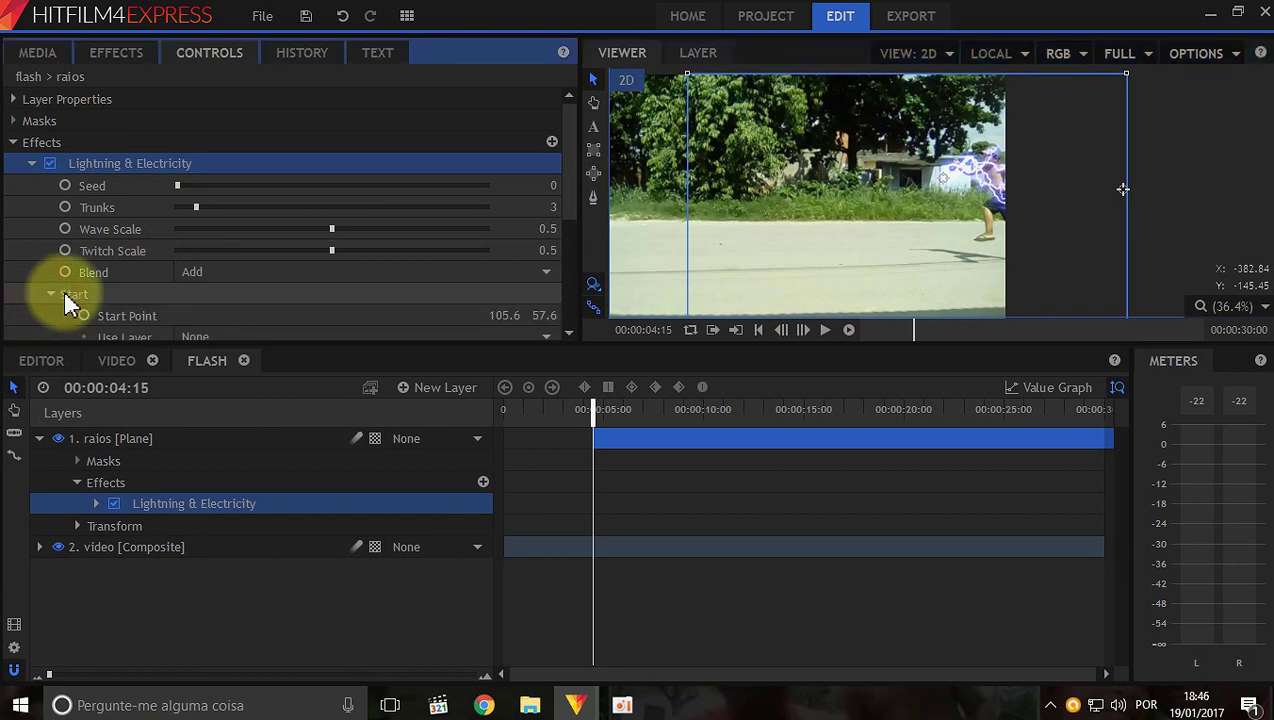
{"action": "scroll", "coordinate": [115, 300], "scroll_direction": "down", "scroll_amount": 3}
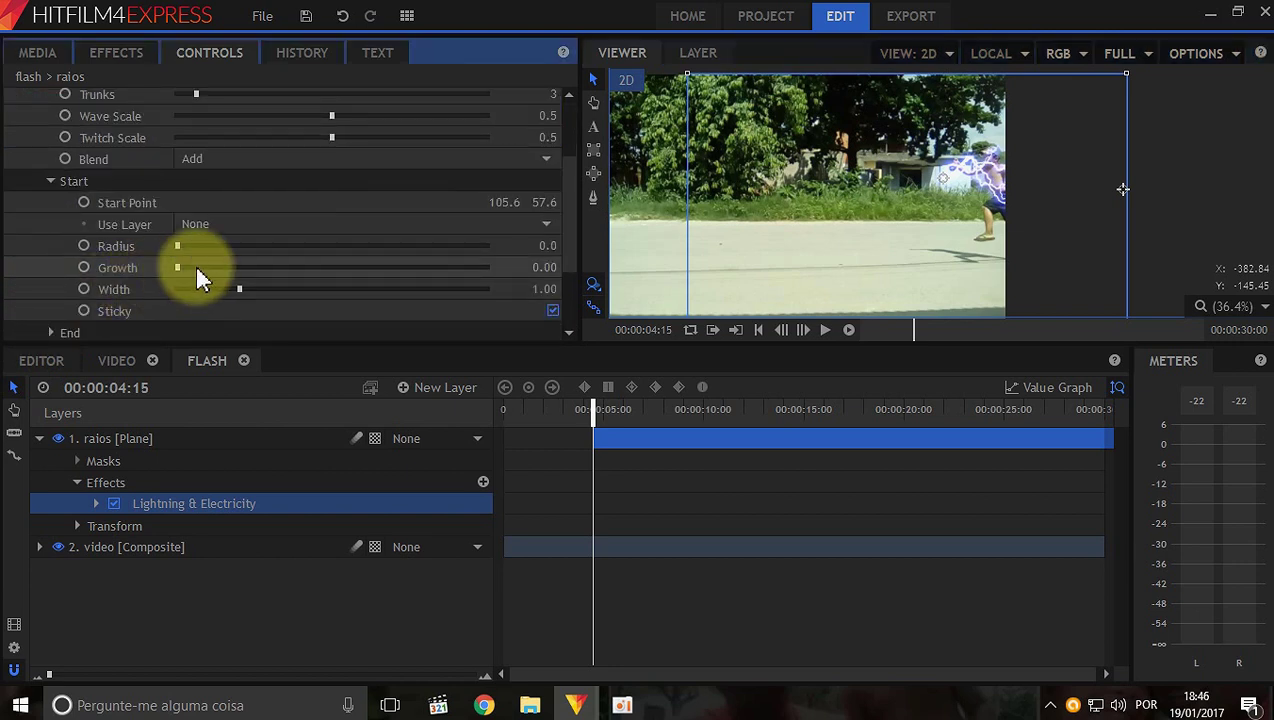
{"action": "left_click", "coordinate": [536, 245]}
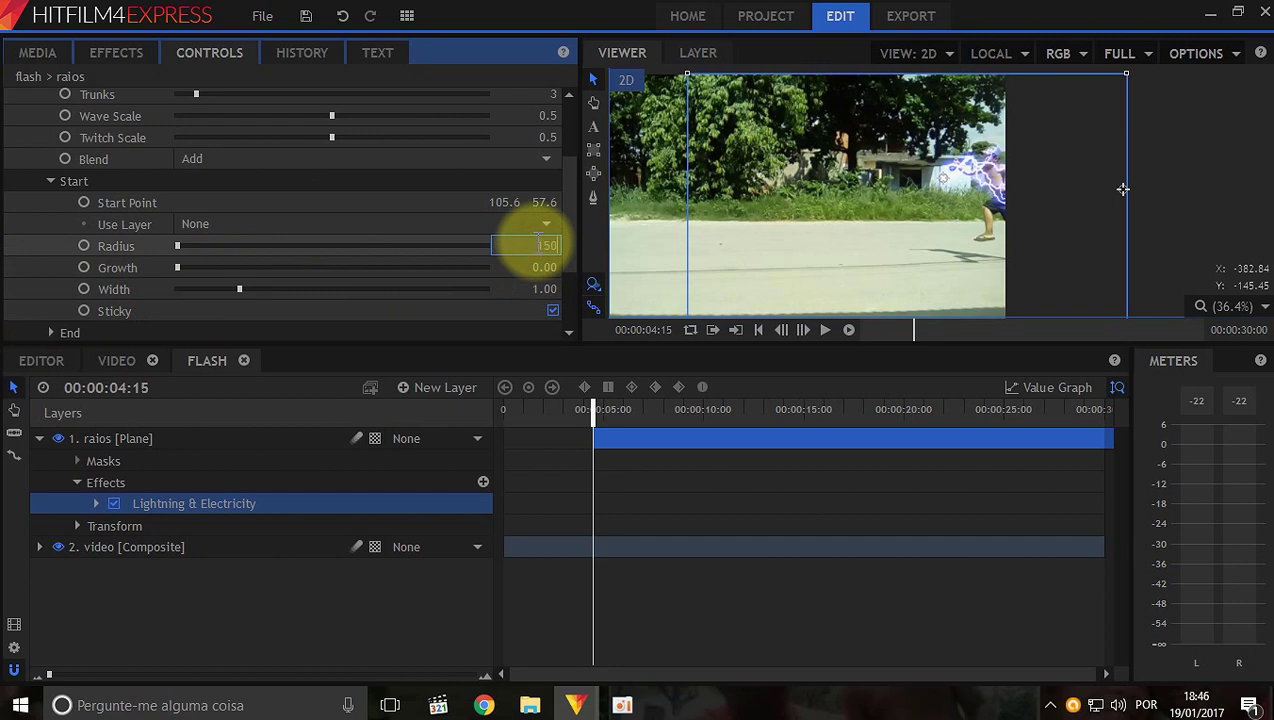
{"action": "type", "text": "150"}
{"action": "key", "text": "Return"}
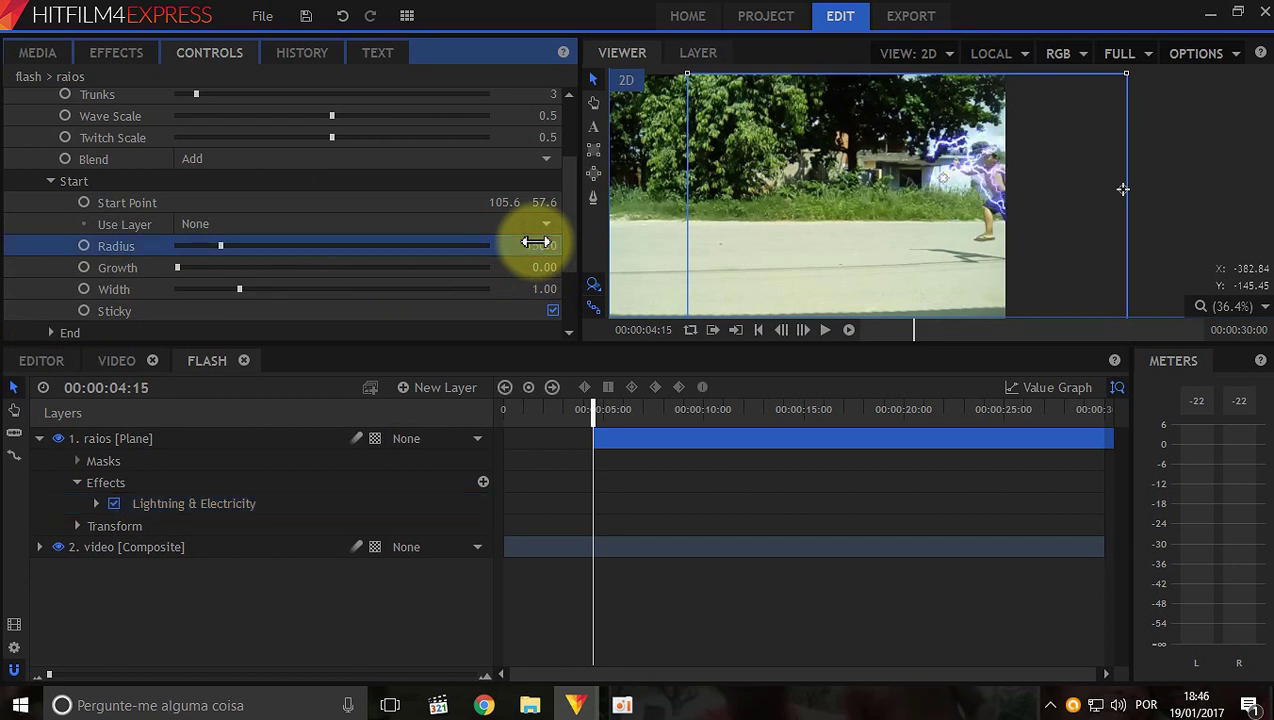
Set the End Width of the Lightning & Electricity effect to 1.00.
{"action": "scroll", "coordinate": [300, 235], "scroll_direction": "down", "scroll_amount": 2}
{"action": "left_click", "coordinate": [52, 224]}
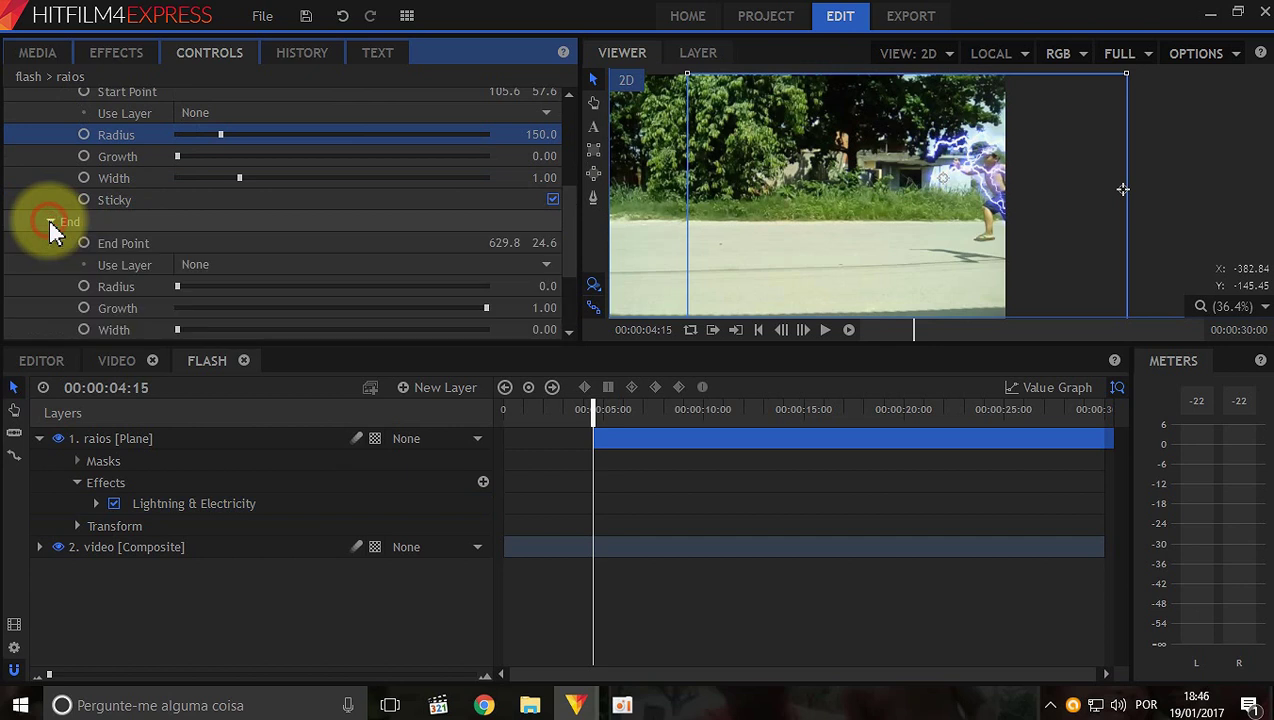
{"action": "scroll", "coordinate": [453, 252], "scroll_direction": "down", "scroll_amount": 2}
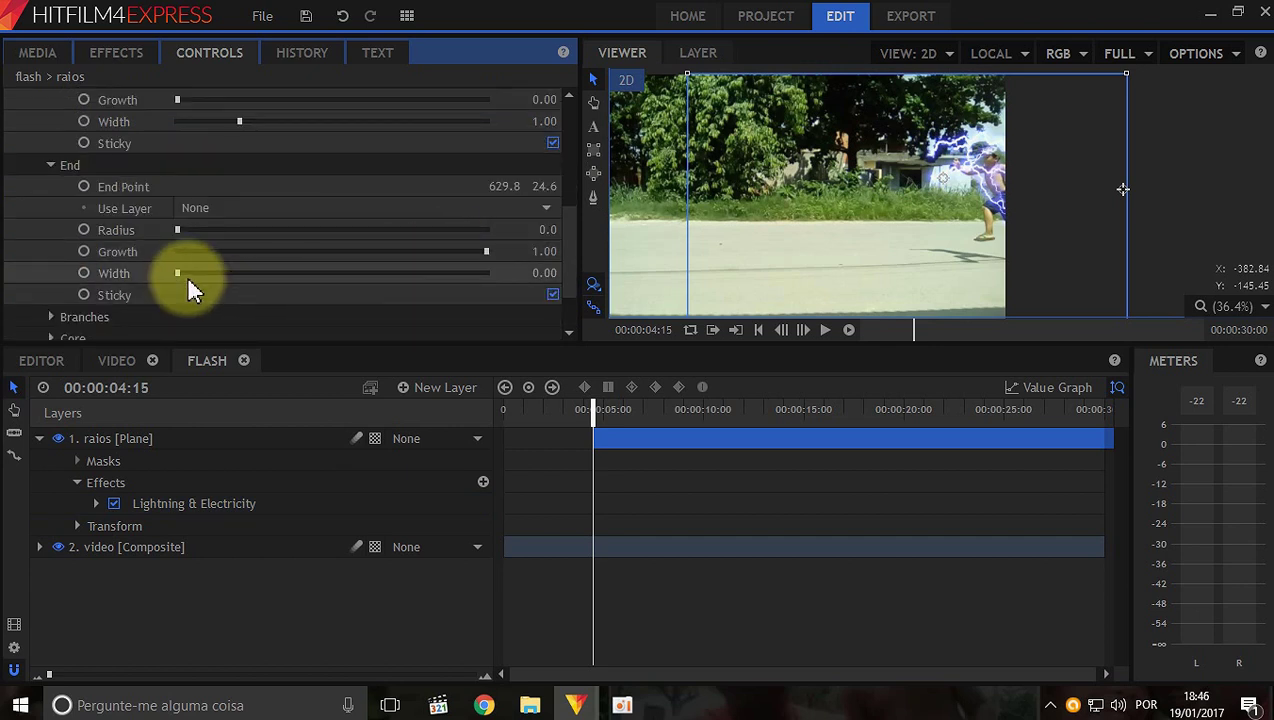
{"action": "left_click", "coordinate": [530, 273]}
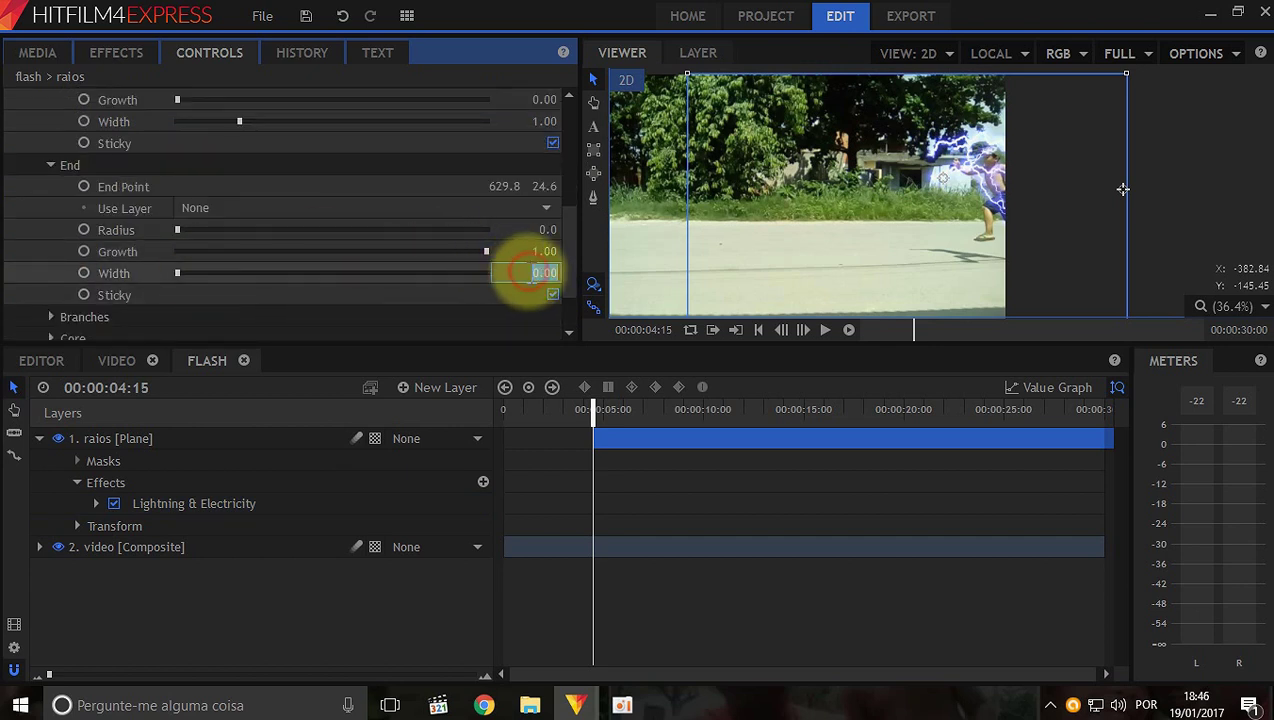
{"action": "key", "text": "Return"}
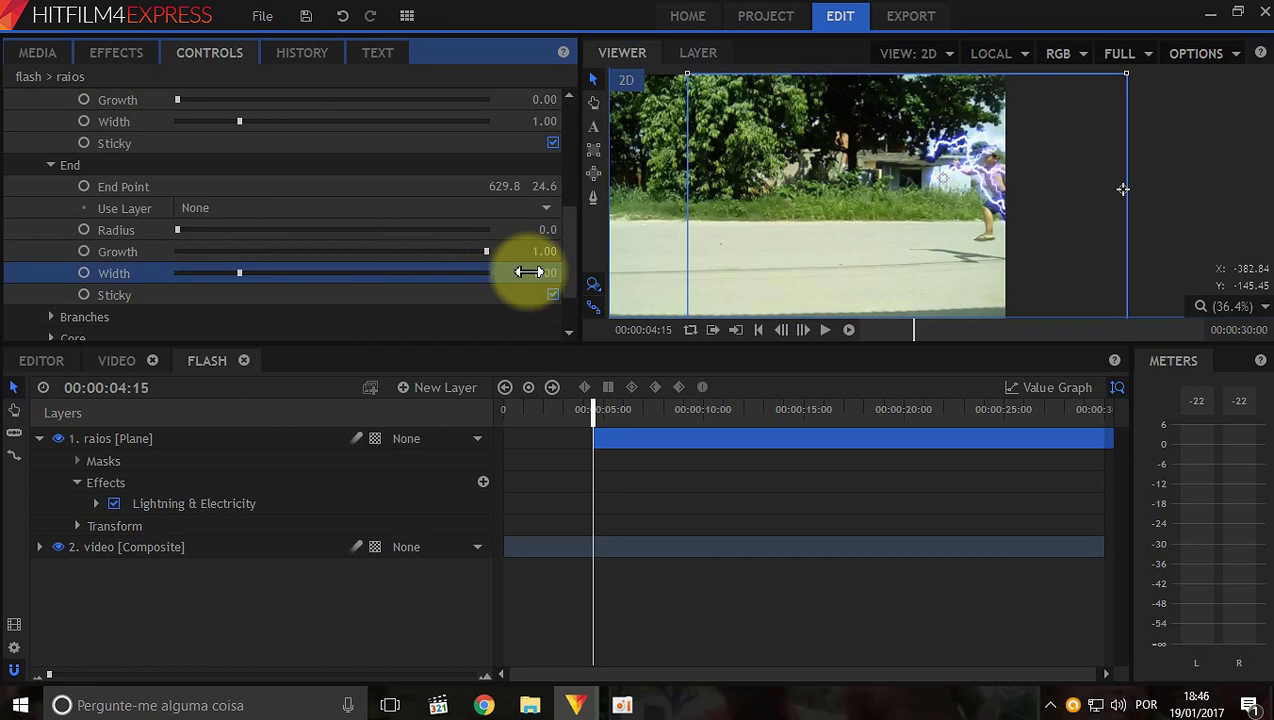
Set the lightning's Core Color to yellow with the RGB values 238, 255, 48.
{"action": "scroll", "coordinate": [38, 272], "scroll_direction": "down", "scroll_amount": 2}
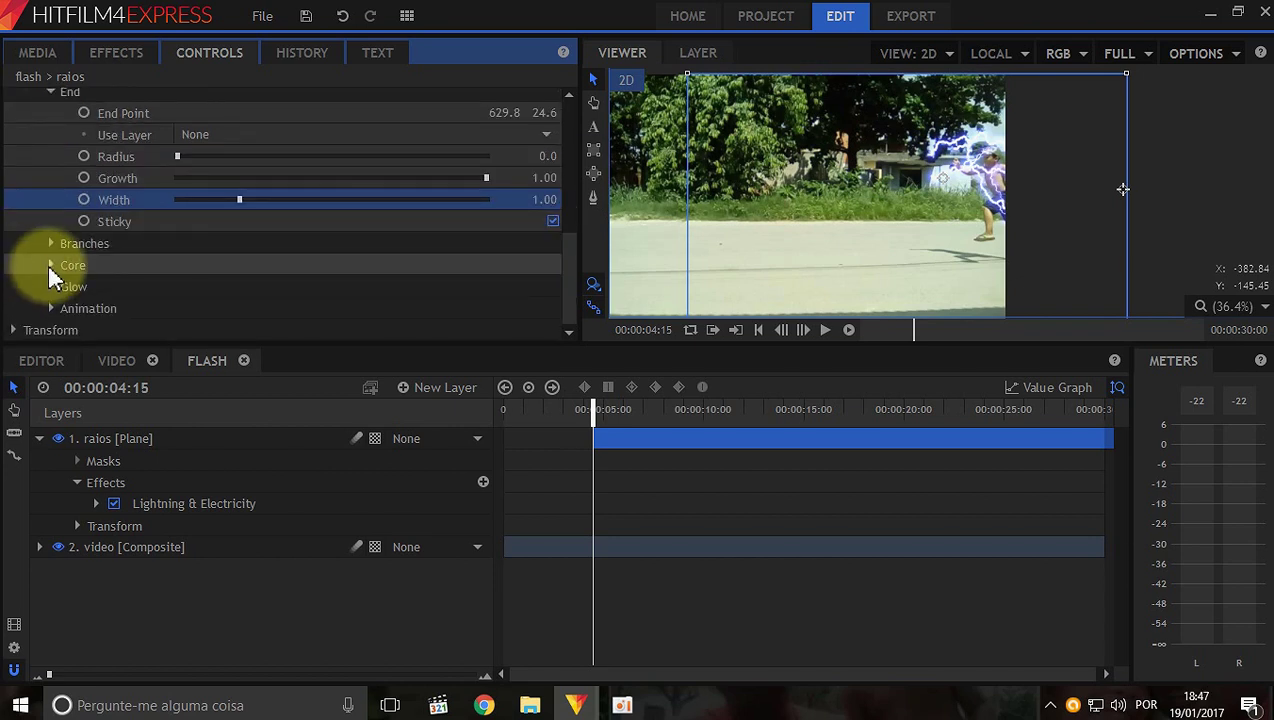
{"action": "left_click", "coordinate": [50, 265]}
{"action": "scroll", "coordinate": [233, 270], "scroll_direction": "down", "scroll_amount": 2}
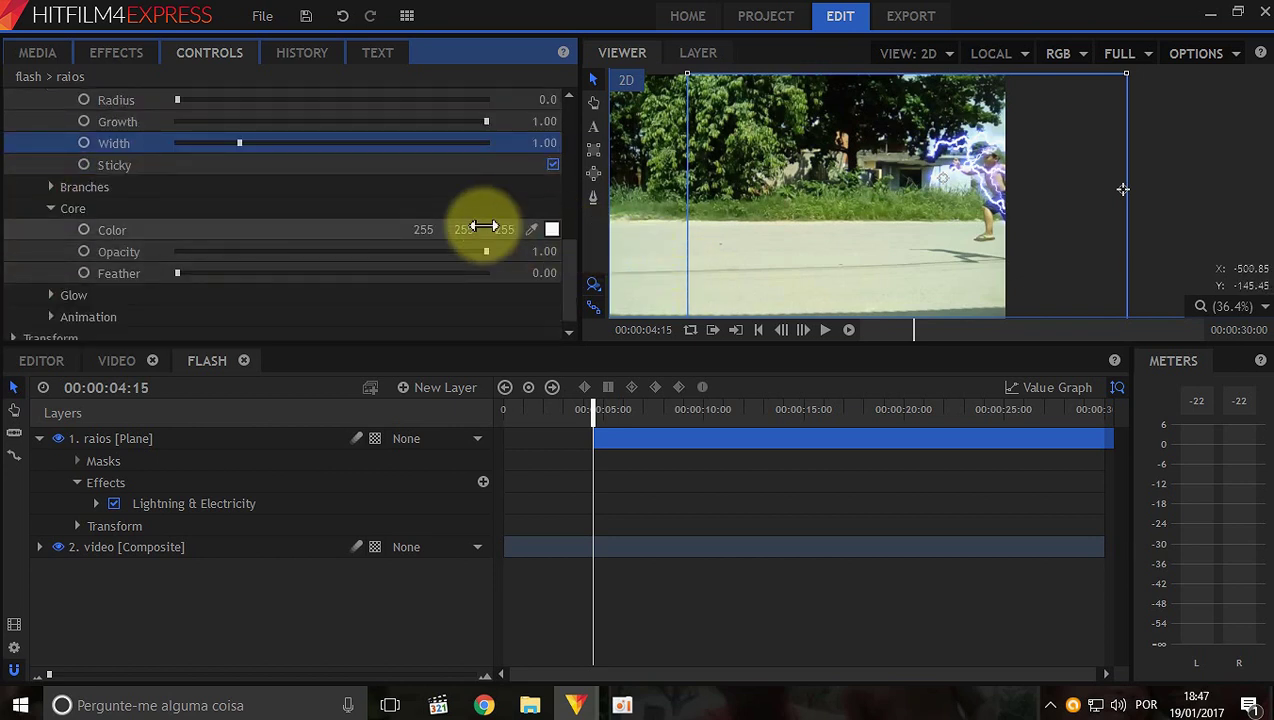
{"action": "left_click", "coordinate": [423, 231]}
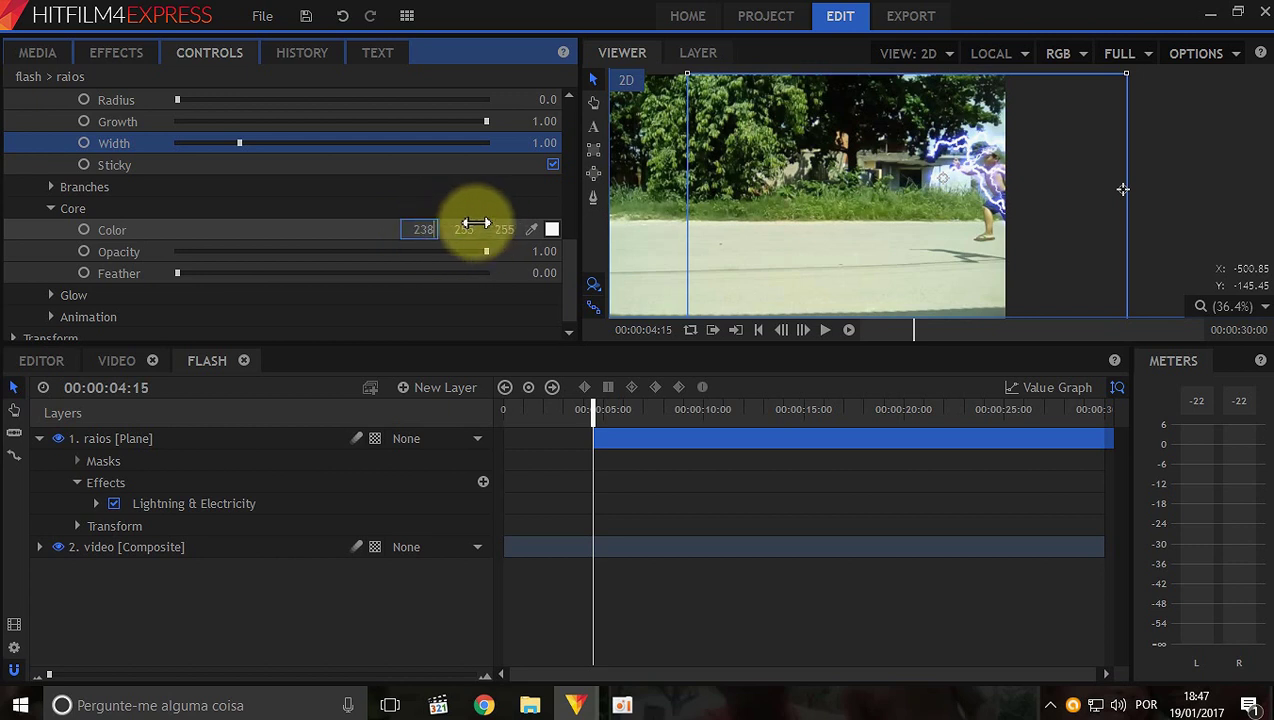
{"action": "left_click", "coordinate": [505, 229]}
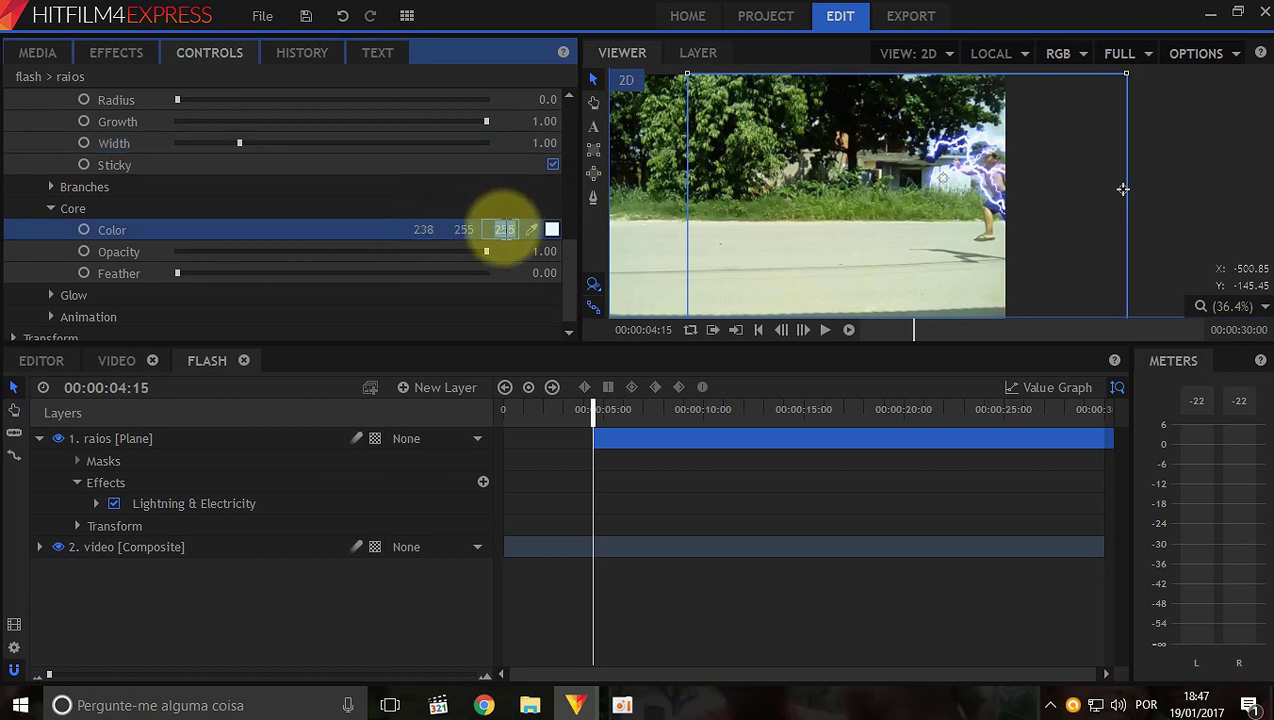
{"action": "key", "text": "Return"}
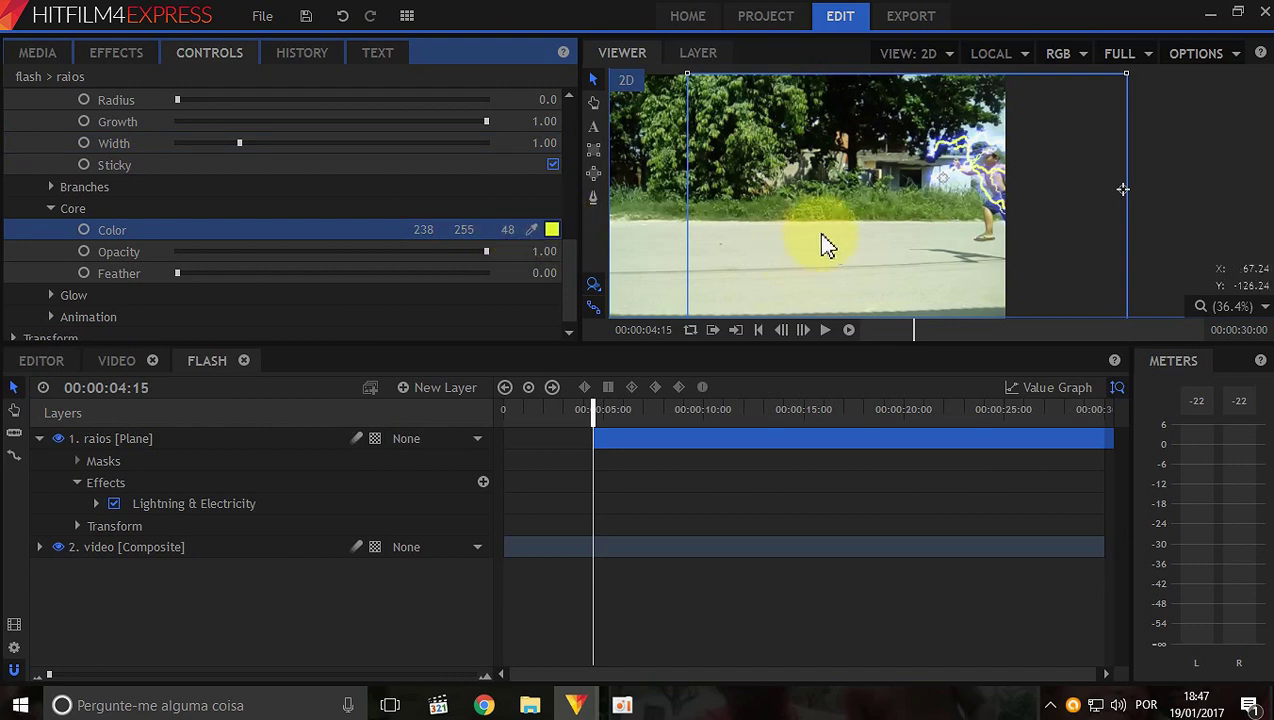
Set the Twitch Scale of the Lightning & Electricity effect to 0.25.
{"action": "scroll", "coordinate": [981, 160], "scroll_direction": "up", "scroll_amount": 4}
{"action": "scroll", "coordinate": [981, 168], "scroll_direction": "down", "scroll_amount": 2}
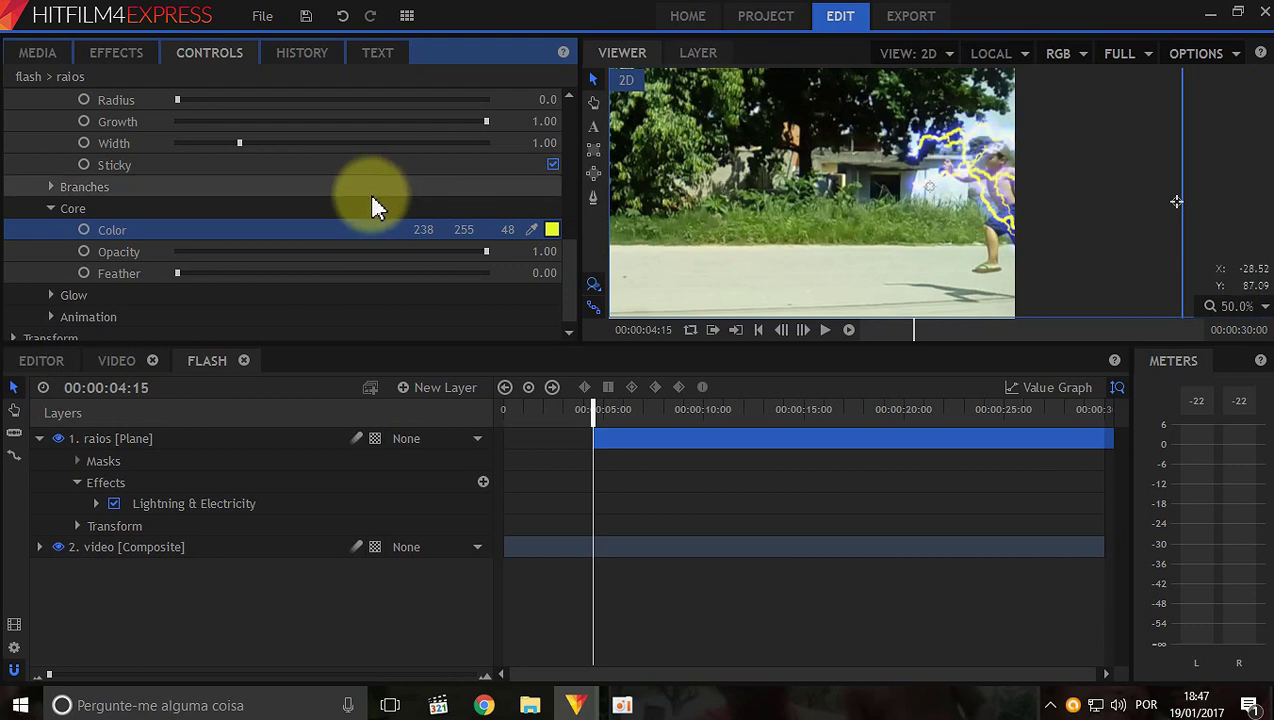
{"action": "scroll", "coordinate": [810, 137], "scroll_direction": "up", "scroll_amount": 3}
{"action": "scroll", "coordinate": [810, 137], "scroll_direction": "up", "scroll_amount": 2}
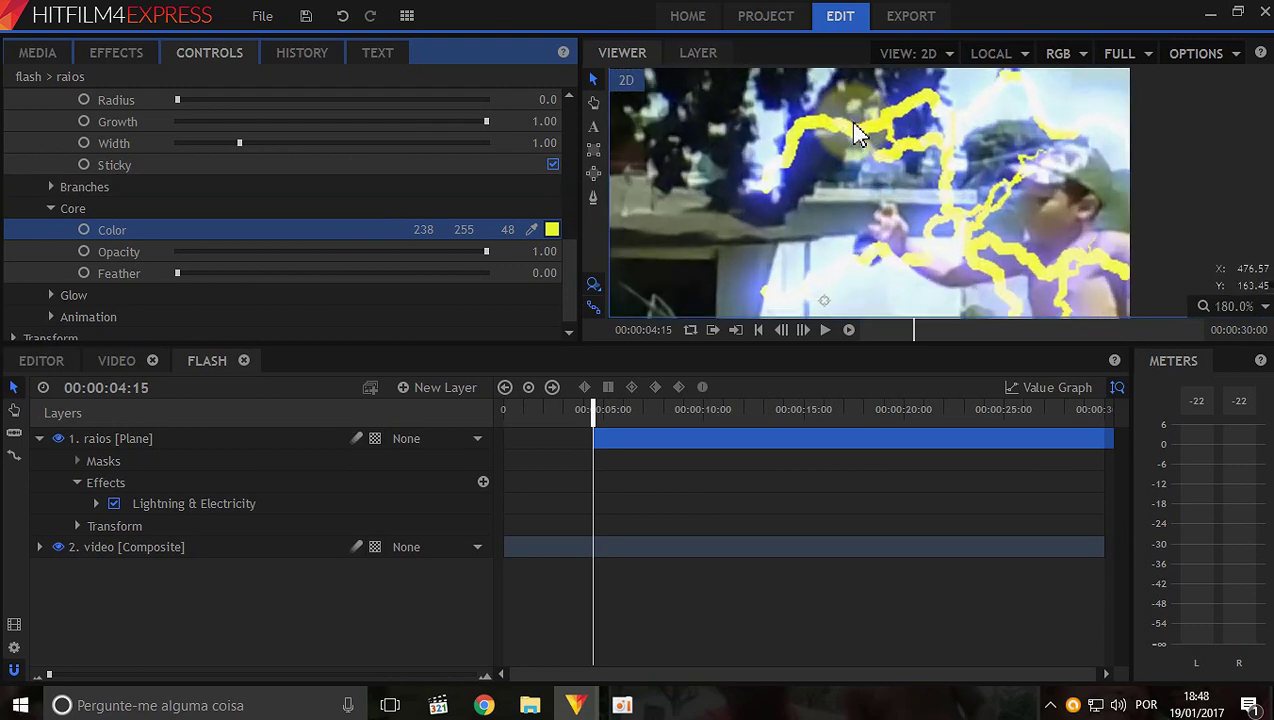
{"action": "scroll", "coordinate": [195, 228], "scroll_direction": "up", "scroll_amount": 3}
{"action": "scroll", "coordinate": [204, 226], "scroll_direction": "up", "scroll_amount": 1}
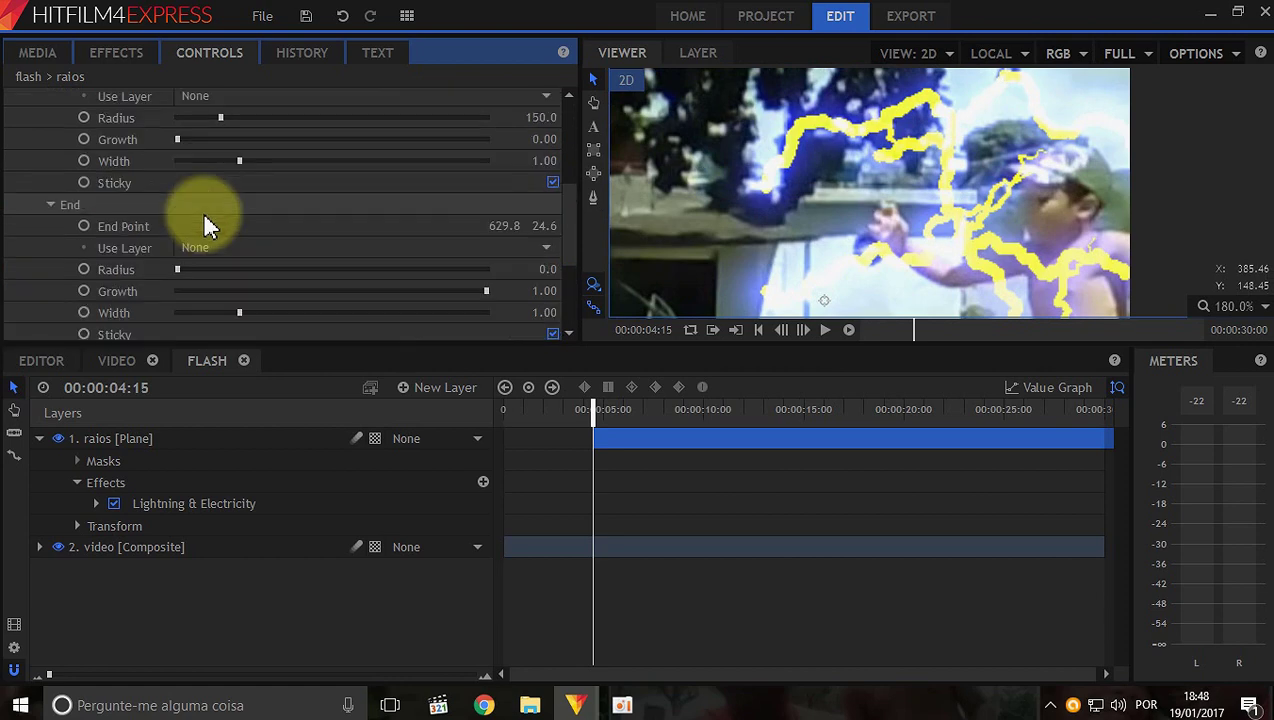
{"action": "scroll", "coordinate": [204, 226], "scroll_direction": "up", "scroll_amount": 4}
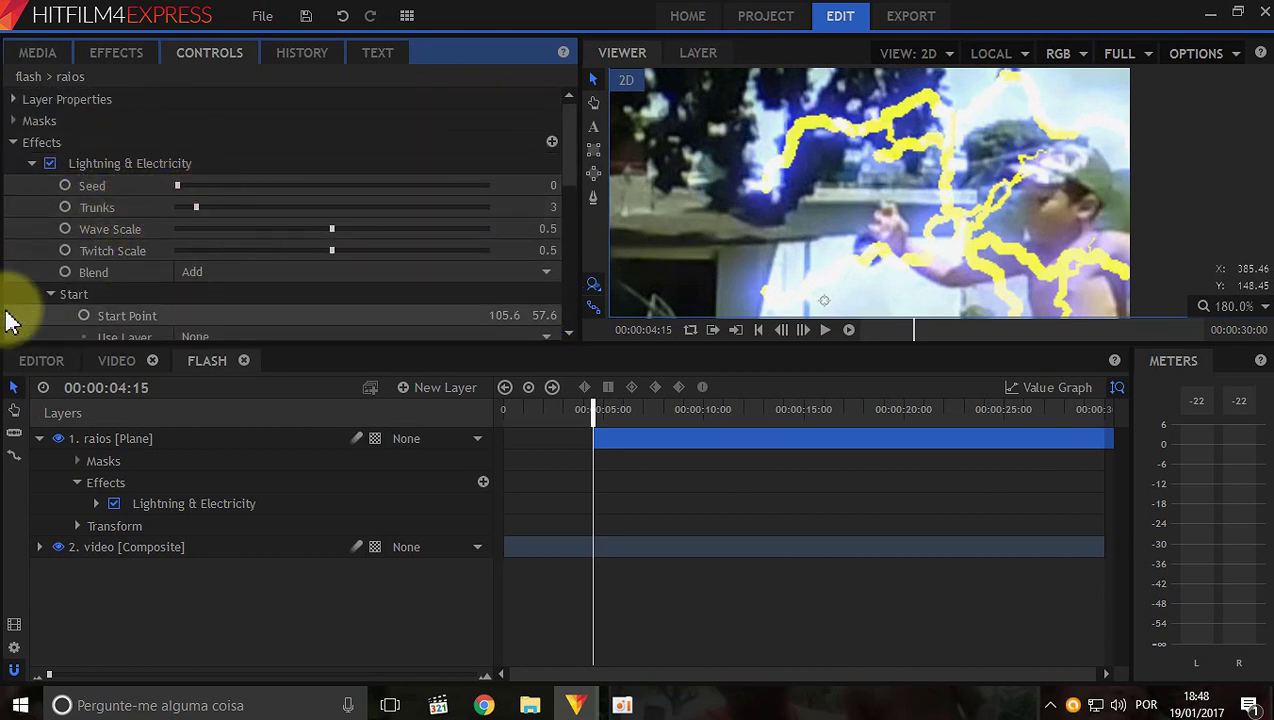
{"action": "left_click", "coordinate": [547, 250]}
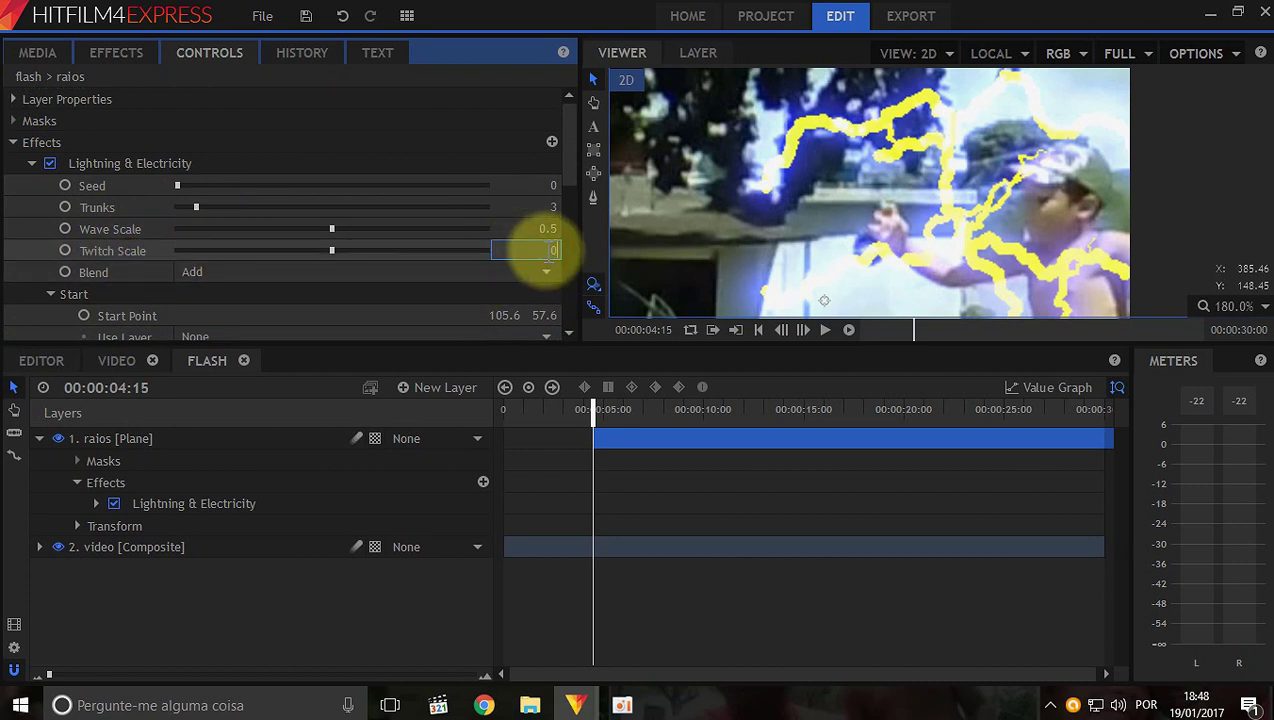
{"action": "type", "text": "0.25"}
{"action": "key", "text": "Return"}
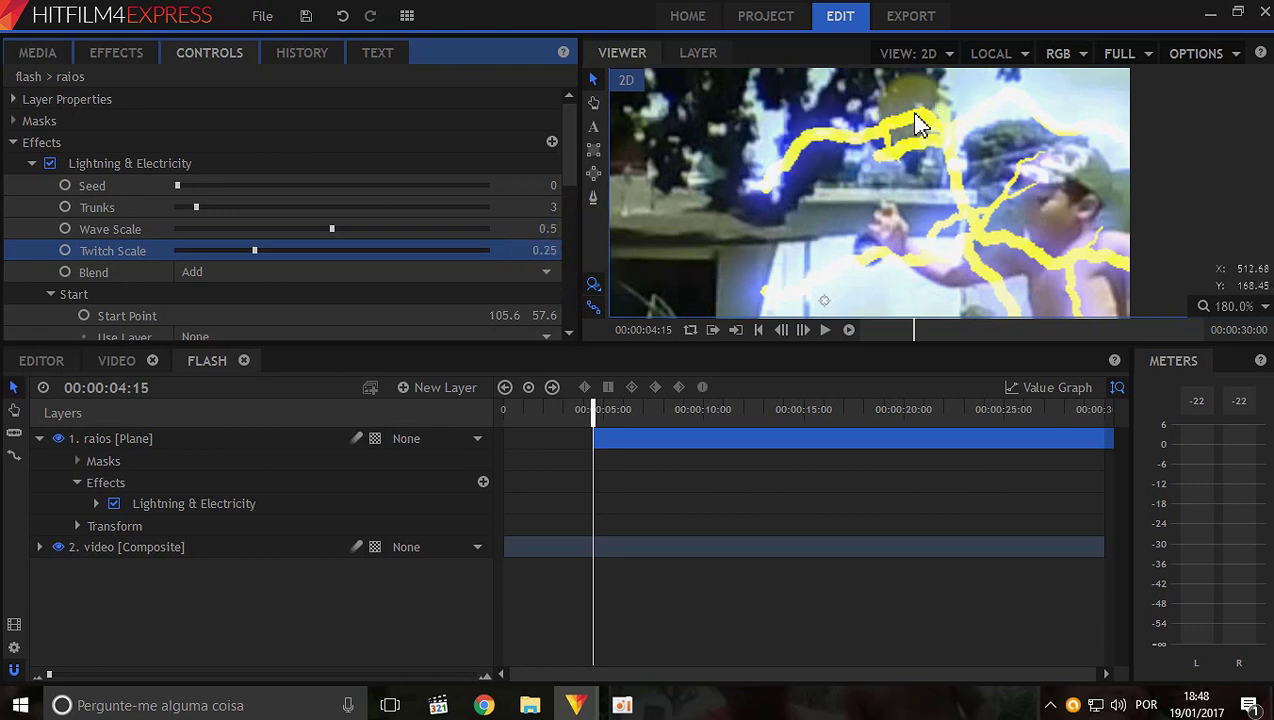
Set the lightning's Core Feather to 0.5.
{"action": "scroll", "coordinate": [378, 222], "scroll_direction": "down", "scroll_amount": 10}
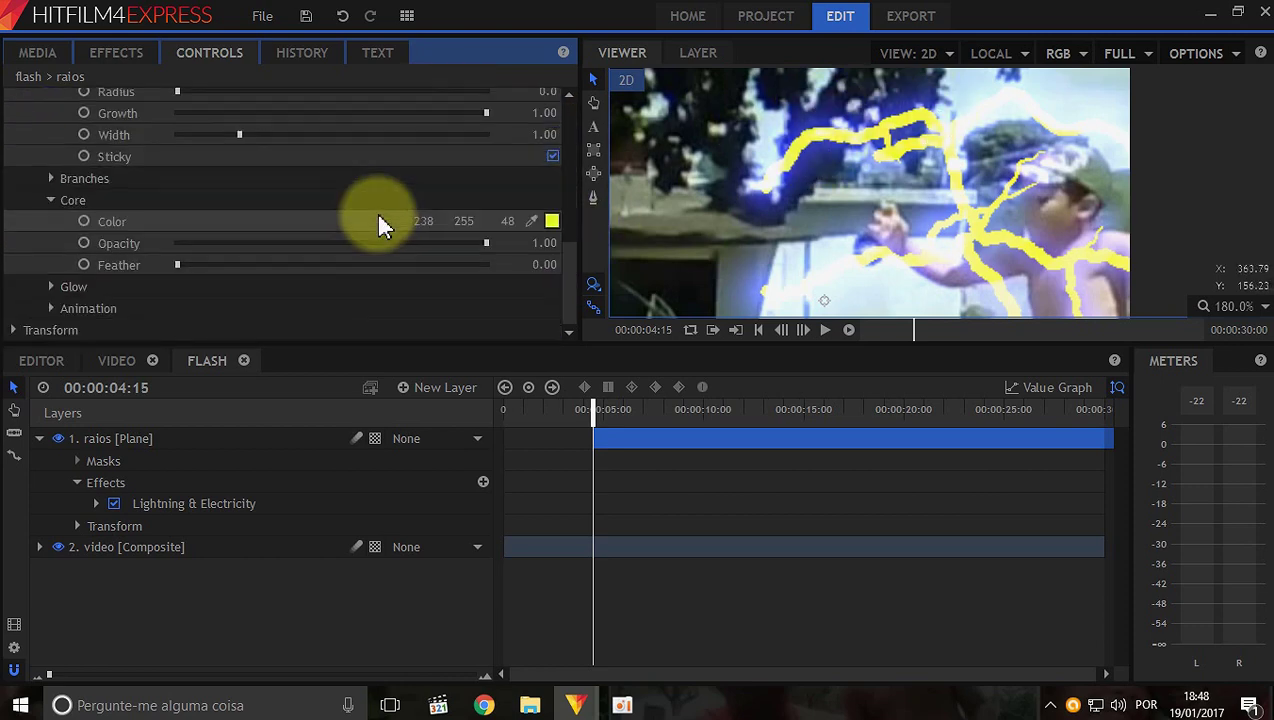
{"action": "left_click", "coordinate": [541, 263]}
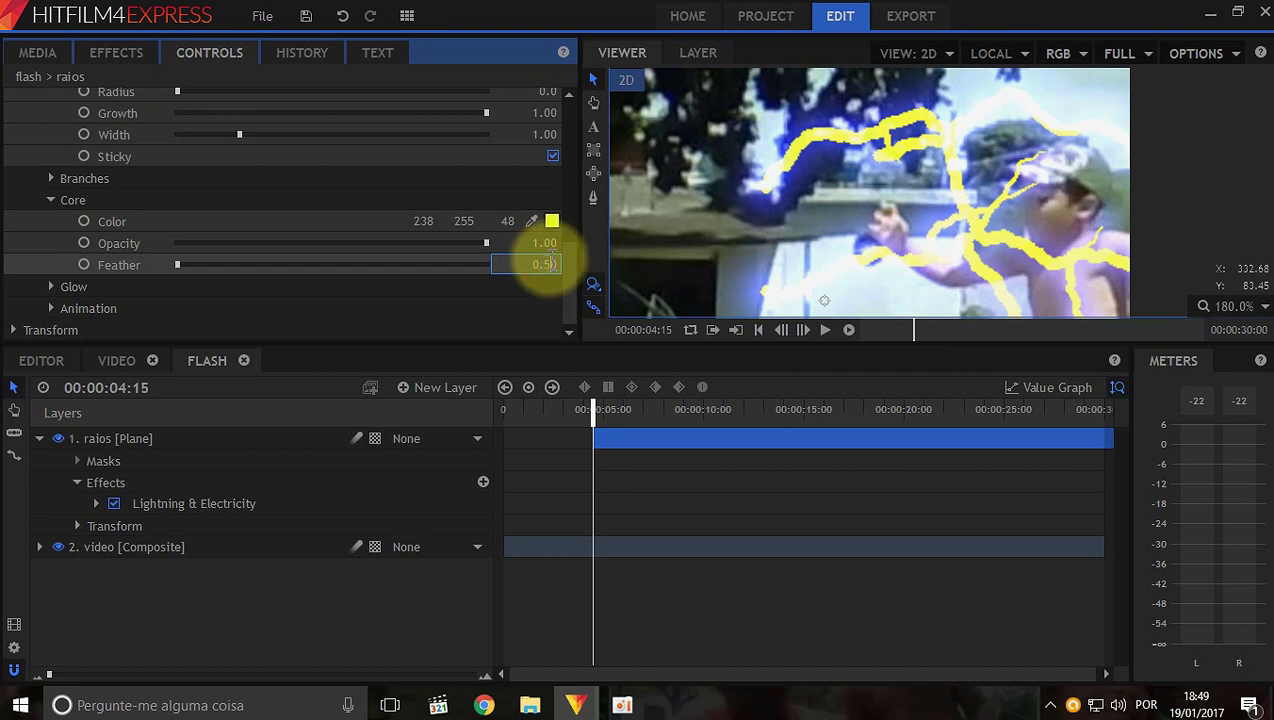
{"action": "key", "text": "Return"}
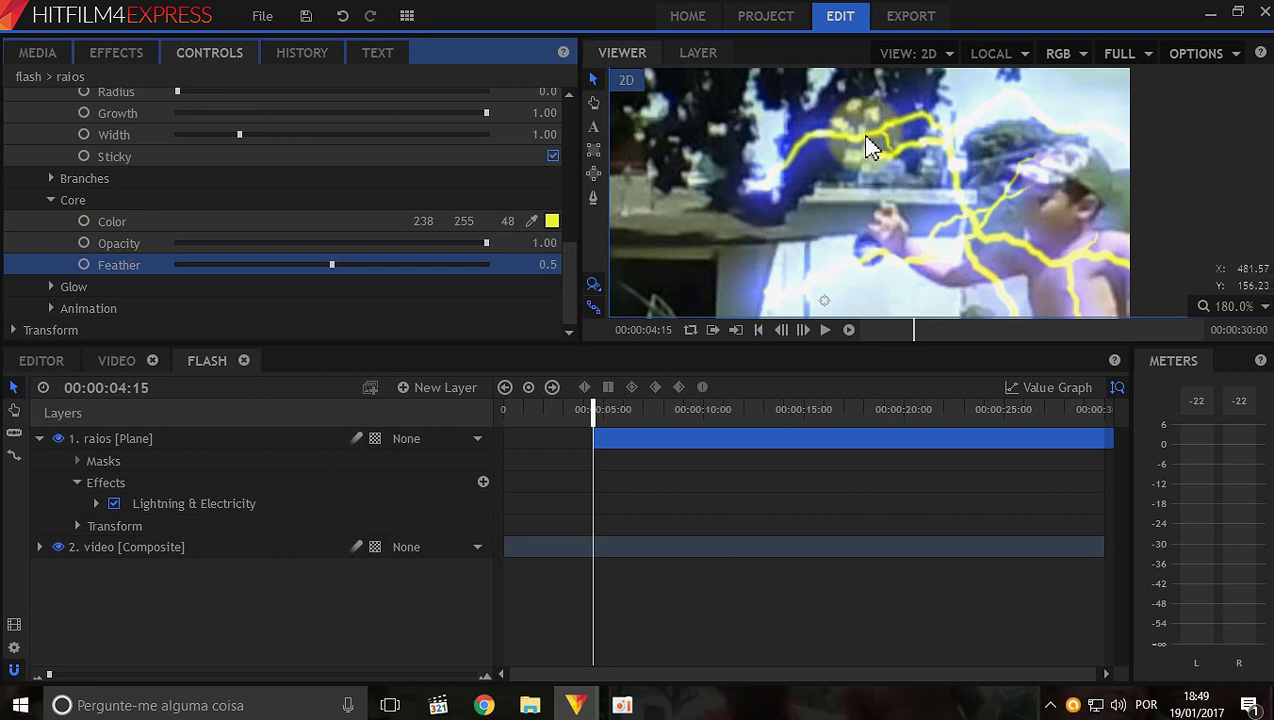
{"action": "left_click", "coordinate": [758, 168]}
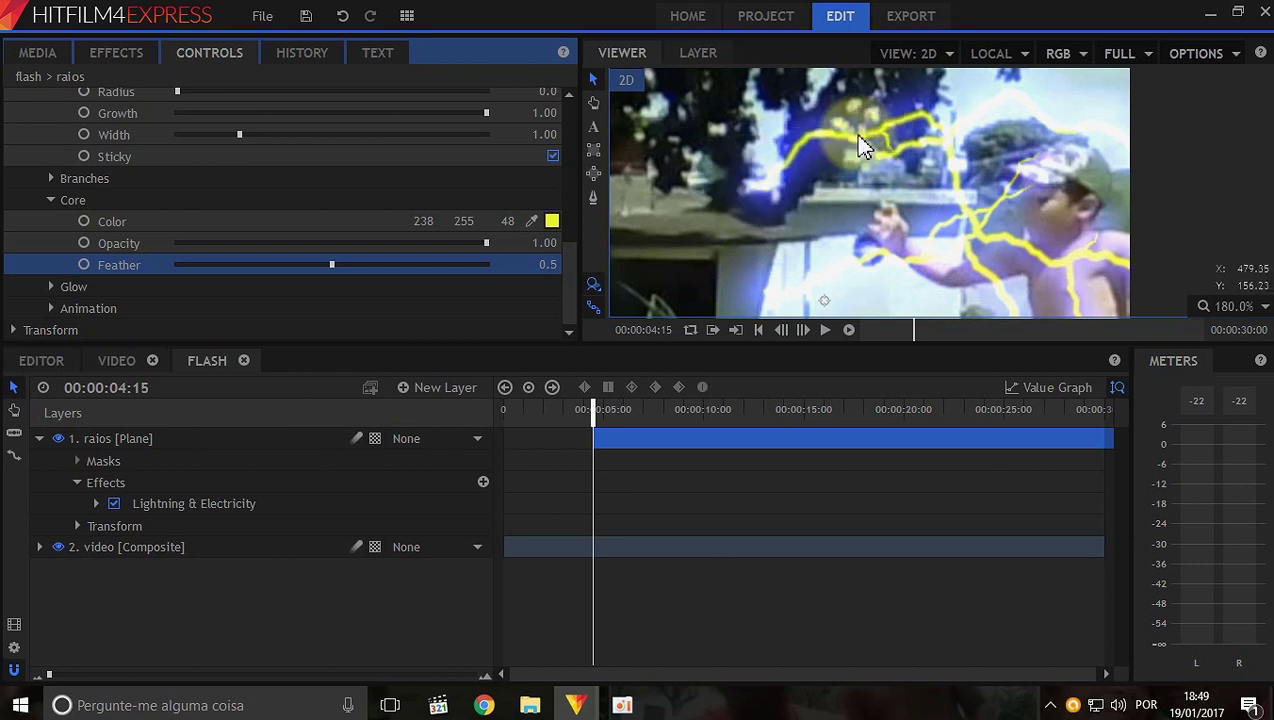
Change the lightning's Glow Color to pure red, #ff0000.
{"action": "left_click", "coordinate": [555, 229]}
{"action": "left_click", "coordinate": [264, 287]}
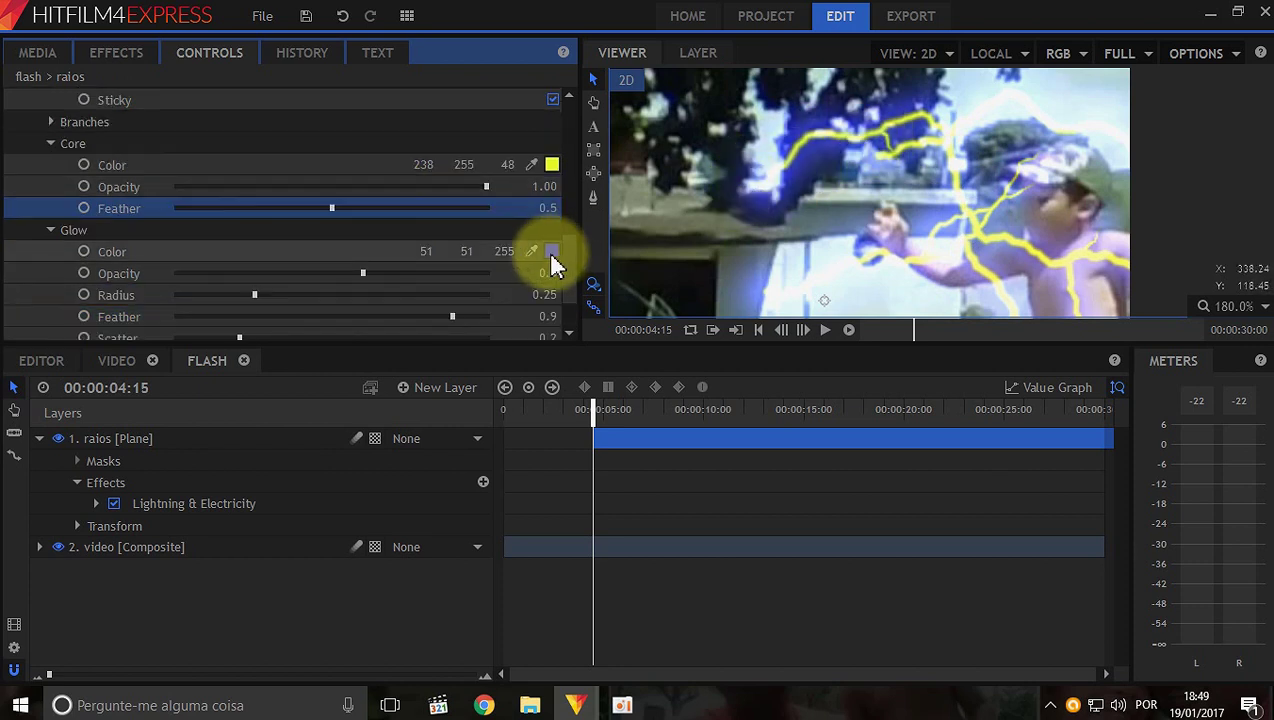
{"action": "left_click", "coordinate": [551, 255]}
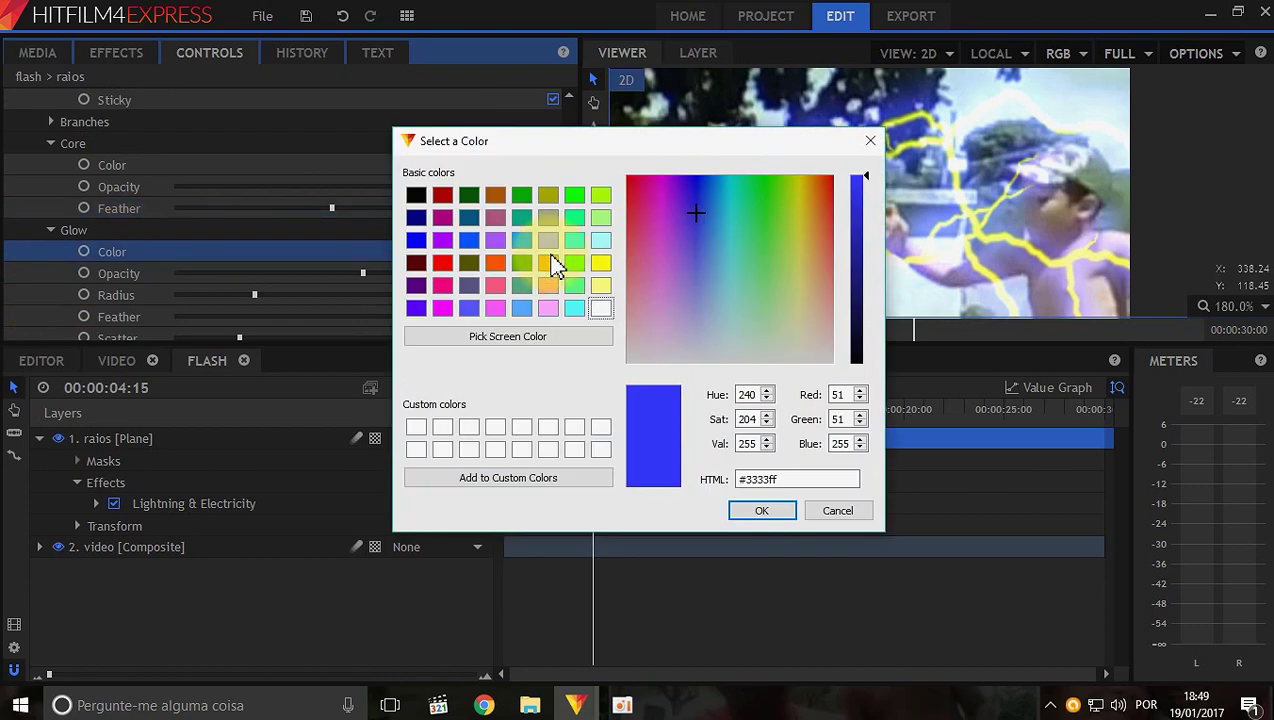
{"action": "left_click", "coordinate": [448, 287]}
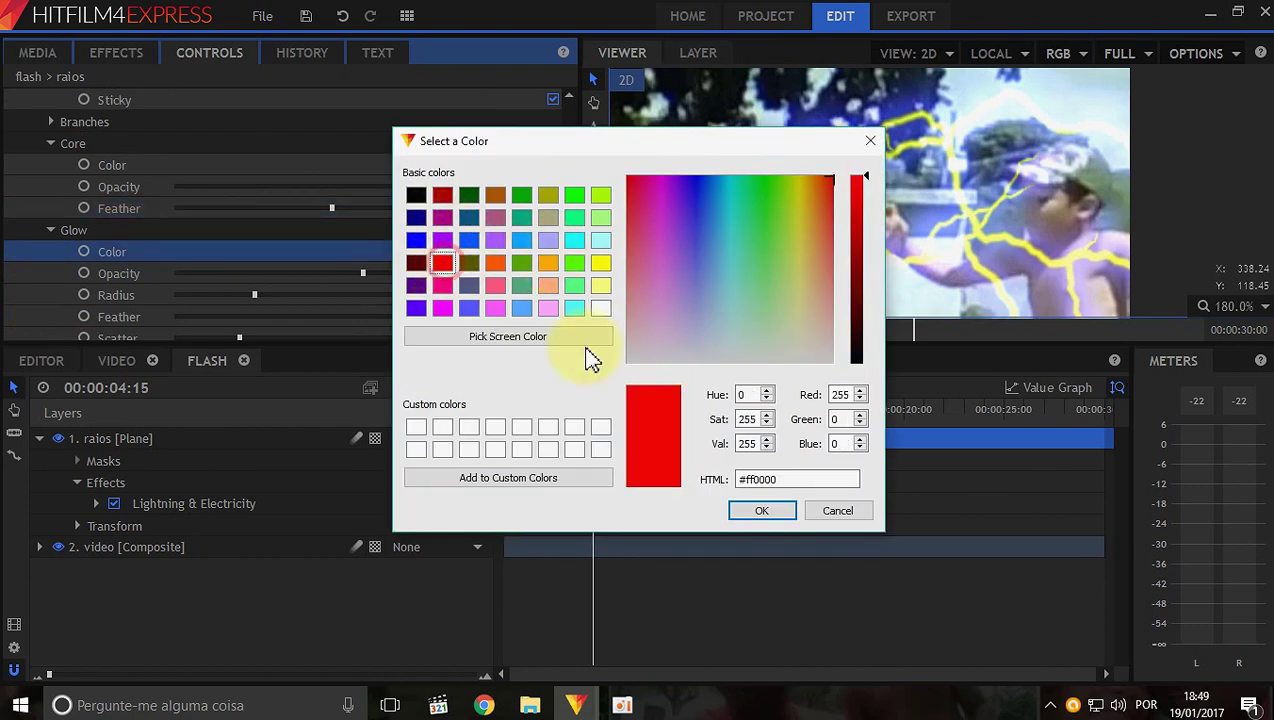
{"action": "left_click", "coordinate": [762, 514]}
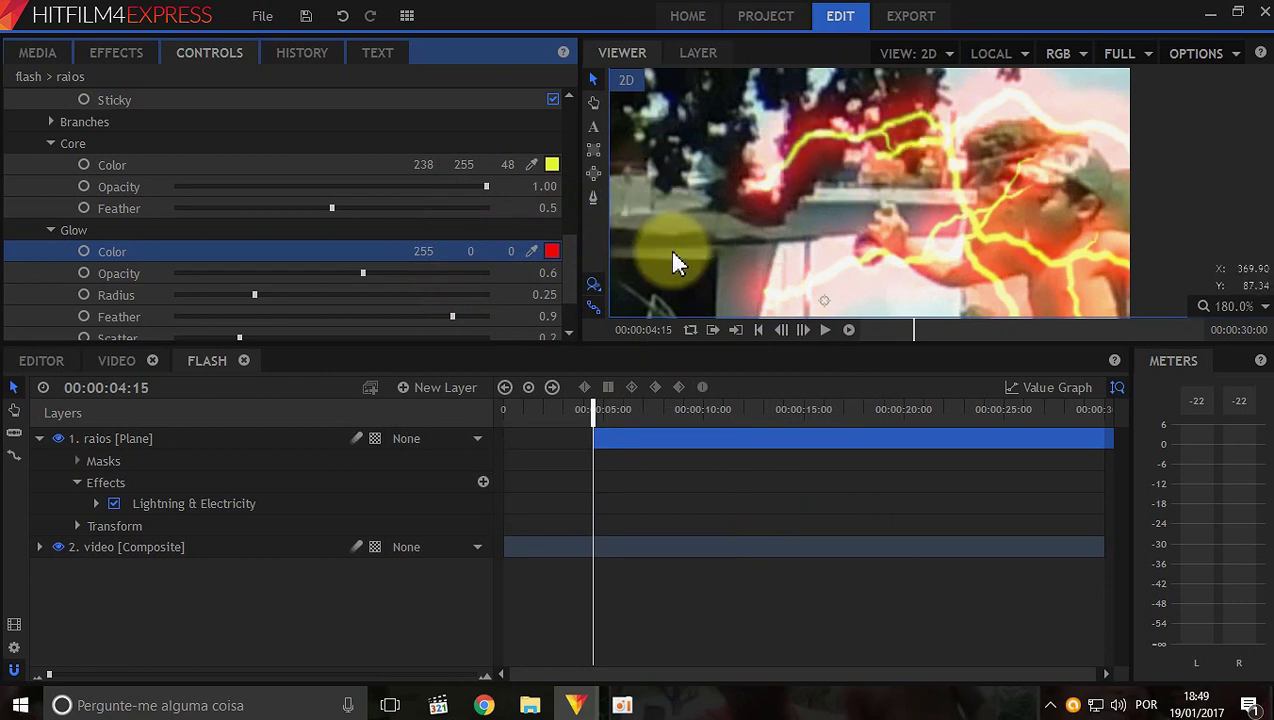
Set the lightning's Glow Radius to 0.1.
{"action": "left_click", "coordinate": [486, 705]}
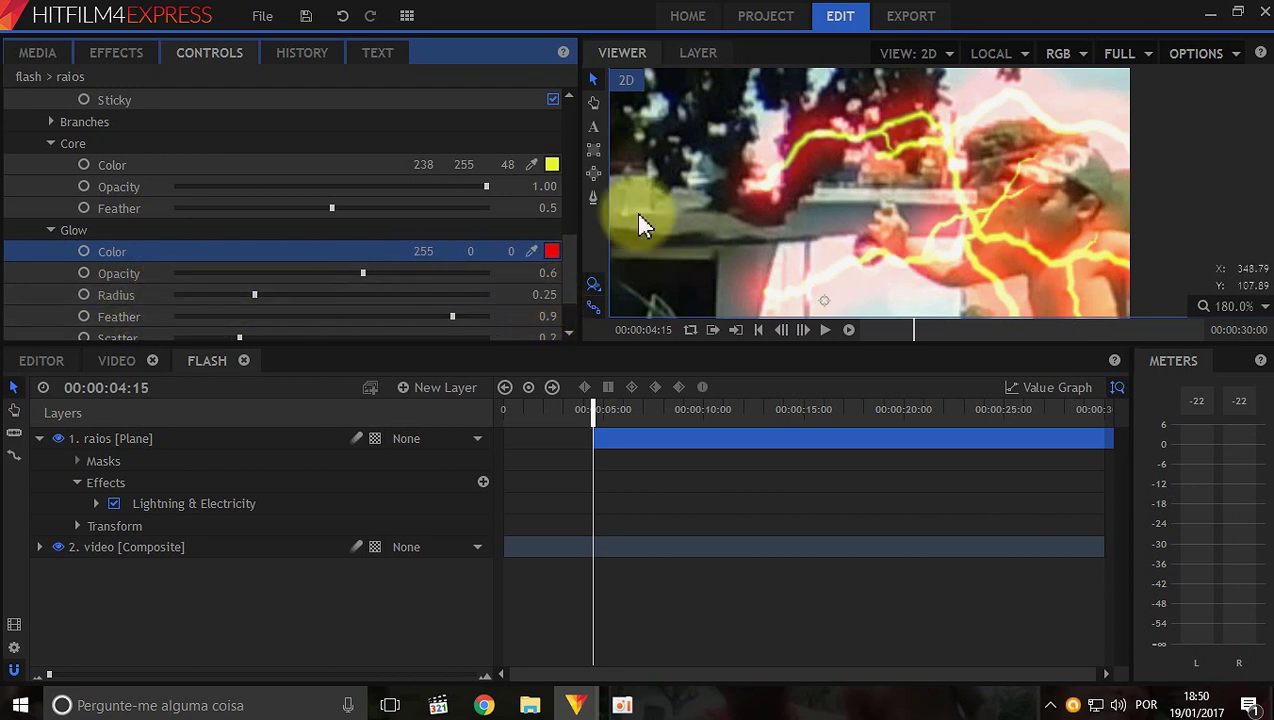
{"action": "double_click", "coordinate": [541, 293]}
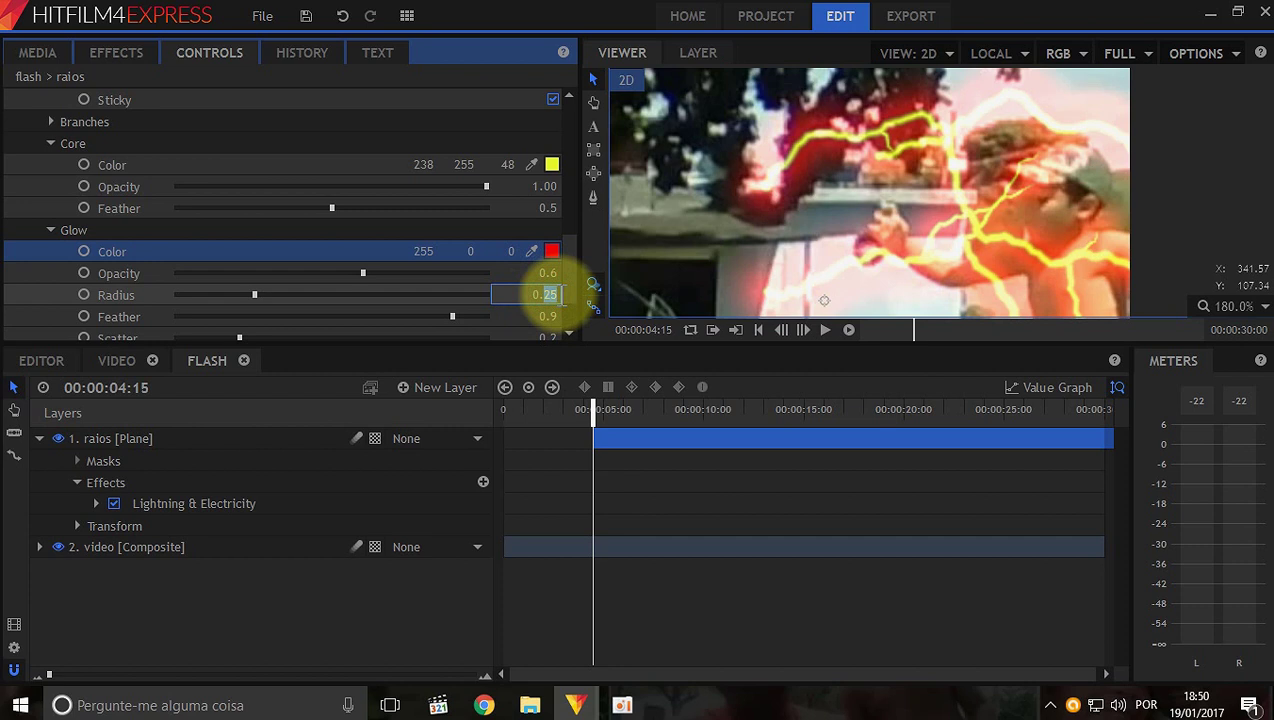
{"action": "key", "text": "Return"}
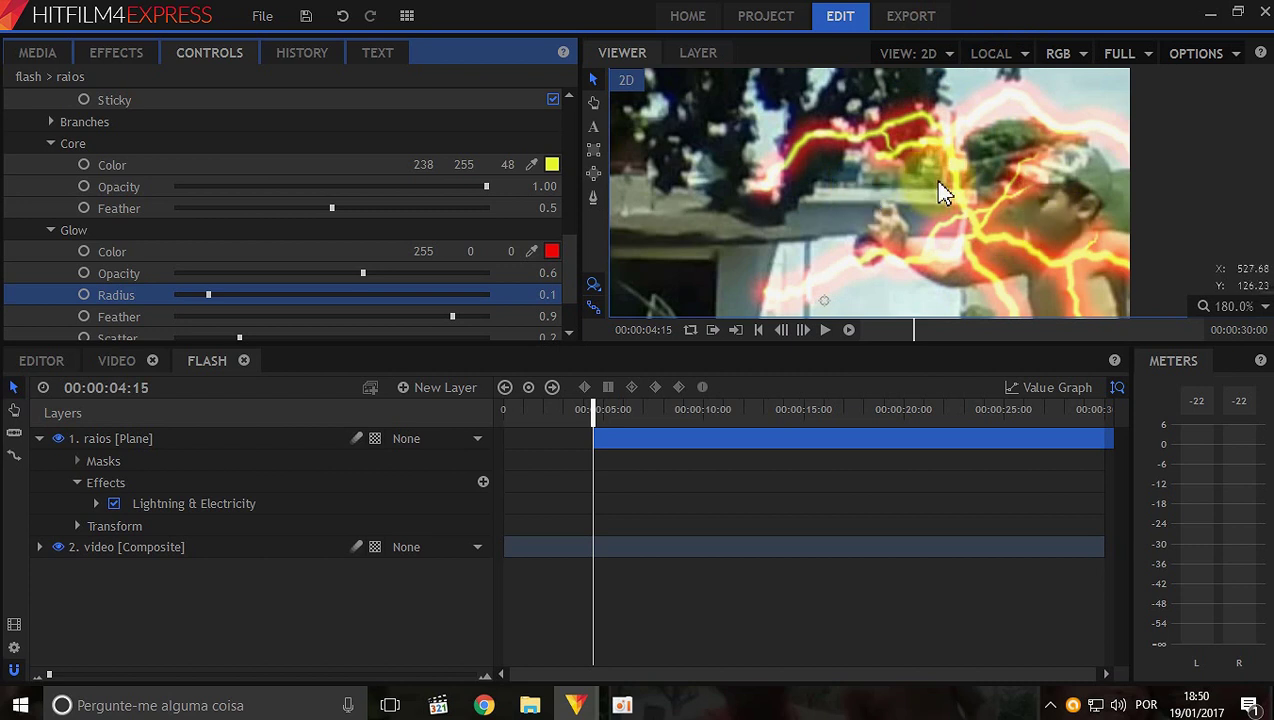
Examine up close how the lightning crosses the runner's body near the edge of the footage.
{"action": "left_click", "coordinate": [850, 217]}
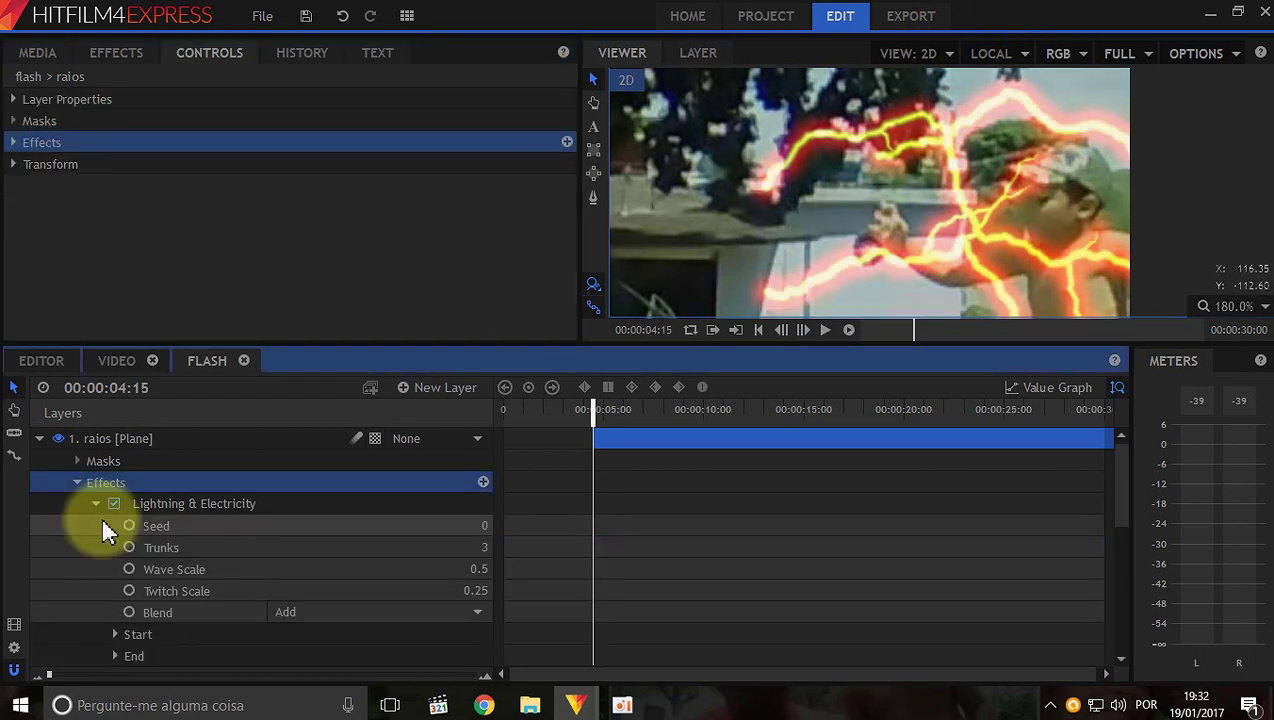
{"action": "left_click", "coordinate": [868, 243]}
{"action": "left_click_drag", "start_coordinate": [868, 243], "coordinate": [983, 180]}
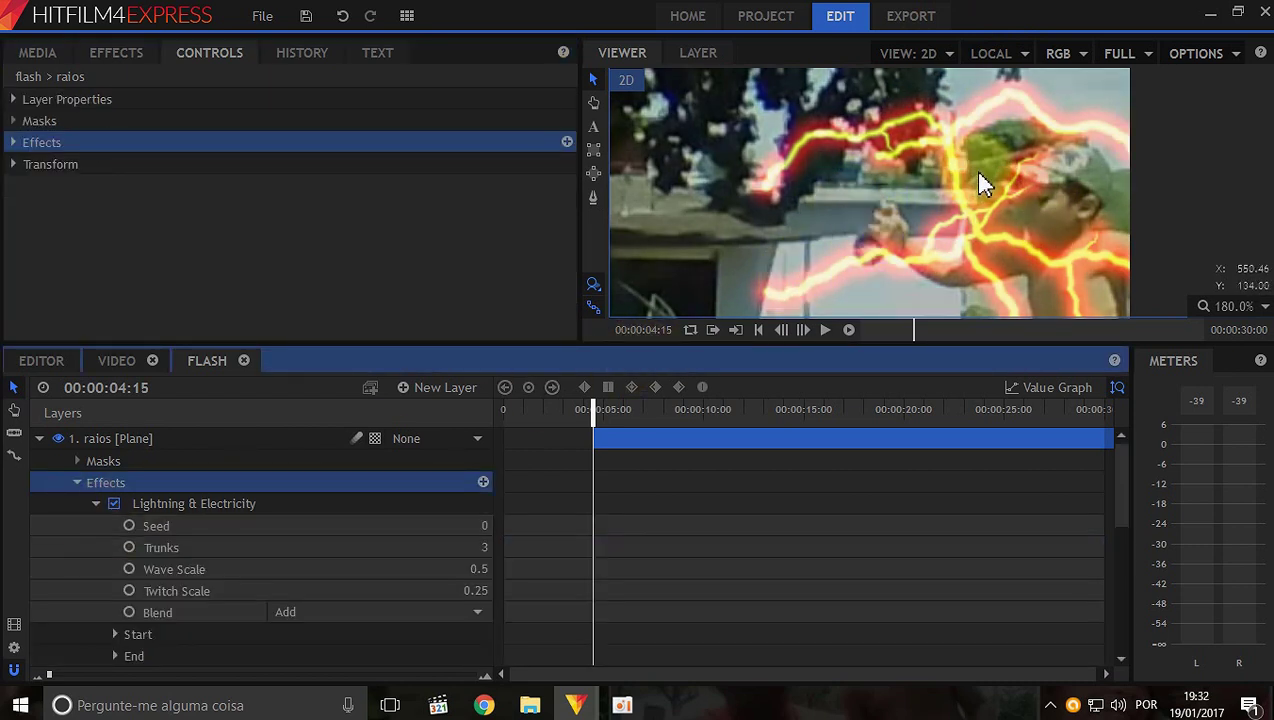
{"action": "scroll", "coordinate": [990, 187], "scroll_direction": "down", "scroll_amount": 2}
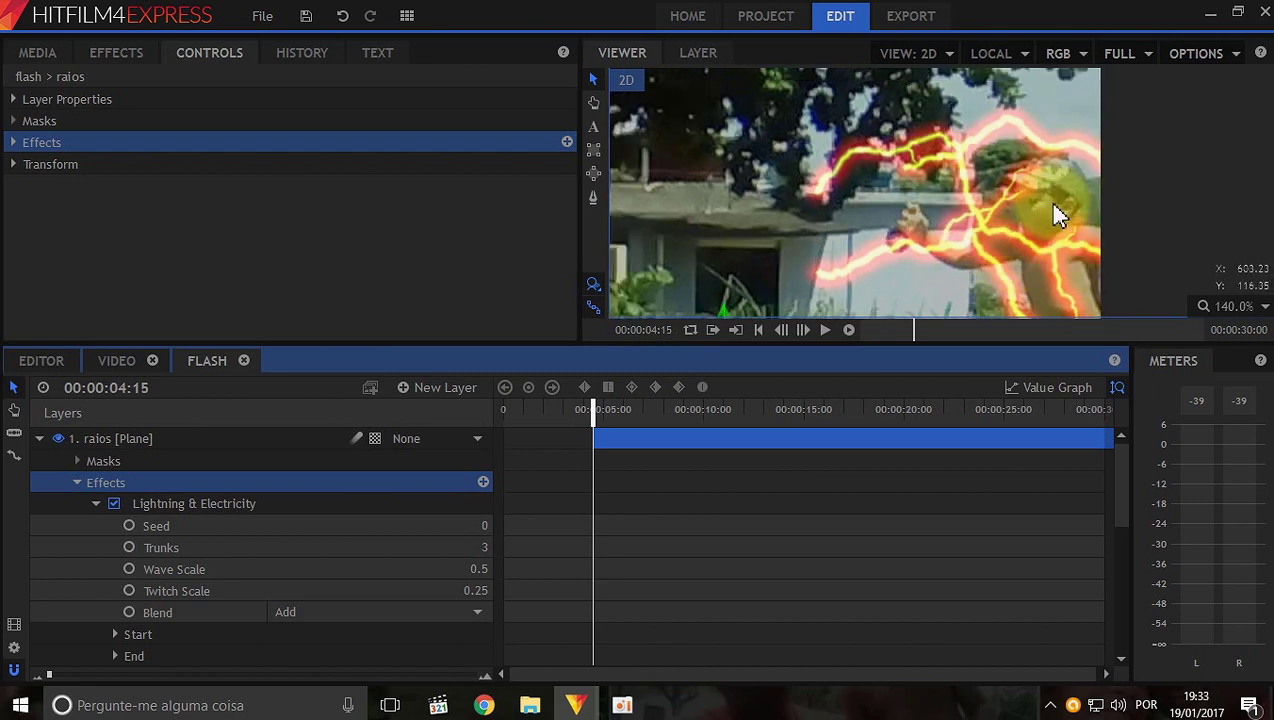
{"action": "scroll", "coordinate": [1092, 231], "scroll_direction": "down", "scroll_amount": 2}
{"action": "left_click_drag", "start_coordinate": [1092, 231], "coordinate": [930, 210]}
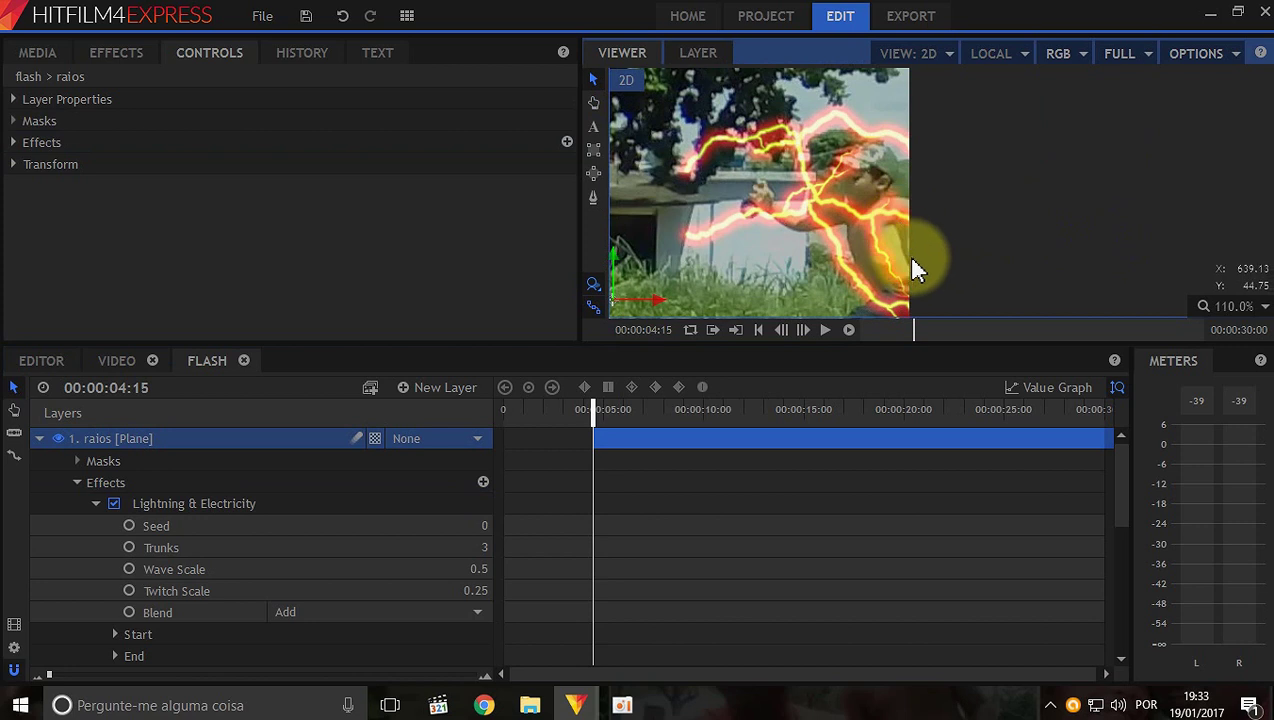
{"action": "scroll", "coordinate": [830, 245], "scroll_direction": "up", "scroll_amount": 4}
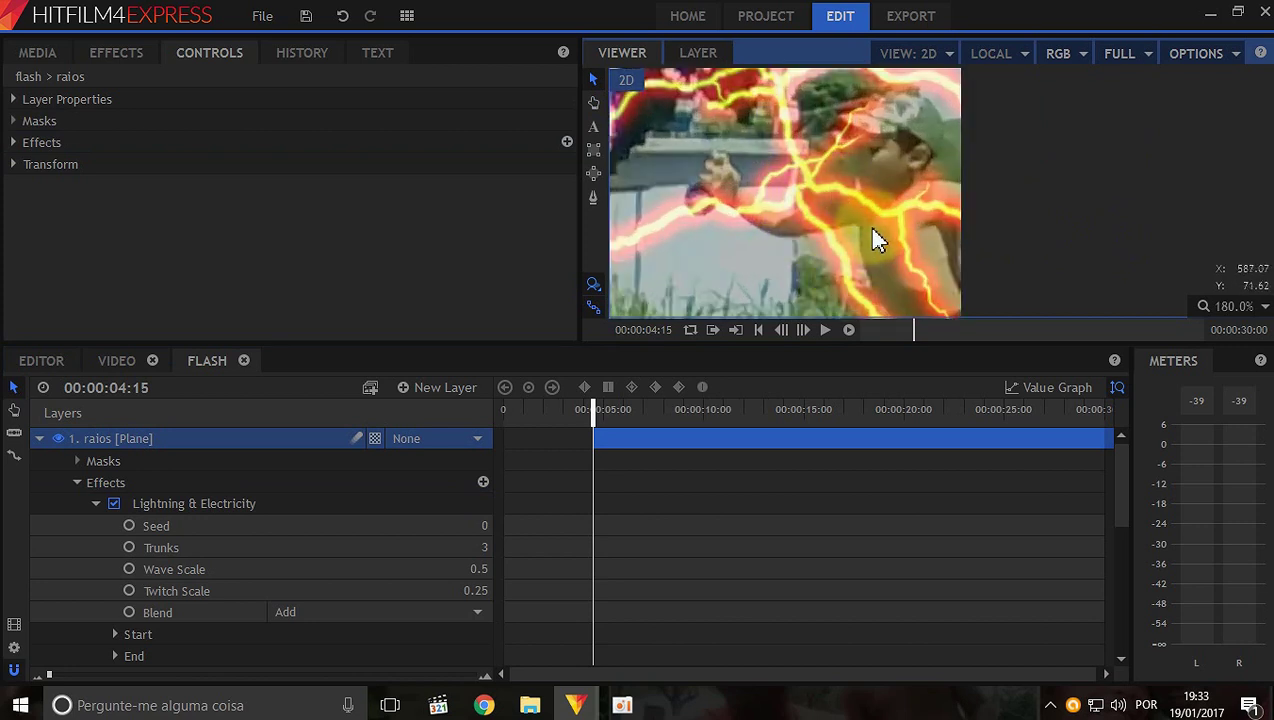
Compare the lightning over the runner with the paused The Flash promo video in Chrome, and return to HitFilm.
{"action": "scroll", "coordinate": [870, 239], "scroll_direction": "down", "scroll_amount": 2}
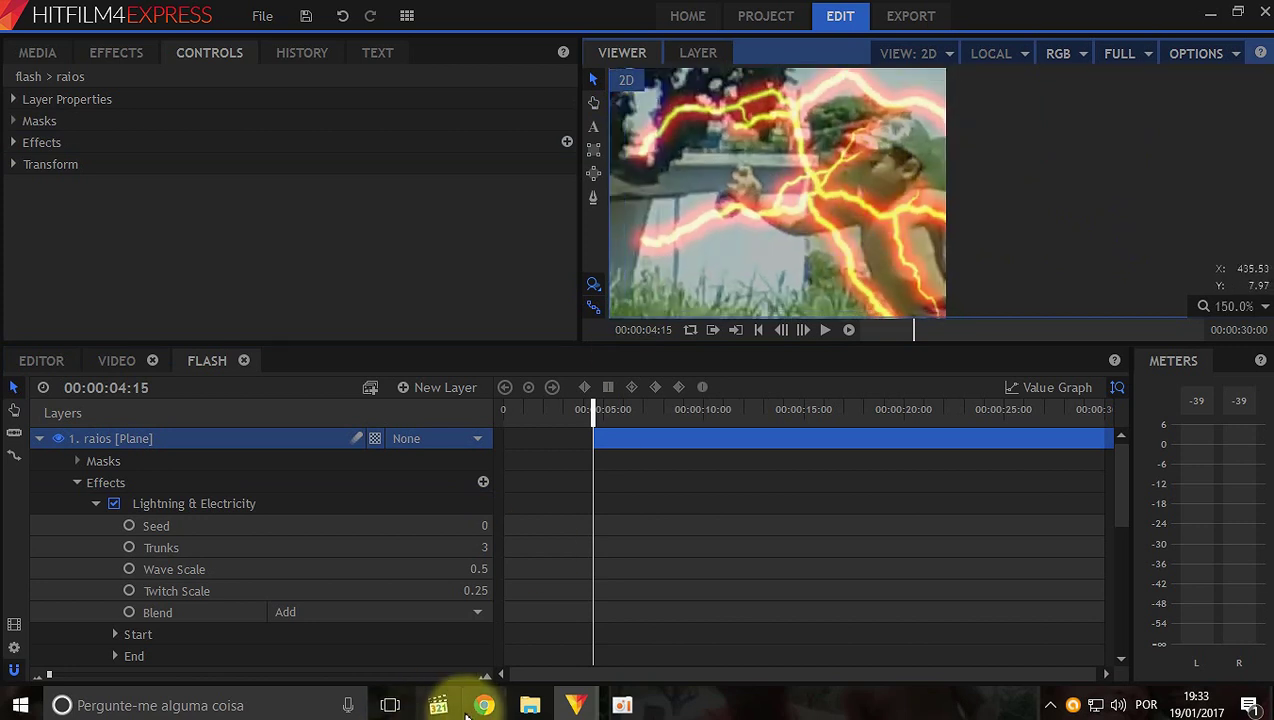
{"action": "left_click", "coordinate": [483, 705]}
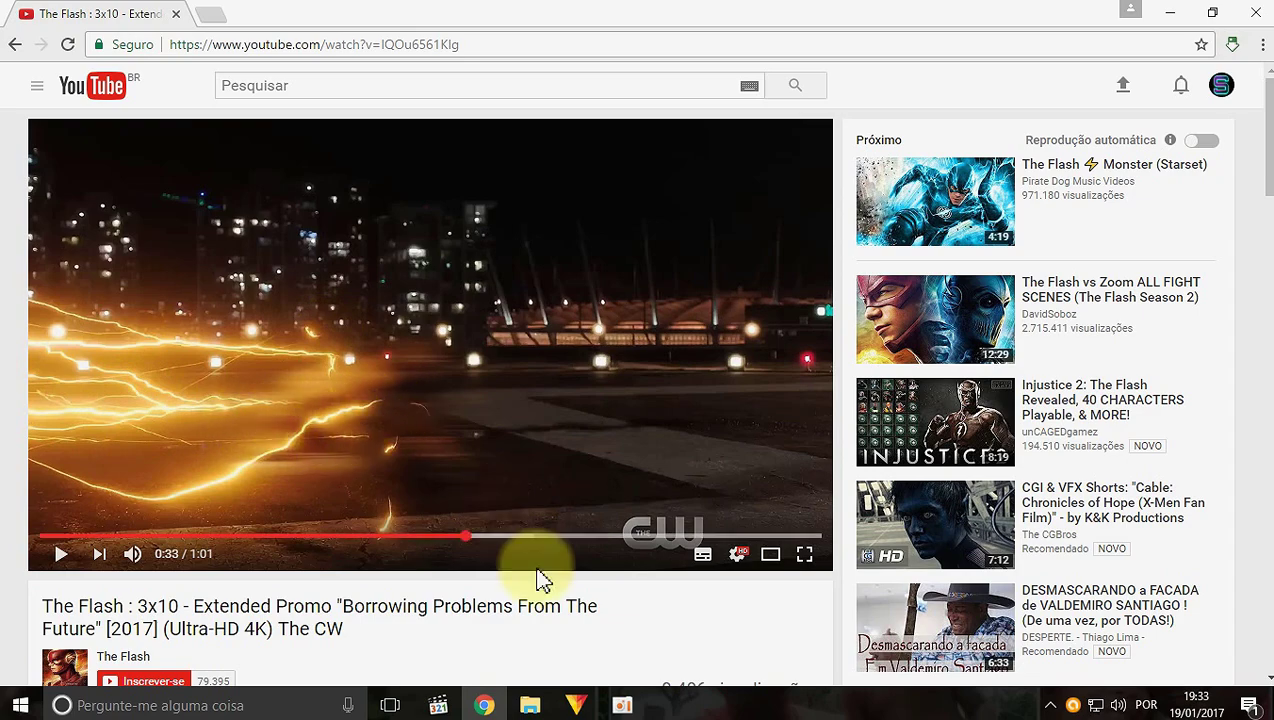
{"action": "left_click", "coordinate": [576, 703]}
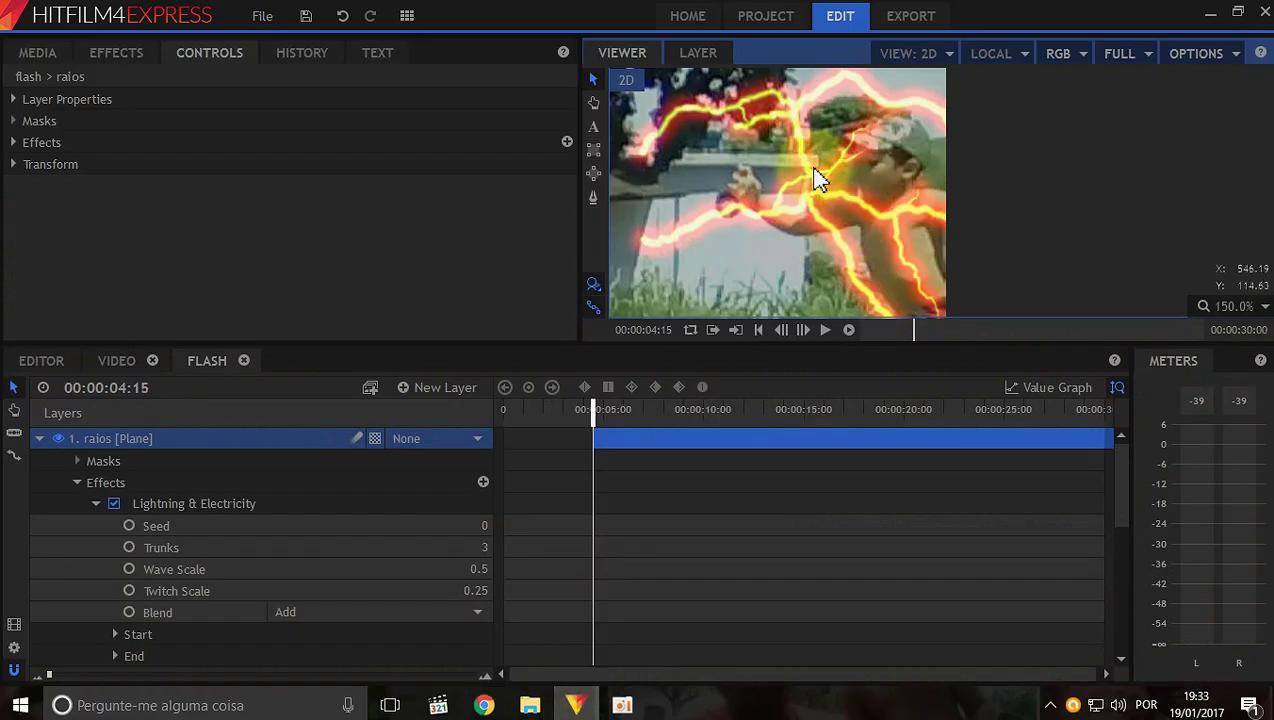
{"action": "scroll", "coordinate": [816, 200], "scroll_direction": "down", "scroll_amount": 2}
{"action": "scroll", "coordinate": [820, 222], "scroll_direction": "up", "scroll_amount": 2}
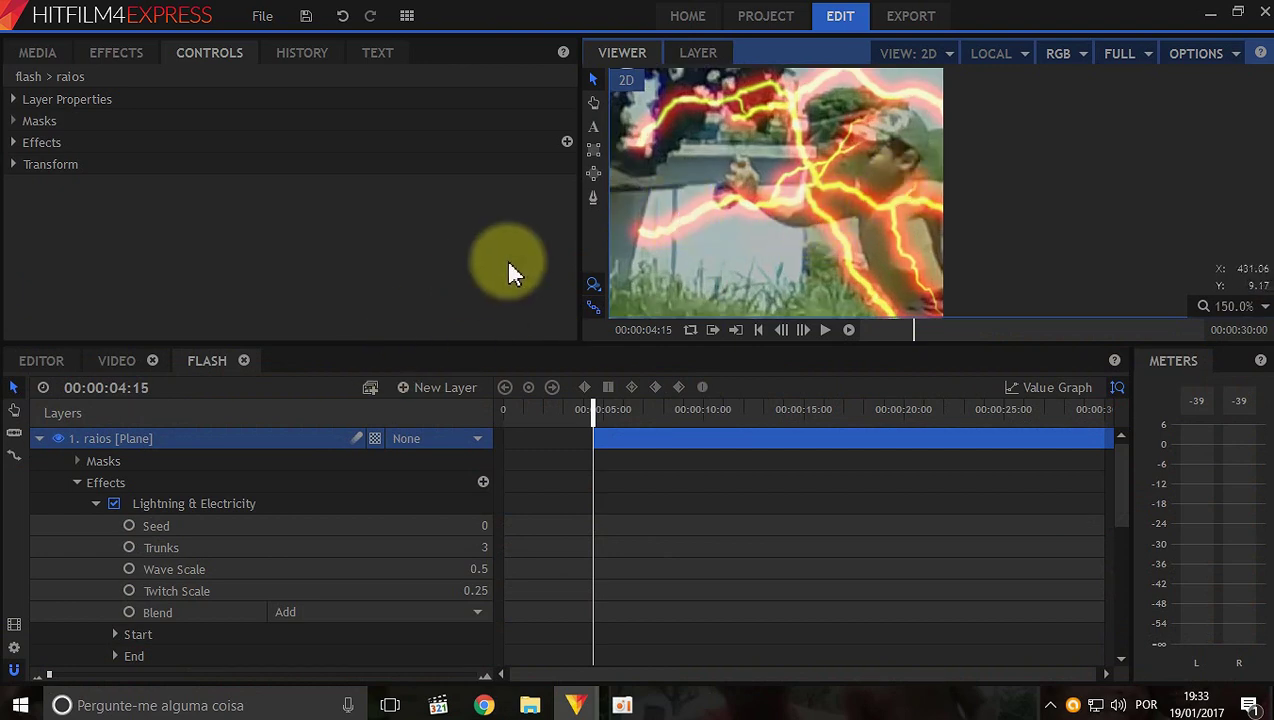
{"action": "scroll", "coordinate": [137, 532], "scroll_direction": "down", "scroll_amount": 3}
{"action": "scroll", "coordinate": [142, 545], "scroll_direction": "up", "scroll_amount": 2}
{"action": "scroll", "coordinate": [140, 545], "scroll_direction": "up", "scroll_amount": 3}
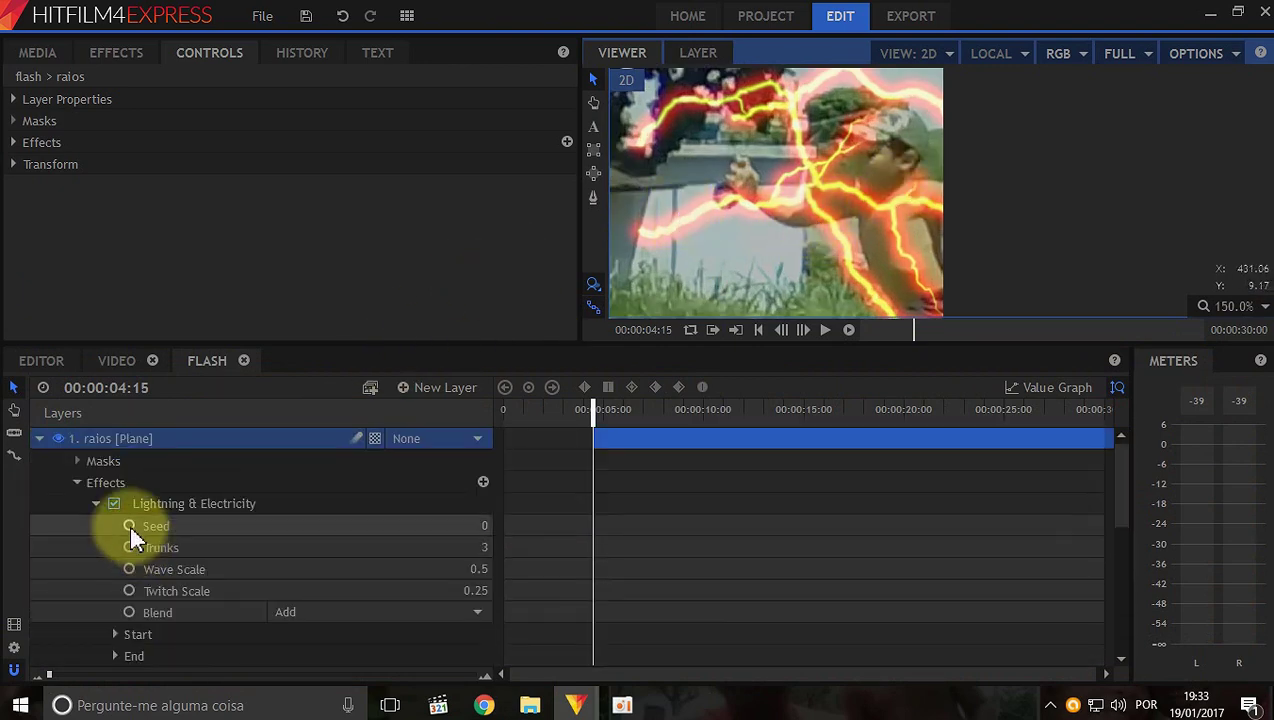
Set the lightning's Branches Quantity to 10 and their Rotation to 0.
{"action": "left_click", "coordinate": [170, 504]}
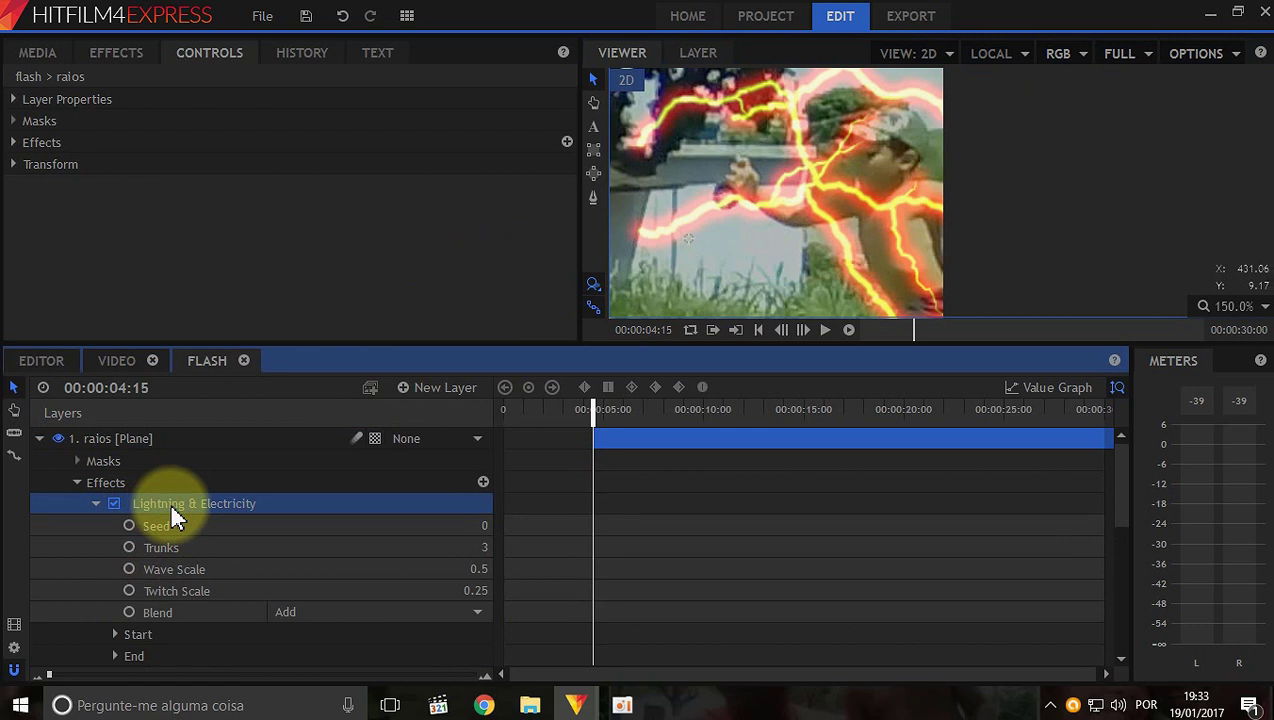
{"action": "scroll", "coordinate": [169, 501], "scroll_direction": "down", "scroll_amount": 4}
{"action": "scroll", "coordinate": [169, 501], "scroll_direction": "up", "scroll_amount": 1}
{"action": "left_click", "coordinate": [194, 499]}
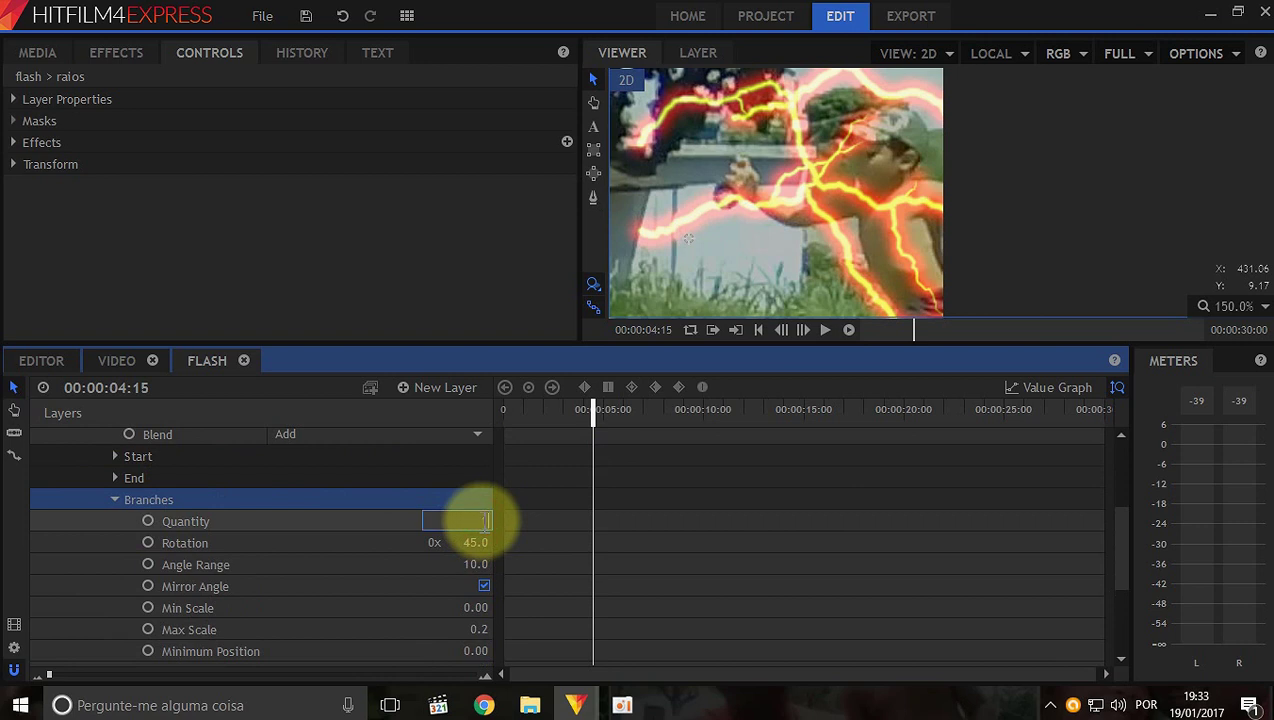
{"action": "left_click", "coordinate": [481, 521]}
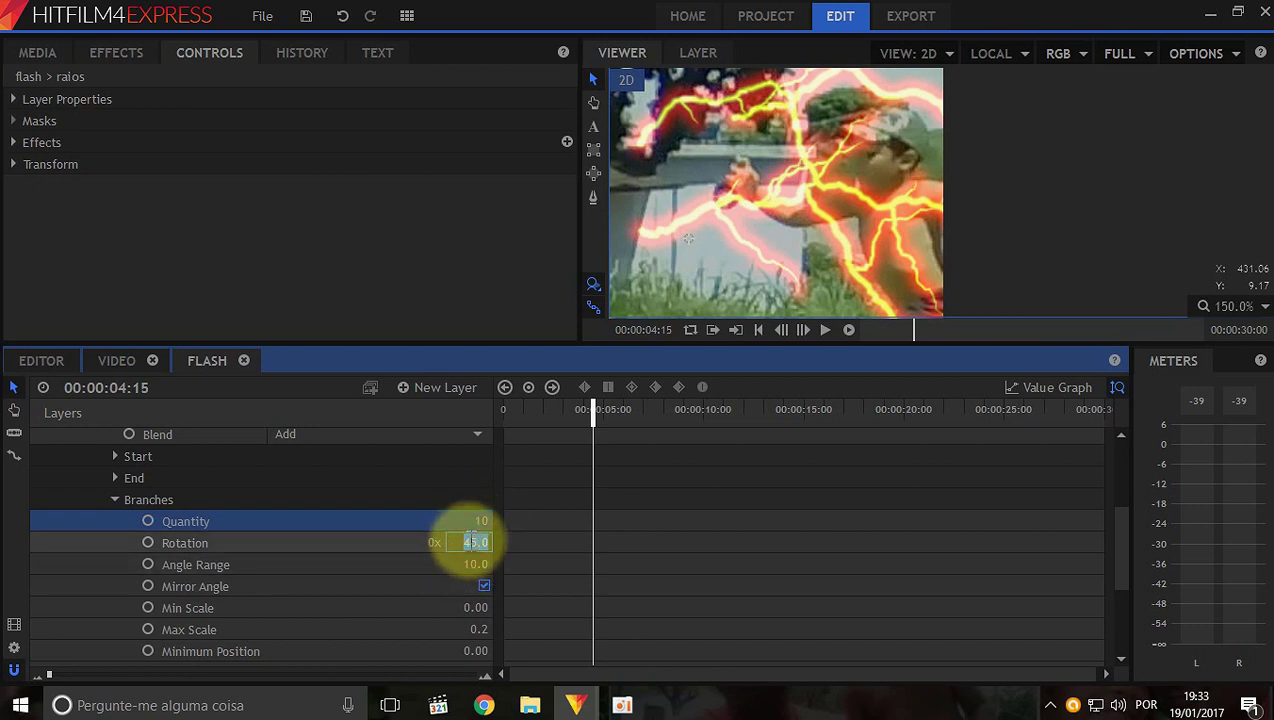
{"action": "left_click", "coordinate": [470, 541]}
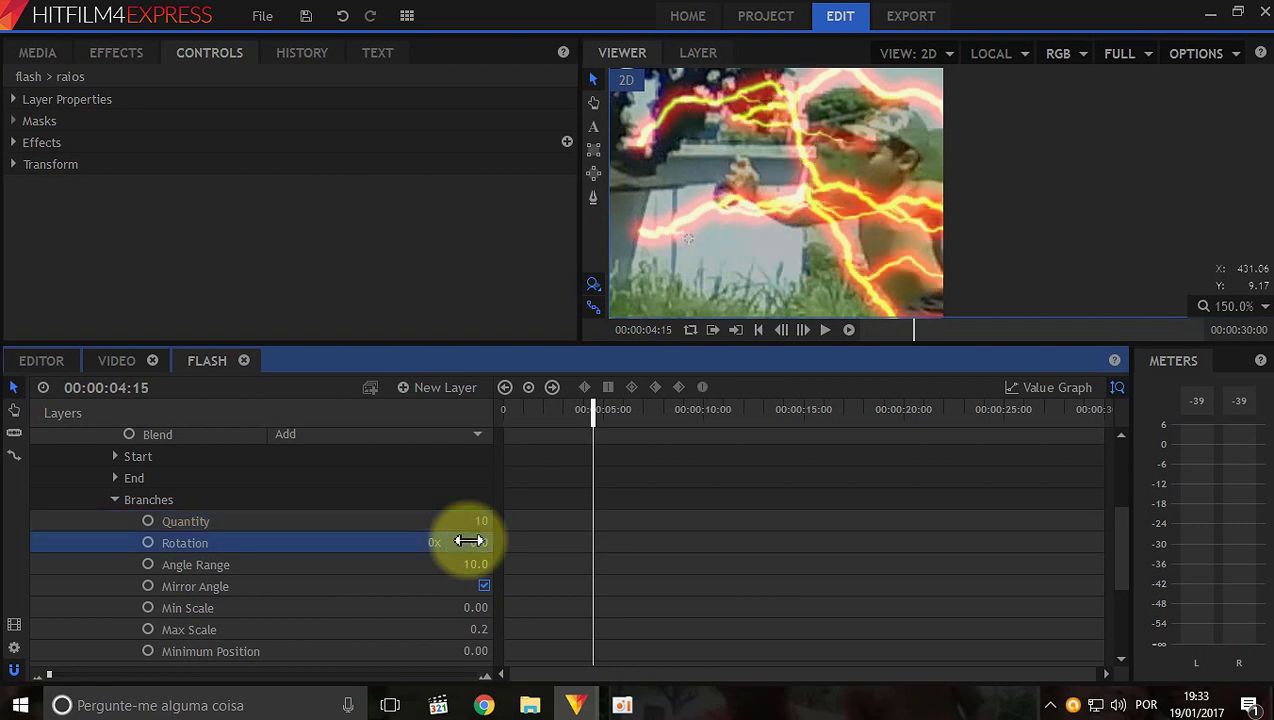
{"action": "scroll", "coordinate": [835, 160], "scroll_direction": "down", "scroll_amount": 4}
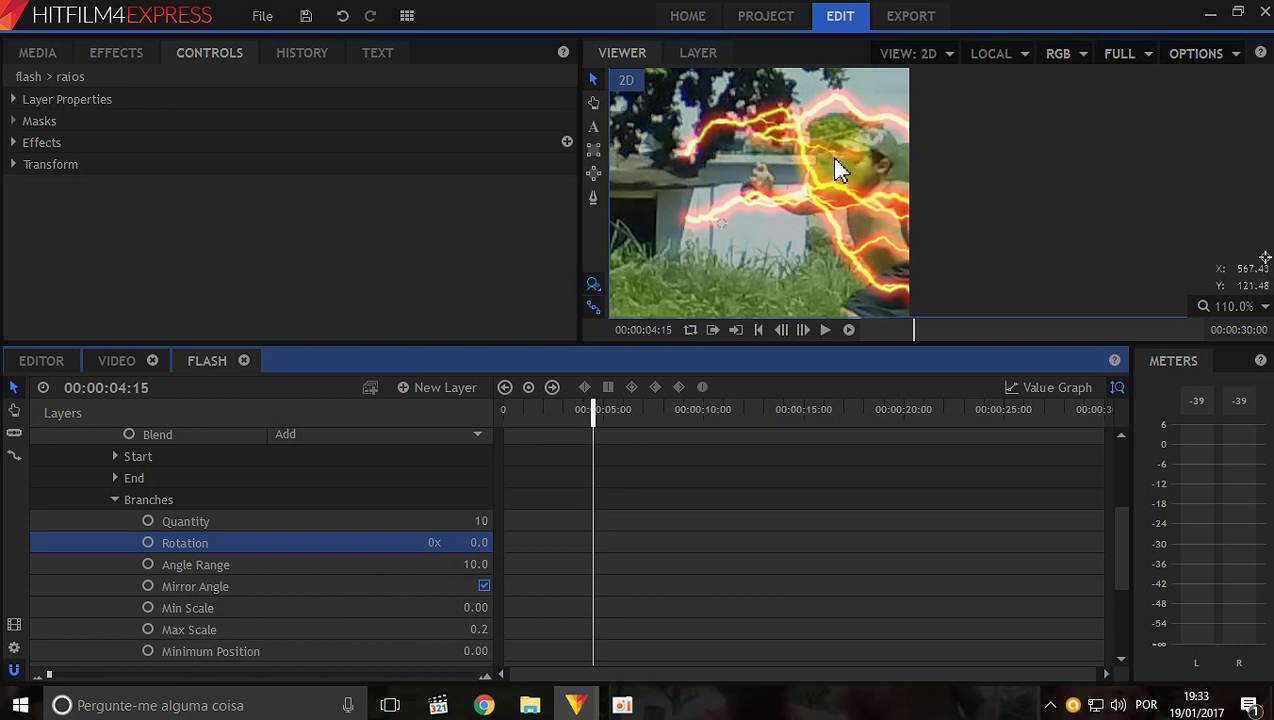
{"action": "scroll", "coordinate": [840, 172], "scroll_direction": "down", "scroll_amount": 1}
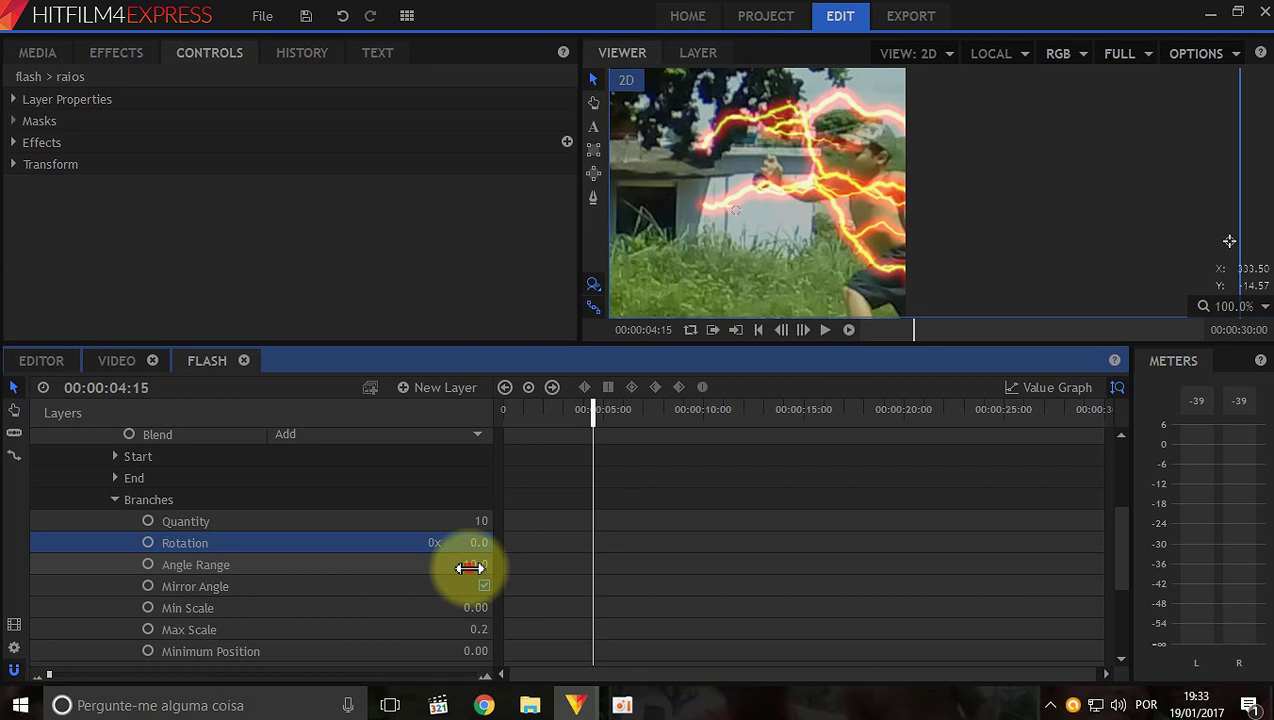
Set the lightning branches' Angle Range to 5 and Min Scale to 0.32.
{"action": "key", "text": "Return"}
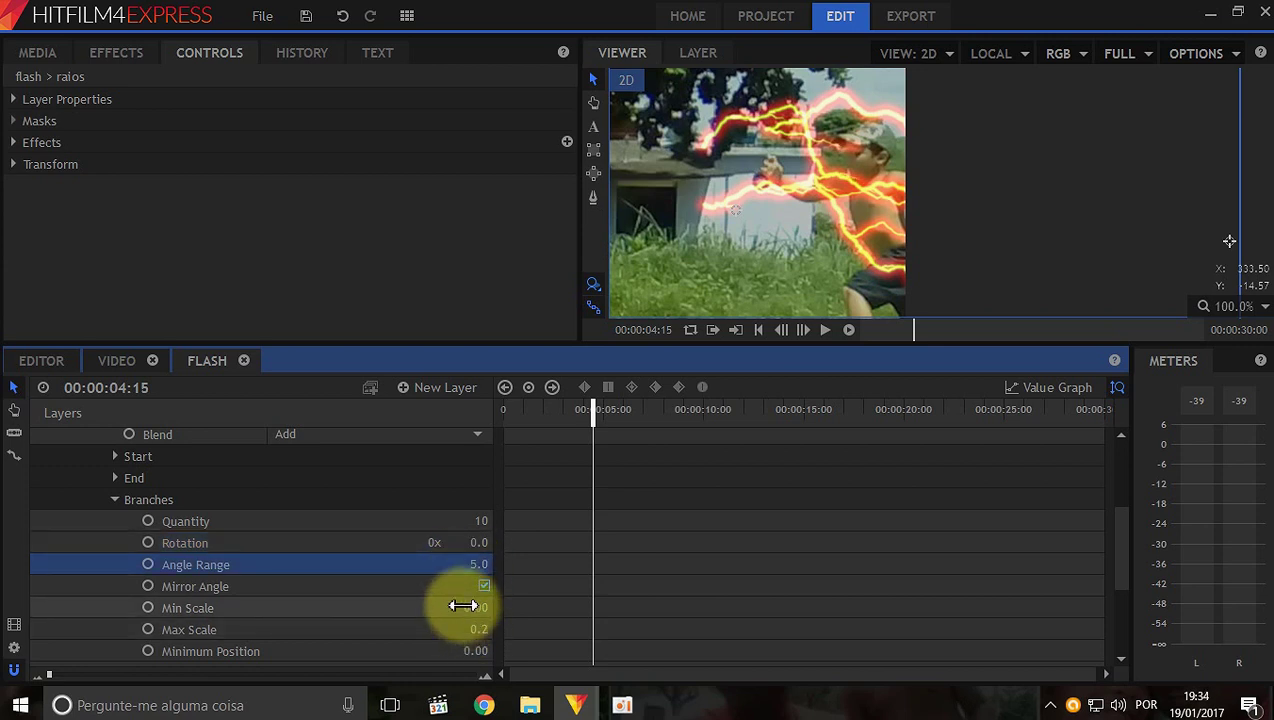
{"action": "scroll", "coordinate": [463, 606], "scroll_direction": "down", "scroll_amount": 3}
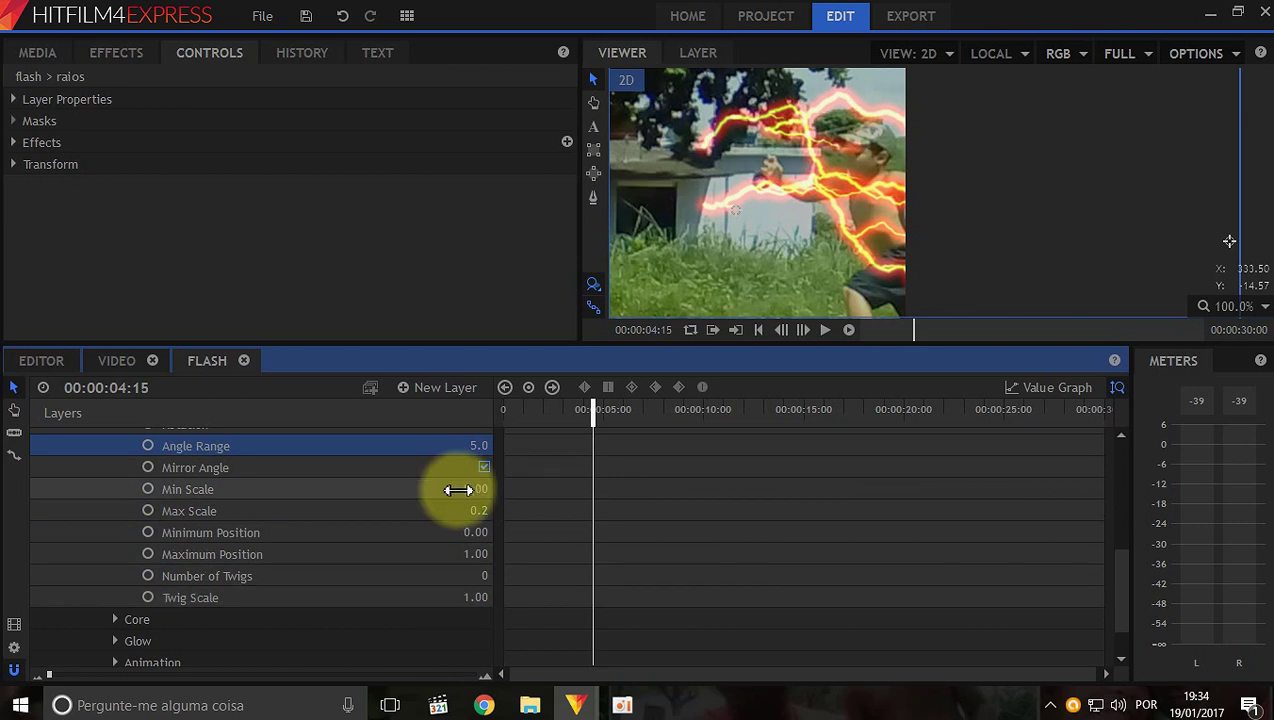
{"action": "left_click_drag", "start_coordinate": [458, 489], "coordinate": [461, 489]}
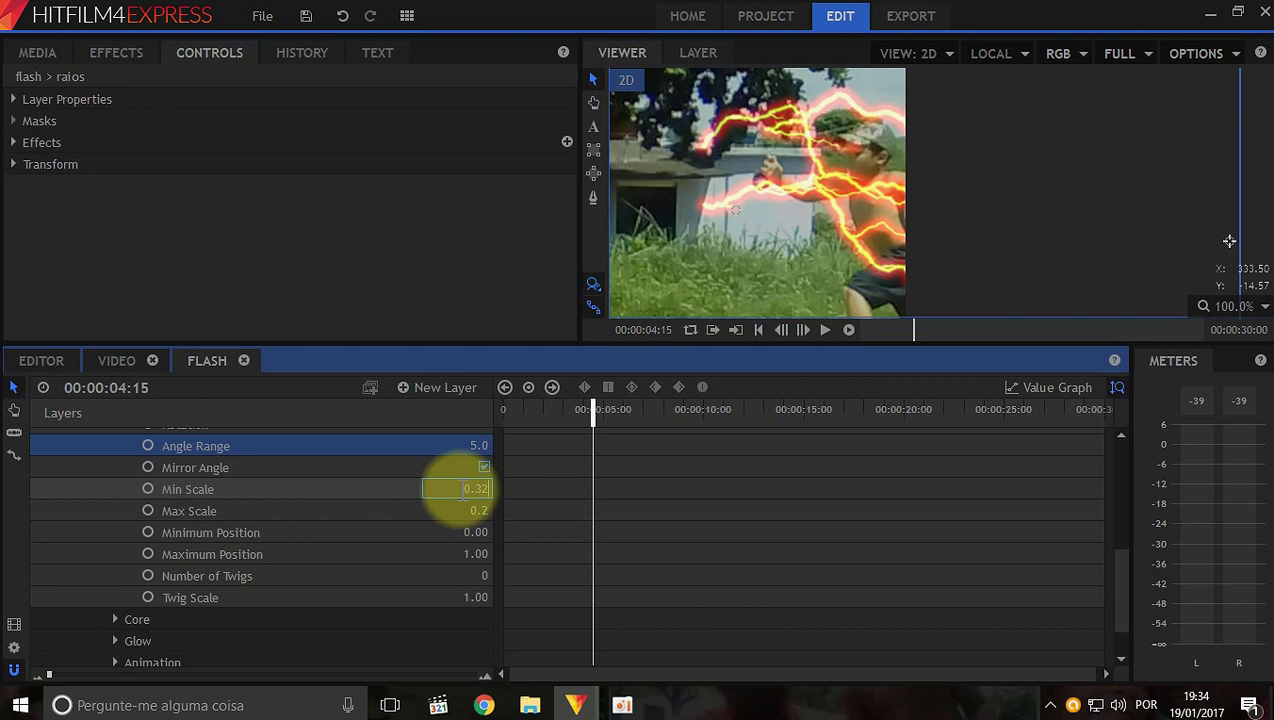
{"action": "key", "text": "Return"}
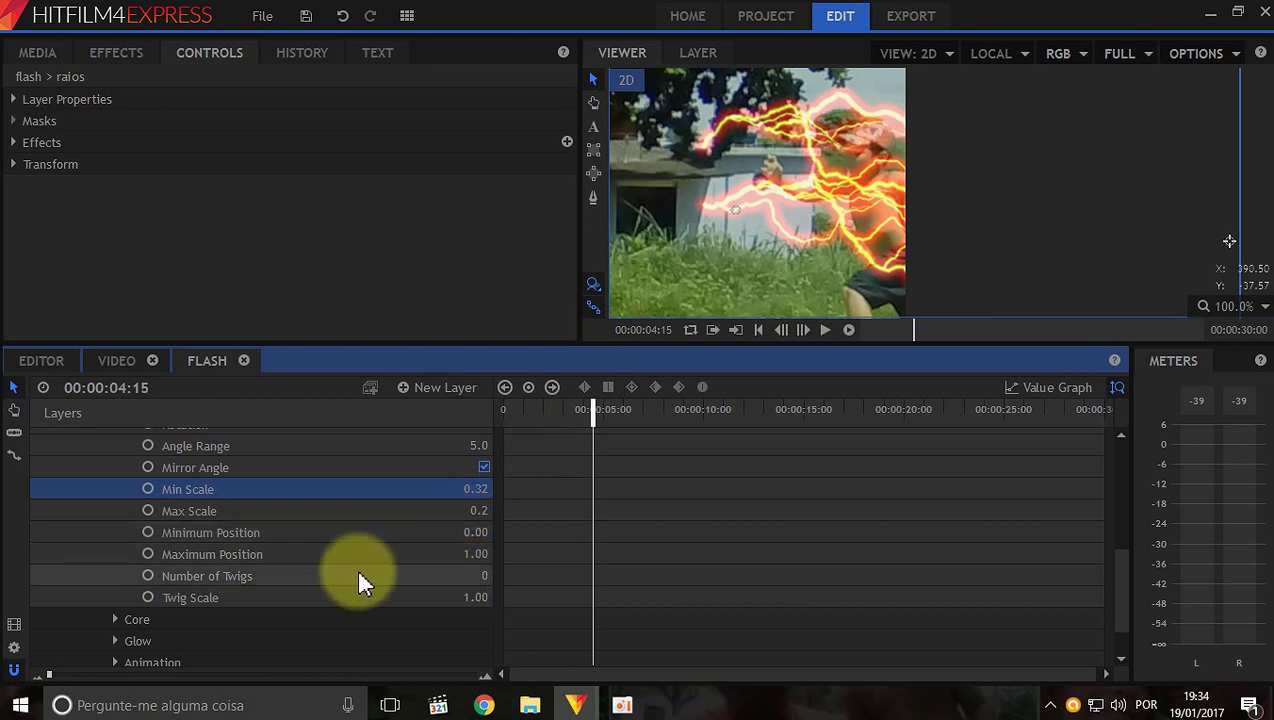
Set the lightning branches' Maximum Position to 0.8.
{"action": "left_click", "coordinate": [472, 548]}
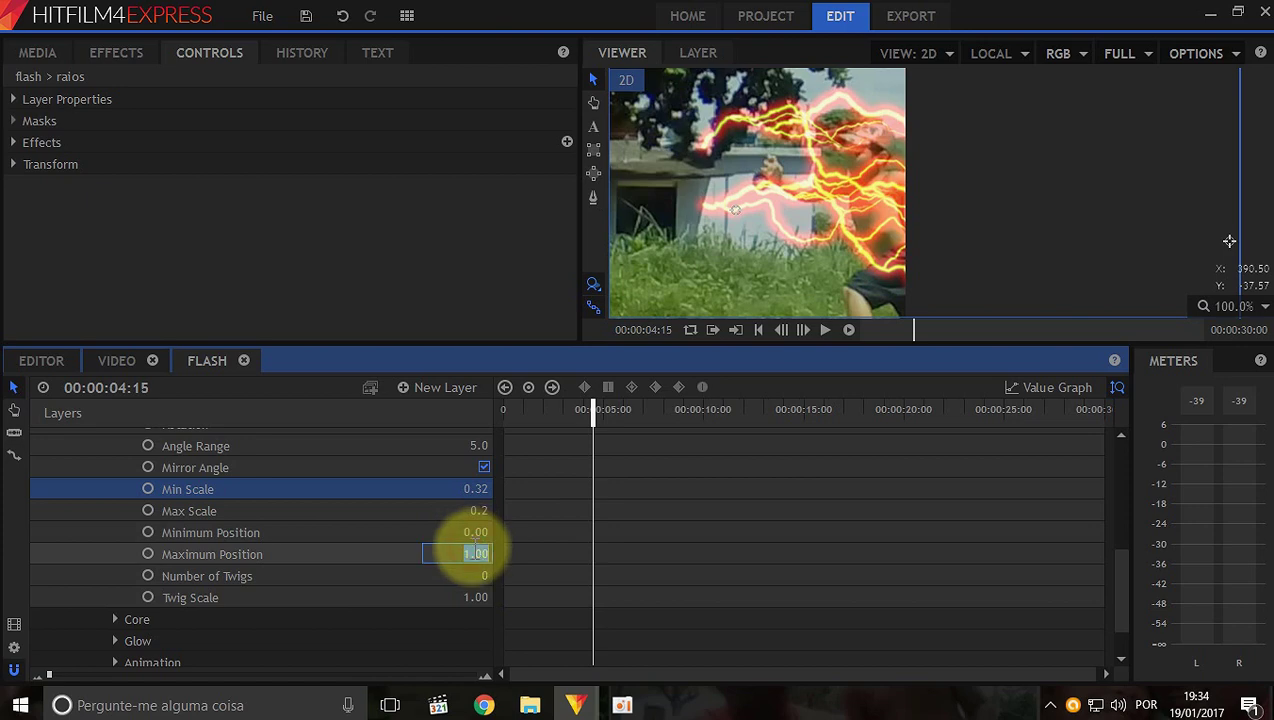
{"action": "type", "text": "0.8"}
{"action": "left_click", "coordinate": [805, 432]}
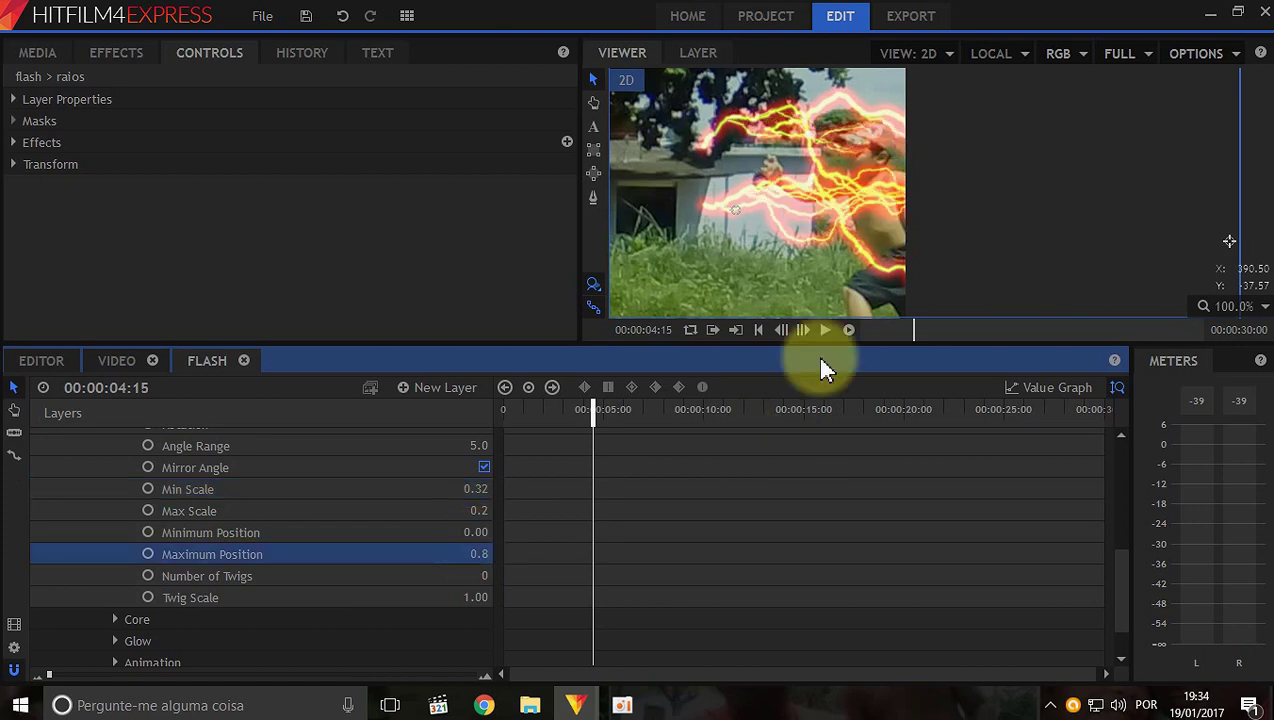
{"action": "scroll", "coordinate": [815, 198], "scroll_direction": "down", "scroll_amount": 2}
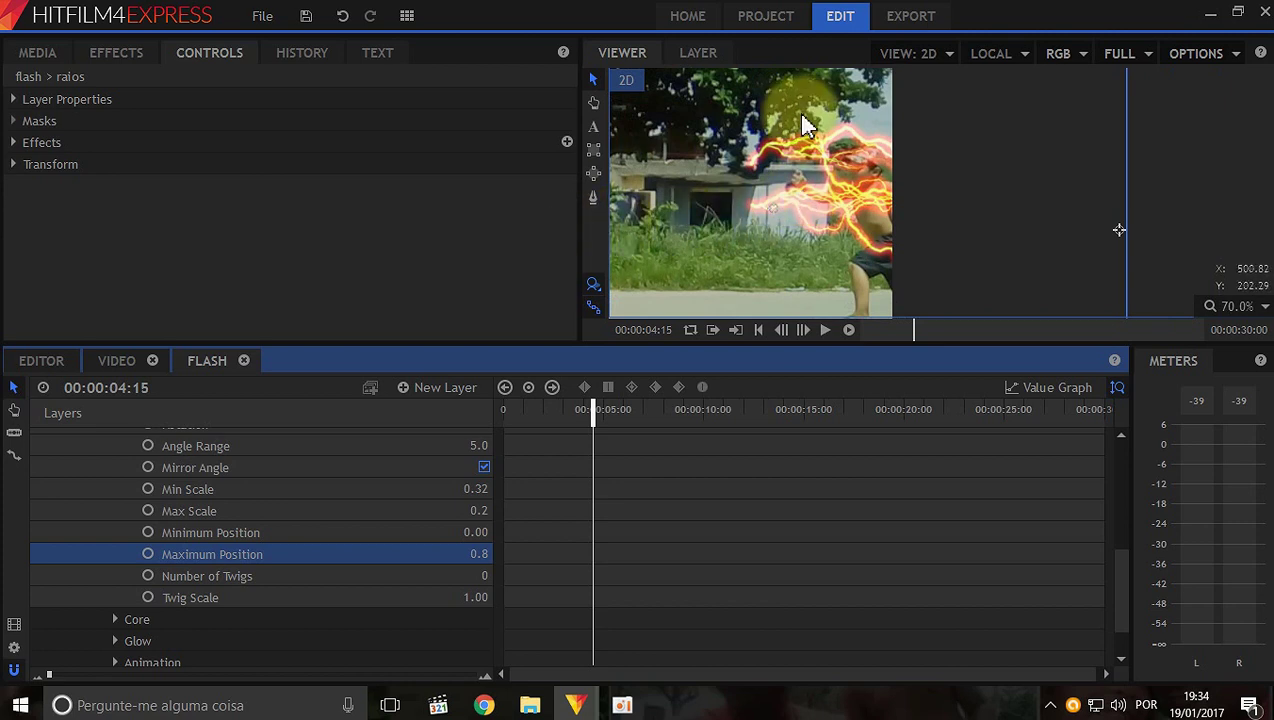
Duplicate the Lightning & Electricity effect on the raios plane.
{"action": "scroll", "coordinate": [370, 555], "scroll_direction": "up", "scroll_amount": 5}
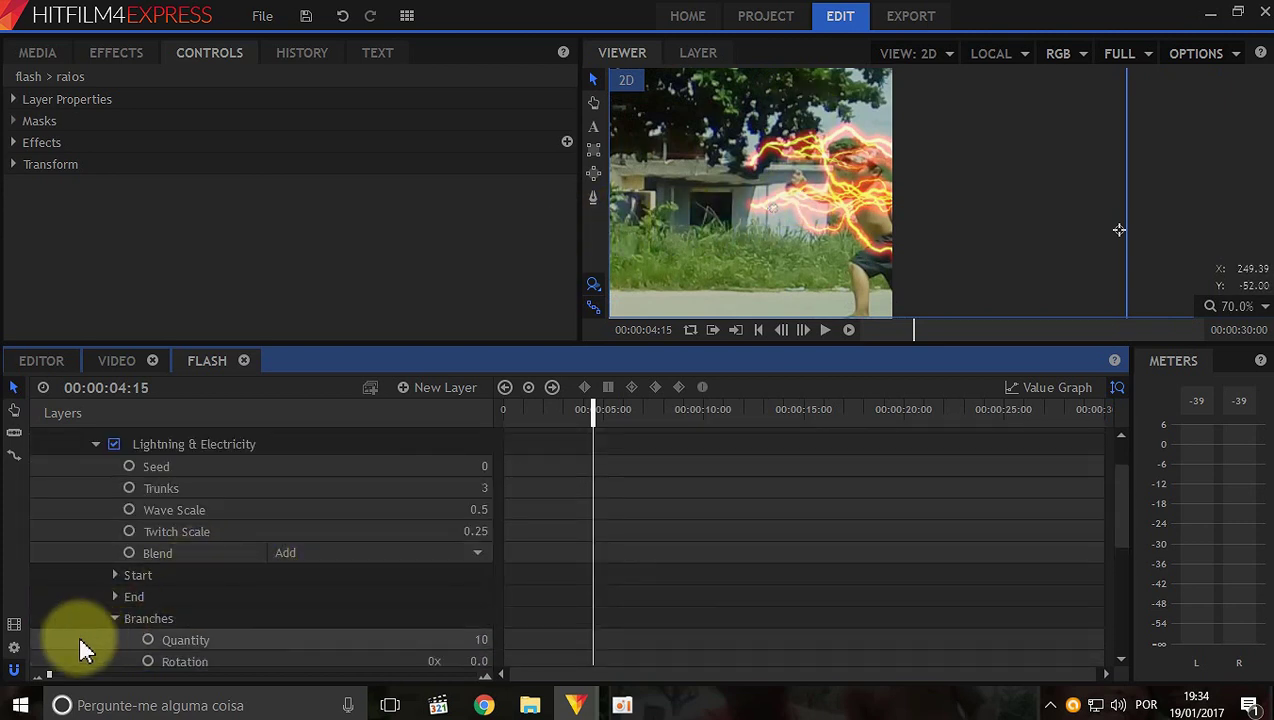
{"action": "scroll", "coordinate": [85, 640], "scroll_direction": "up", "scroll_amount": 2}
{"action": "left_click", "coordinate": [95, 503]}
{"action": "left_click", "coordinate": [195, 503]}
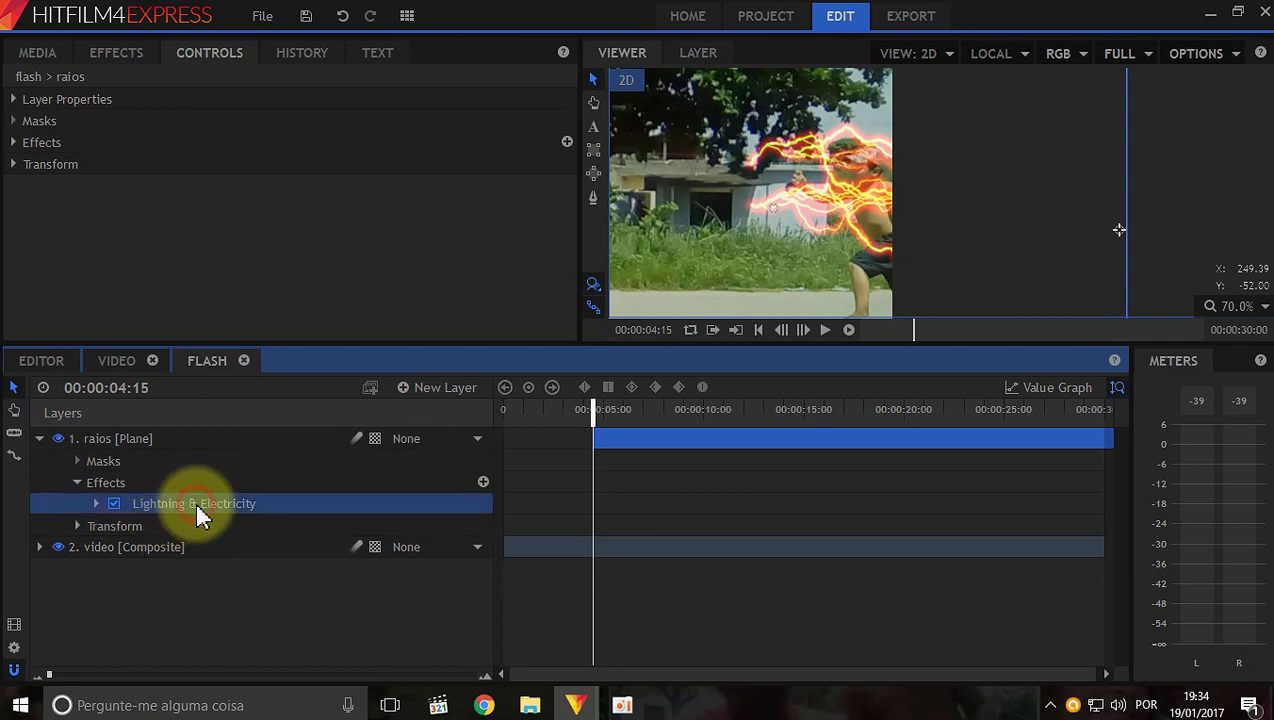
{"action": "left_click", "coordinate": [96, 503]}
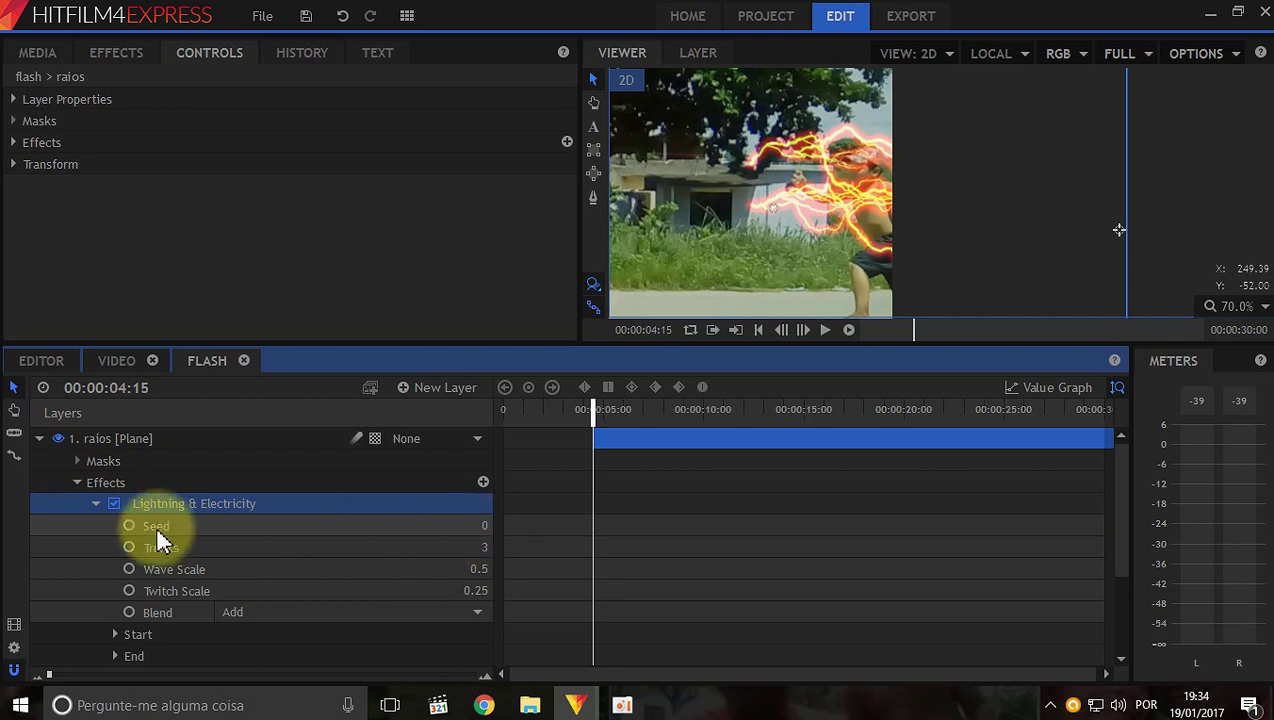
{"action": "left_click", "coordinate": [96, 503]}
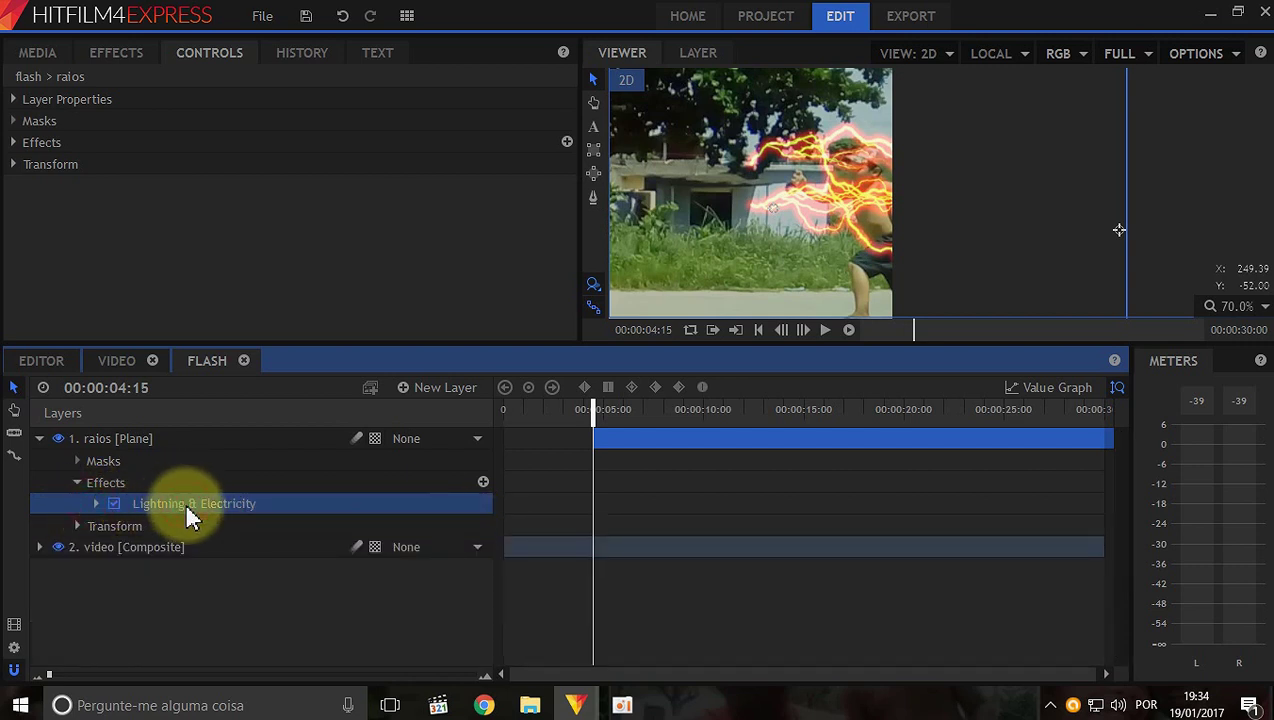
{"action": "key", "text": "ctrl+d"}
{"action": "left_click_drag", "start_coordinate": [184, 501], "coordinate": [280, 488]}
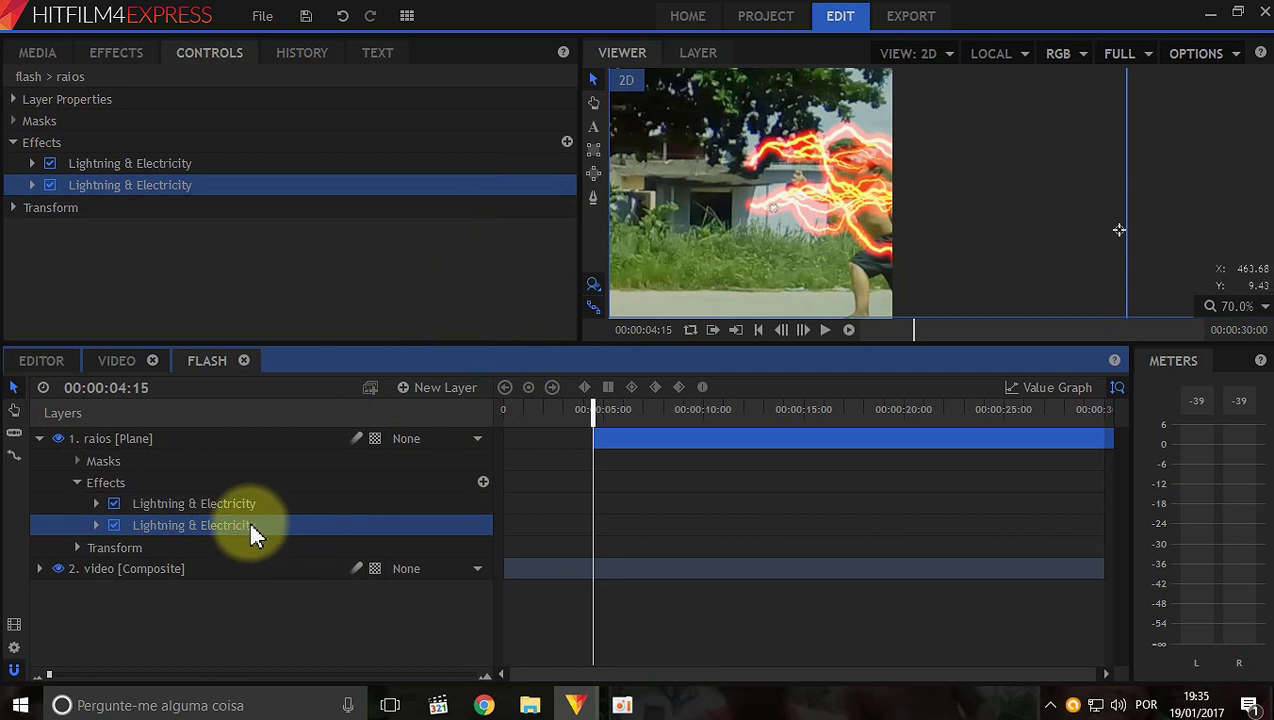
Set the duplicated Lightning & Electricity effect's Seed to 1.
{"action": "left_click", "coordinate": [96, 525]}
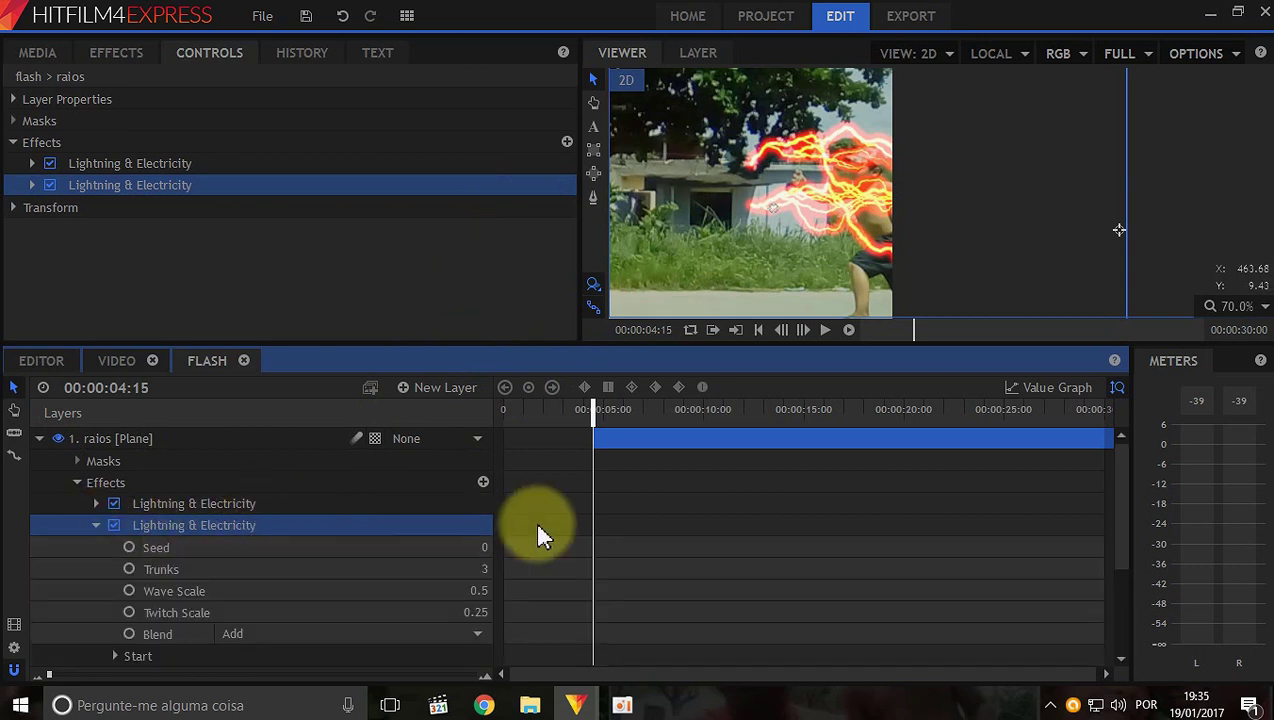
{"action": "left_click", "coordinate": [484, 547]}
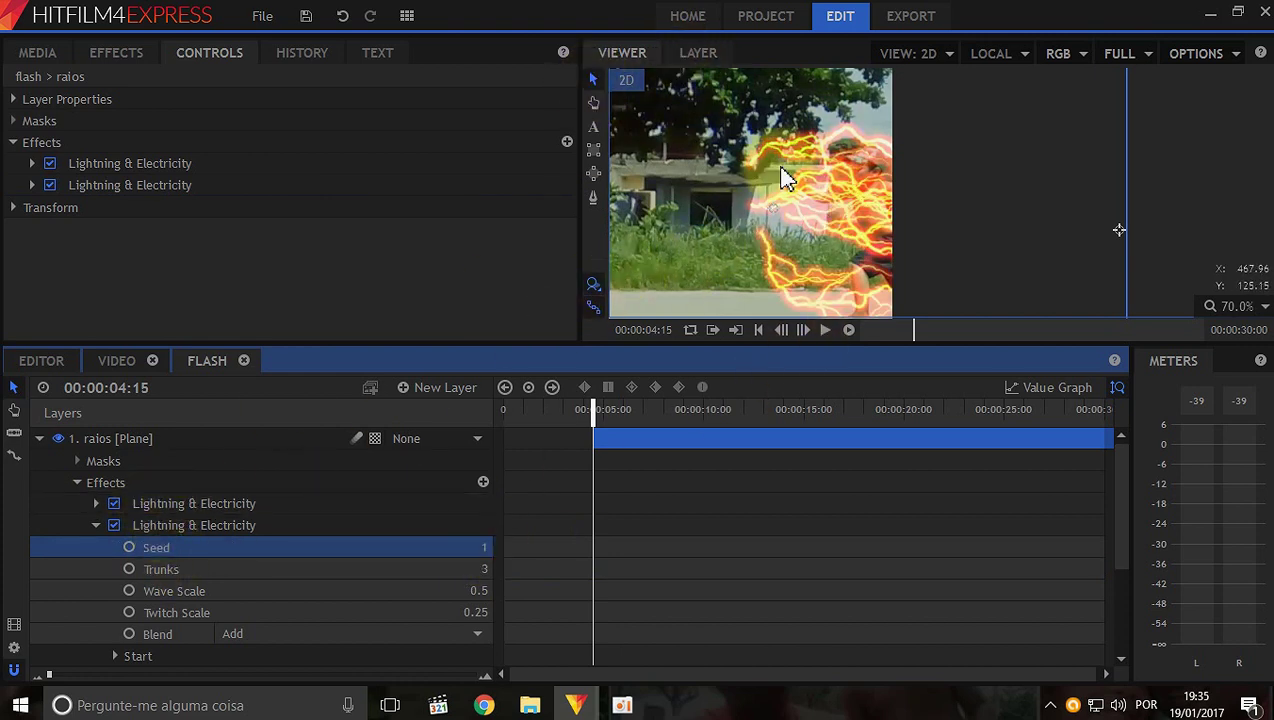
{"action": "scroll", "coordinate": [782, 171], "scroll_direction": "down", "scroll_amount": 3}
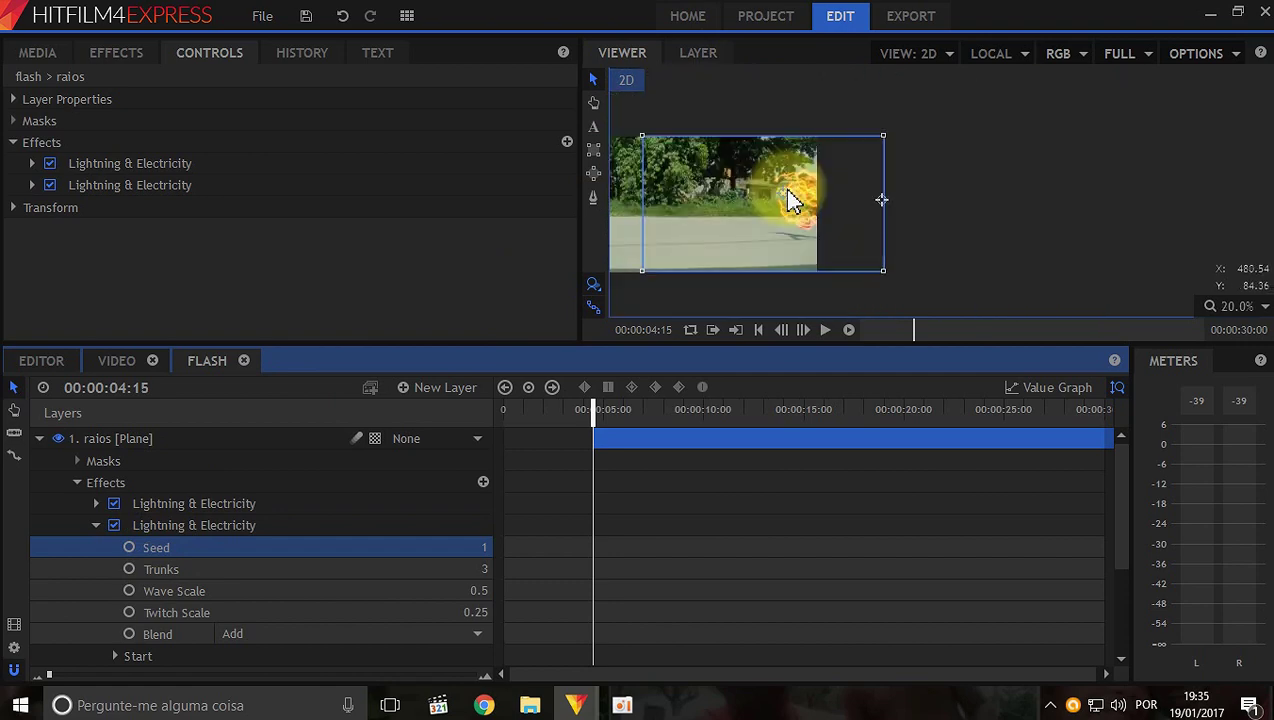
Shift the raios plane horizontally so its lightning sits over the runner's body at the edge of the footage.
{"action": "left_click", "coordinate": [254, 438]}
{"action": "scroll", "coordinate": [852, 208], "scroll_direction": "up", "scroll_amount": 3}
{"action": "scroll", "coordinate": [855, 213], "scroll_direction": "down", "scroll_amount": 1}
{"action": "left_click_drag", "start_coordinate": [847, 213], "coordinate": [990, 213]}
{"action": "left_click_drag", "start_coordinate": [775, 222], "coordinate": [838, 222]}
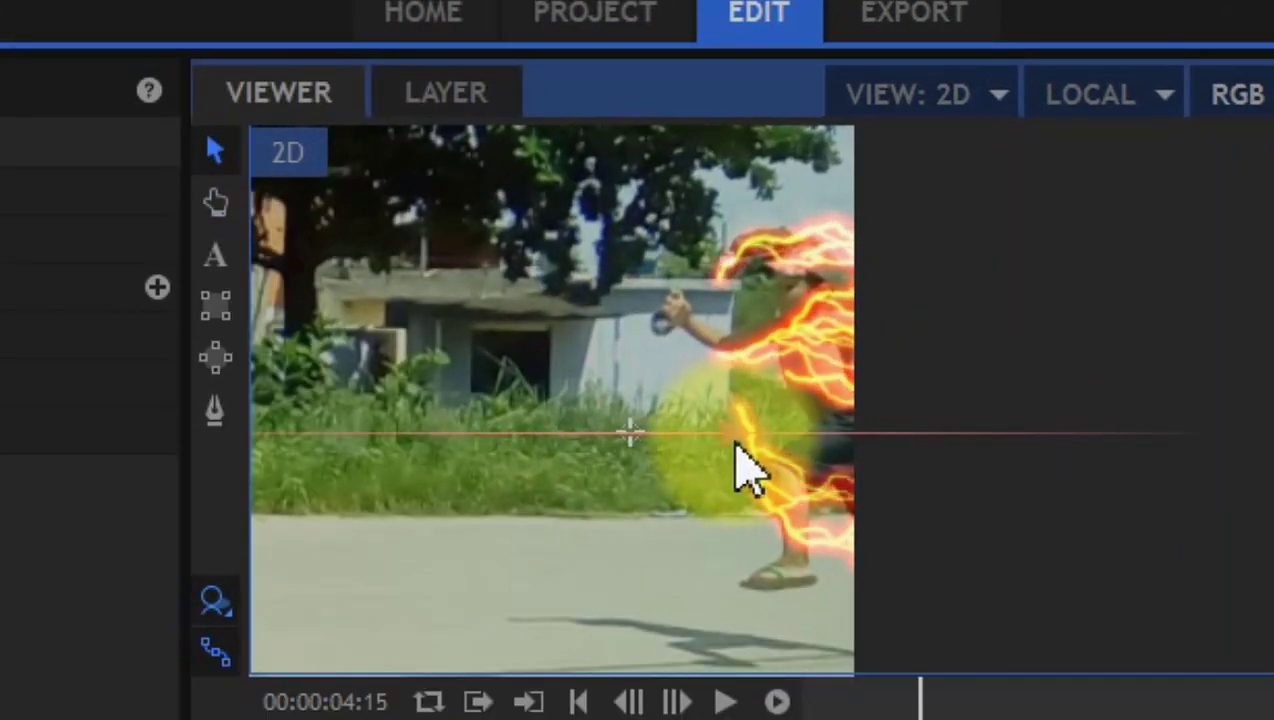
{"action": "left_click", "coordinate": [737, 447]}
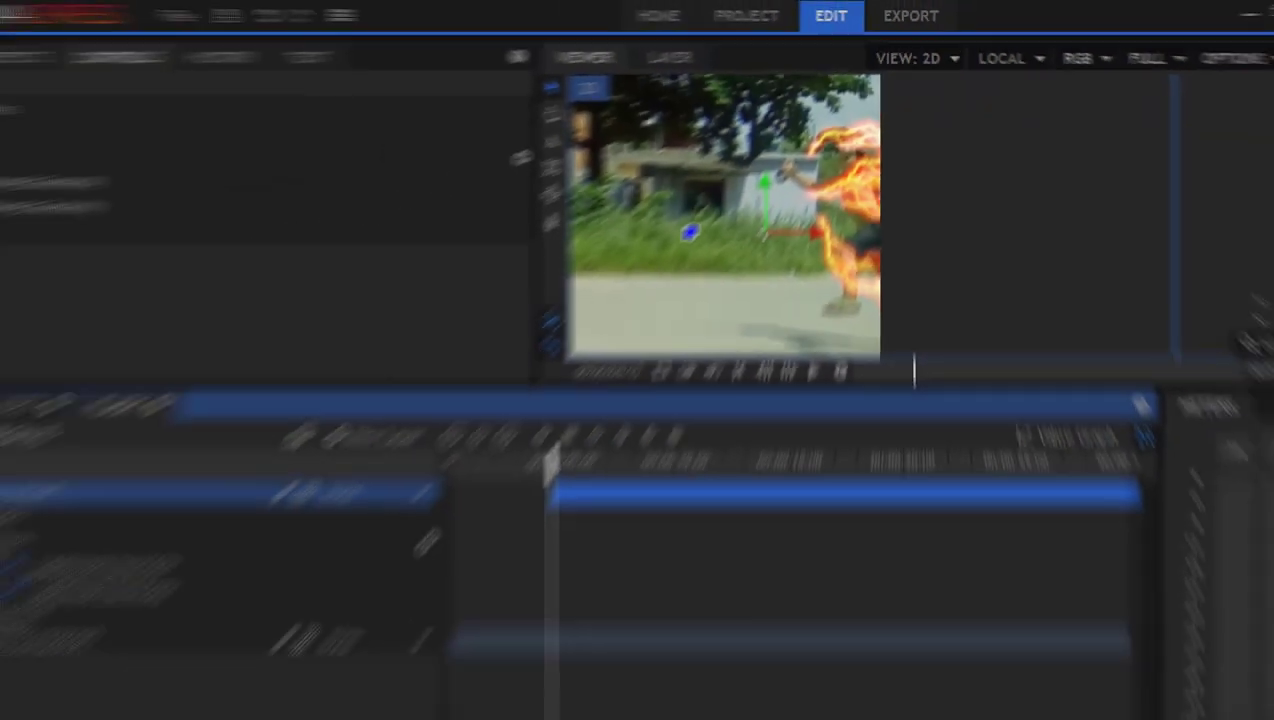
Split the raios plane at 00:00:04:18, where the runner has moved away from the lightning.
{"action": "left_click", "coordinate": [677, 702]}
{"action": "left_click", "coordinate": [804, 332]}
{"action": "left_click", "coordinate": [803, 333]}
{"action": "left_click", "coordinate": [803, 332]}
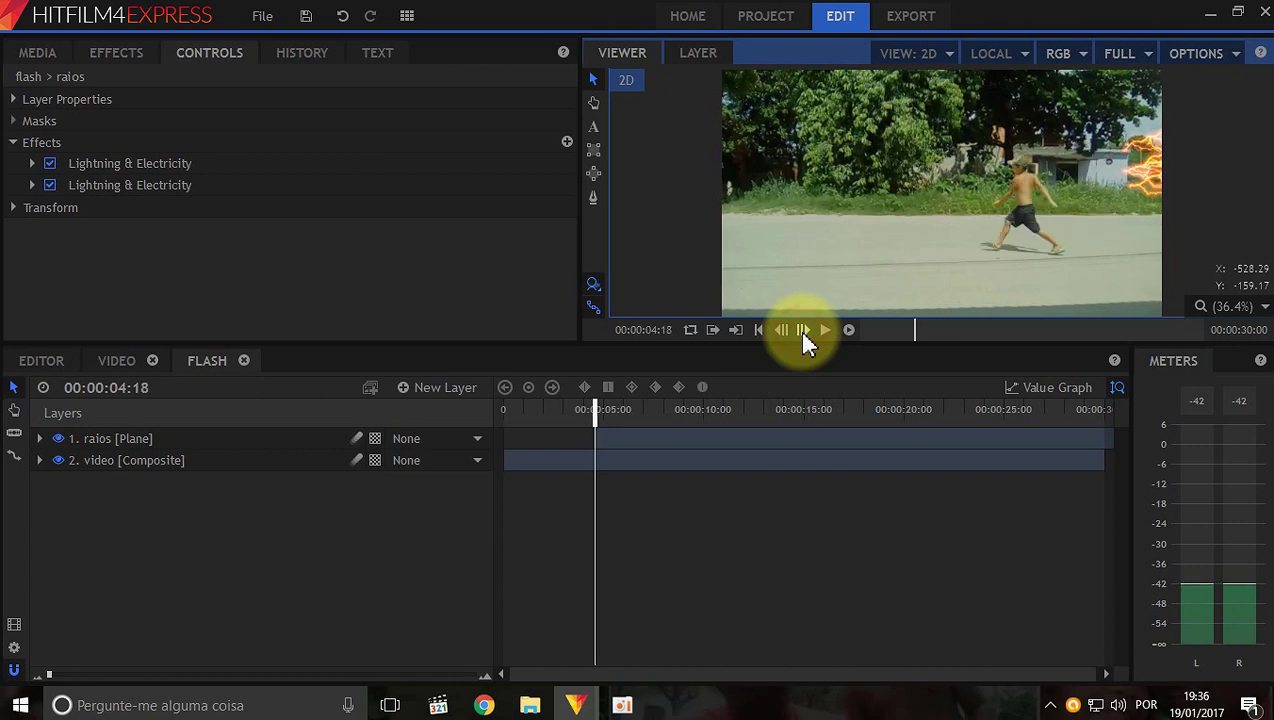
{"action": "left_click", "coordinate": [803, 331]}
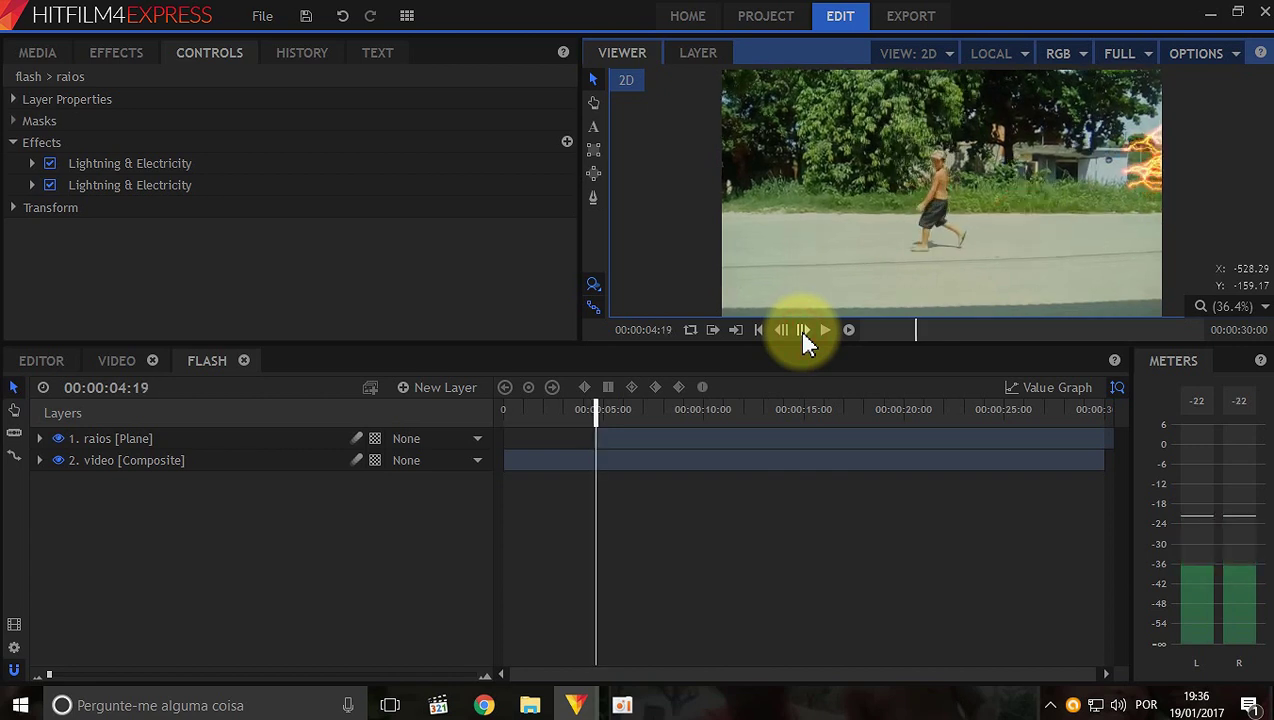
{"action": "left_click", "coordinate": [783, 332]}
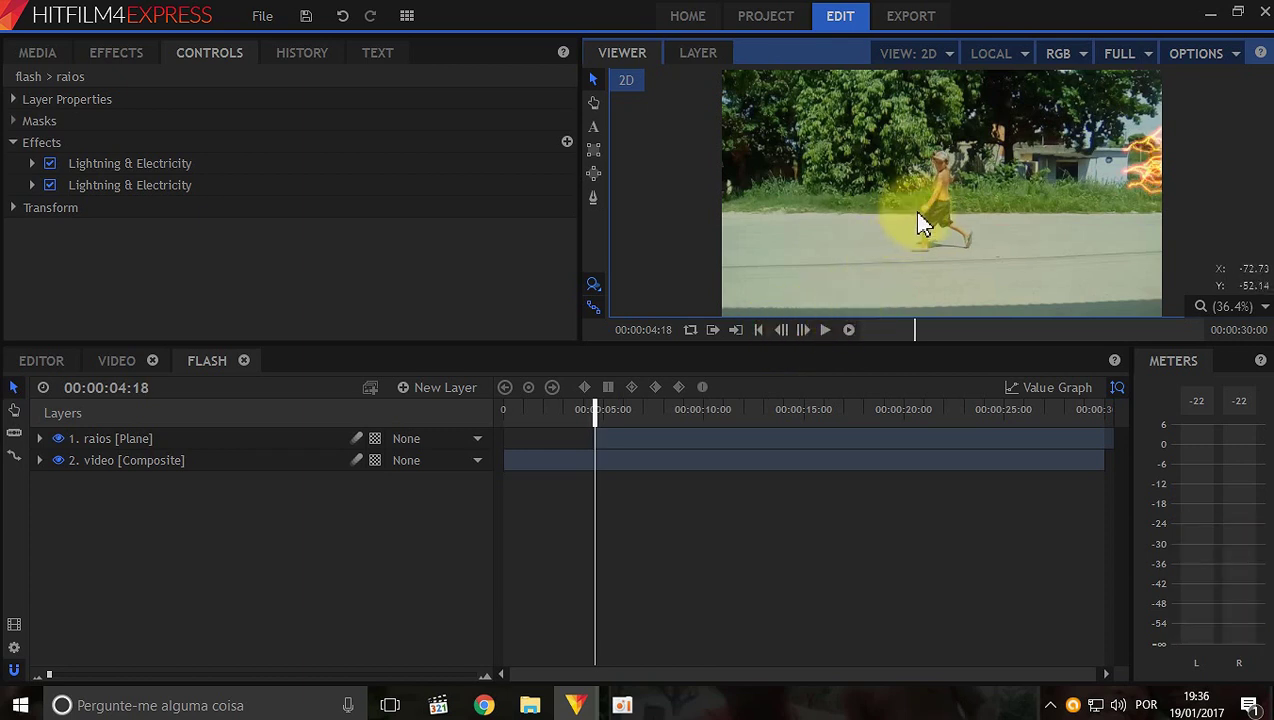
{"action": "left_click", "coordinate": [187, 677]}
{"action": "scroll", "coordinate": [830, 595], "scroll_direction": "right", "scroll_amount": 3}
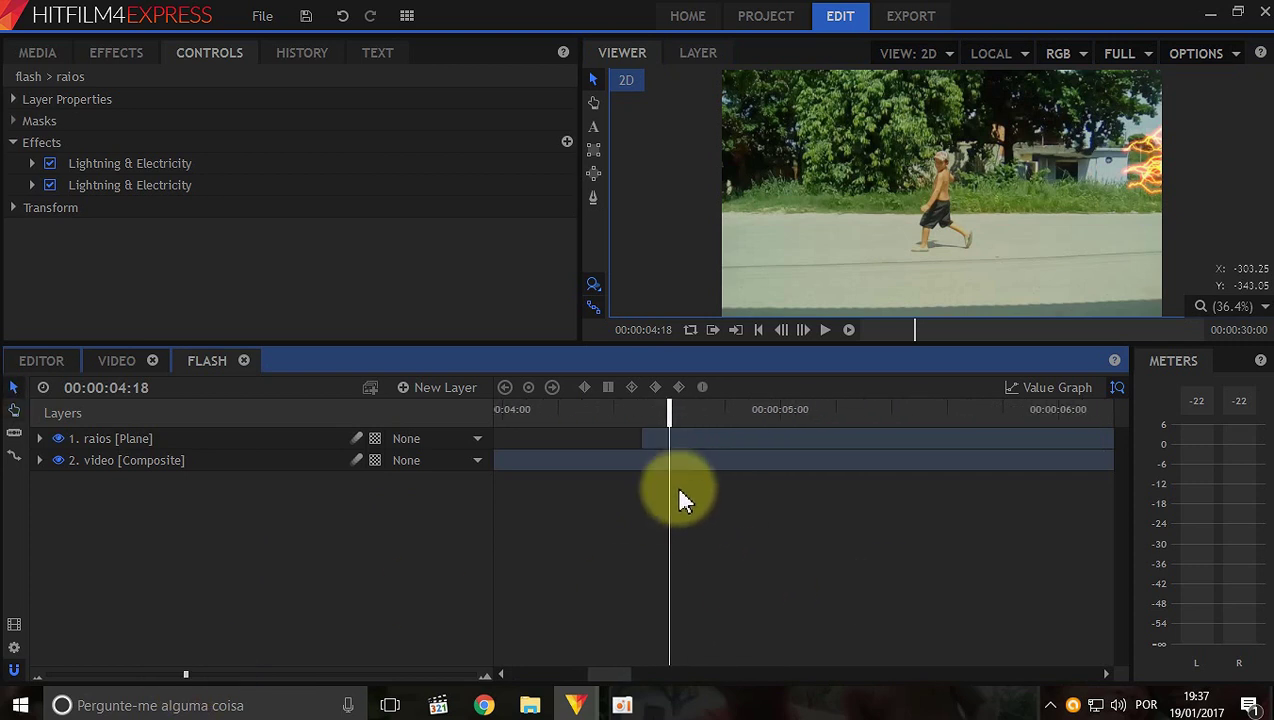
{"action": "key", "text": "c"}
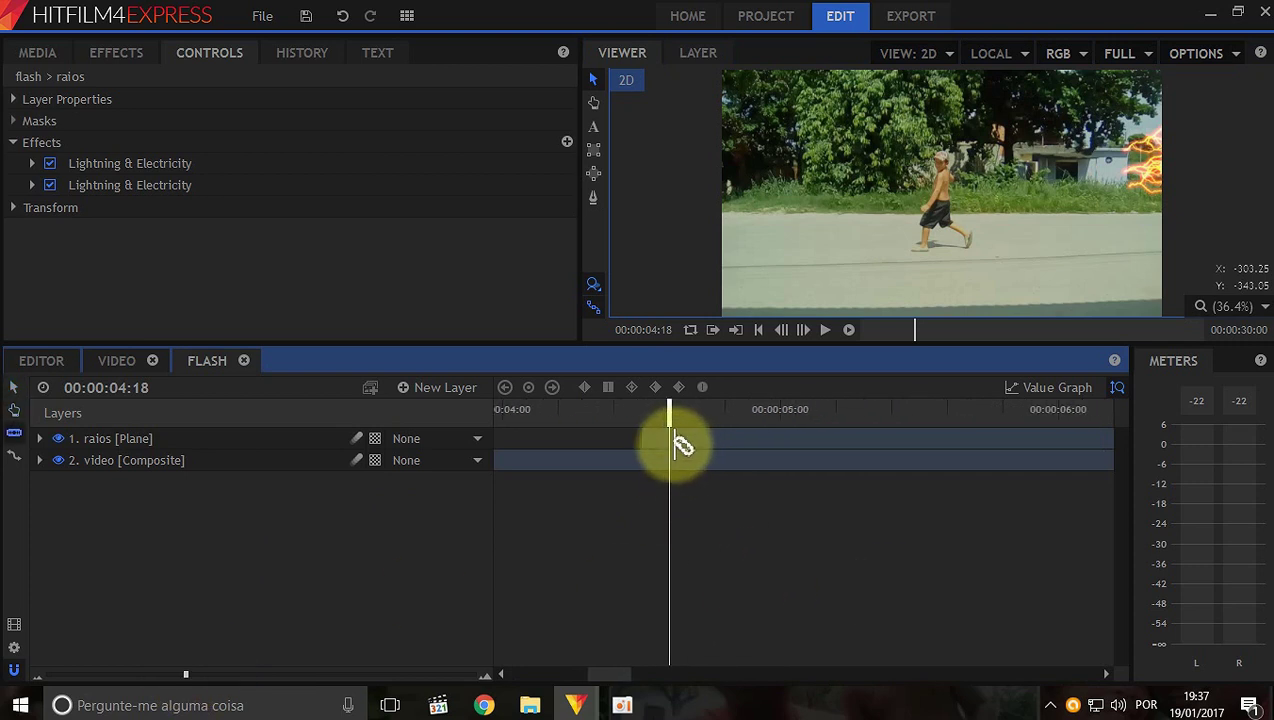
{"action": "left_click", "coordinate": [672, 438]}
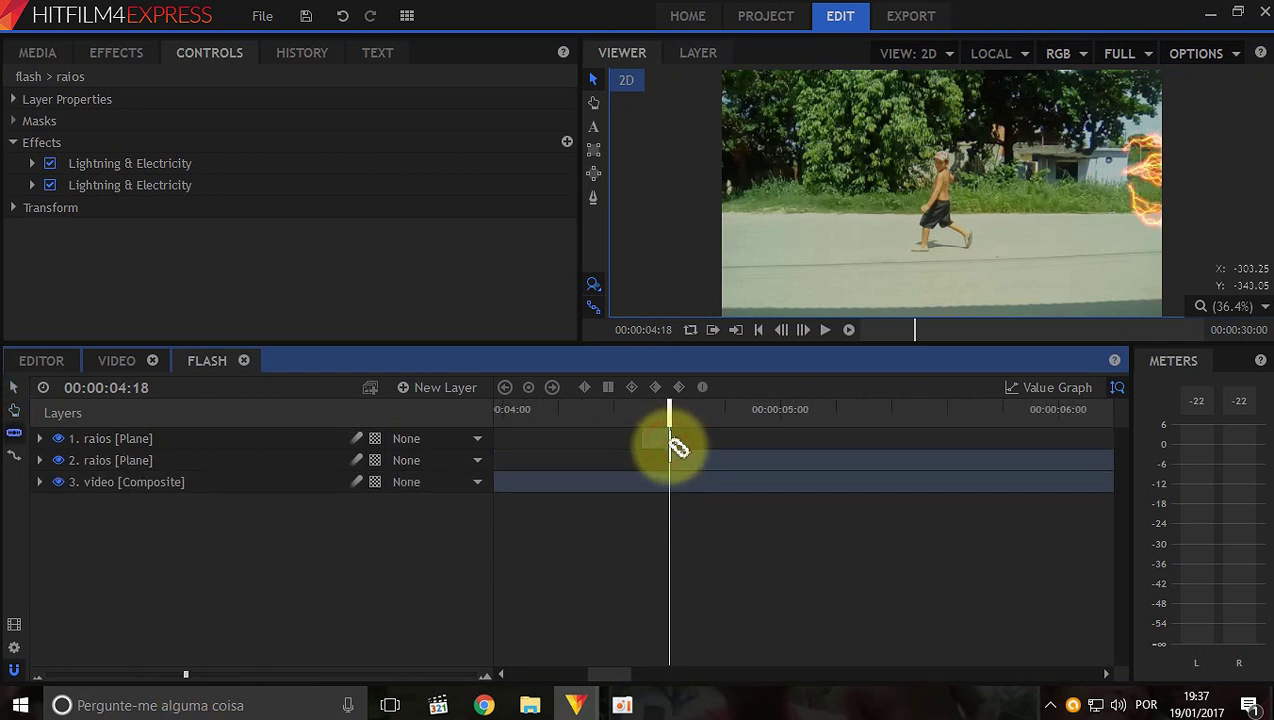
{"action": "key", "text": "v"}
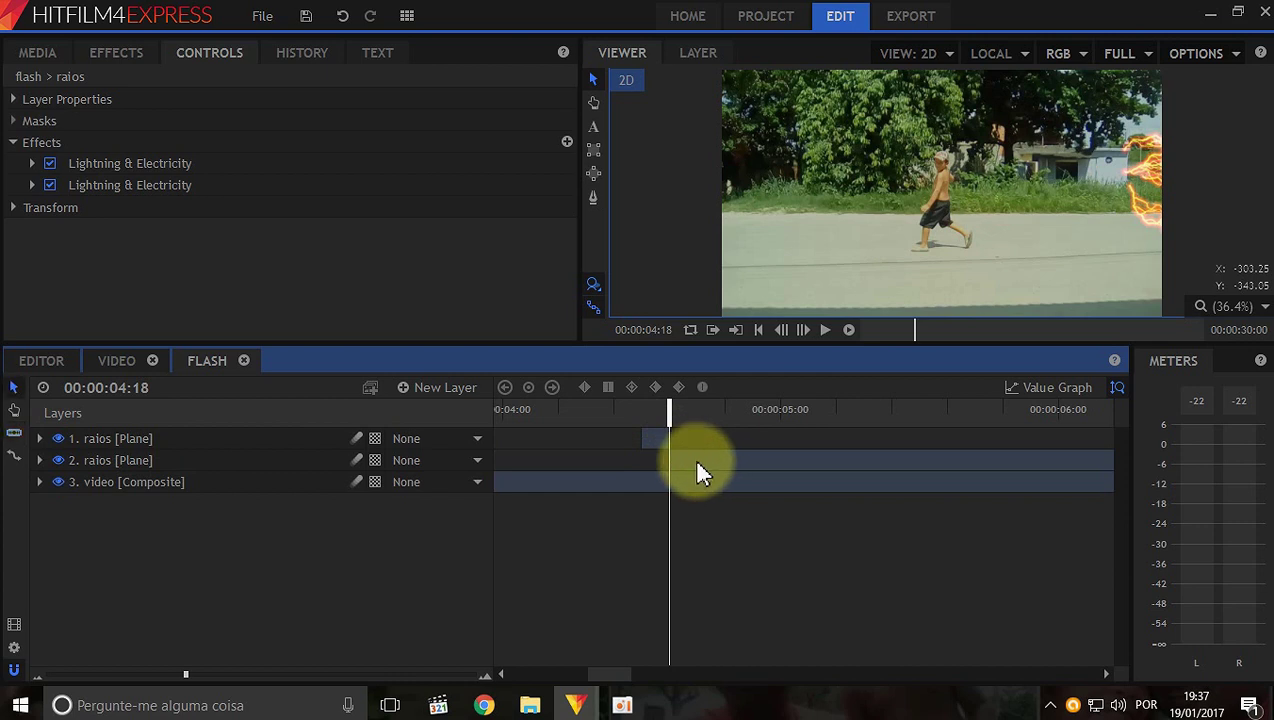
Split the short raios plane at 00:00:04:16, one frame after its start.
{"action": "left_click", "coordinate": [784, 335]}
{"action": "left_click", "coordinate": [784, 335]}
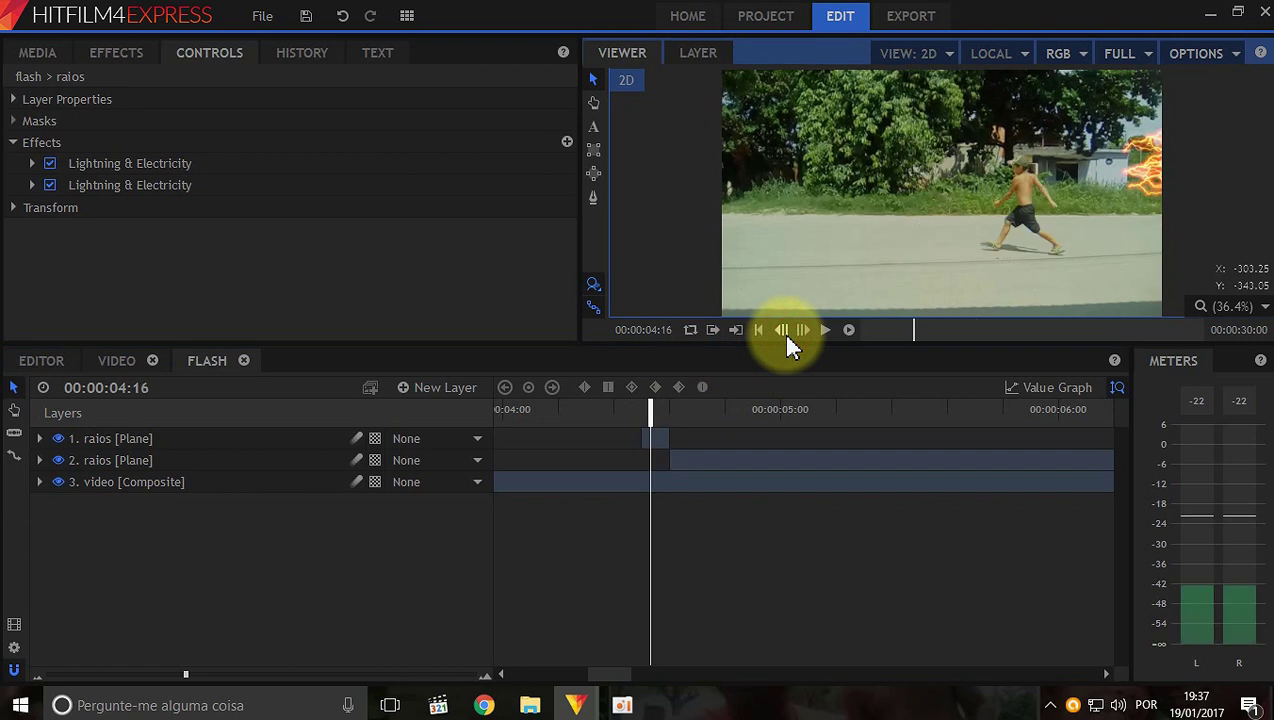
{"action": "left_click", "coordinate": [784, 335]}
{"action": "left_click", "coordinate": [784, 335]}
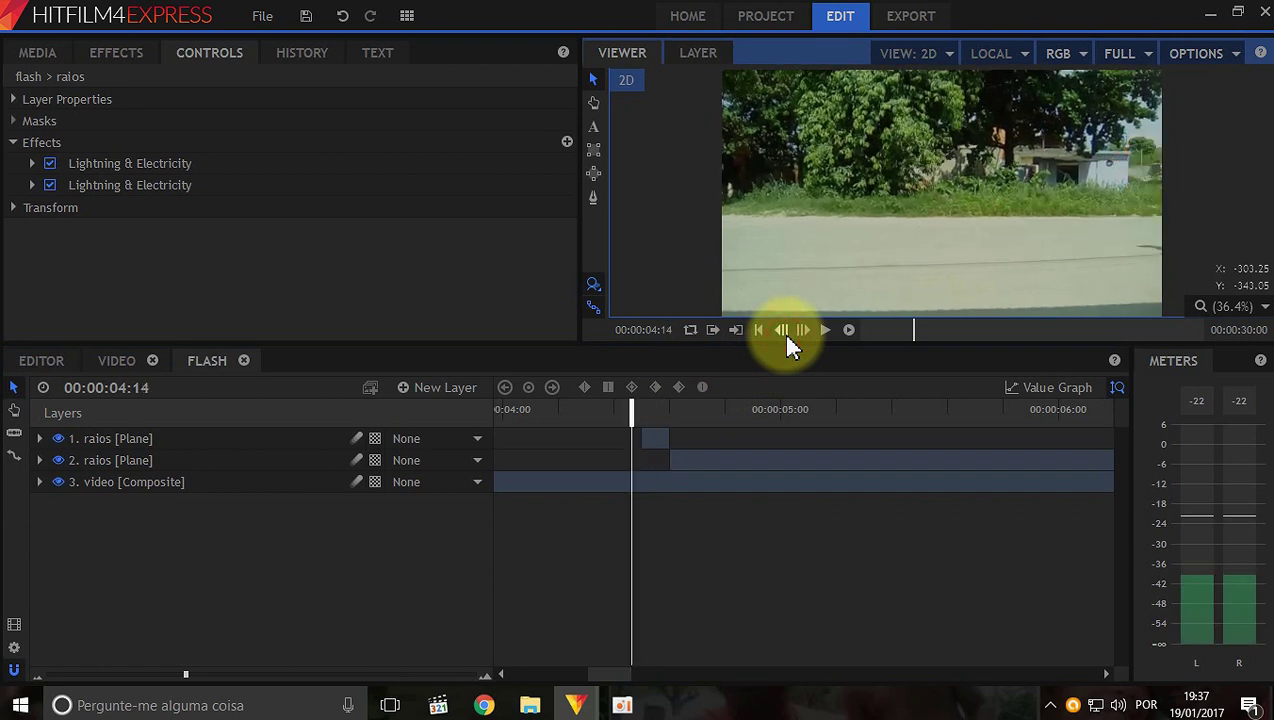
{"action": "left_click", "coordinate": [803, 331]}
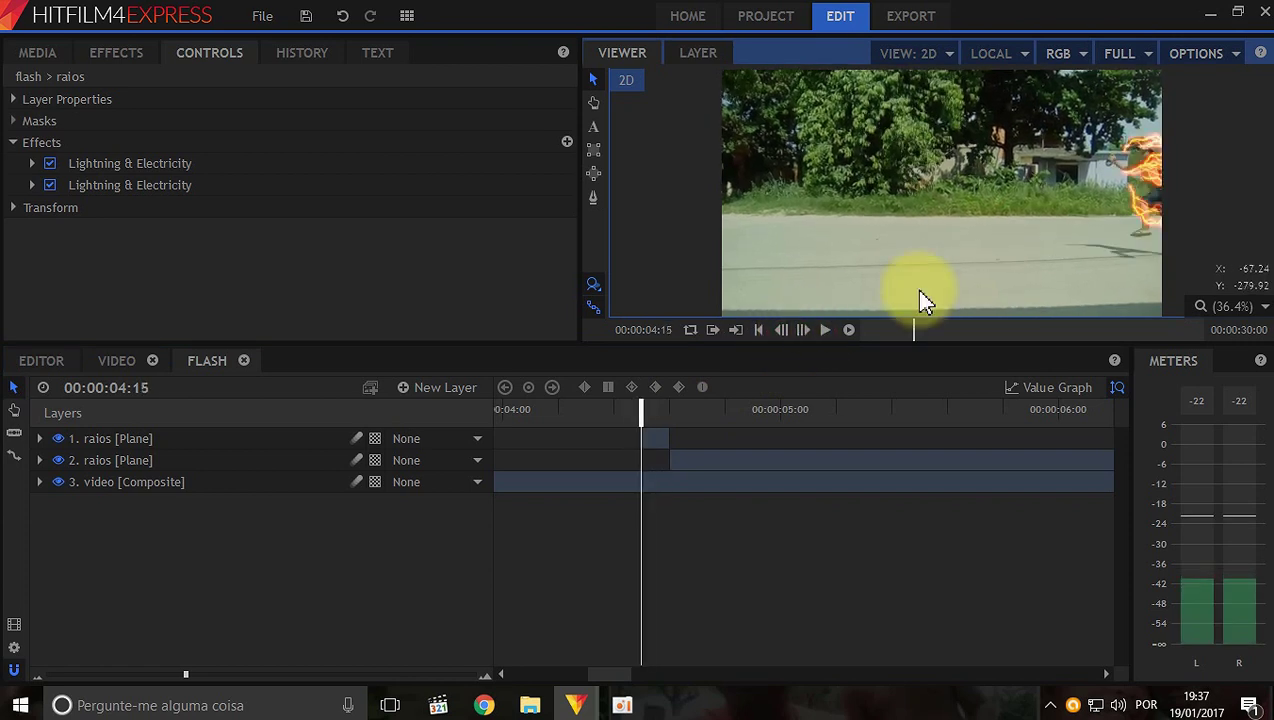
{"action": "left_click", "coordinate": [259, 677]}
{"action": "left_click_drag", "start_coordinate": [671, 623], "coordinate": [503, 600]}
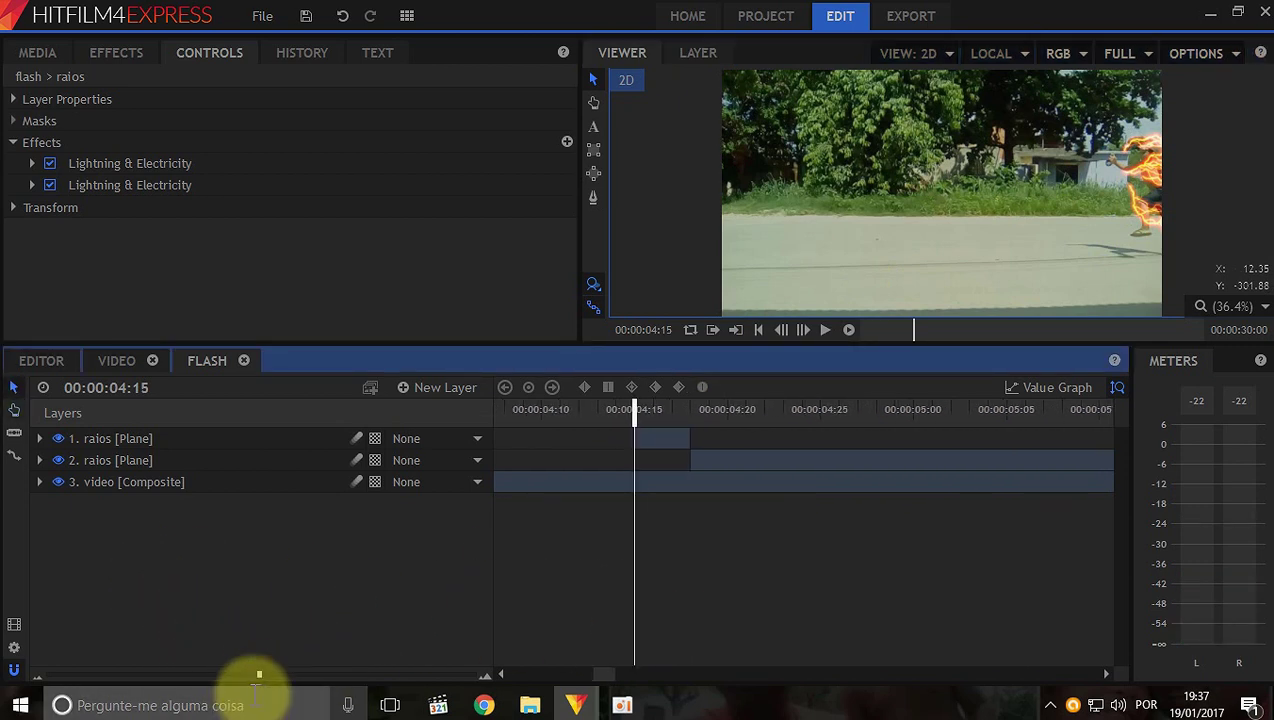
{"action": "scroll", "coordinate": [489, 631], "scroll_direction": "up", "scroll_amount": 1}
{"action": "scroll", "coordinate": [787, 580], "scroll_direction": "up", "scroll_amount": 1}
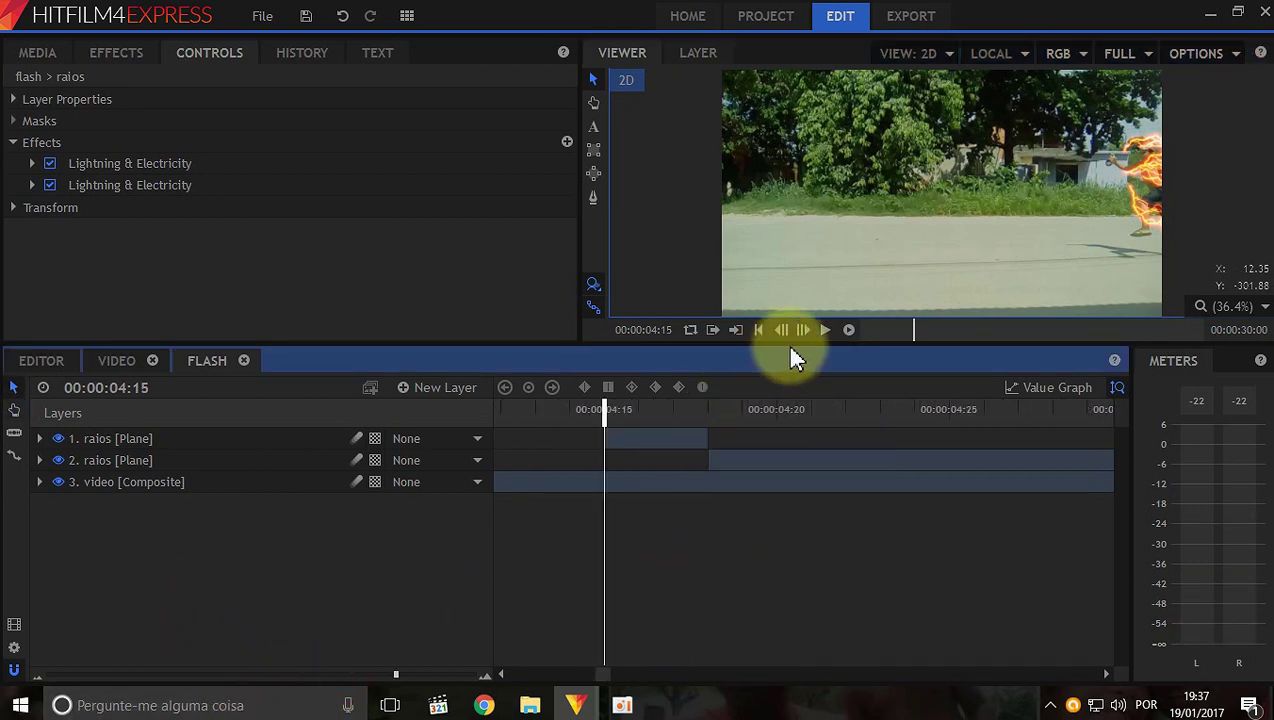
{"action": "left_click", "coordinate": [805, 331]}
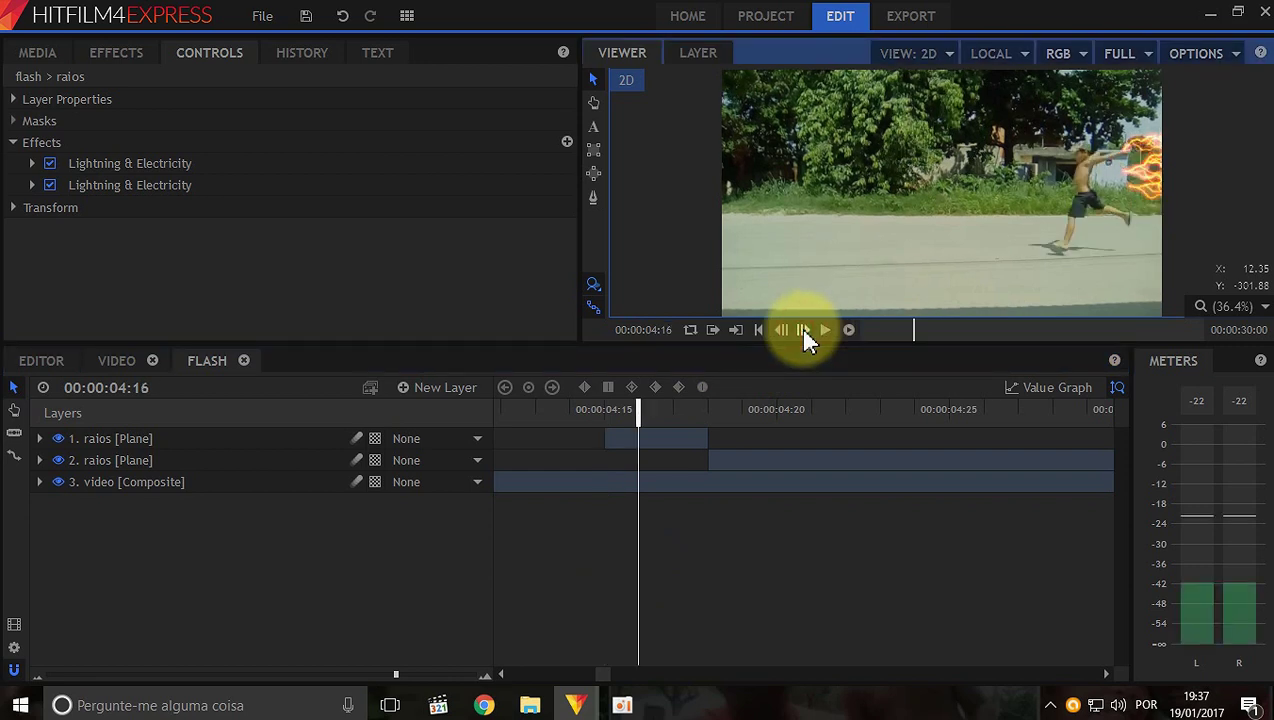
{"action": "left_click", "coordinate": [647, 450]}
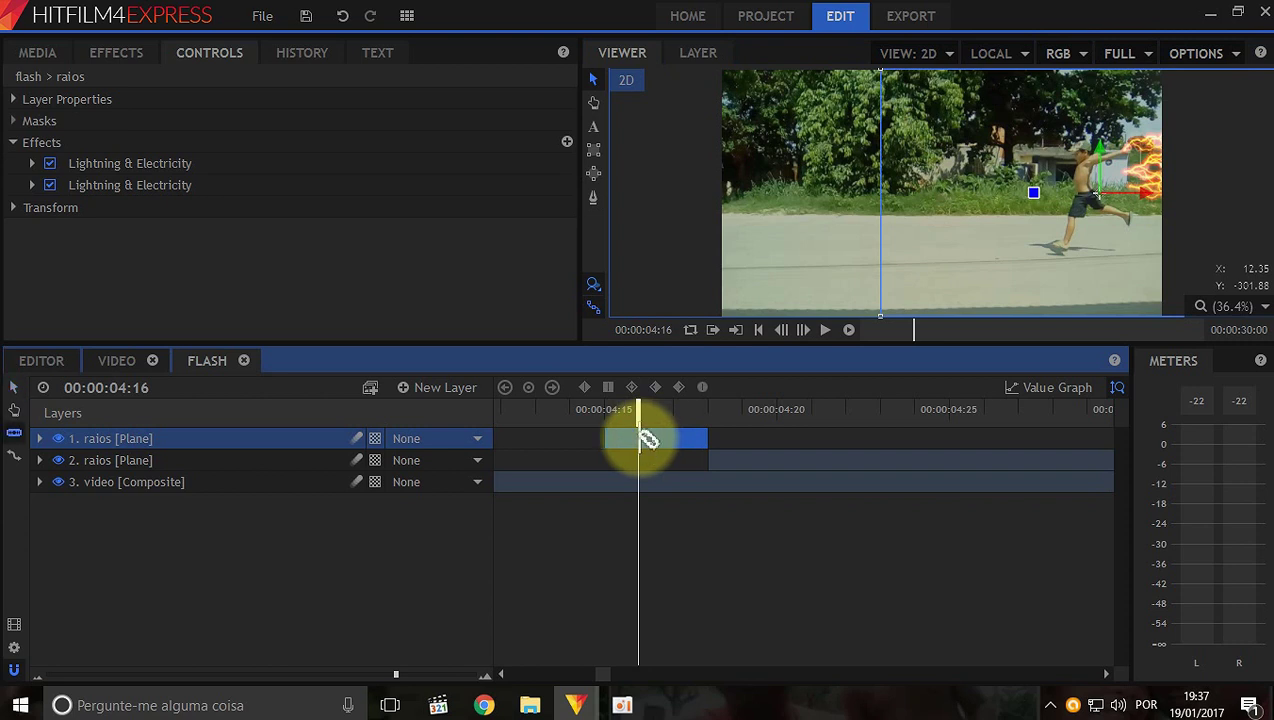
{"action": "left_click", "coordinate": [641, 432]}
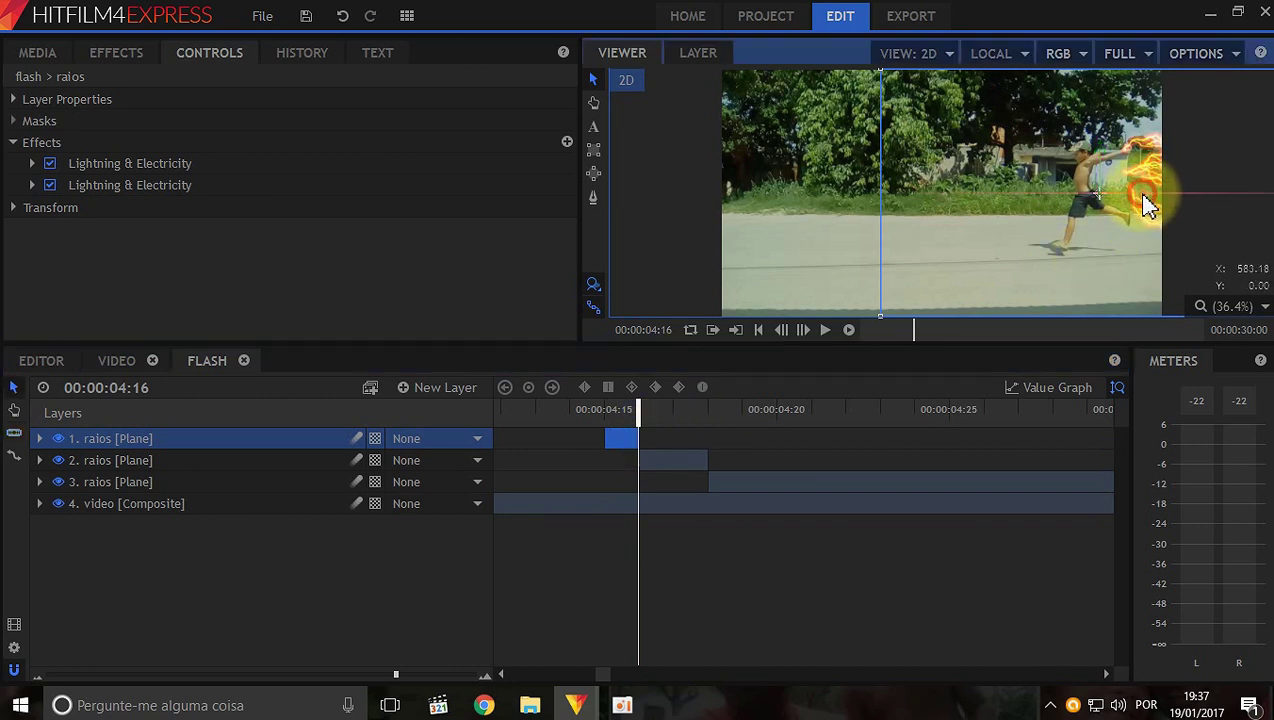
Shift the second raios plane onto the runner and set its second Lightning & Electricity effect's vertical Start Point value to 4.6.
{"action": "left_click", "coordinate": [678, 463]}
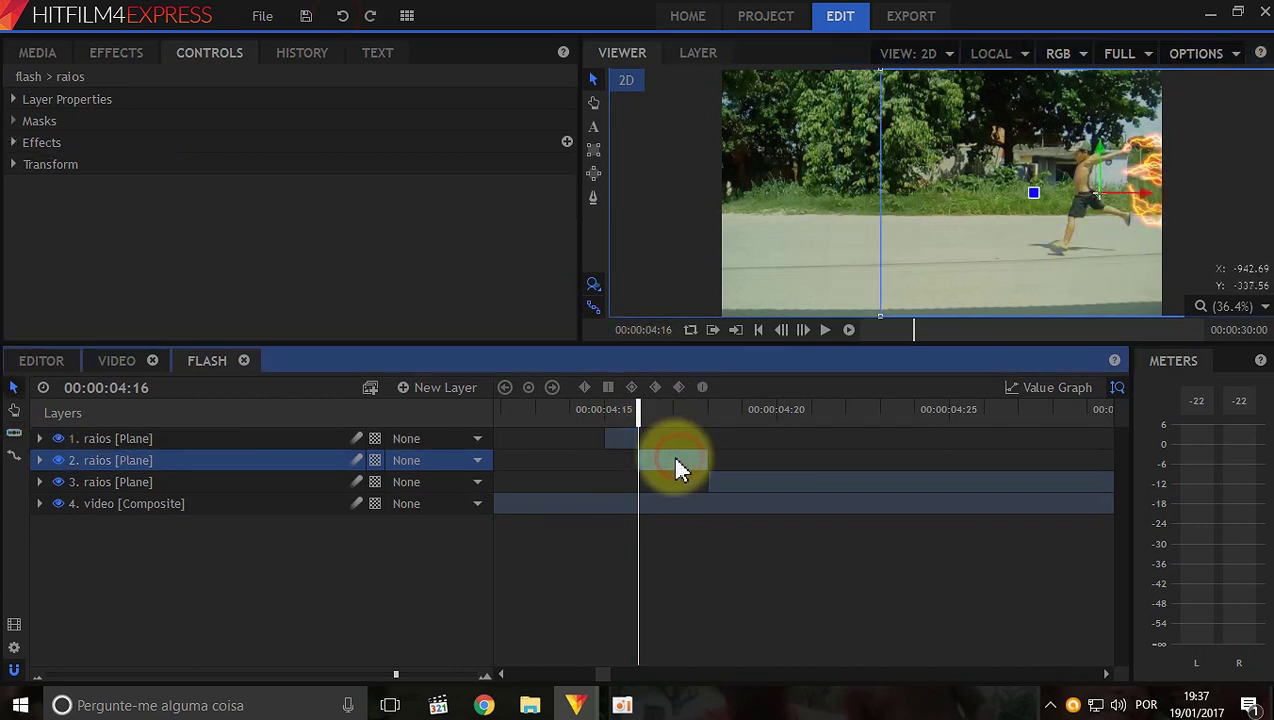
{"action": "left_click_drag", "start_coordinate": [1120, 212], "coordinate": [1093, 224]}
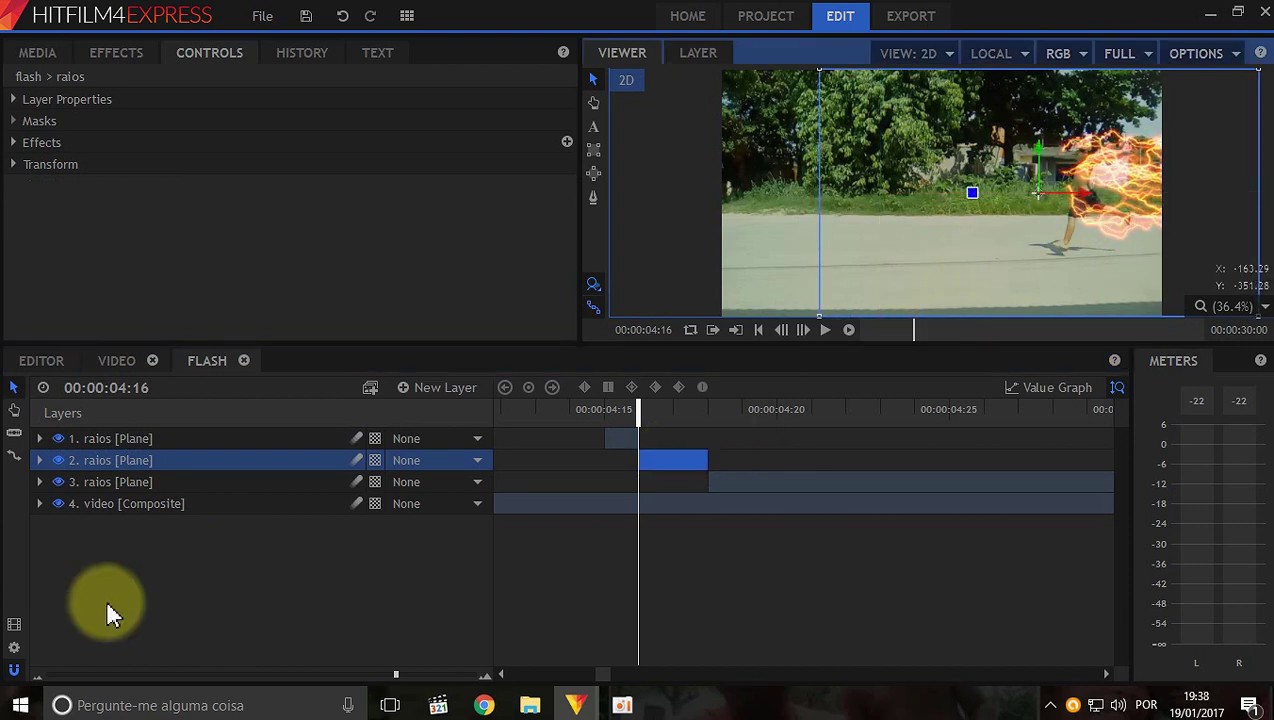
{"action": "left_click", "coordinate": [39, 461]}
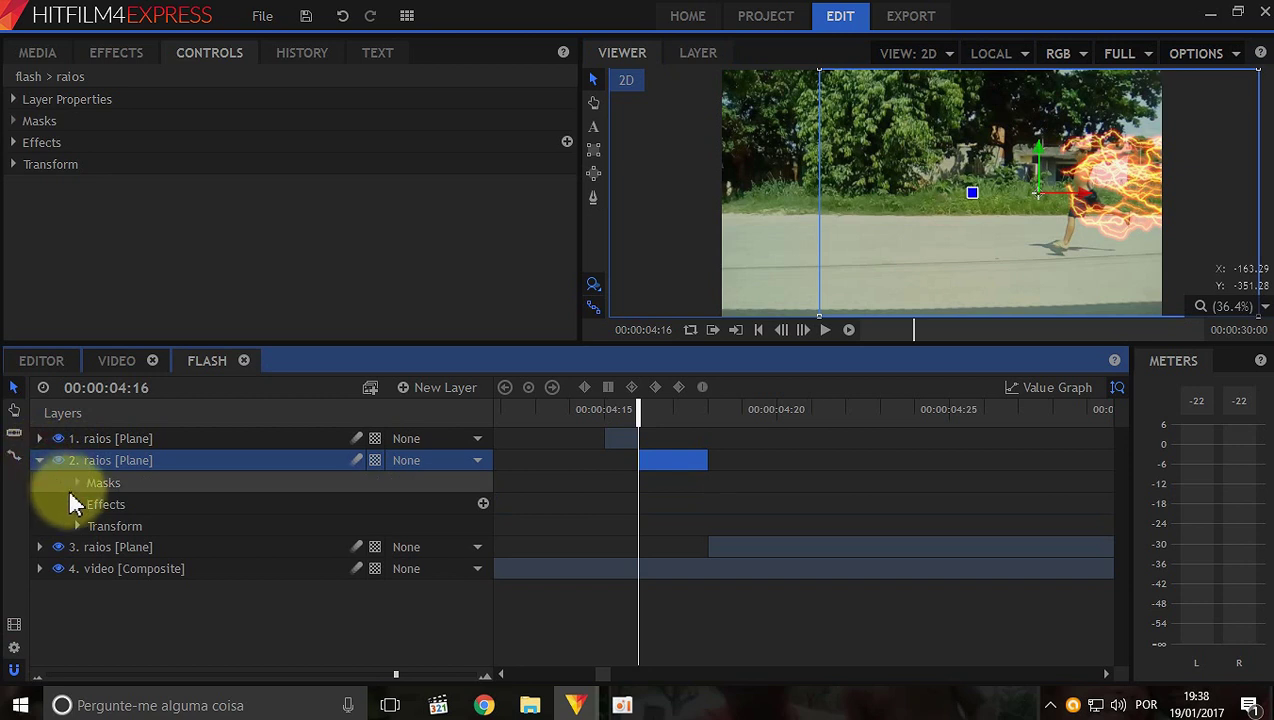
{"action": "left_click", "coordinate": [76, 504]}
{"action": "left_click", "coordinate": [166, 553]}
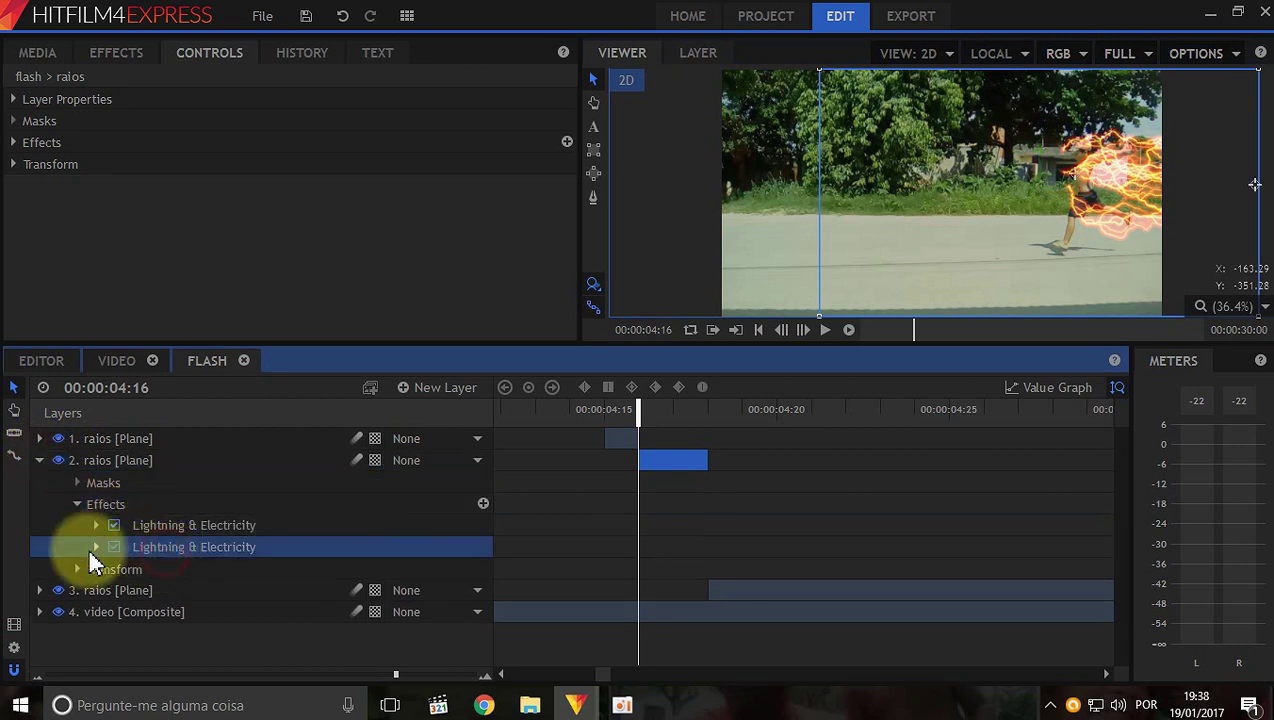
{"action": "left_click", "coordinate": [95, 548]}
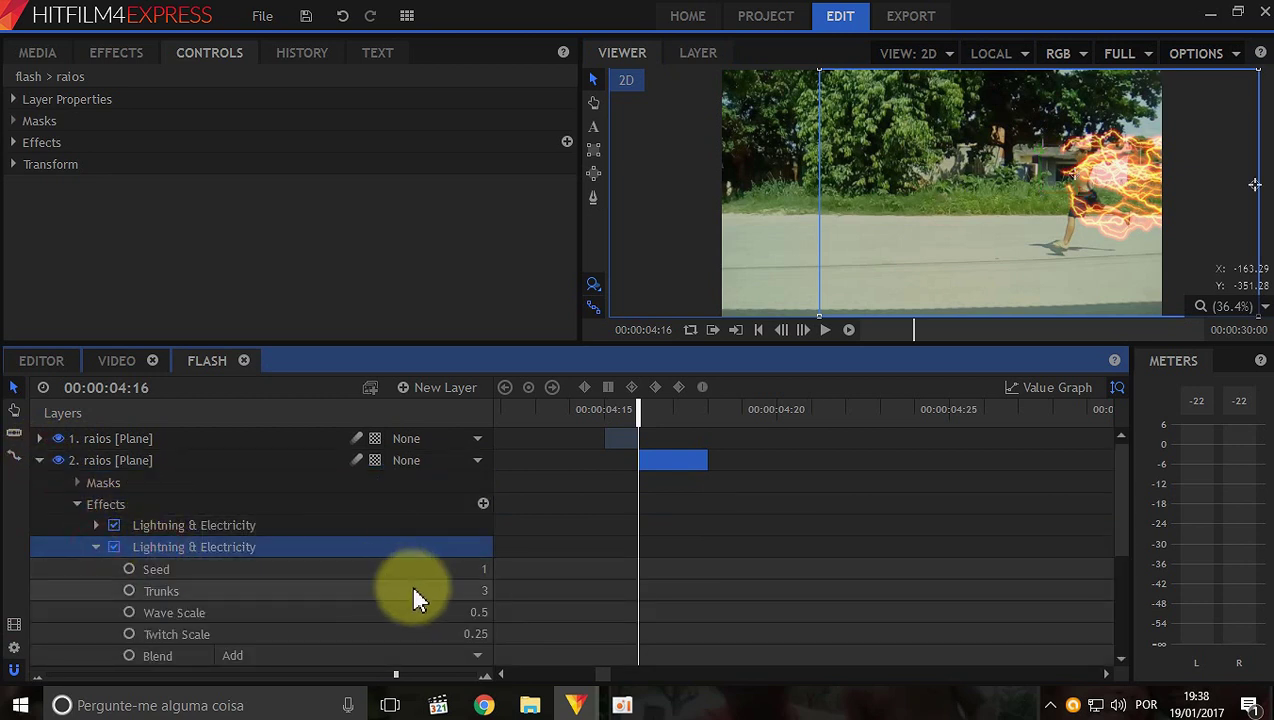
{"action": "scroll", "coordinate": [409, 584], "scroll_direction": "down", "scroll_amount": 2}
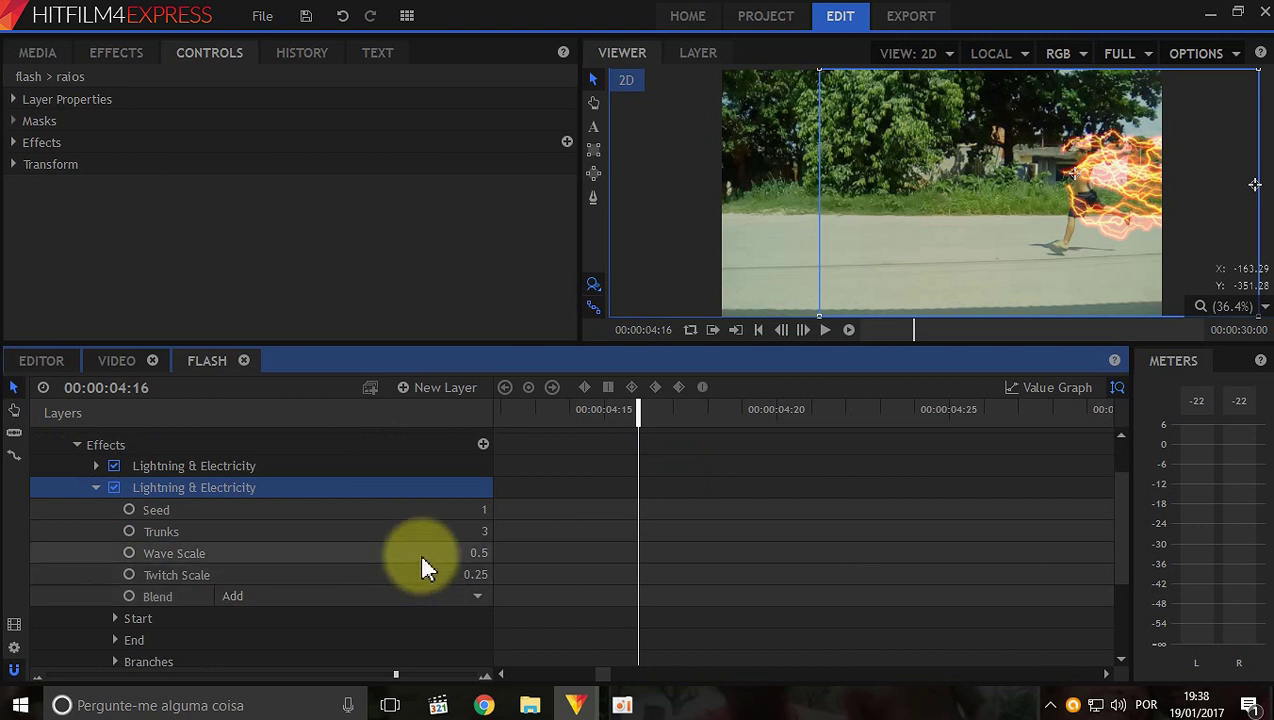
{"action": "scroll", "coordinate": [424, 565], "scroll_direction": "down", "scroll_amount": 2}
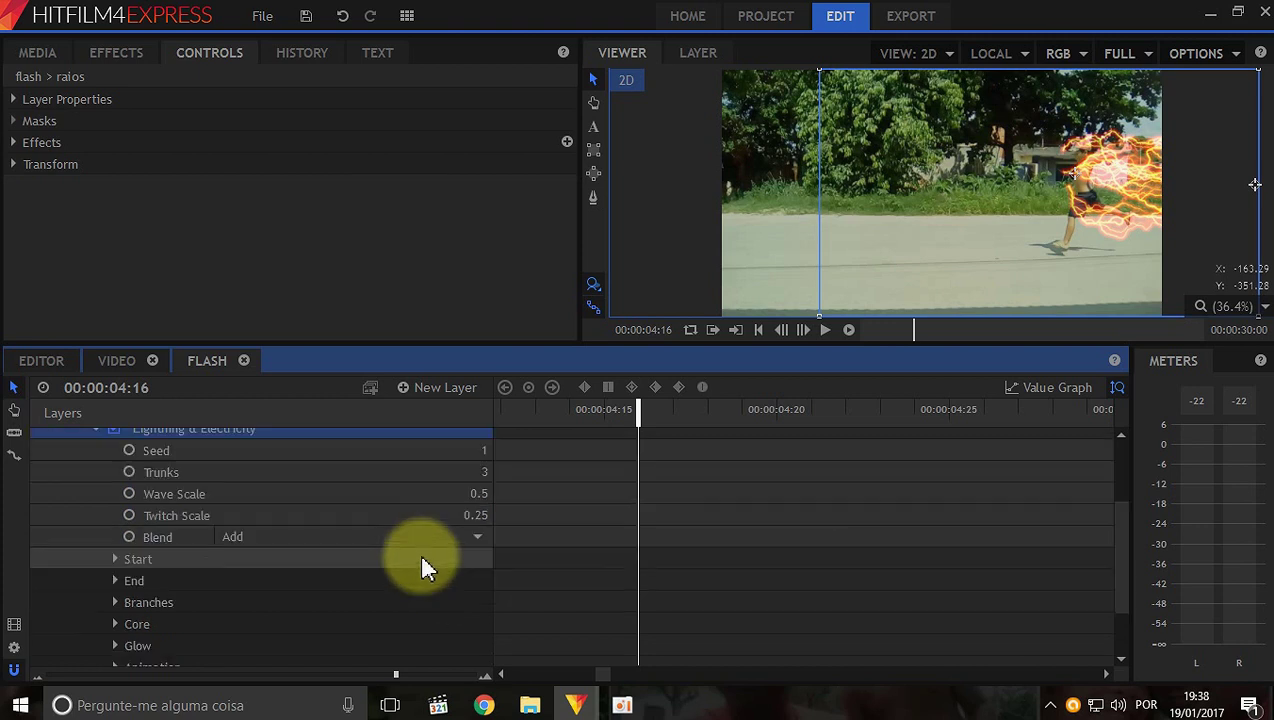
{"action": "left_click", "coordinate": [113, 559]}
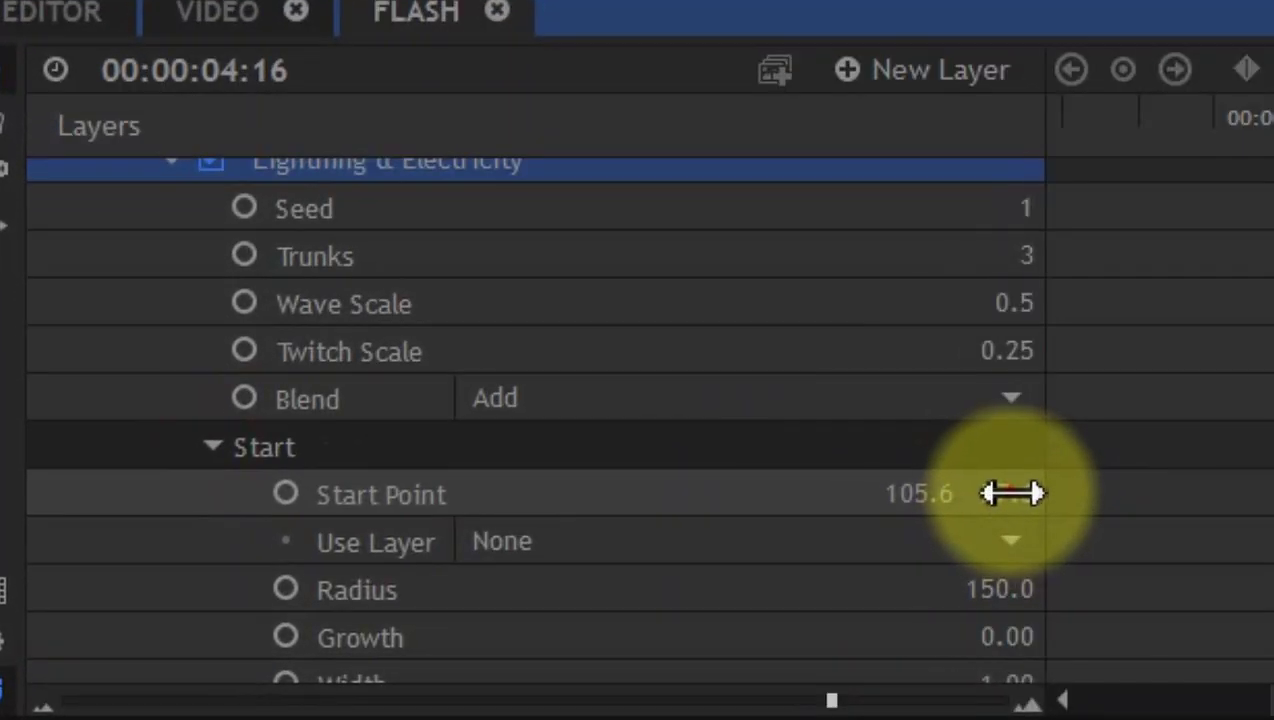
{"action": "left_click", "coordinate": [495, 578]}
{"action": "mouse_move", "coordinate": [1005, 492]}
{"action": "left_mouse_down"}
{"action": "mouse_move", "coordinate": [1003, 455]}
{"action": "mouse_move", "coordinate": [1012, 490]}
{"action": "left_mouse_up"}
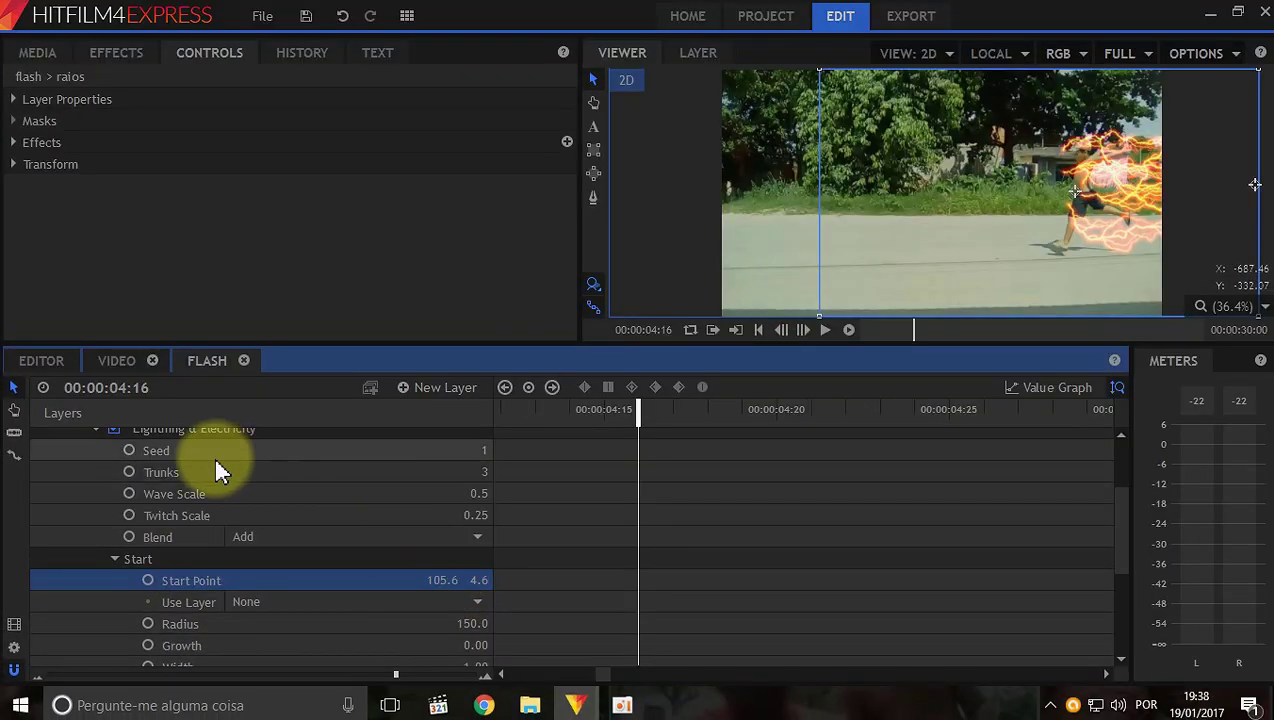
{"action": "left_click", "coordinate": [94, 545]}
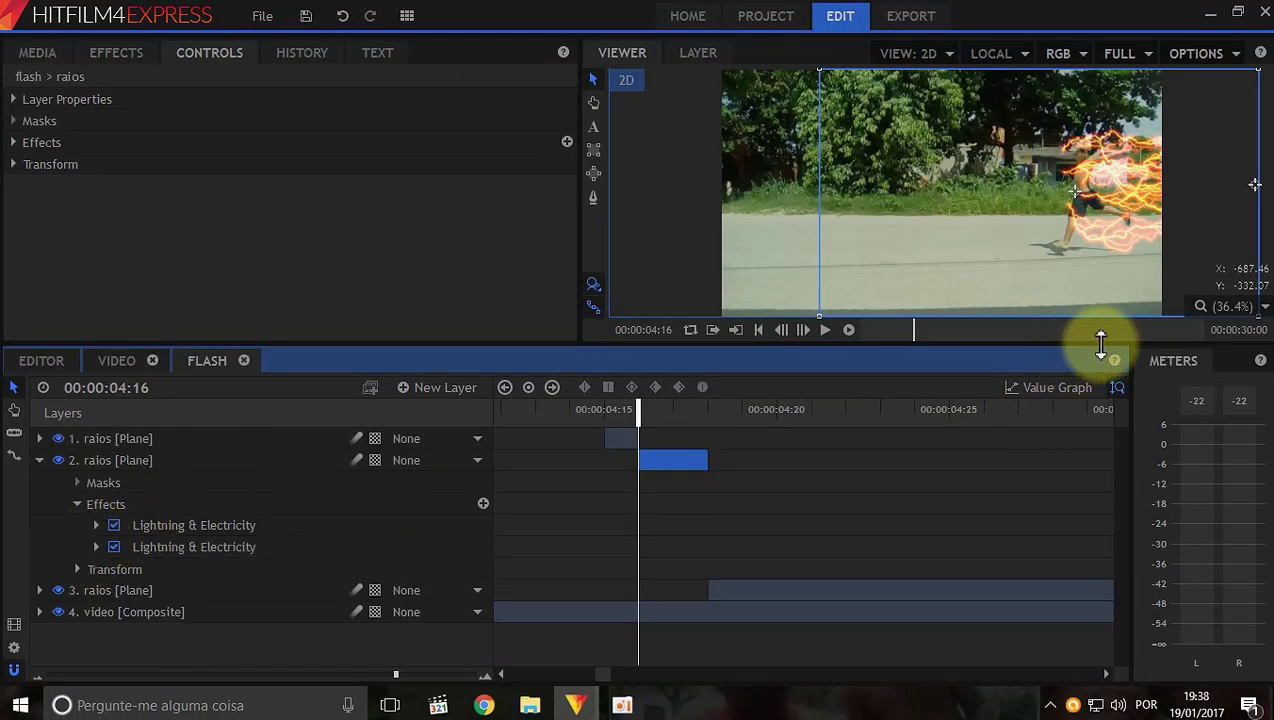
Split the second raios plane at 00:00:04:17 and collapse its properties.
{"action": "left_click", "coordinate": [810, 336]}
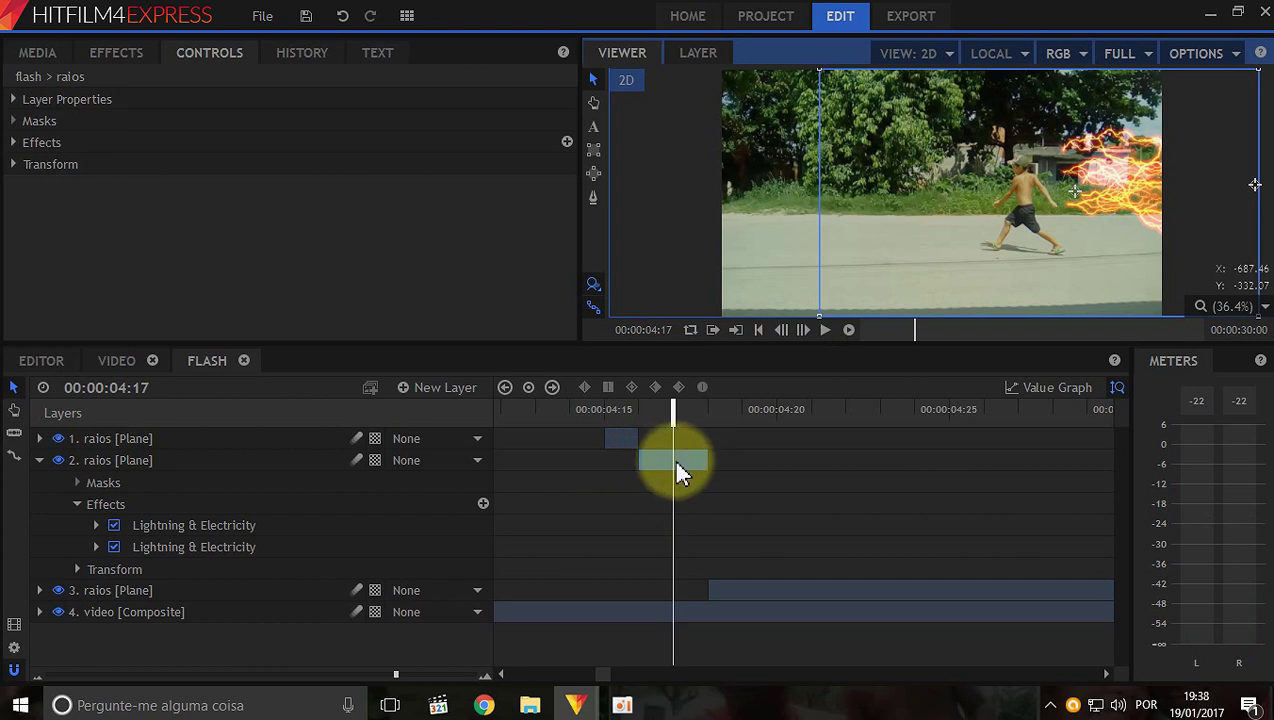
{"action": "left_click", "coordinate": [678, 464]}
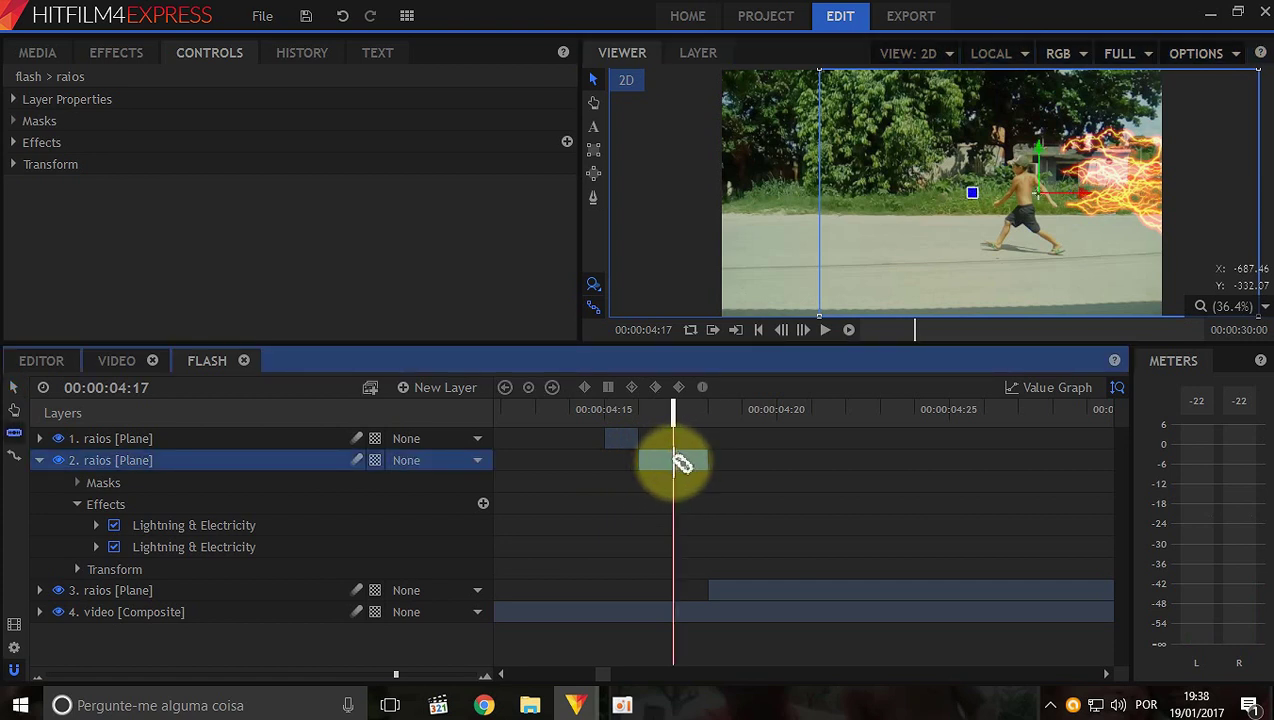
{"action": "key", "text": "ctrl+shift+d"}
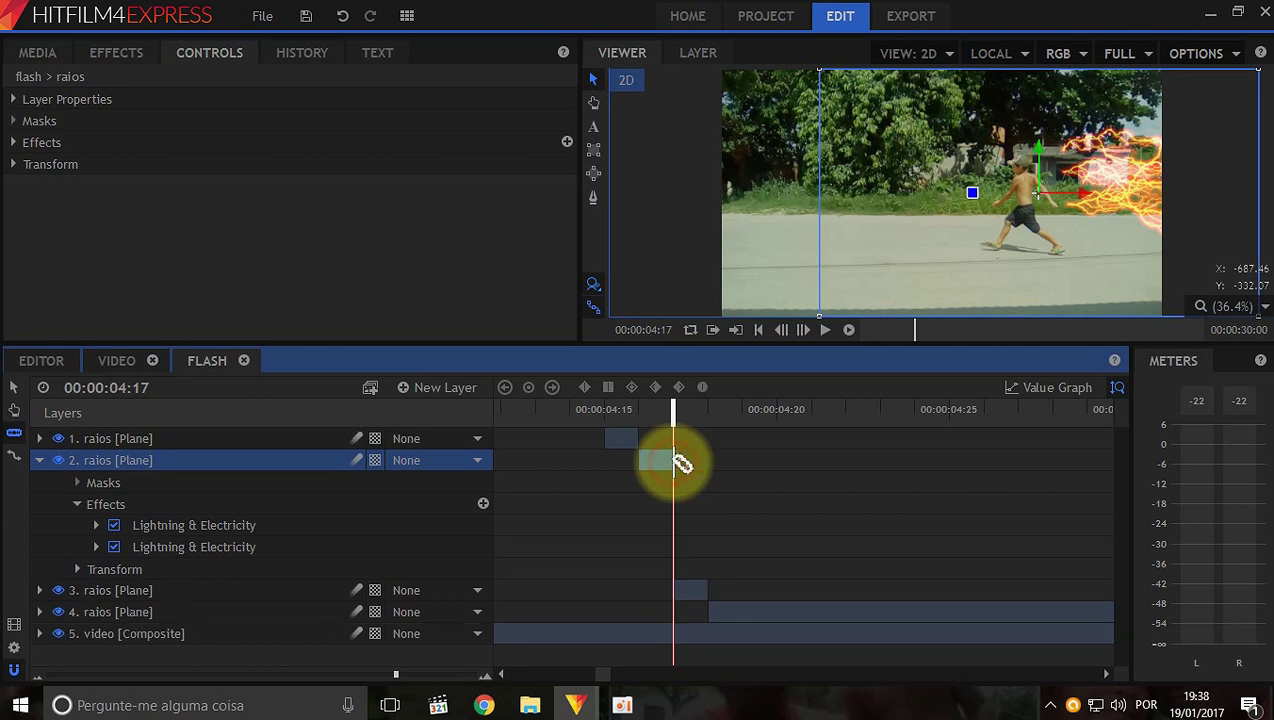
{"action": "left_click", "coordinate": [72, 504]}
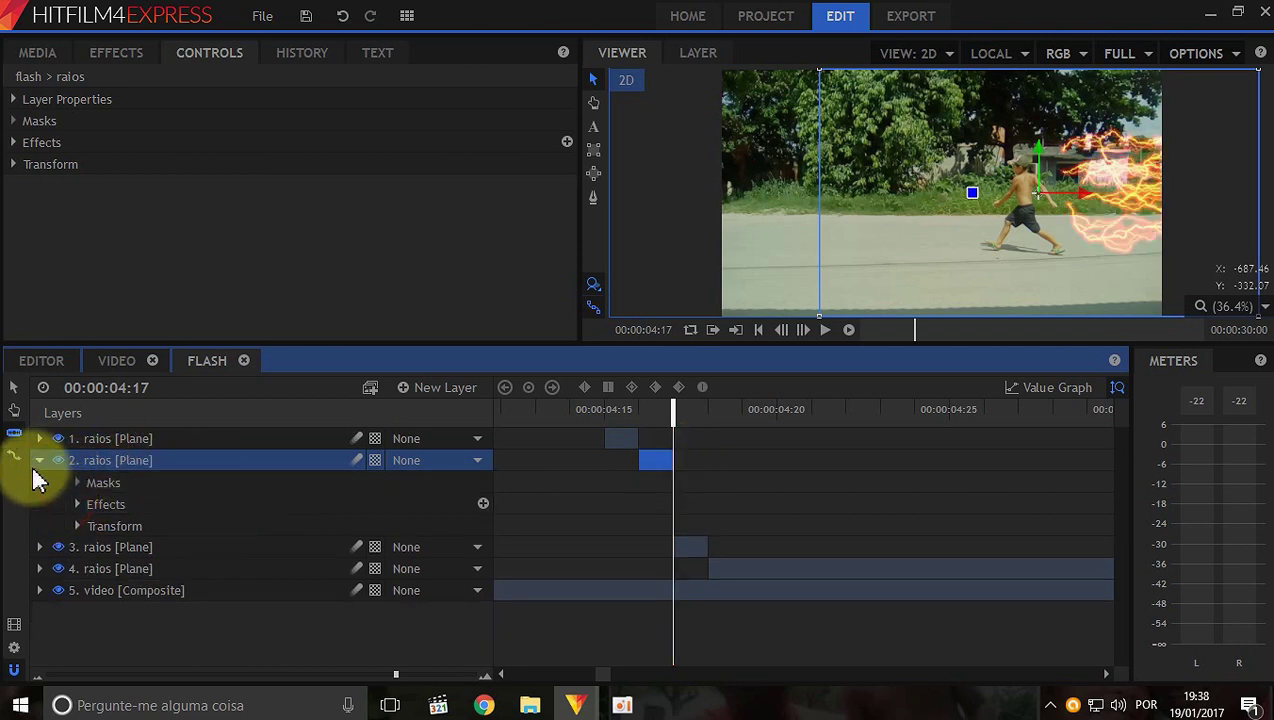
{"action": "left_click", "coordinate": [39, 460]}
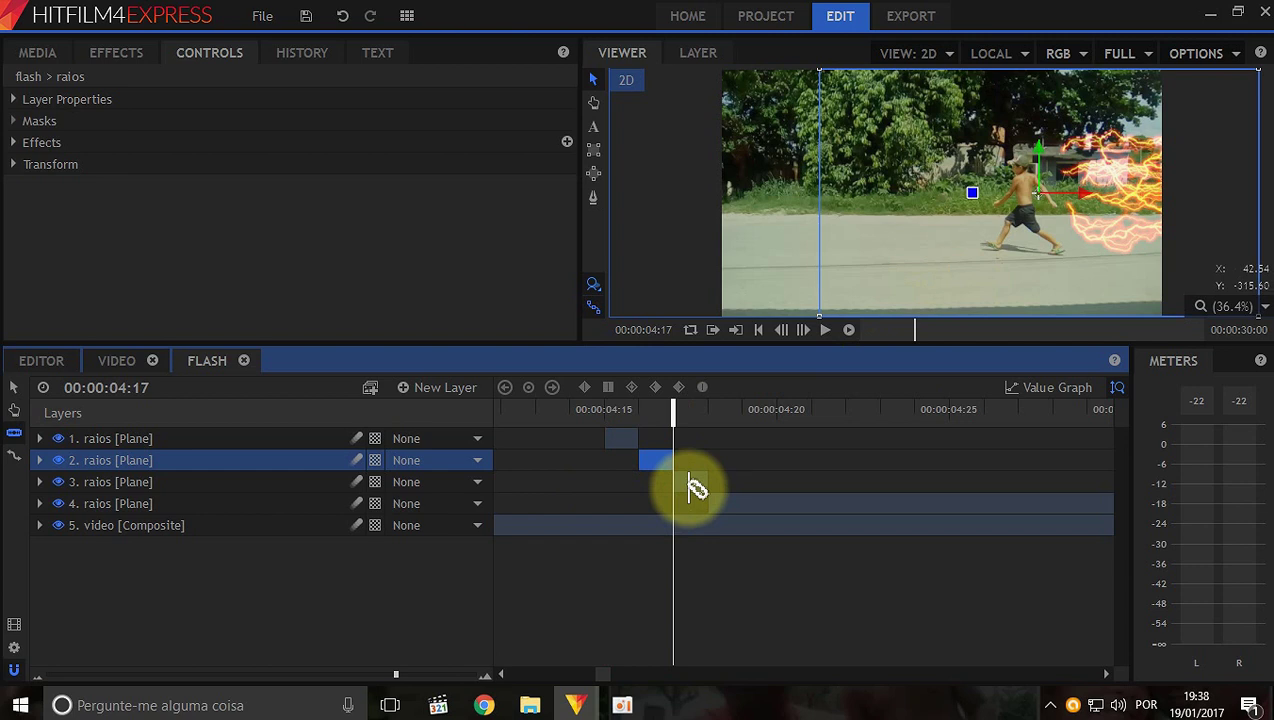
Shift the third raios plane horizontally so its lightning follows the runner at 00:00:04:17.
{"action": "left_click", "coordinate": [689, 487]}
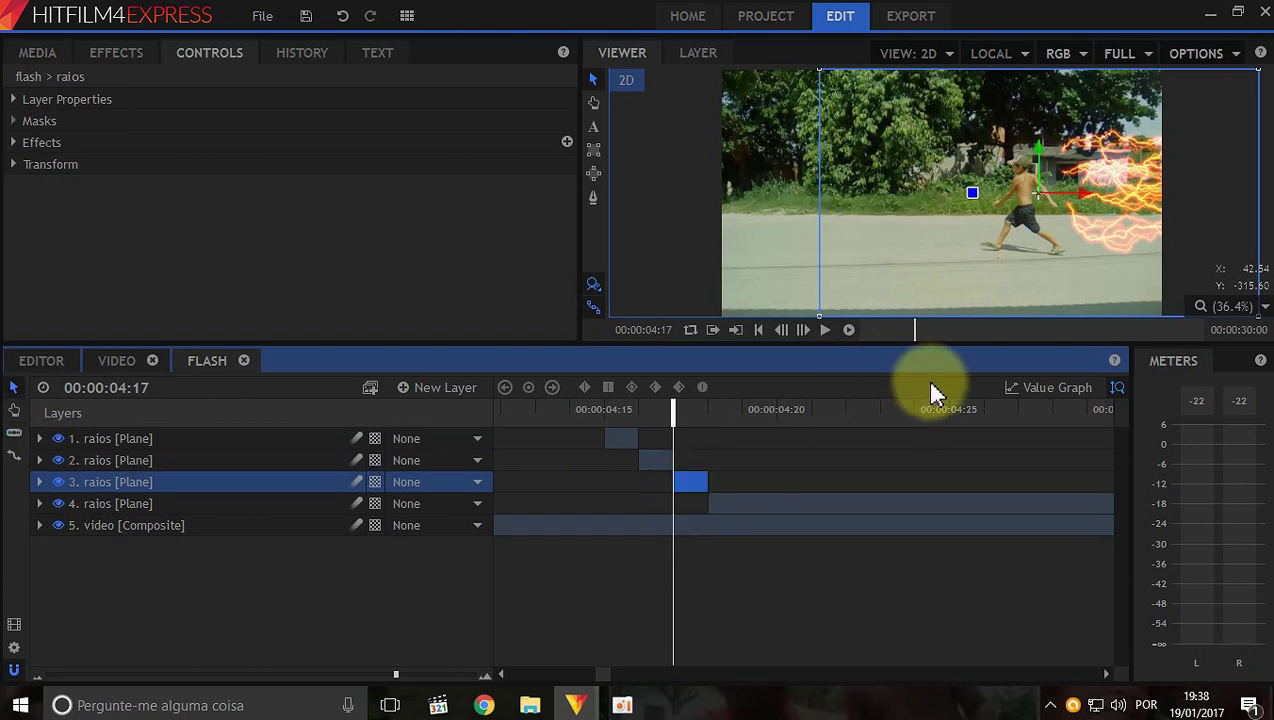
{"action": "left_click_drag", "start_coordinate": [1080, 185], "coordinate": [1013, 200]}
{"action": "scroll", "coordinate": [958, 205], "scroll_direction": "up", "scroll_amount": 2}
At 00:00:04:18, shift the fourth raios plane horizontally so its lightning trails just behind the runner.
{"action": "left_click", "coordinate": [804, 329]}
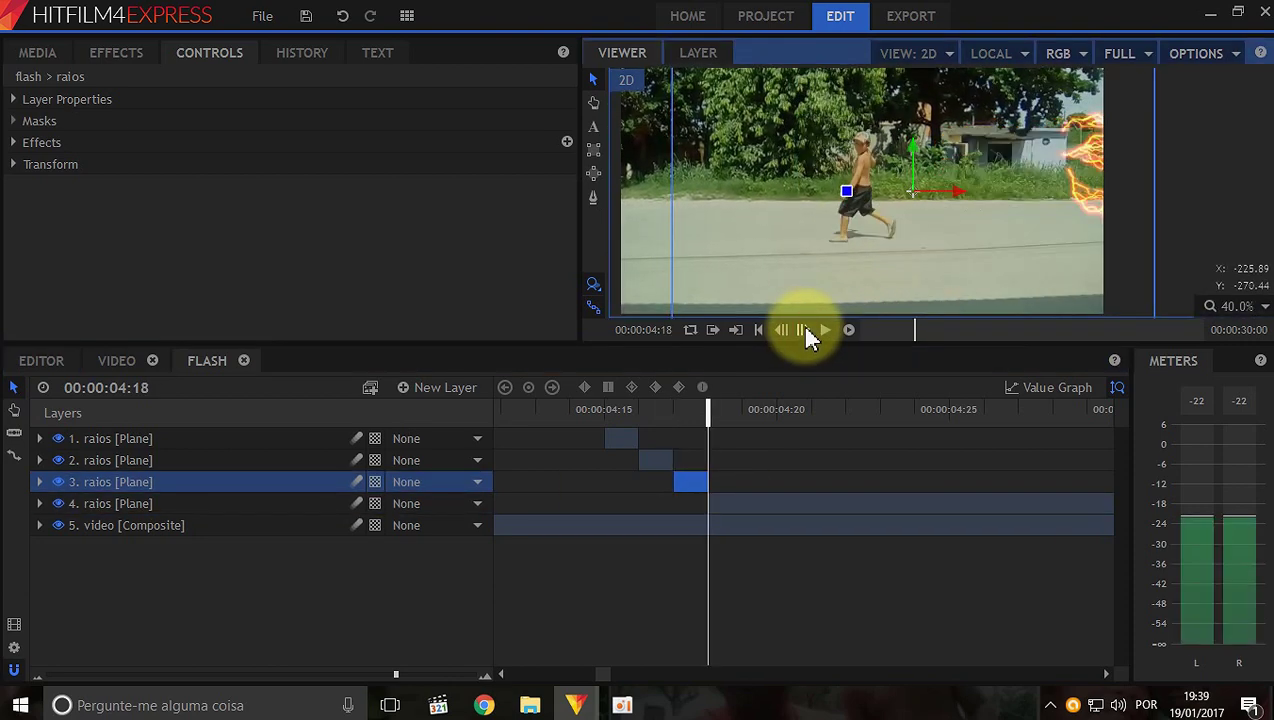
{"action": "left_click", "coordinate": [735, 506]}
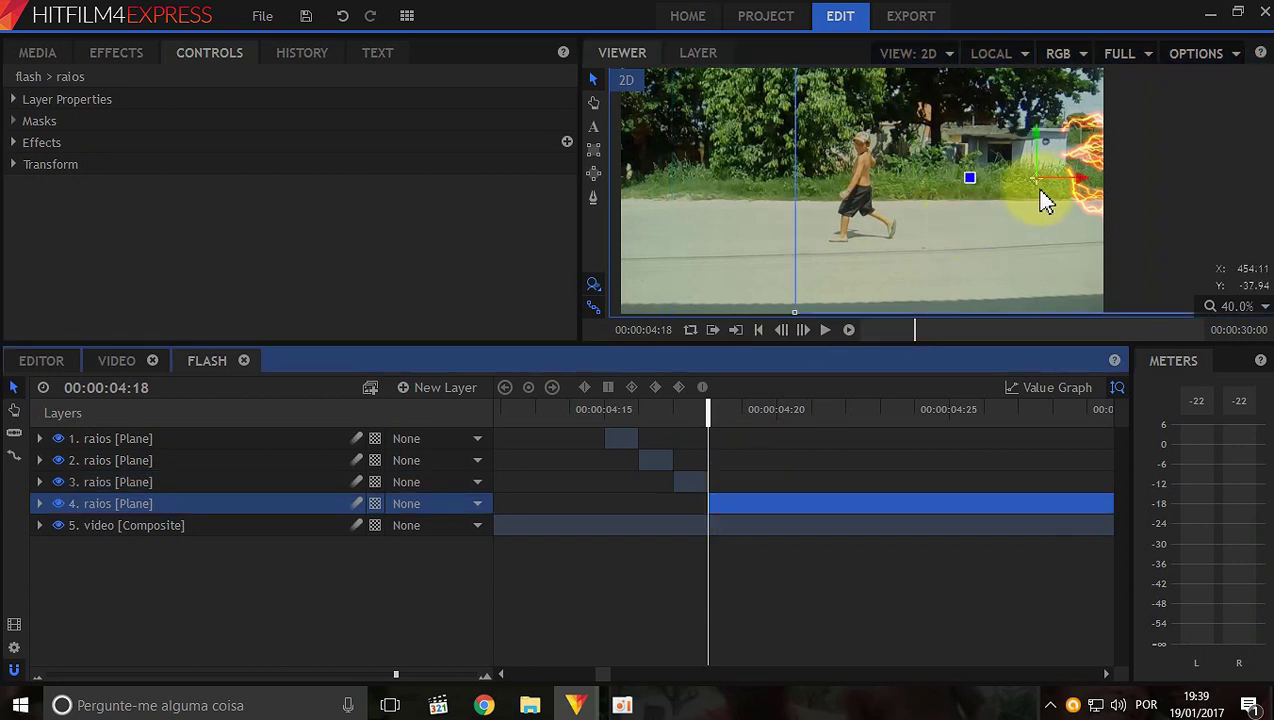
{"action": "left_click_drag", "start_coordinate": [1081, 193], "coordinate": [880, 228]}
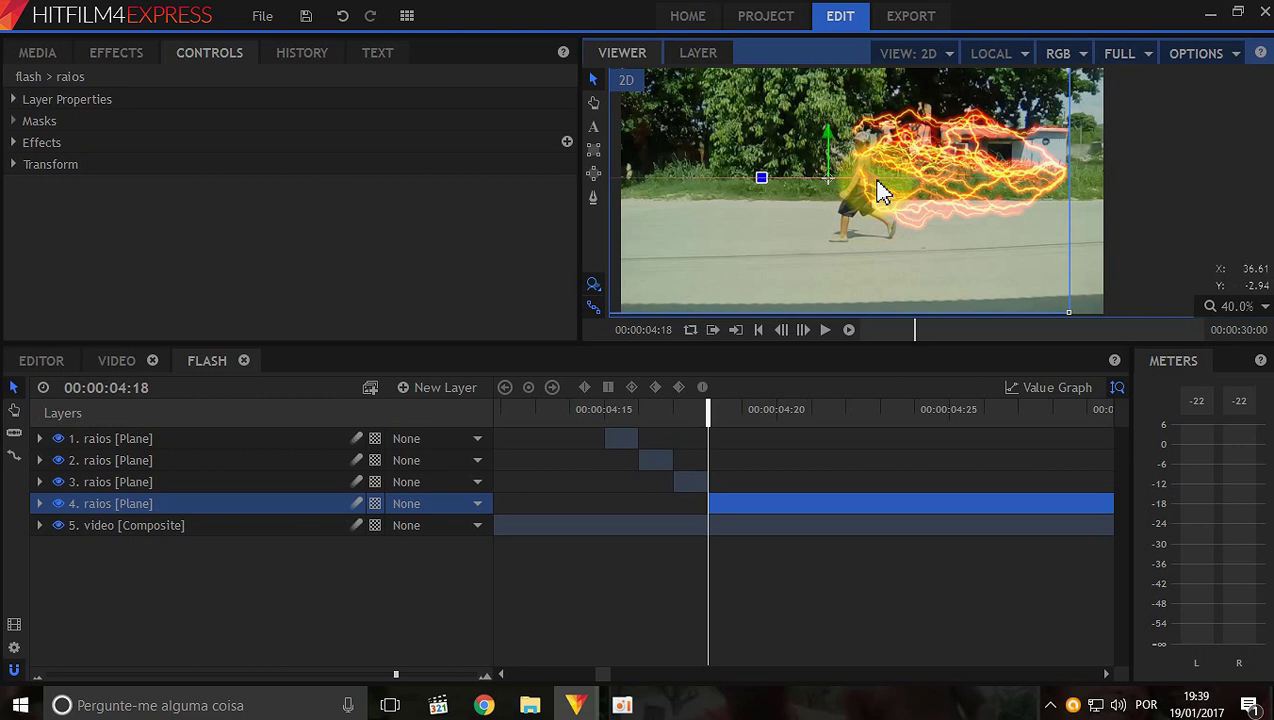
{"action": "left_click_drag", "start_coordinate": [880, 190], "coordinate": [916, 194]}
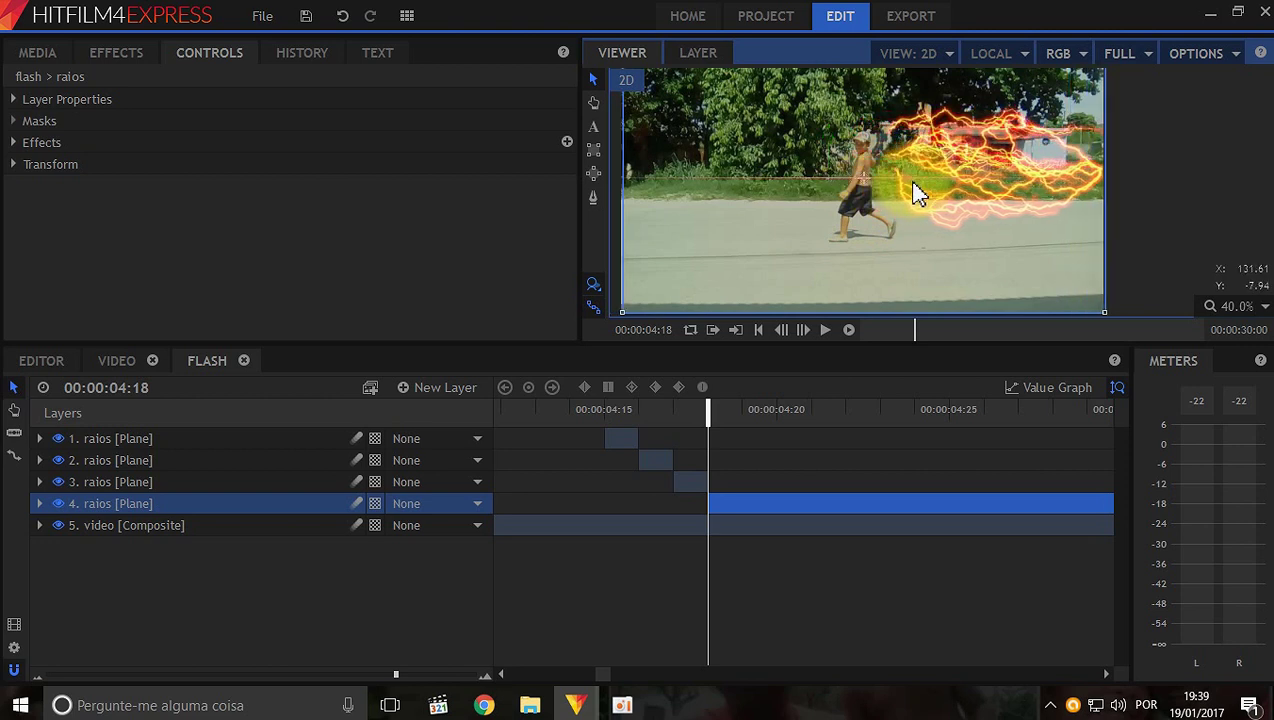
Set the horizontal Start Point value of the fourth raios plane's first Lightning & Electricity effect to 23.6.
{"action": "left_click", "coordinate": [39, 503]}
{"action": "left_click", "coordinate": [77, 547]}
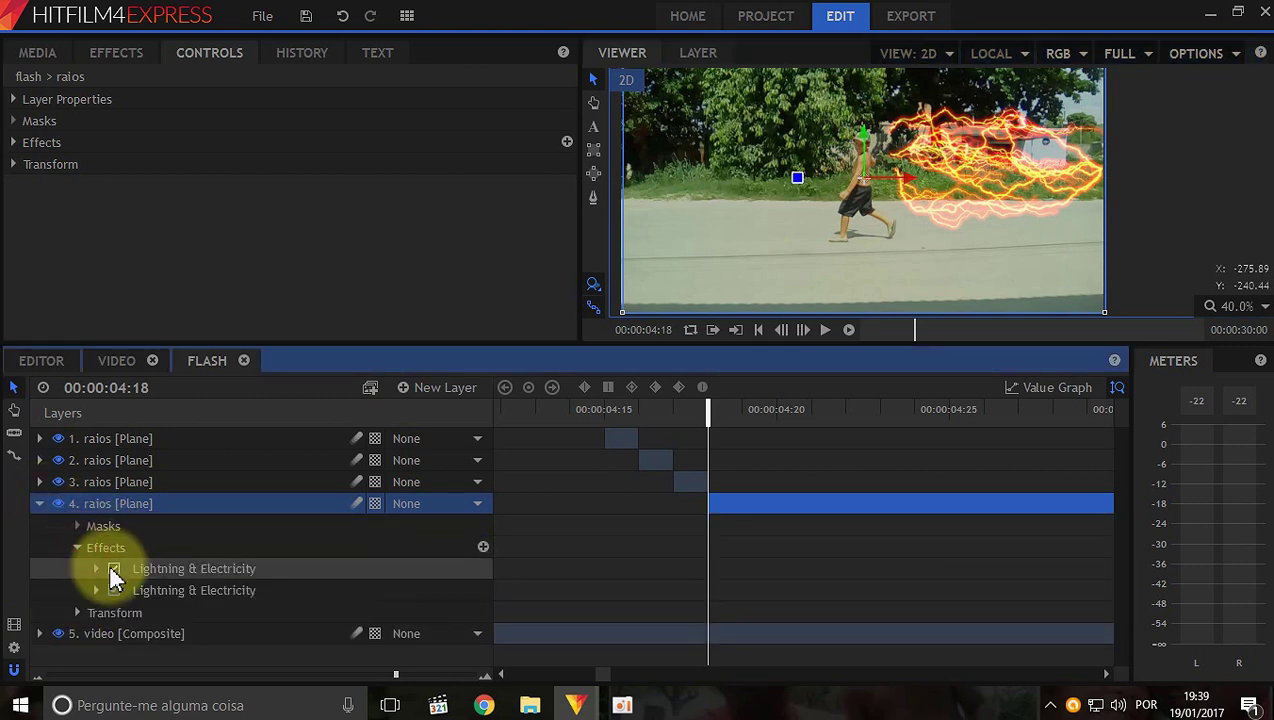
{"action": "left_click", "coordinate": [96, 568]}
{"action": "scroll", "coordinate": [183, 575], "scroll_direction": "down", "scroll_amount": 5}
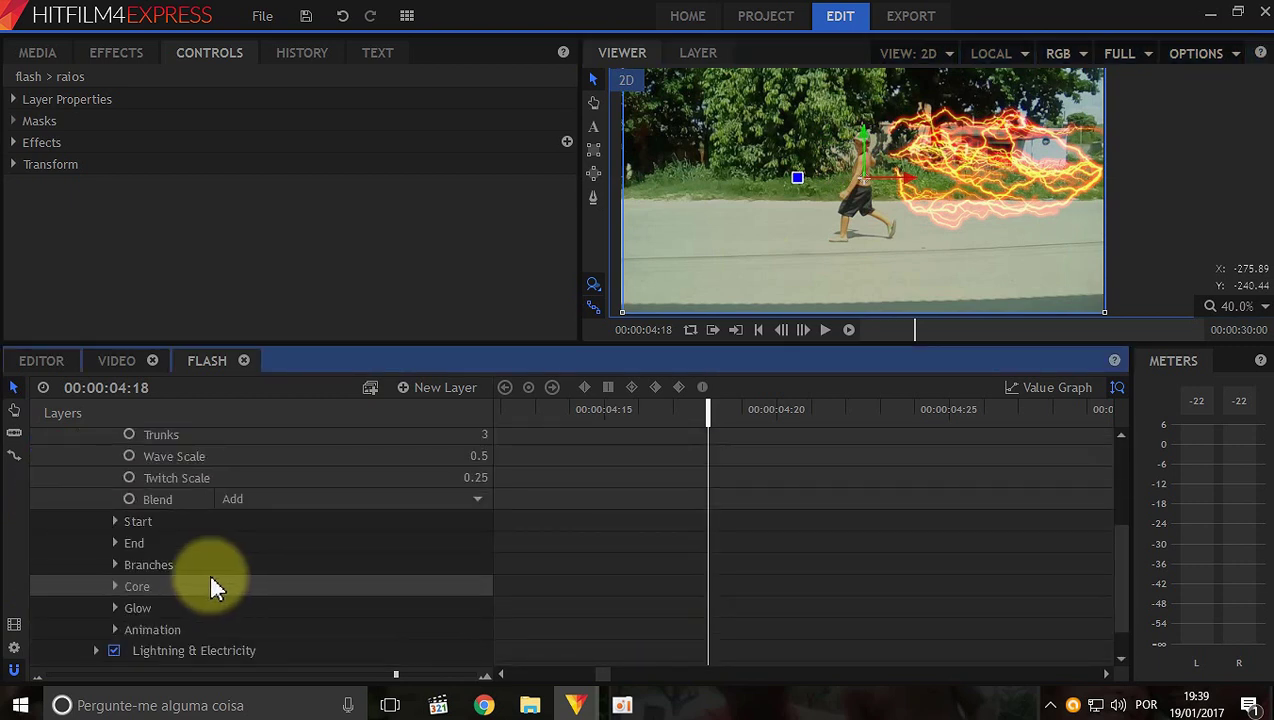
{"action": "left_click", "coordinate": [114, 521]}
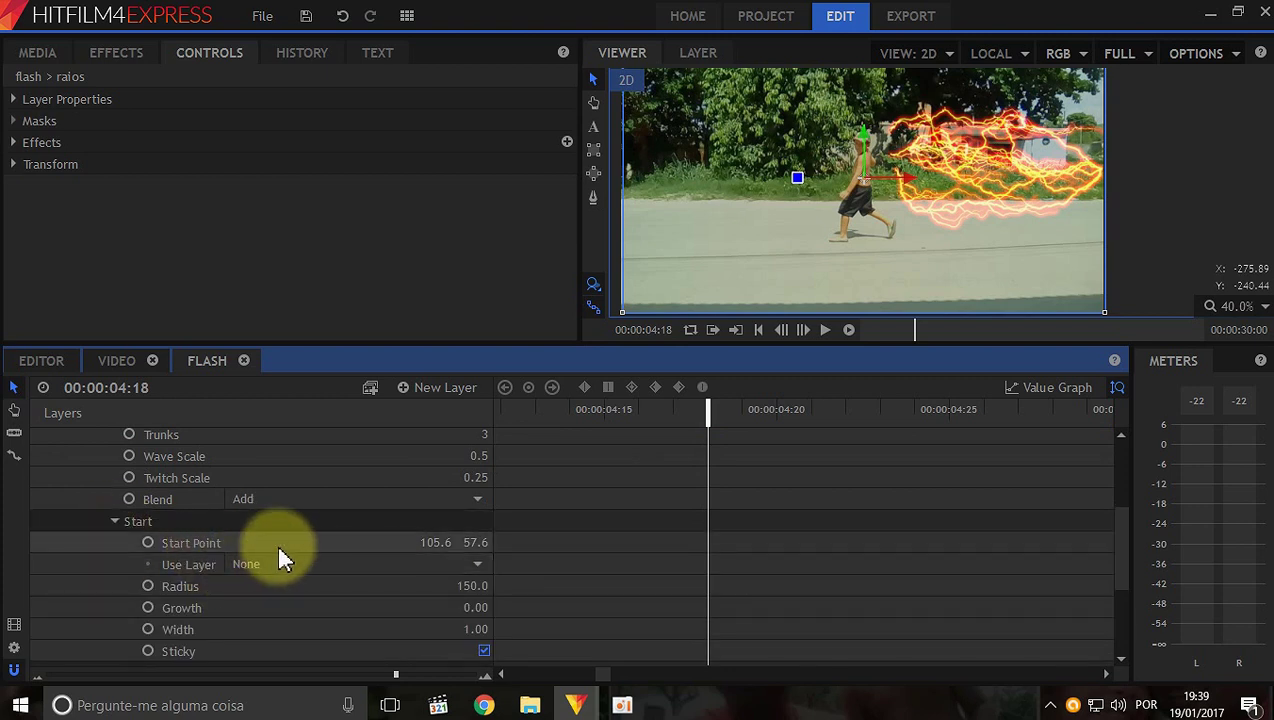
{"action": "left_click_drag", "start_coordinate": [434, 542], "coordinate": [426, 541]}
Reposition the first Lightning & Electricity effect's Start Point to about 14.8, 51.8, near the runner's neck.
{"action": "scroll", "coordinate": [838, 200], "scroll_direction": "up", "scroll_amount": 3}
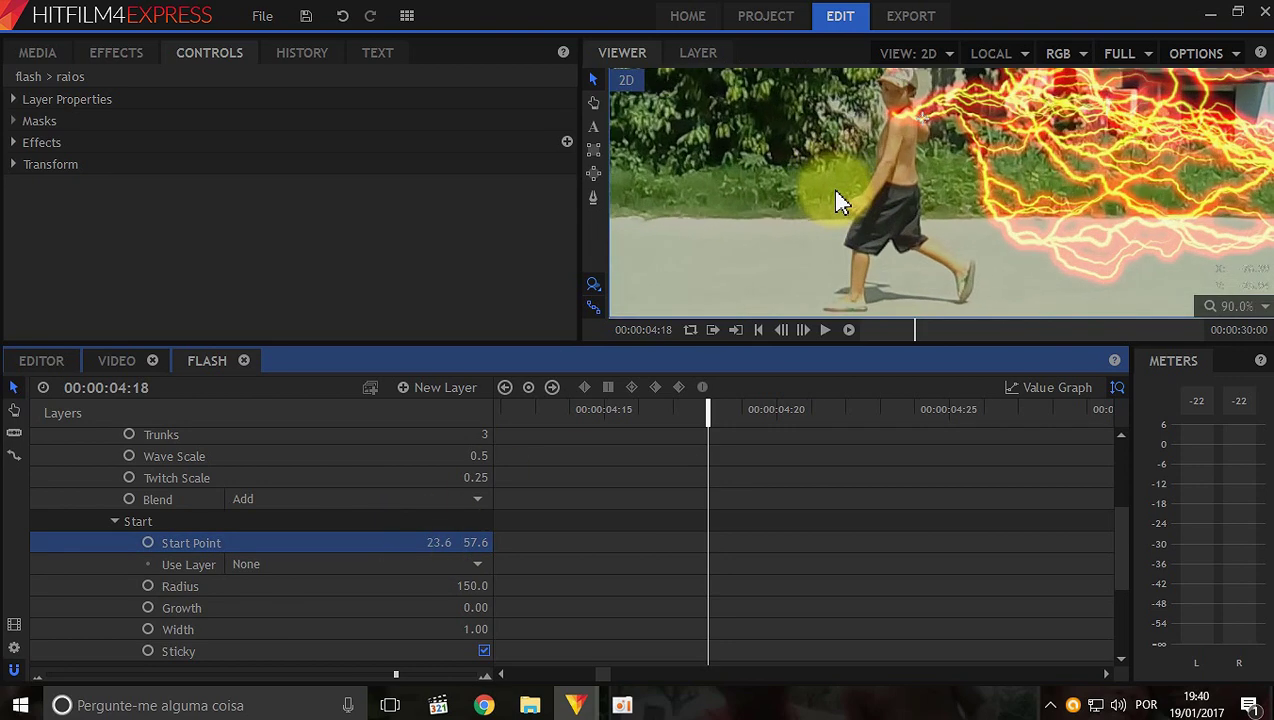
{"action": "left_click", "coordinate": [838, 200]}
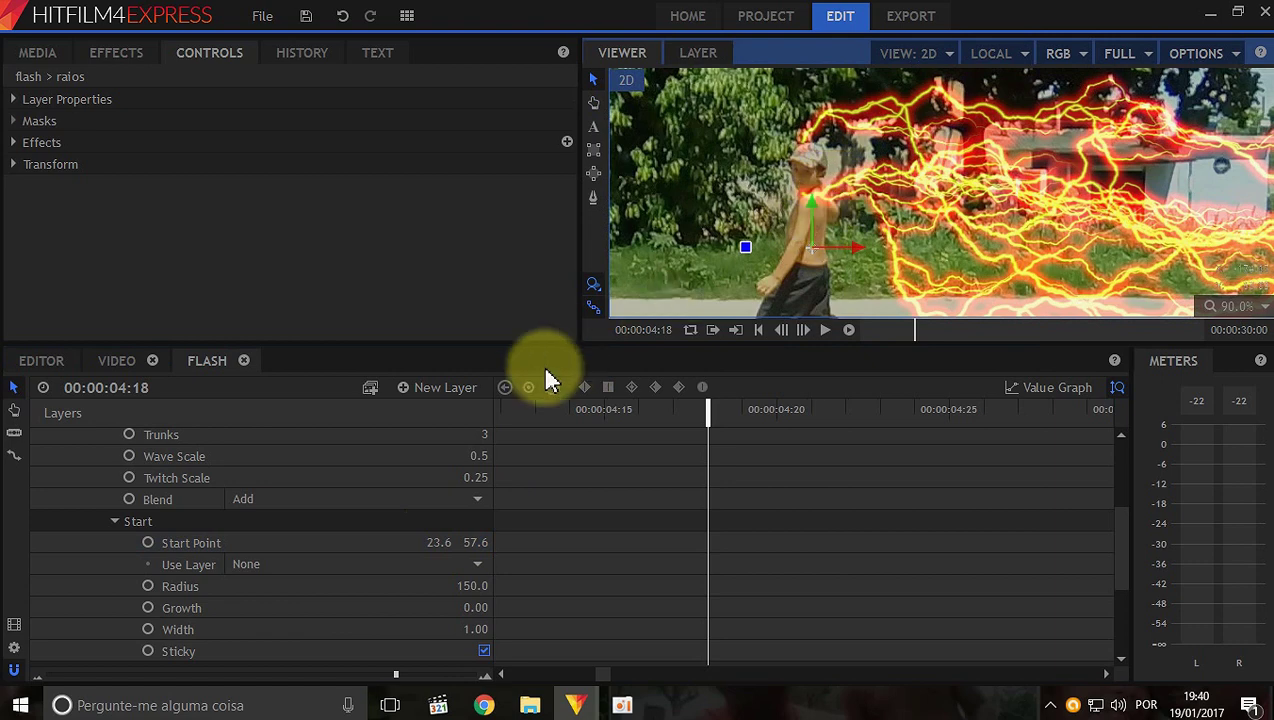
{"action": "scroll", "coordinate": [265, 510], "scroll_direction": "up", "scroll_amount": 3}
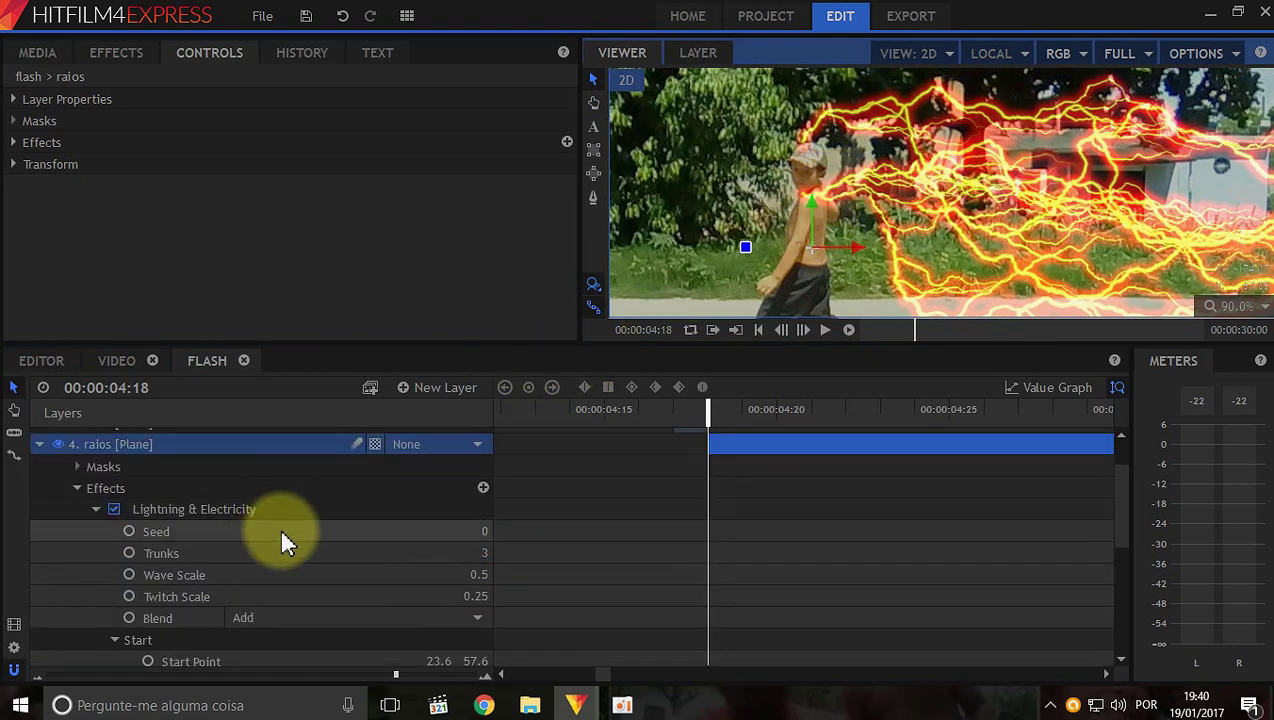
{"action": "left_click", "coordinate": [297, 509]}
{"action": "left_click_drag", "start_coordinate": [834, 215], "coordinate": [849, 200]}
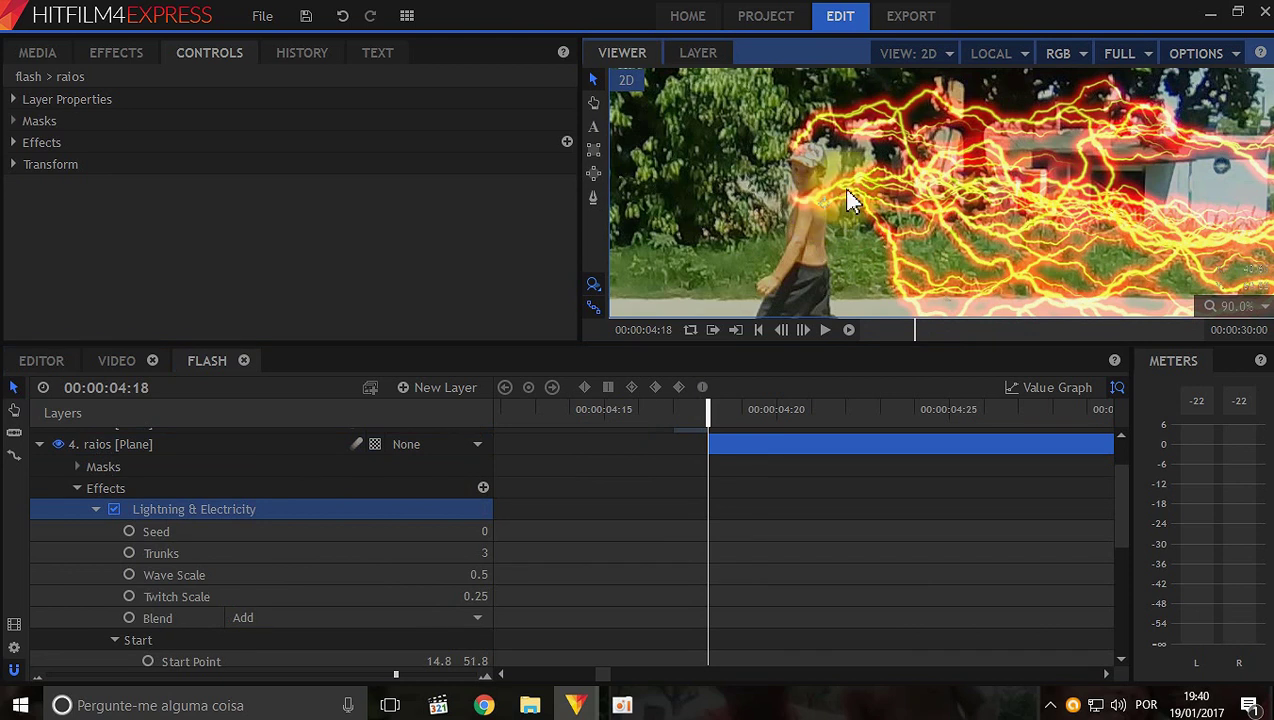
Reposition the Start Point of the fourth raios plane's second Lightning & Electricity effect onto the runner's upper back.
{"action": "scroll", "coordinate": [849, 200], "scroll_direction": "down", "scroll_amount": 1}
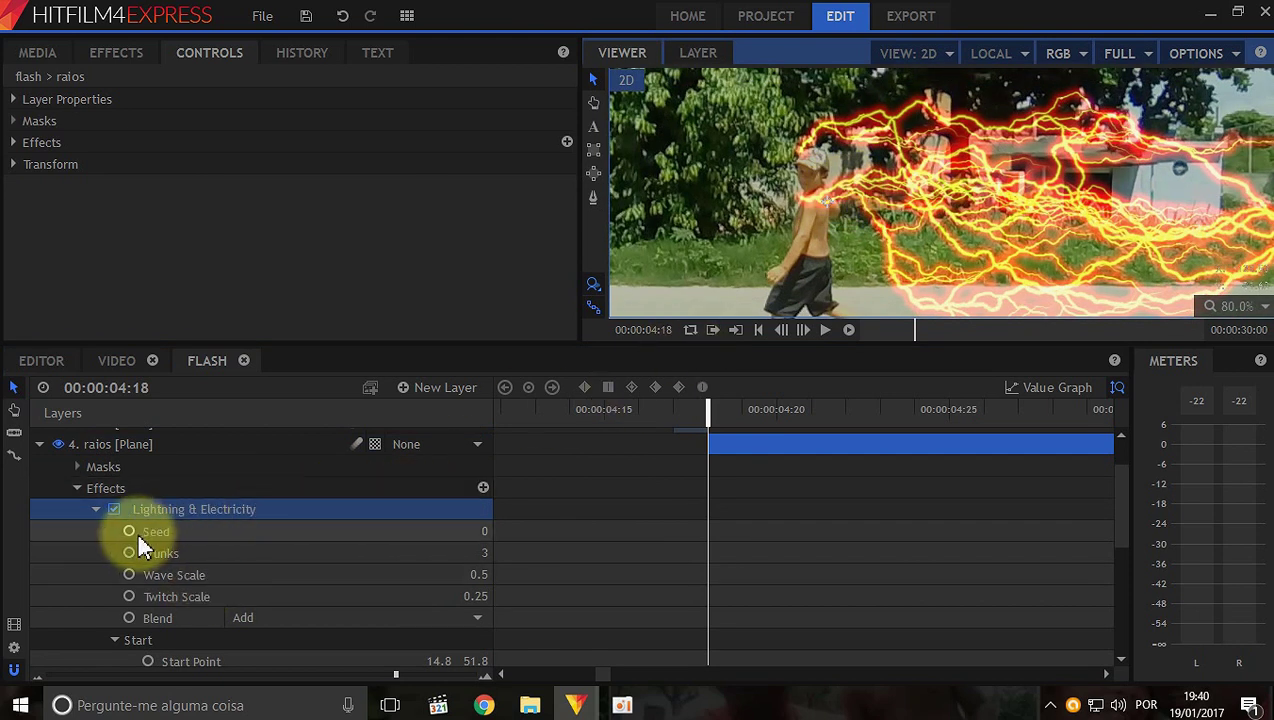
{"action": "left_click", "coordinate": [95, 509]}
{"action": "left_click", "coordinate": [194, 593]}
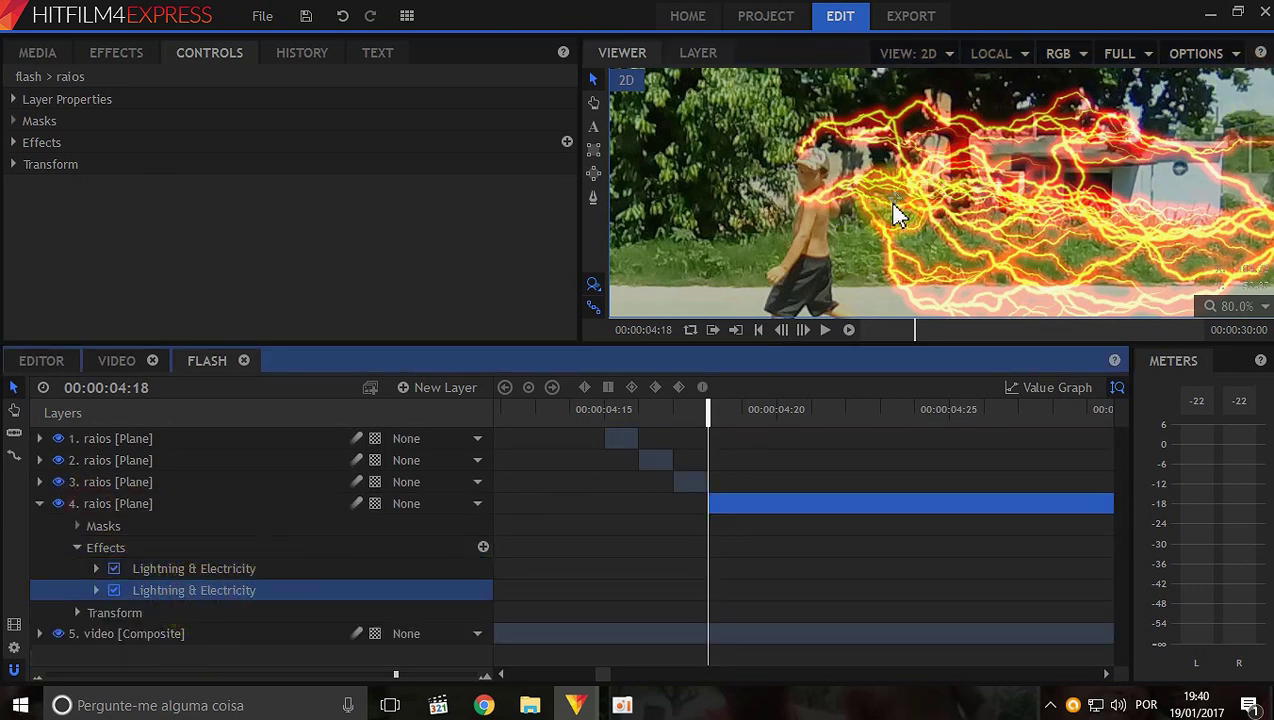
{"action": "left_click", "coordinate": [897, 215]}
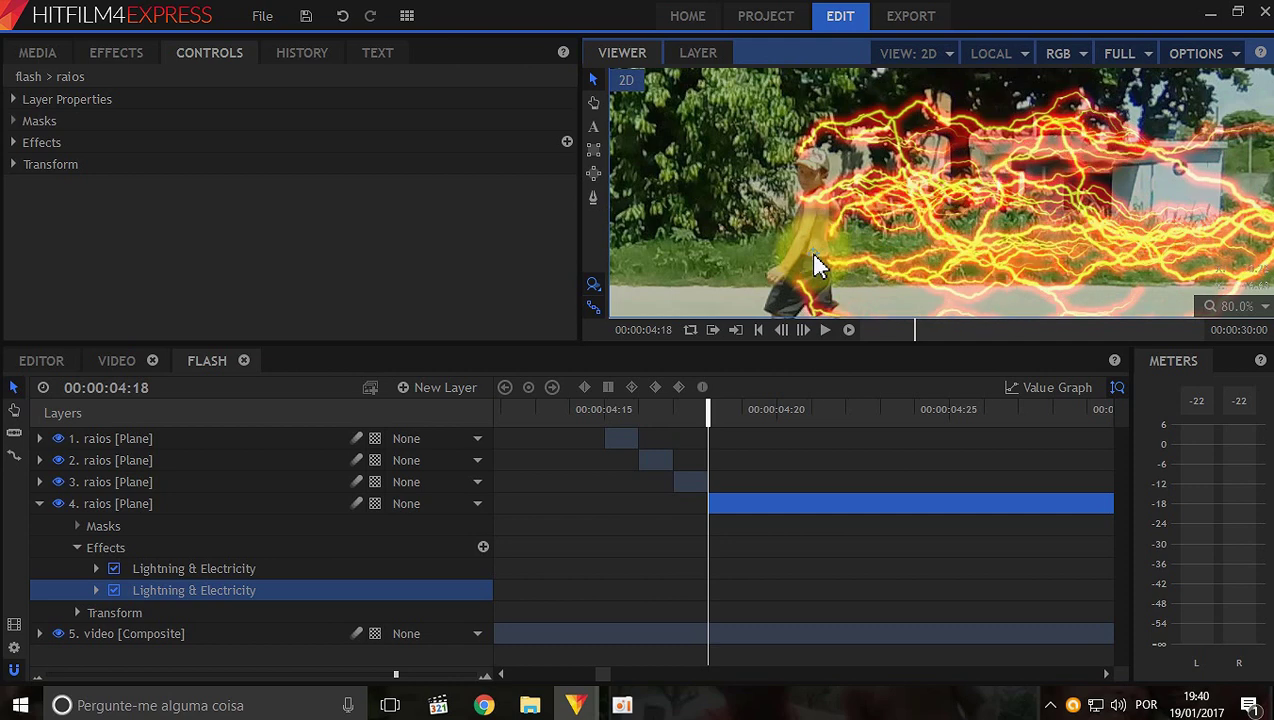
{"action": "scroll", "coordinate": [810, 258], "scroll_direction": "down", "scroll_amount": 3}
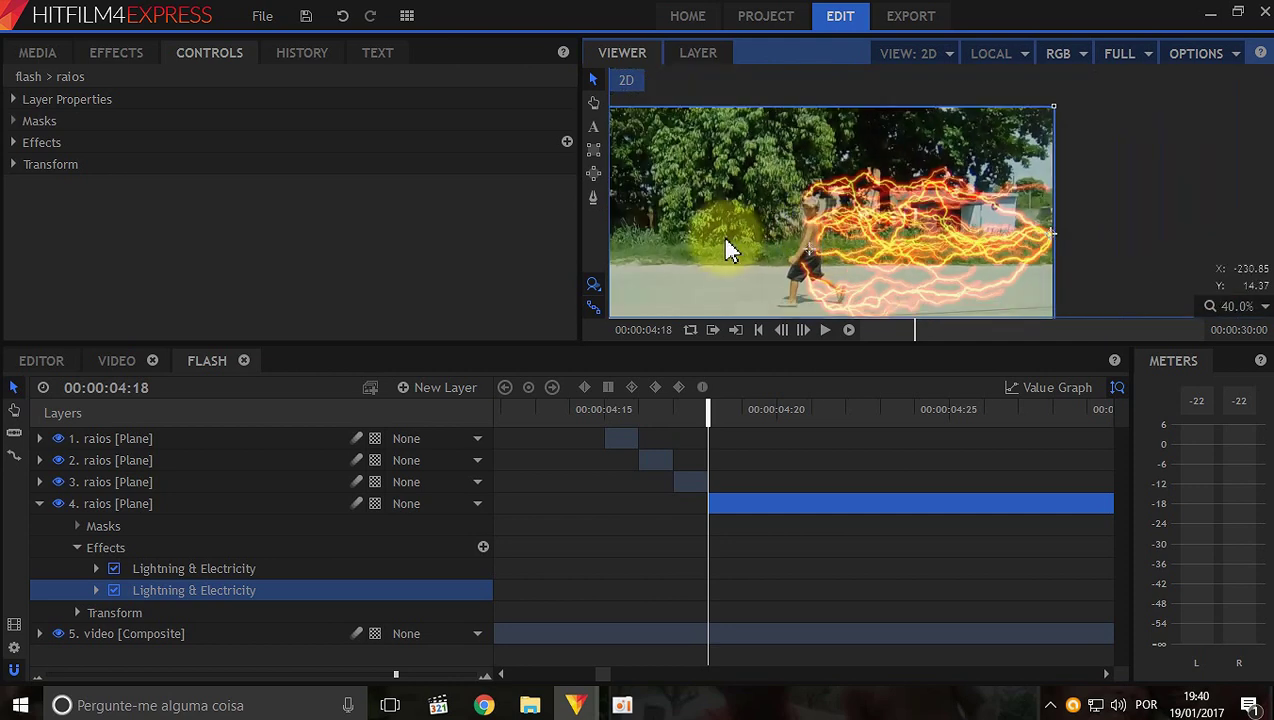
{"action": "left_click_drag", "start_coordinate": [721, 234], "coordinate": [800, 200]}
{"action": "scroll", "coordinate": [816, 208], "scroll_direction": "up", "scroll_amount": 2}
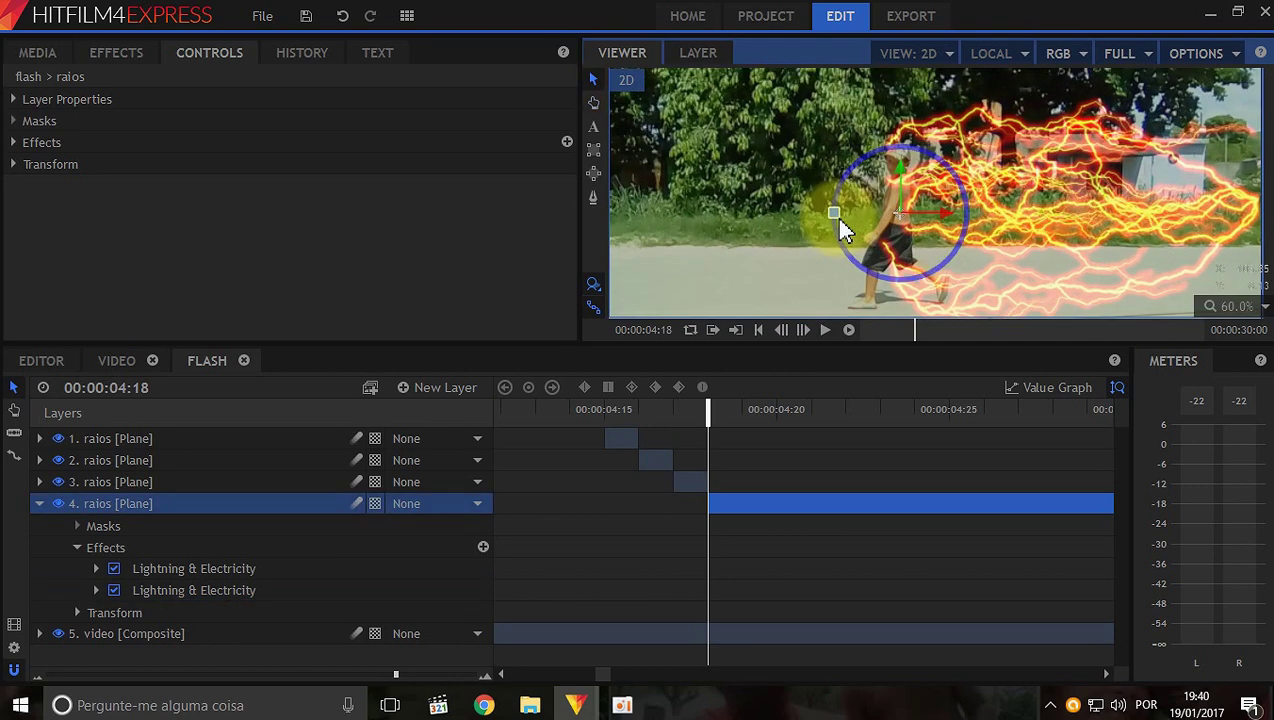
{"action": "left_click", "coordinate": [834, 214]}
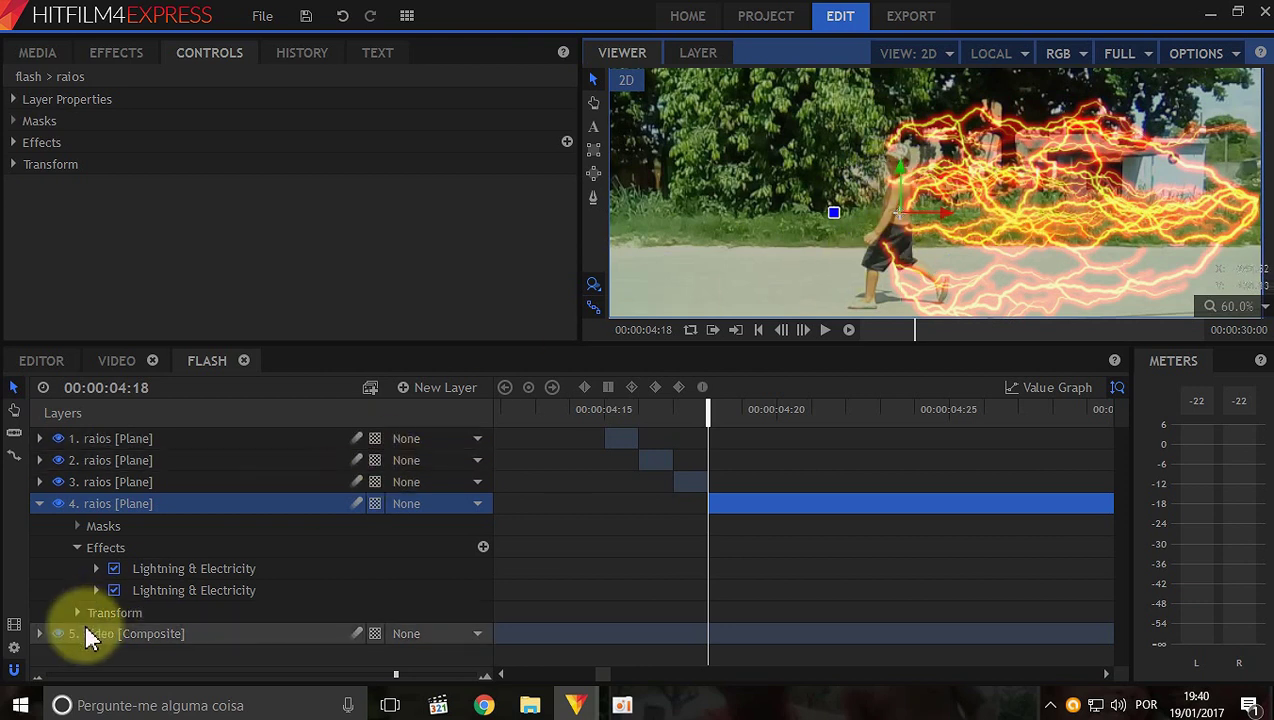
{"action": "left_click", "coordinate": [167, 590]}
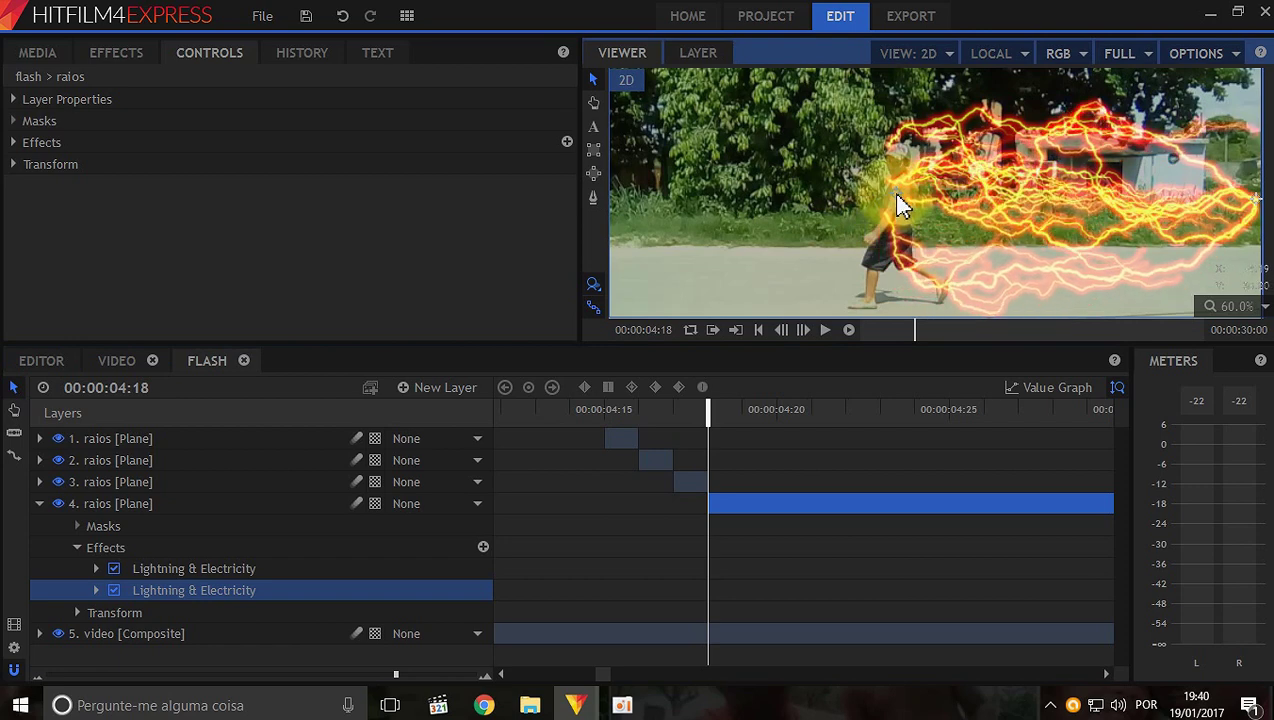
Enable keyframing for the End Point of the fourth raios plane's first Lightning & Electricity effect at 00:00:04:18.
{"action": "left_click", "coordinate": [96, 590]}
{"action": "scroll", "coordinate": [265, 620], "scroll_direction": "down", "scroll_amount": 1}
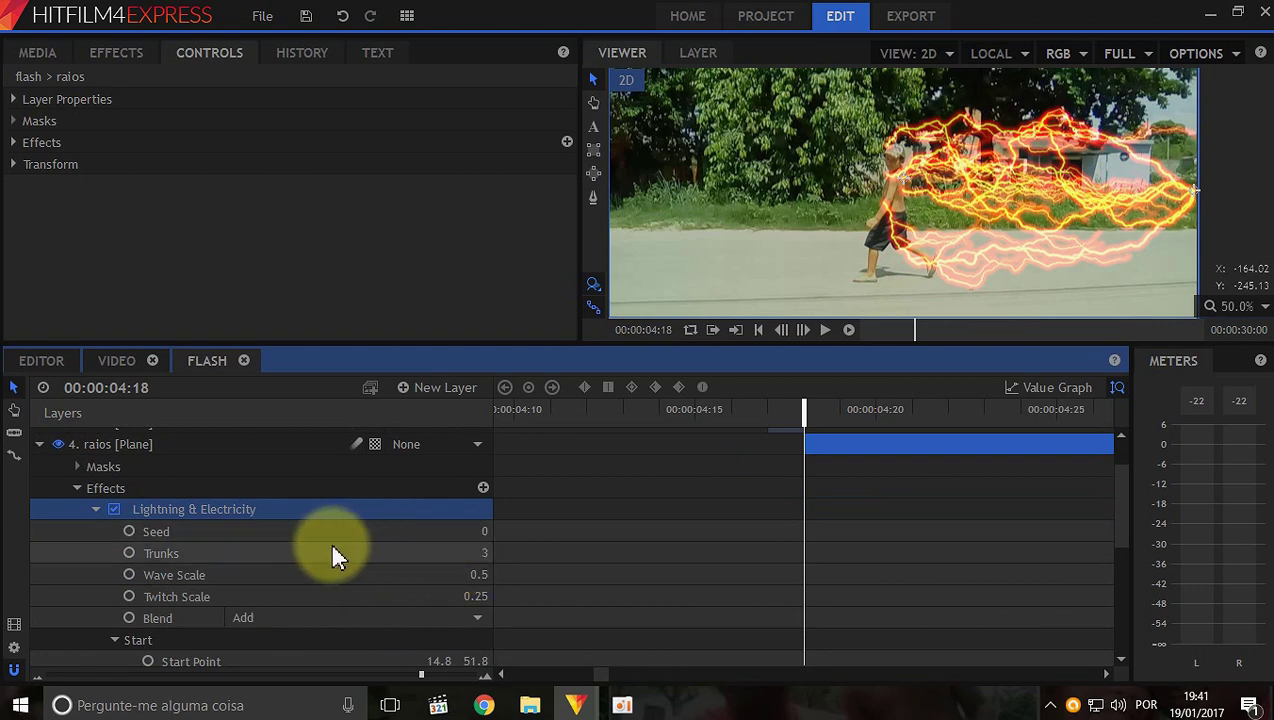
{"action": "scroll", "coordinate": [329, 540], "scroll_direction": "down", "scroll_amount": 3}
{"action": "scroll", "coordinate": [111, 540], "scroll_direction": "down", "scroll_amount": 3}
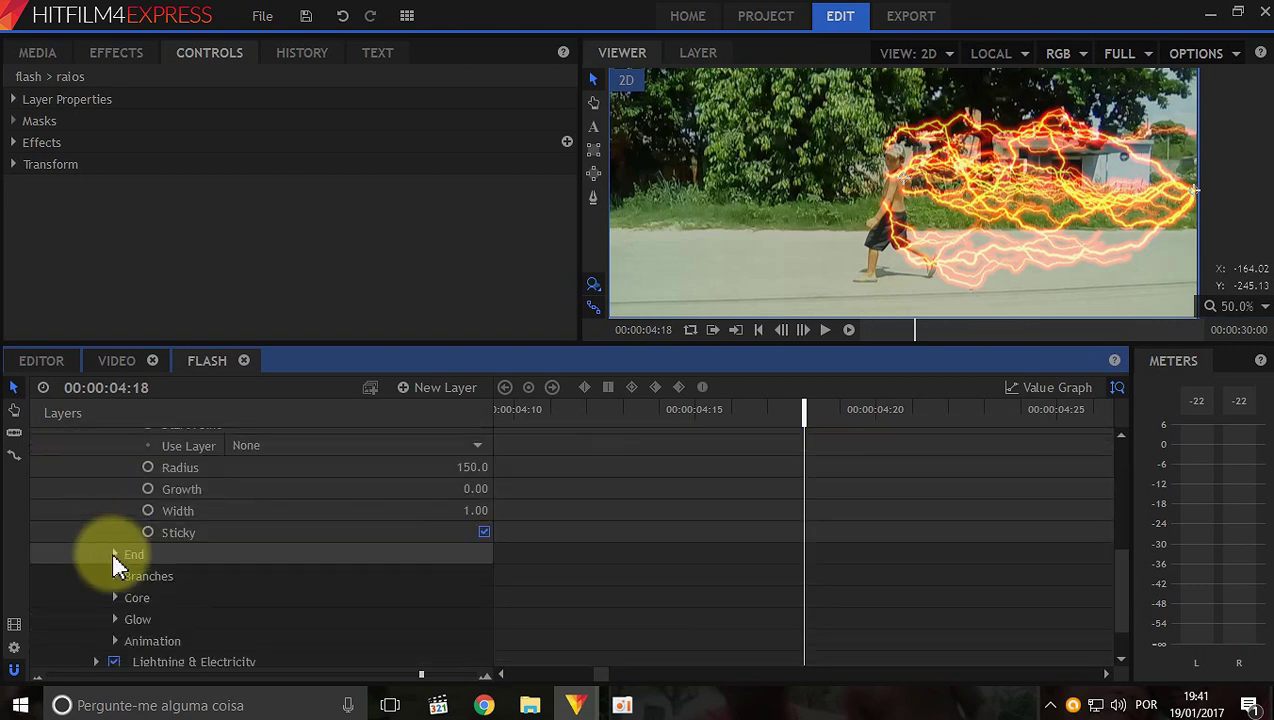
{"action": "left_click", "coordinate": [114, 556]}
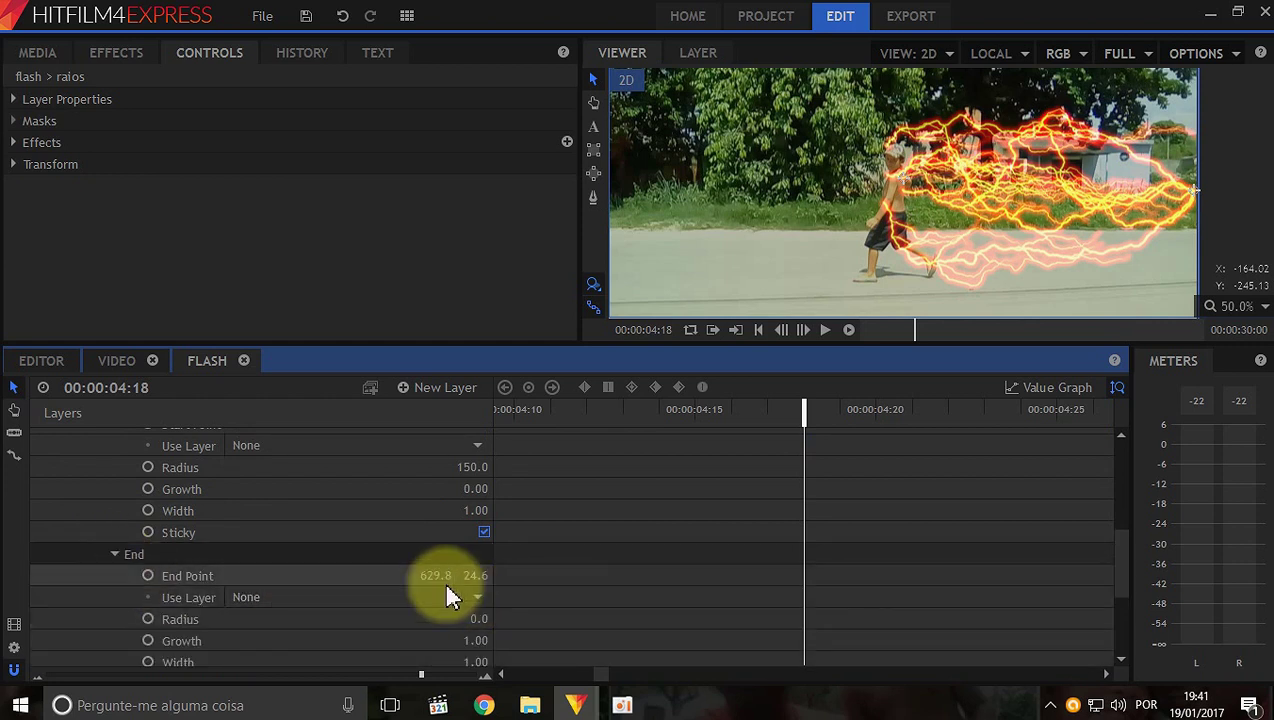
{"action": "scroll", "coordinate": [372, 569], "scroll_direction": "up", "scroll_amount": 3}
{"action": "scroll", "coordinate": [390, 595], "scroll_direction": "down", "scroll_amount": 4}
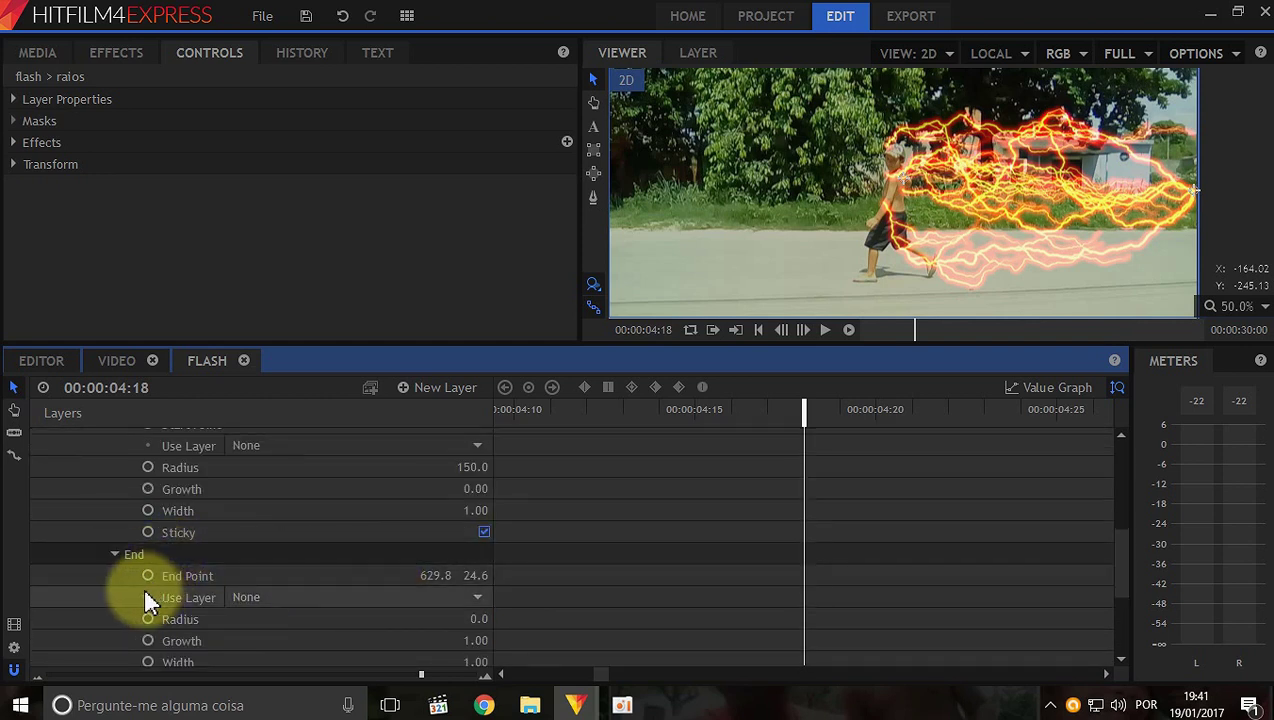
{"action": "left_click", "coordinate": [244, 577]}
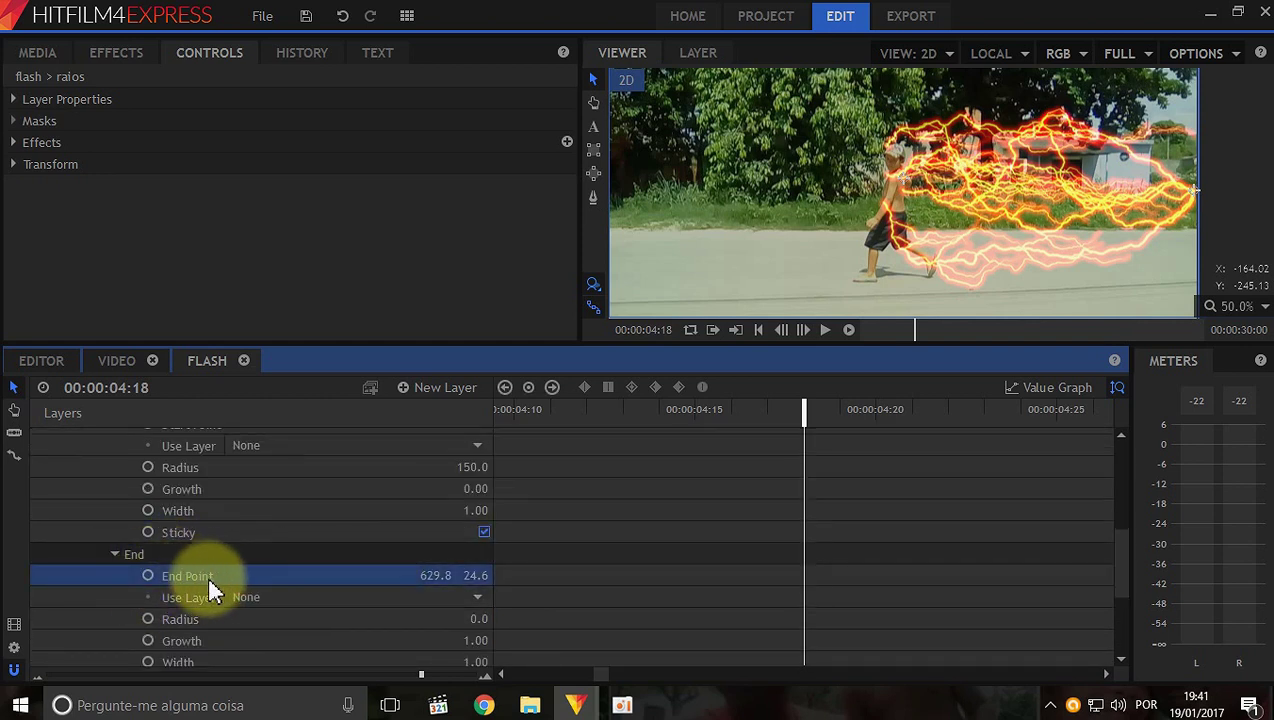
{"action": "left_click", "coordinate": [149, 577]}
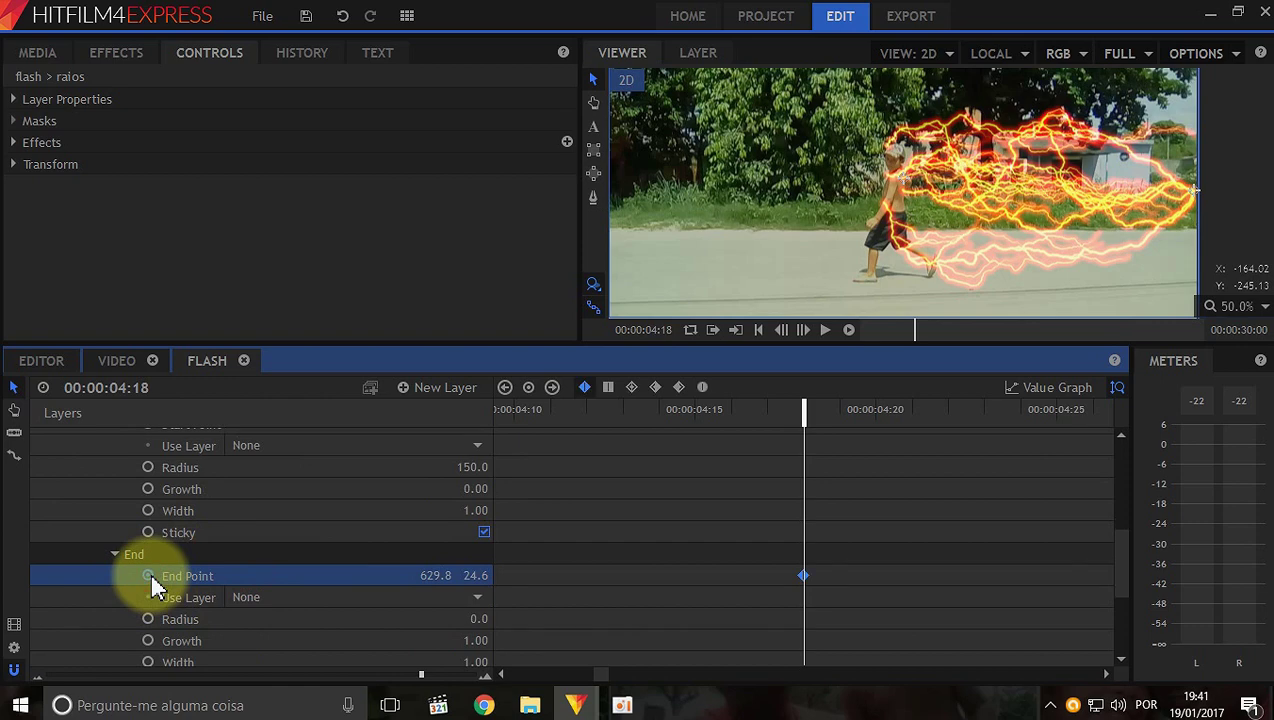
Add an End Point keyframe at 00:00:04:18 to the second Lightning & Electricity effect of the fourth raios plane.
{"action": "scroll", "coordinate": [327, 590], "scroll_direction": "up", "scroll_amount": 5}
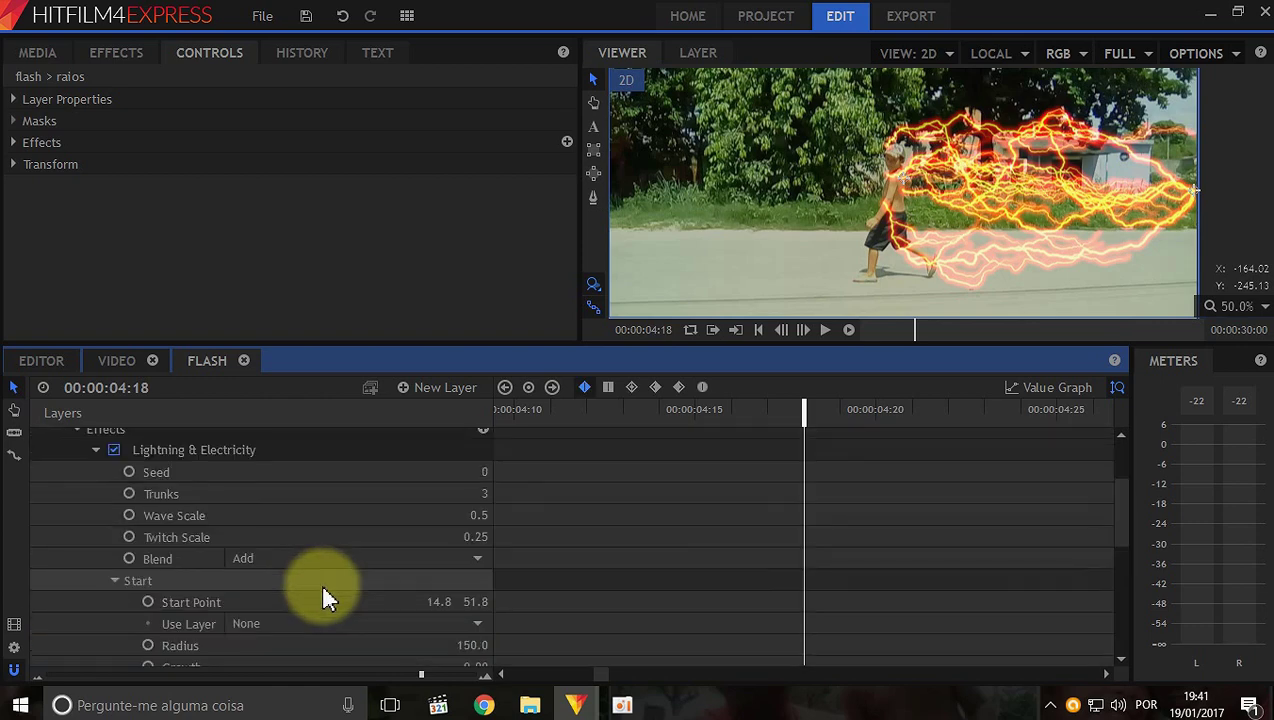
{"action": "scroll", "coordinate": [262, 611], "scroll_direction": "down", "scroll_amount": 7}
{"action": "scroll", "coordinate": [259, 603], "scroll_direction": "down", "scroll_amount": 1}
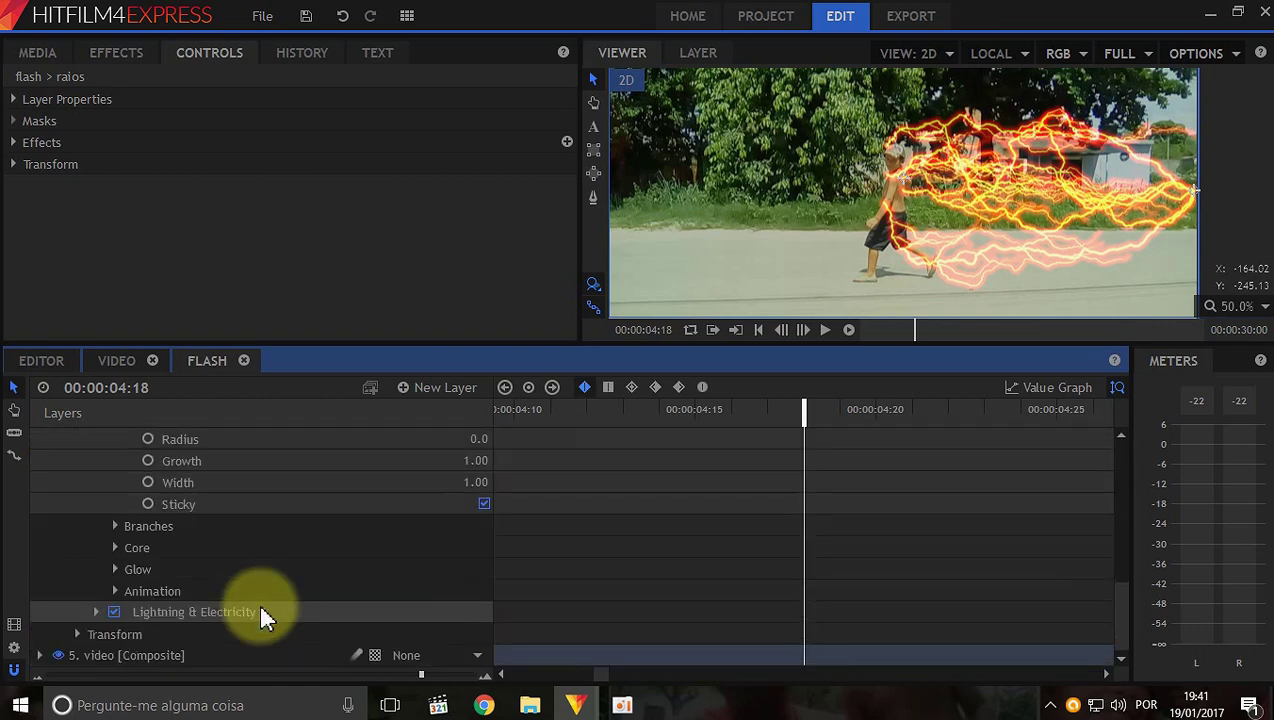
{"action": "left_click", "coordinate": [97, 612]}
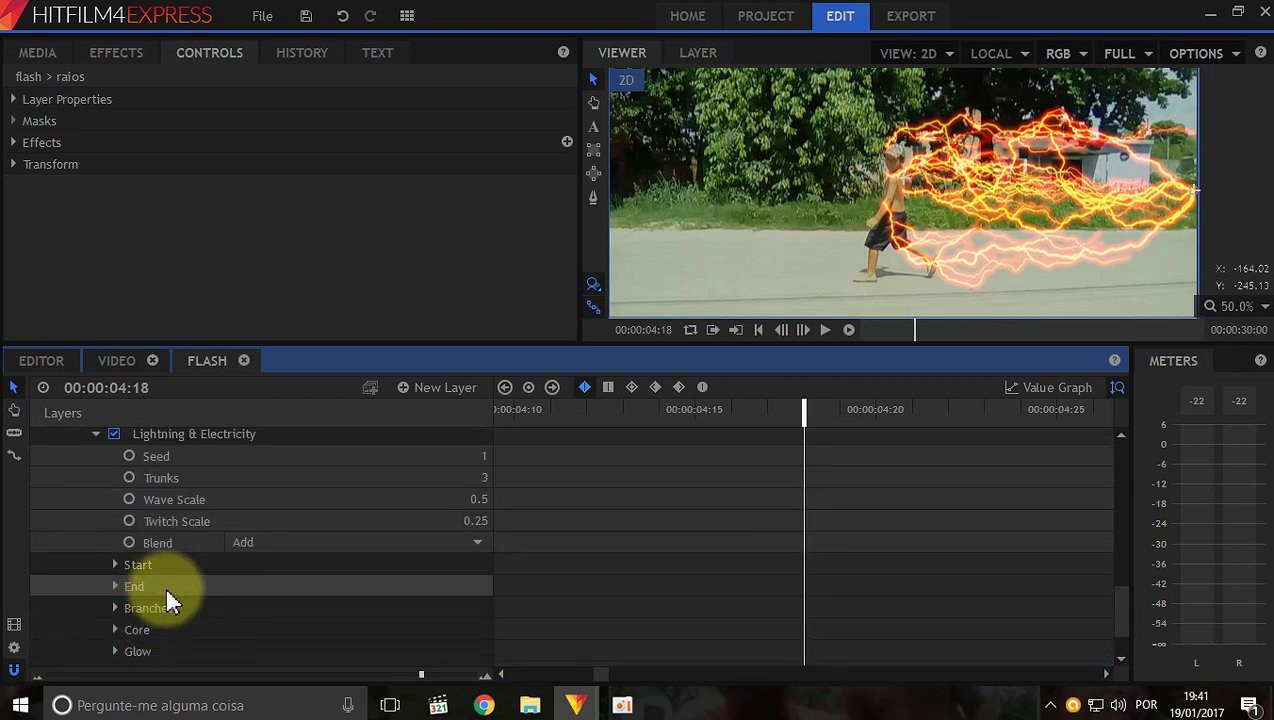
{"action": "left_click", "coordinate": [114, 586]}
{"action": "scroll", "coordinate": [117, 590], "scroll_direction": "down", "scroll_amount": 1}
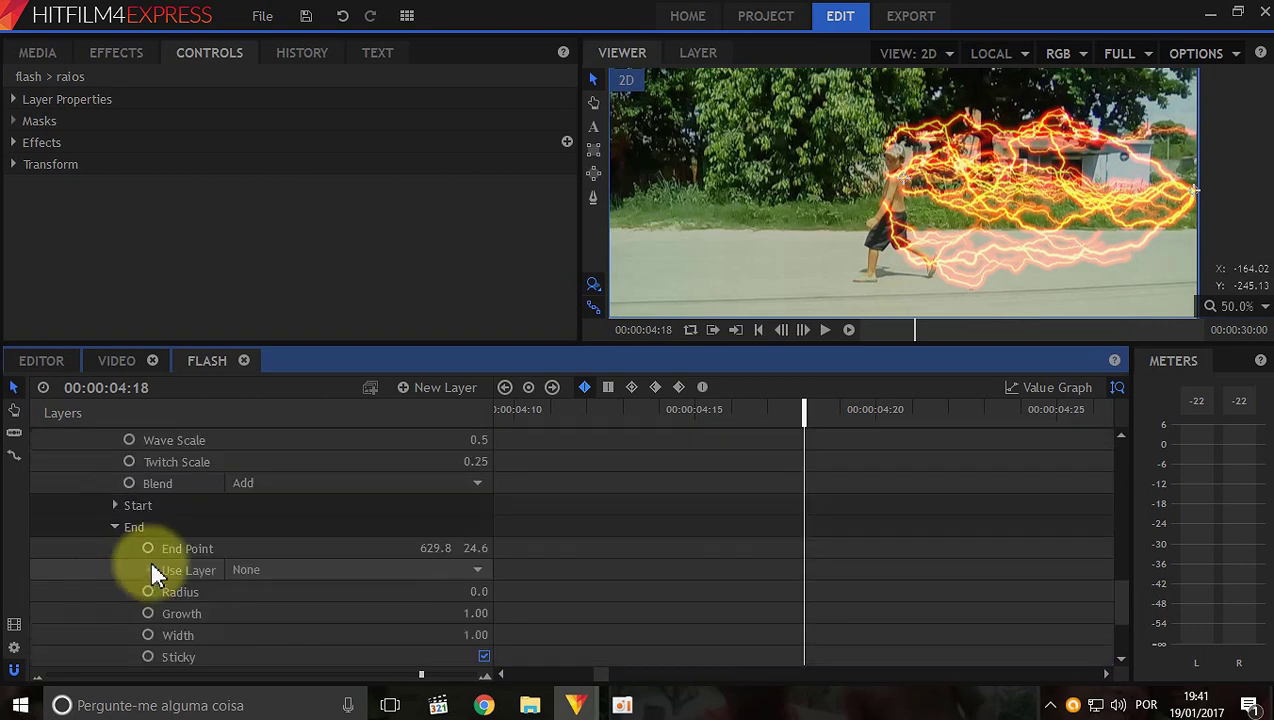
{"action": "left_click", "coordinate": [148, 549]}
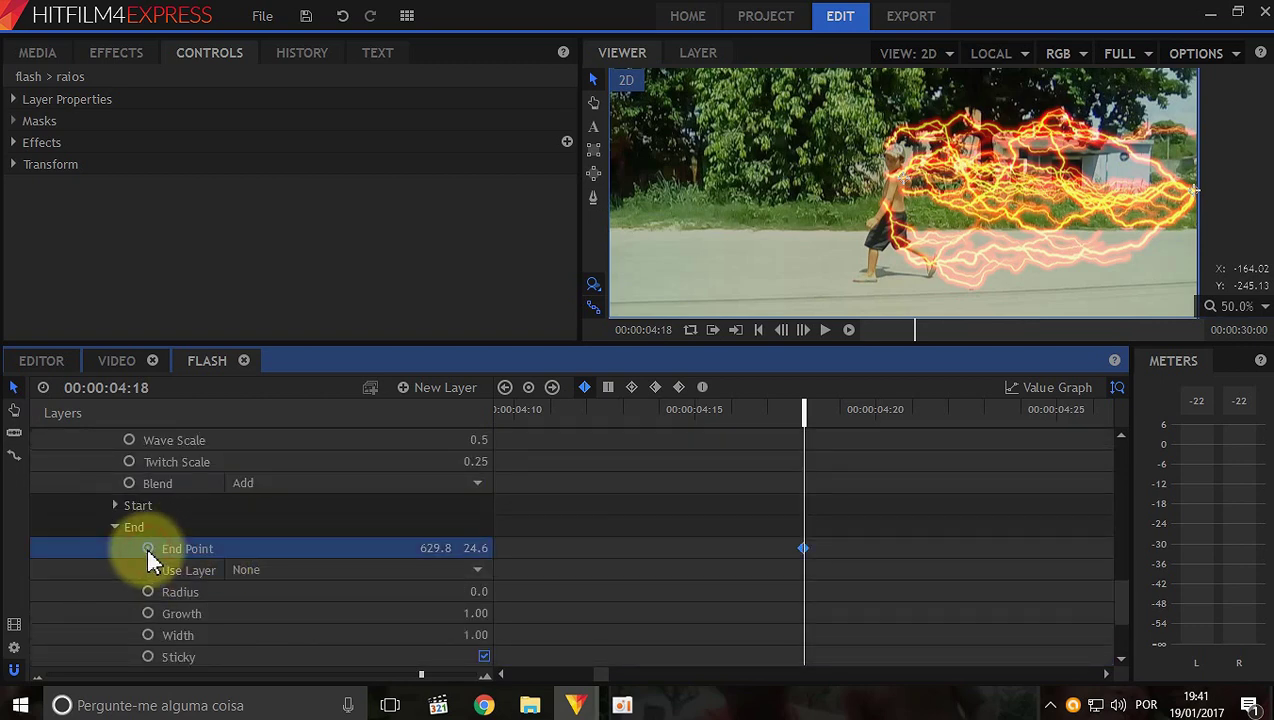
At 00:00:04:21, set the horizontal End Point value of the second Lightning & Electricity effect to 245.8.
{"action": "scroll", "coordinate": [702, 540], "scroll_direction": "up", "scroll_amount": 4}
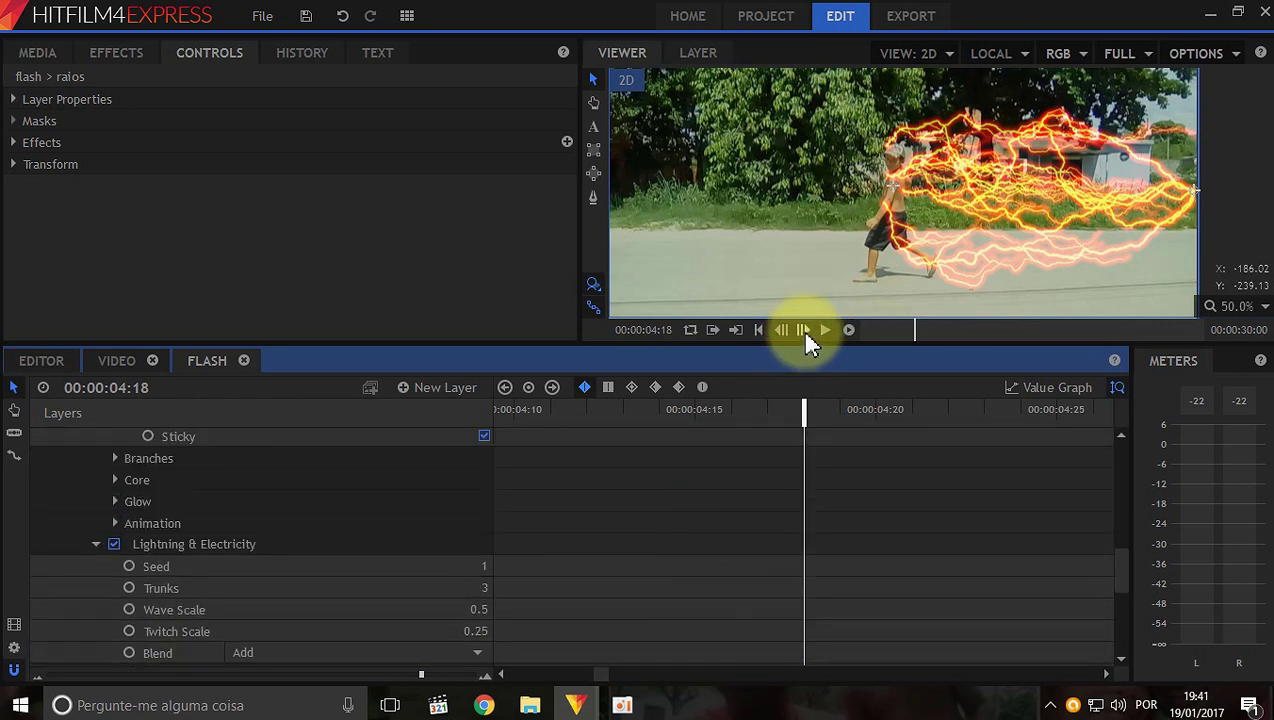
{"action": "left_click", "coordinate": [805, 335]}
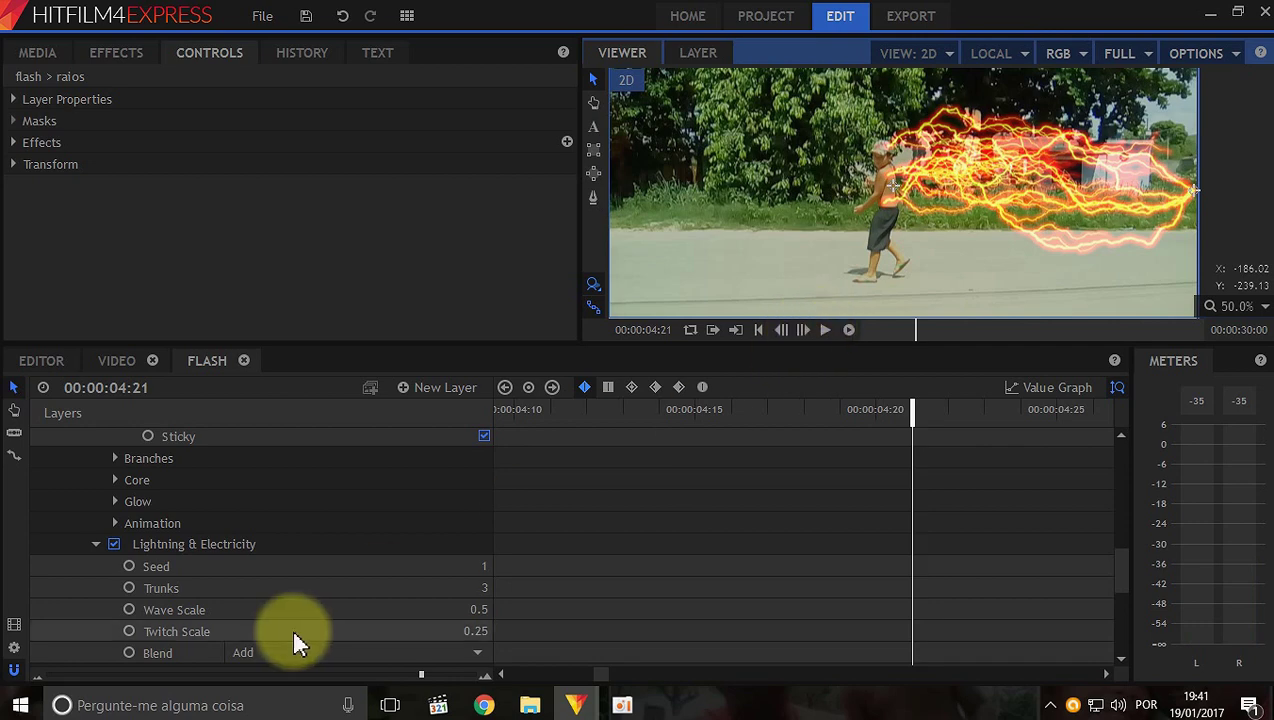
{"action": "scroll", "coordinate": [199, 625], "scroll_direction": "down", "scroll_amount": 3}
{"action": "scroll", "coordinate": [183, 615], "scroll_direction": "down", "scroll_amount": 1}
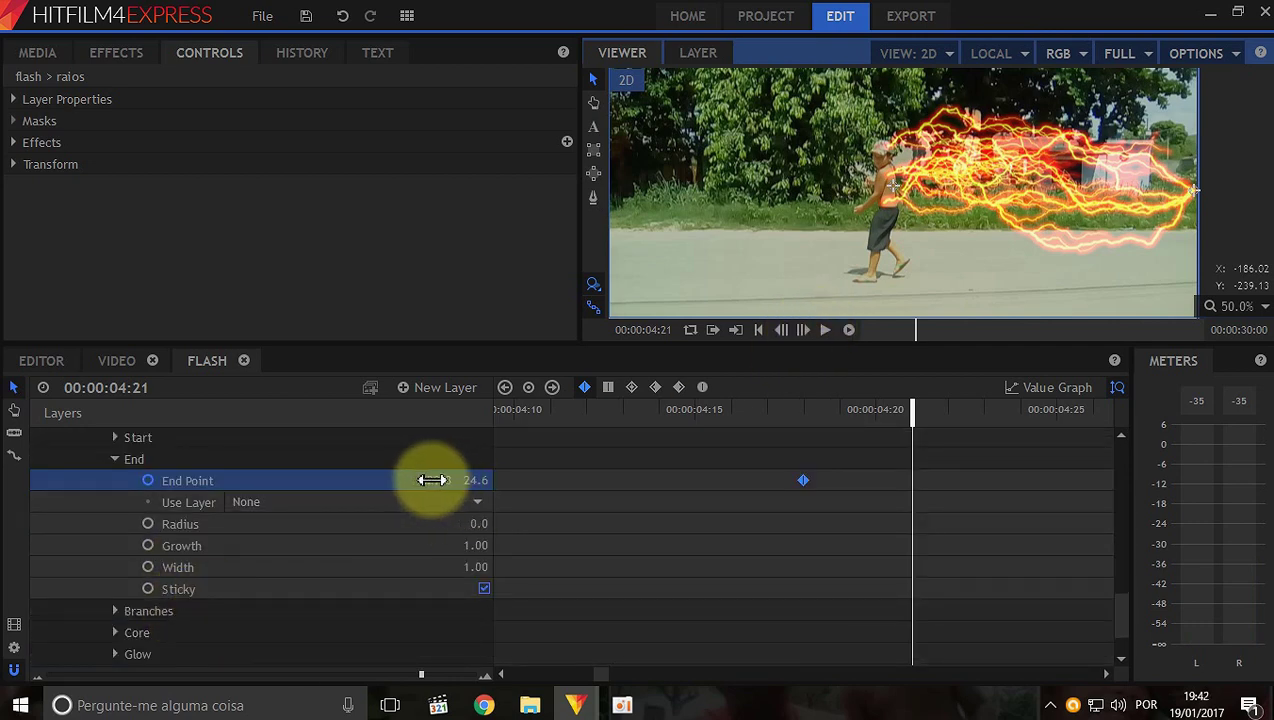
{"action": "mouse_move", "coordinate": [432, 480]}
{"action": "left_mouse_down"}
{"action": "mouse_move", "coordinate": [410, 480]}
{"action": "mouse_move", "coordinate": [427, 483]}
{"action": "left_mouse_up"}
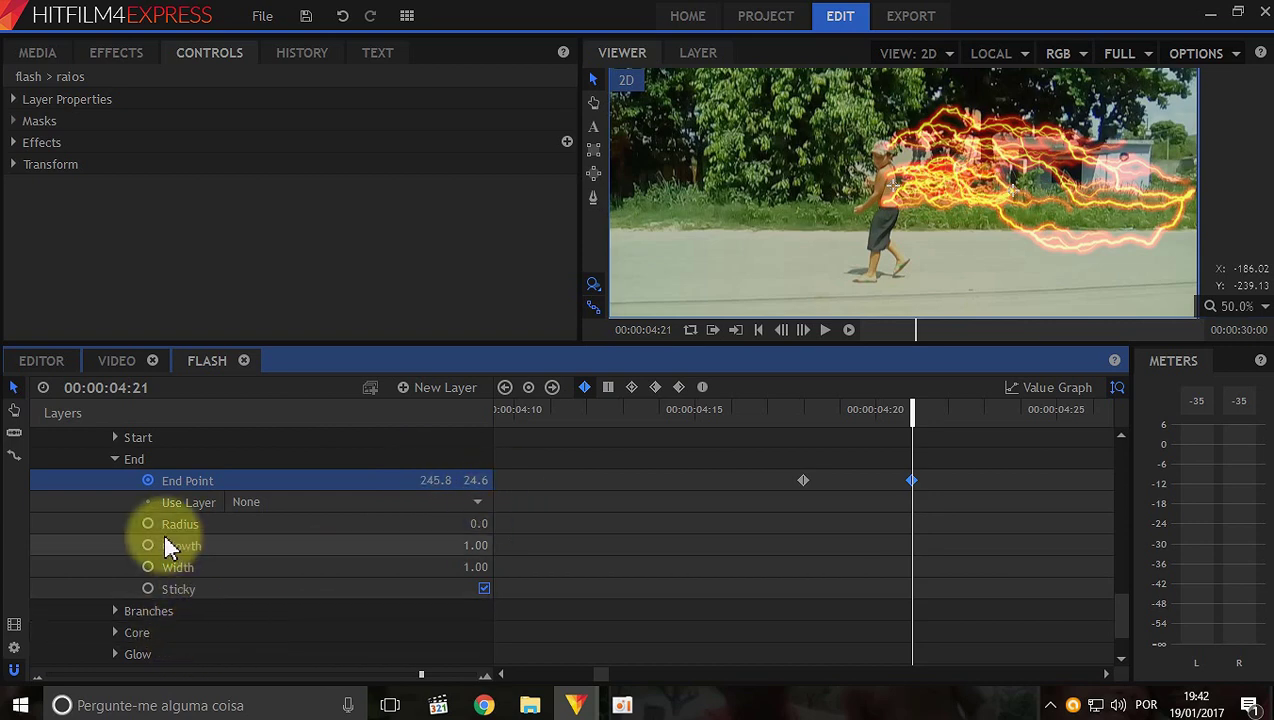
At 00:00:04:21, move the first Lightning & Electricity effect's End Point to about 222.7, 4.8, close behind the runner.
{"action": "scroll", "coordinate": [162, 531], "scroll_direction": "down", "scroll_amount": 1}
{"action": "scroll", "coordinate": [162, 531], "scroll_direction": "up", "scroll_amount": 3}
{"action": "scroll", "coordinate": [214, 528], "scroll_direction": "up", "scroll_amount": 2}
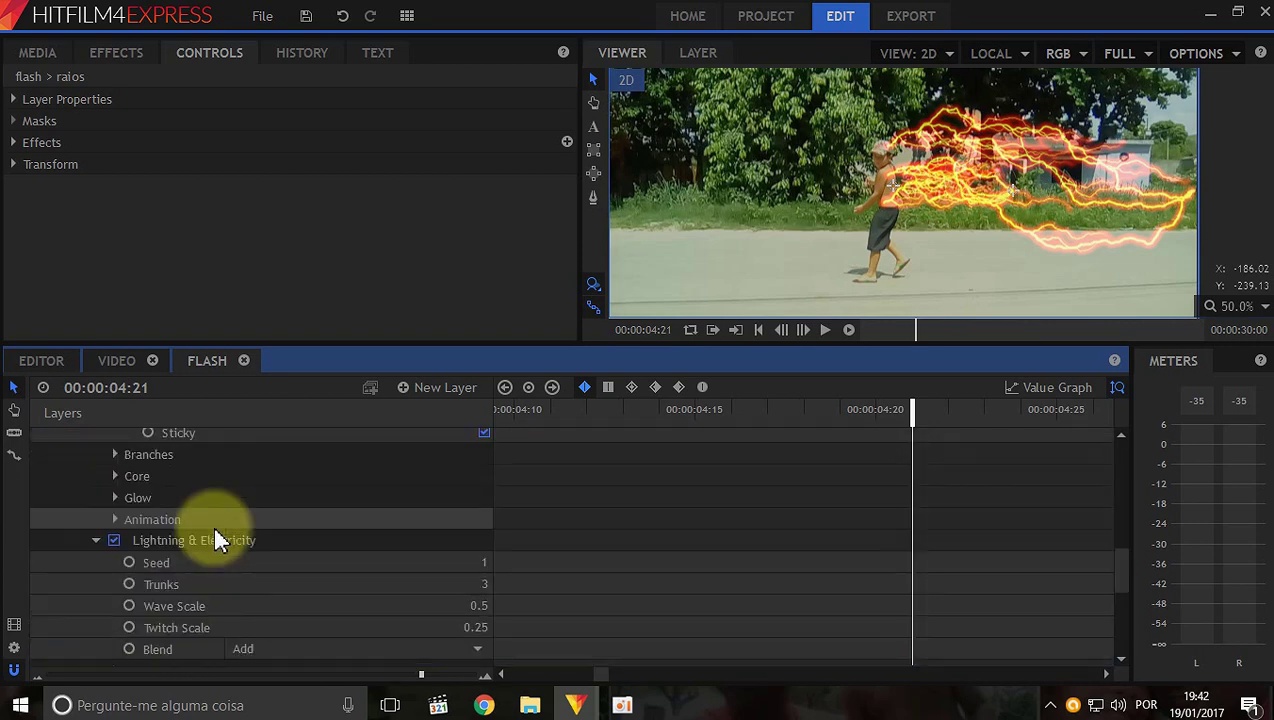
{"action": "scroll", "coordinate": [218, 536], "scroll_direction": "up", "scroll_amount": 2}
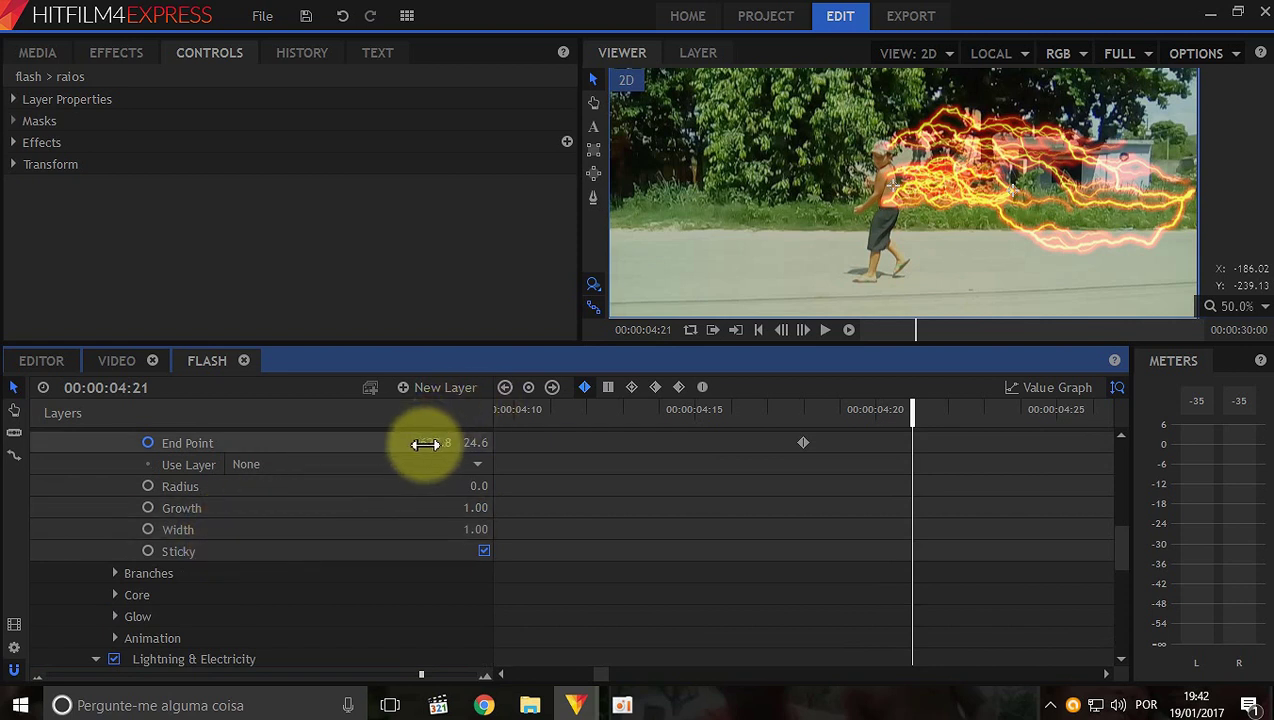
{"action": "left_click_drag", "start_coordinate": [433, 440], "coordinate": [782, 284]}
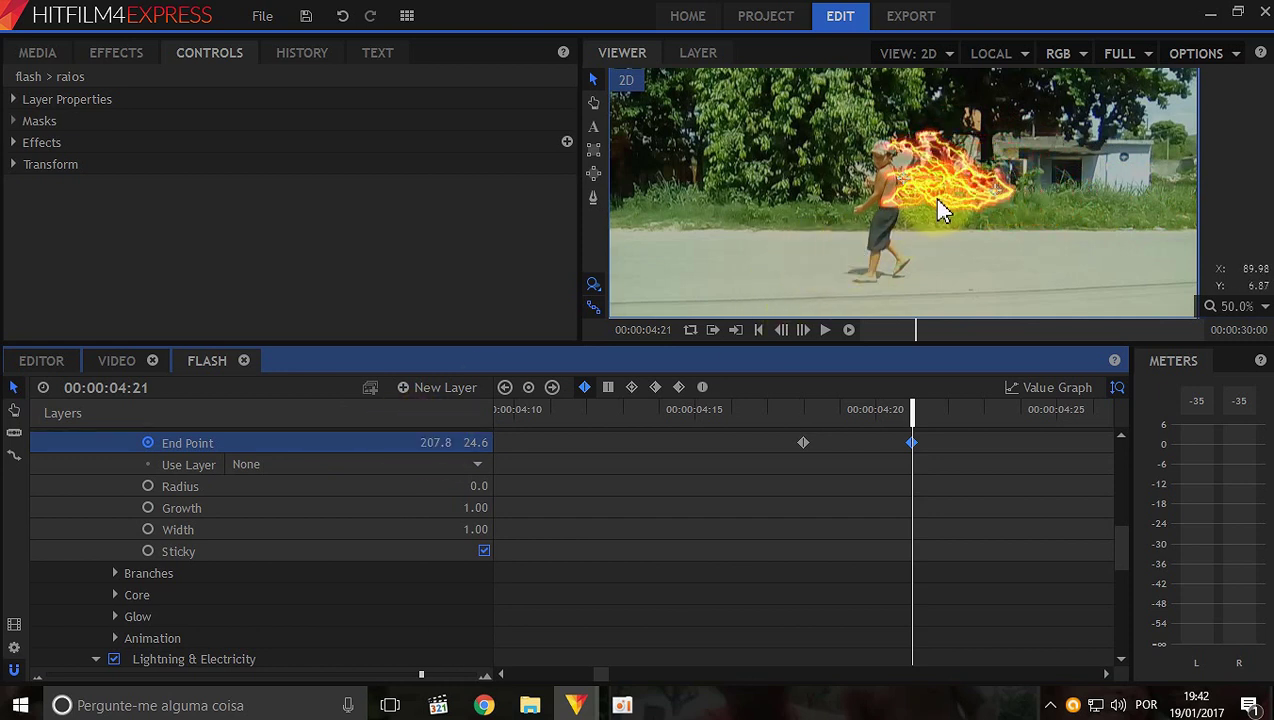
{"action": "mouse_move", "coordinate": [995, 199]}
{"action": "left_mouse_down"}
{"action": "mouse_move", "coordinate": [1005, 222]}
{"action": "mouse_move", "coordinate": [1010, 198]}
{"action": "mouse_move", "coordinate": [975, 228]}
{"action": "mouse_move", "coordinate": [1006, 213]}
{"action": "left_mouse_up"}
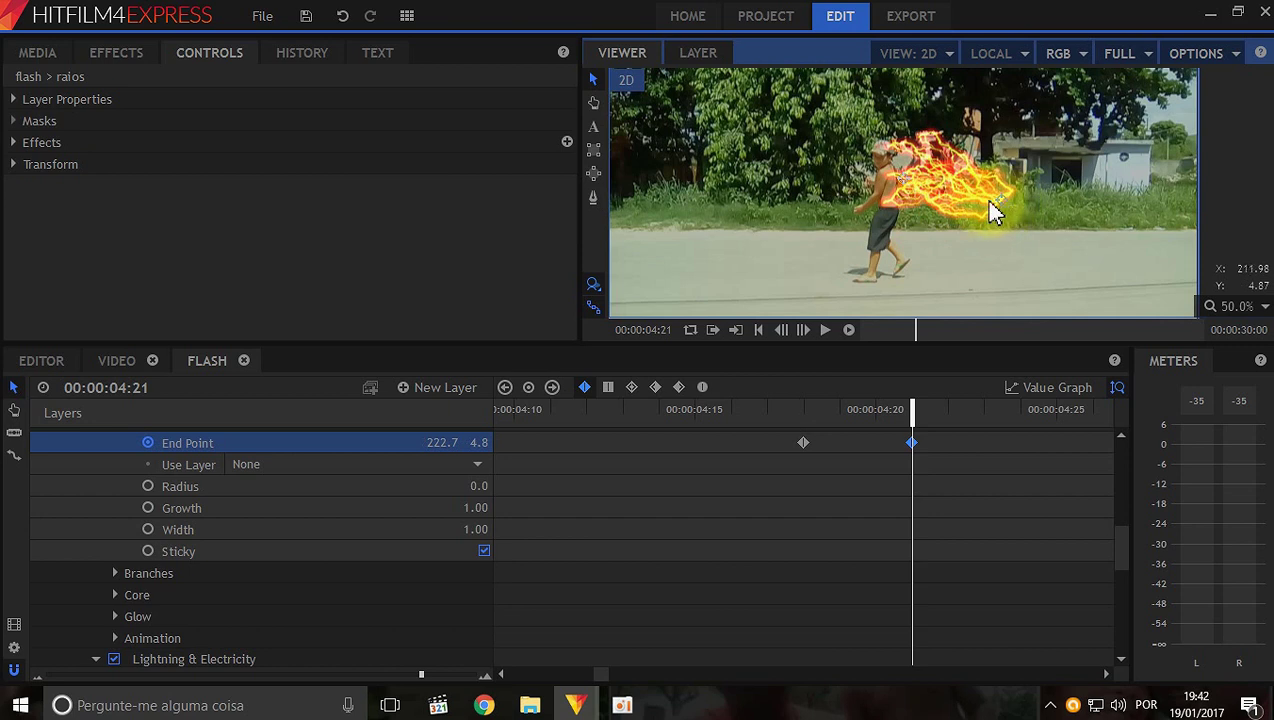
{"action": "left_click", "coordinate": [805, 333]}
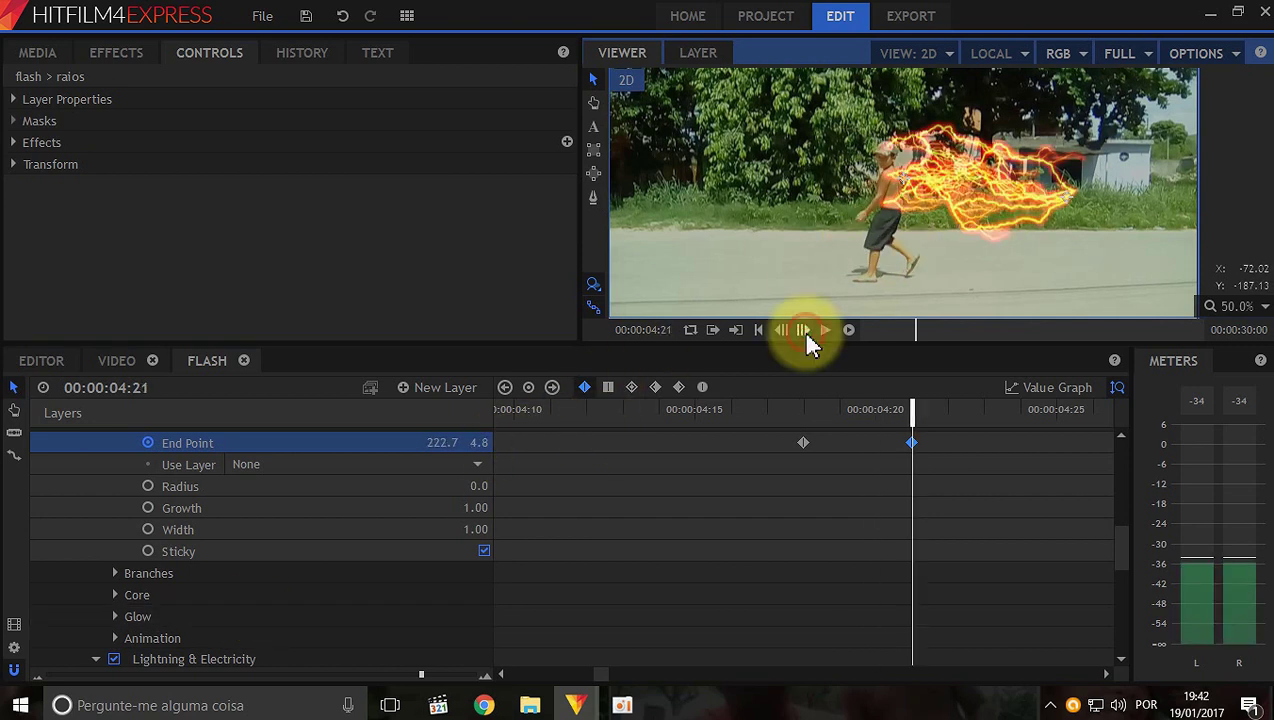
Slice the fourth raios plane at 00:00:04:21 and delete the portion after the cut.
{"action": "scroll", "coordinate": [198, 592], "scroll_direction": "up", "scroll_amount": 10}
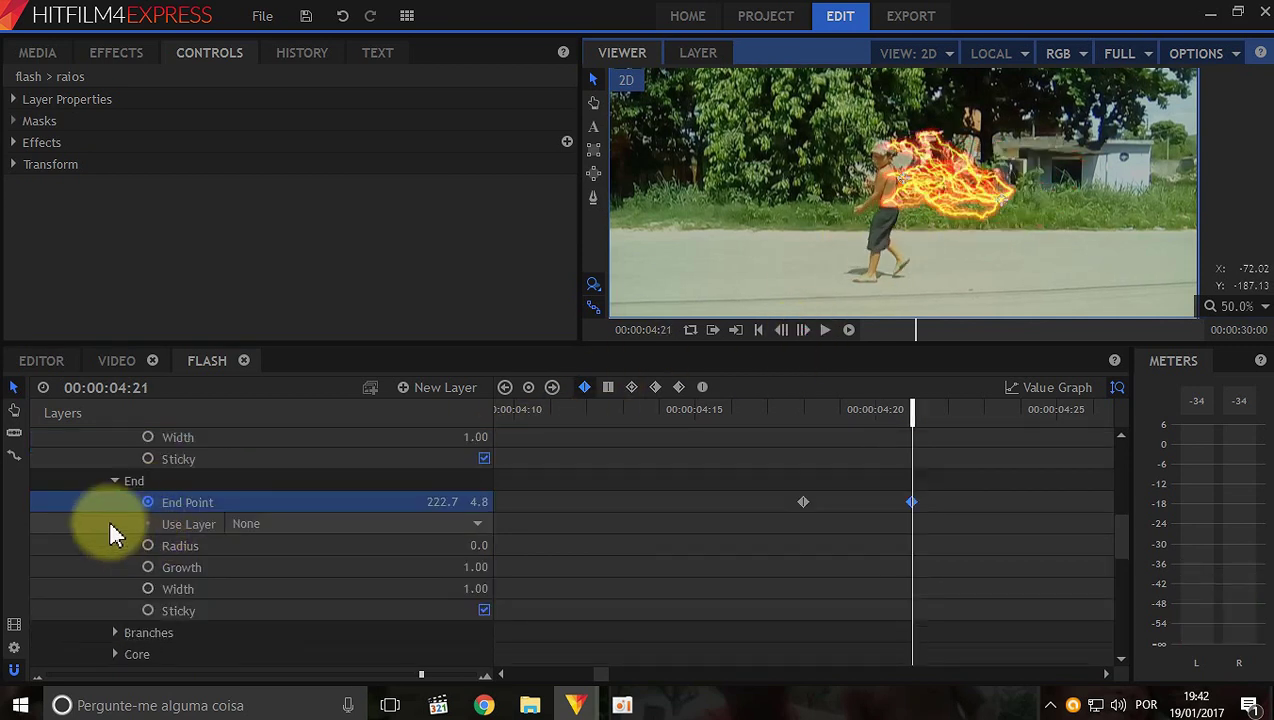
{"action": "left_click", "coordinate": [39, 503]}
{"action": "left_click", "coordinate": [920, 502]}
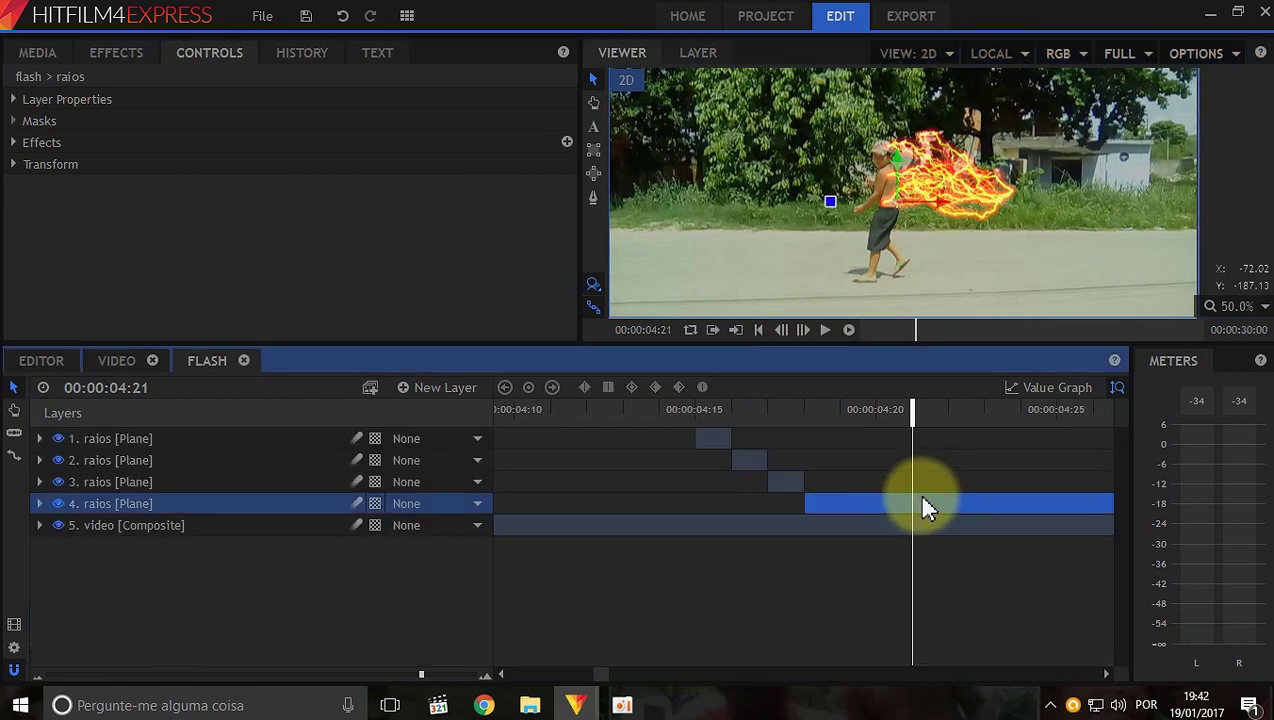
{"action": "key", "text": "c"}
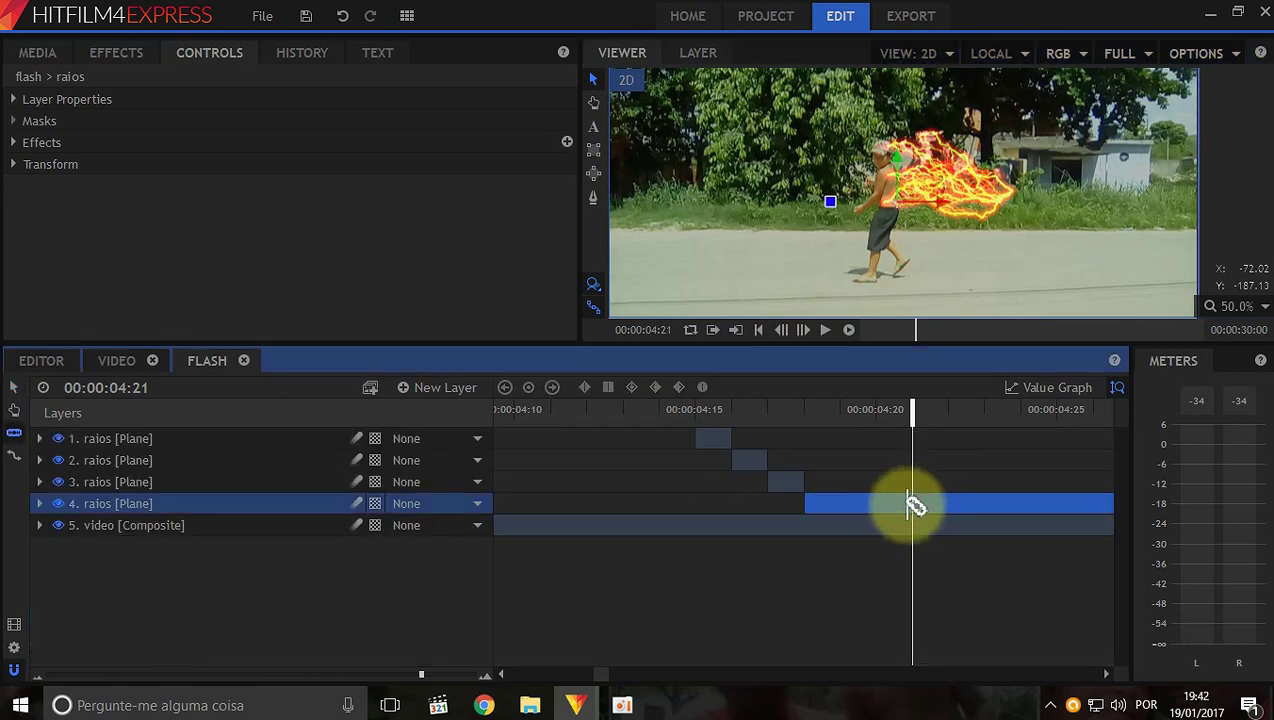
{"action": "left_click", "coordinate": [917, 503]}
{"action": "key", "text": "v"}
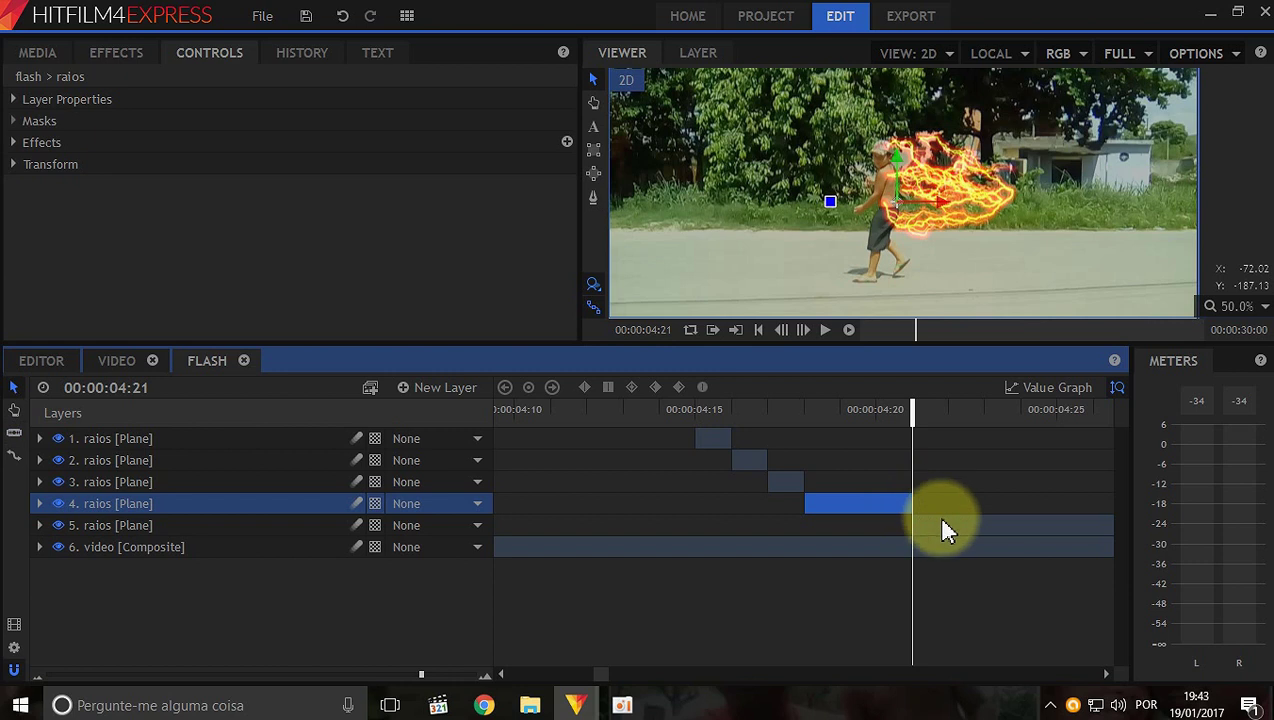
{"action": "left_click", "coordinate": [942, 522]}
{"action": "key", "text": "Delete"}
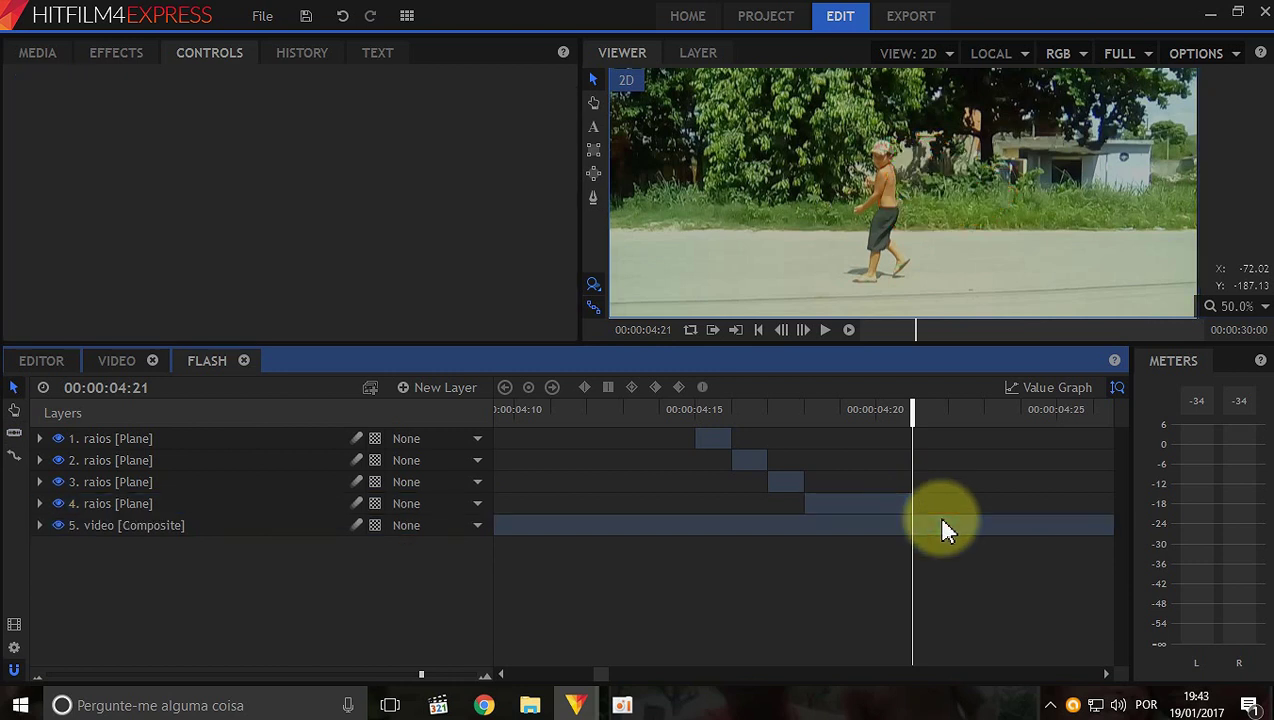
Undo the cut at 00:00:04:21, trim the fourth raios plane to end at 00:00:04:22, and select the video composite layer.
{"action": "left_click", "coordinate": [781, 330]}
{"action": "key", "text": "ctrl+z"}
{"action": "left_click", "coordinate": [803, 331]}
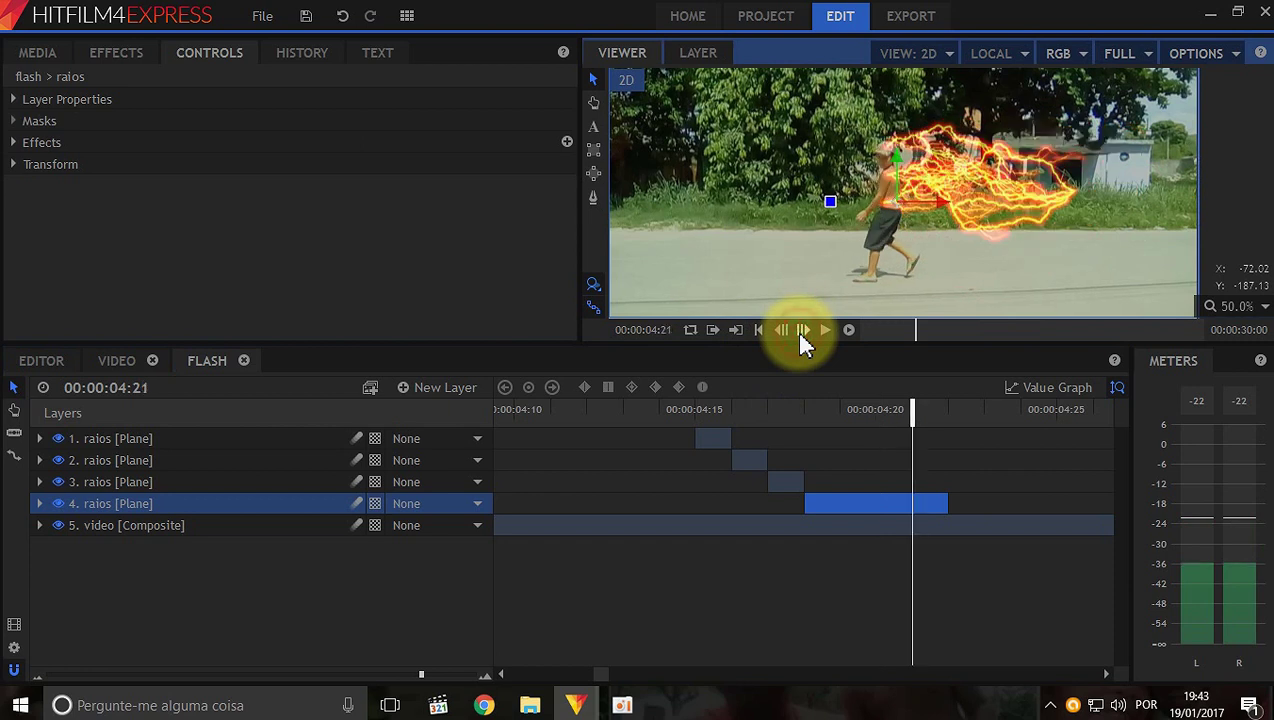
{"action": "left_click", "coordinate": [803, 331]}
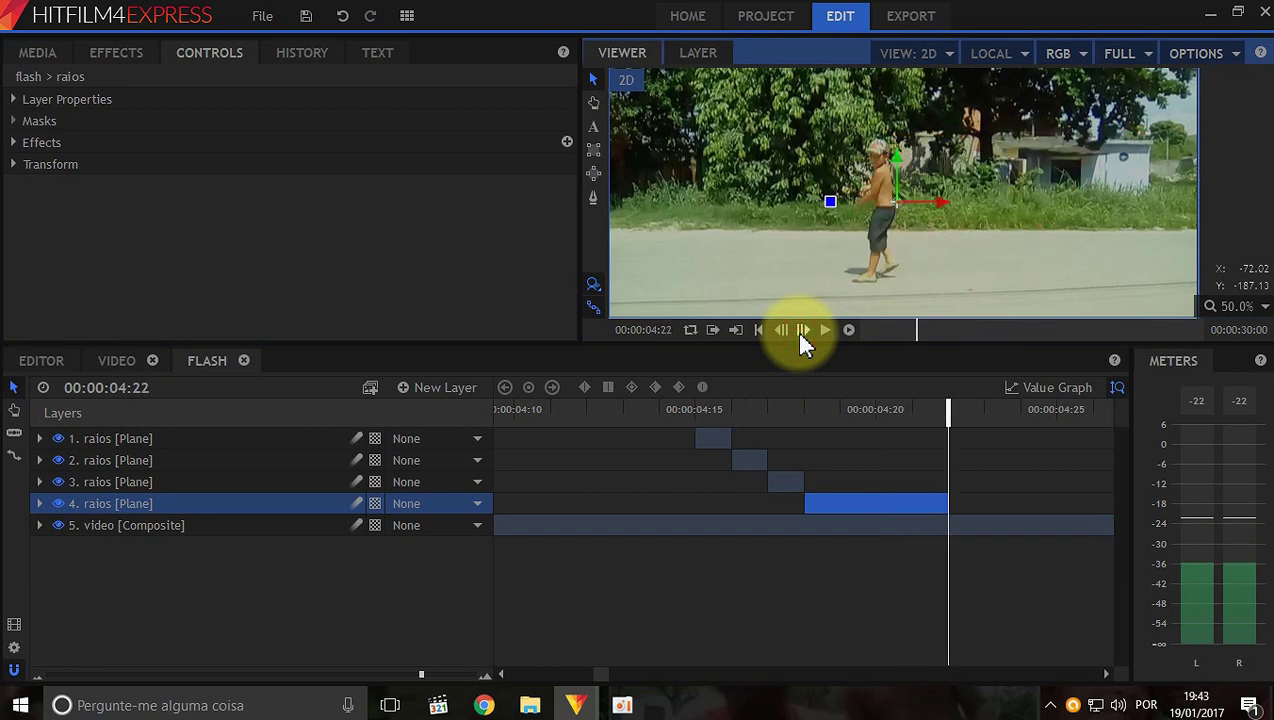
{"action": "left_click", "coordinate": [345, 525]}
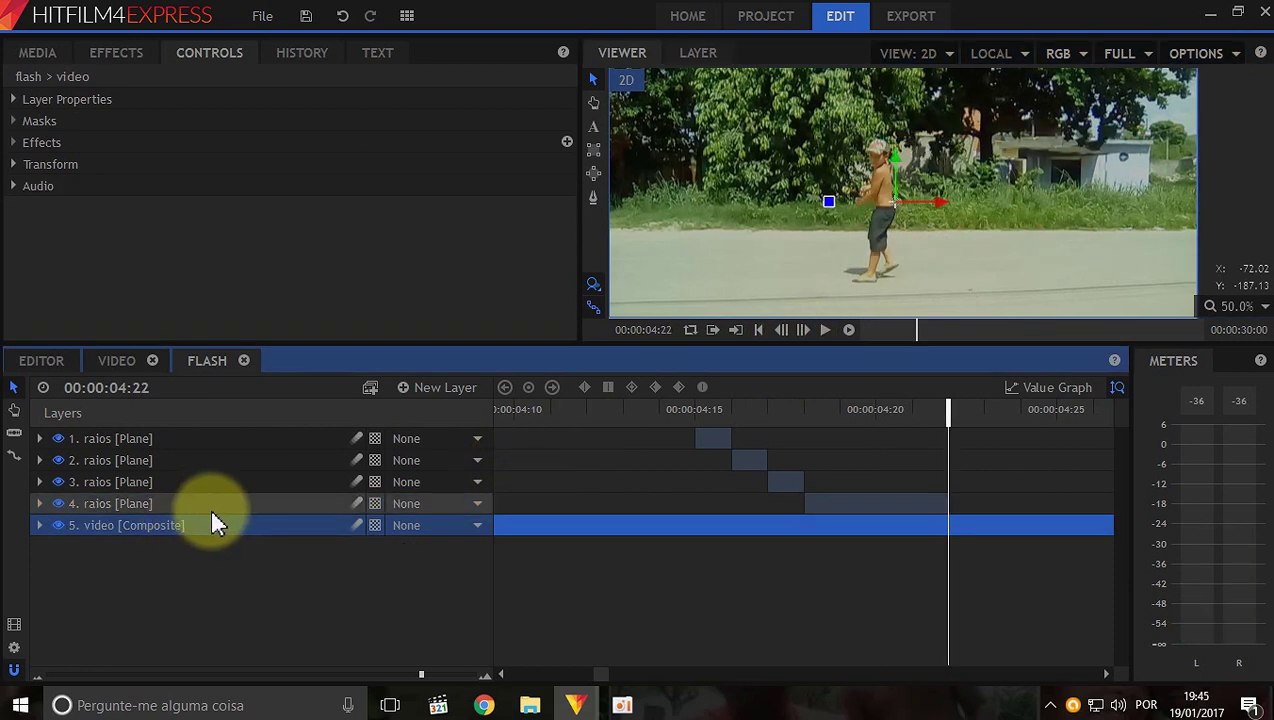
Search the effects for blur and apply Angle Blur to all four raios planes.
{"action": "left_click", "coordinate": [237, 438]}
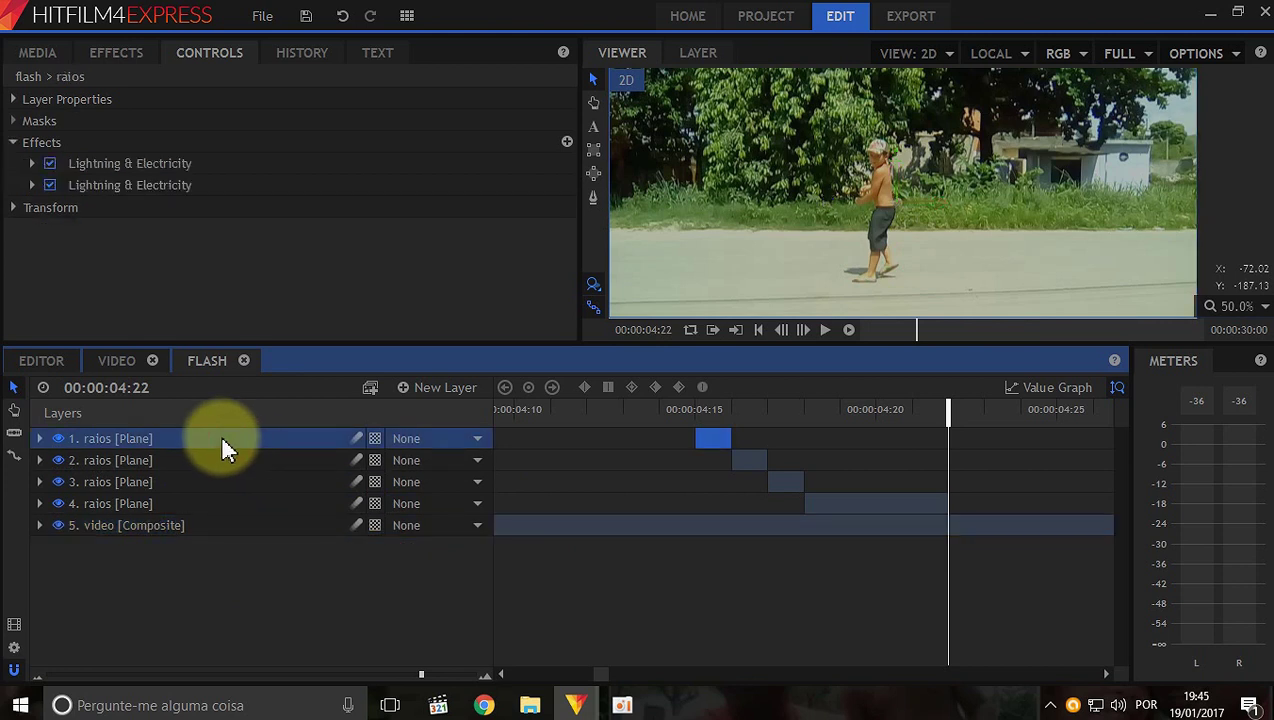
{"action": "left_click", "coordinate": [242, 503], "text": "shift"}
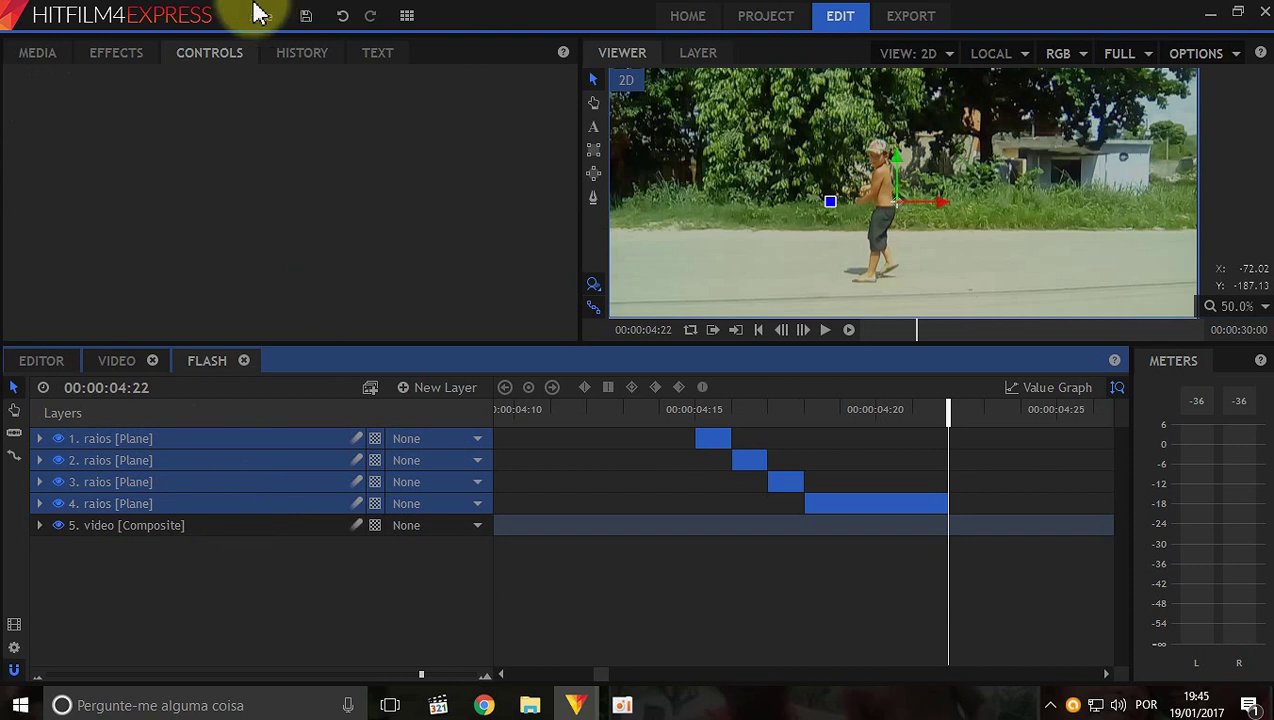
{"action": "left_click", "coordinate": [128, 50]}
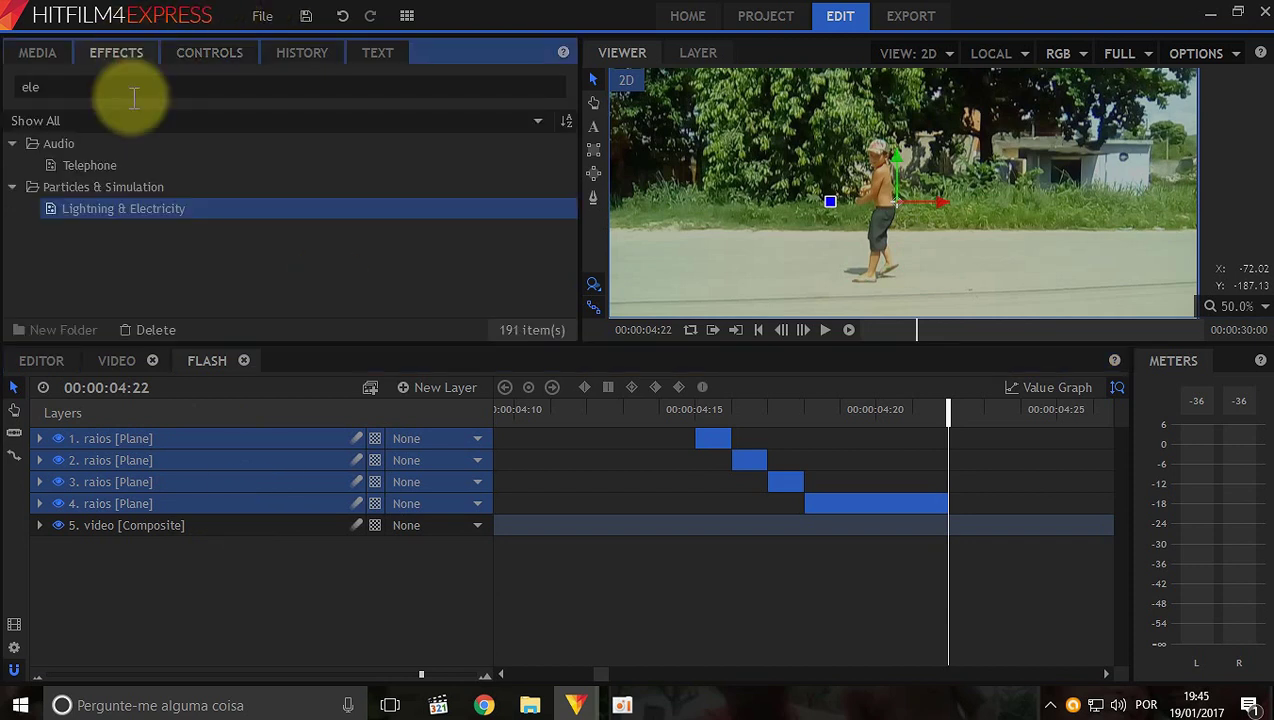
{"action": "double_click", "coordinate": [85, 87]}
{"action": "key", "text": "BackSpace"}
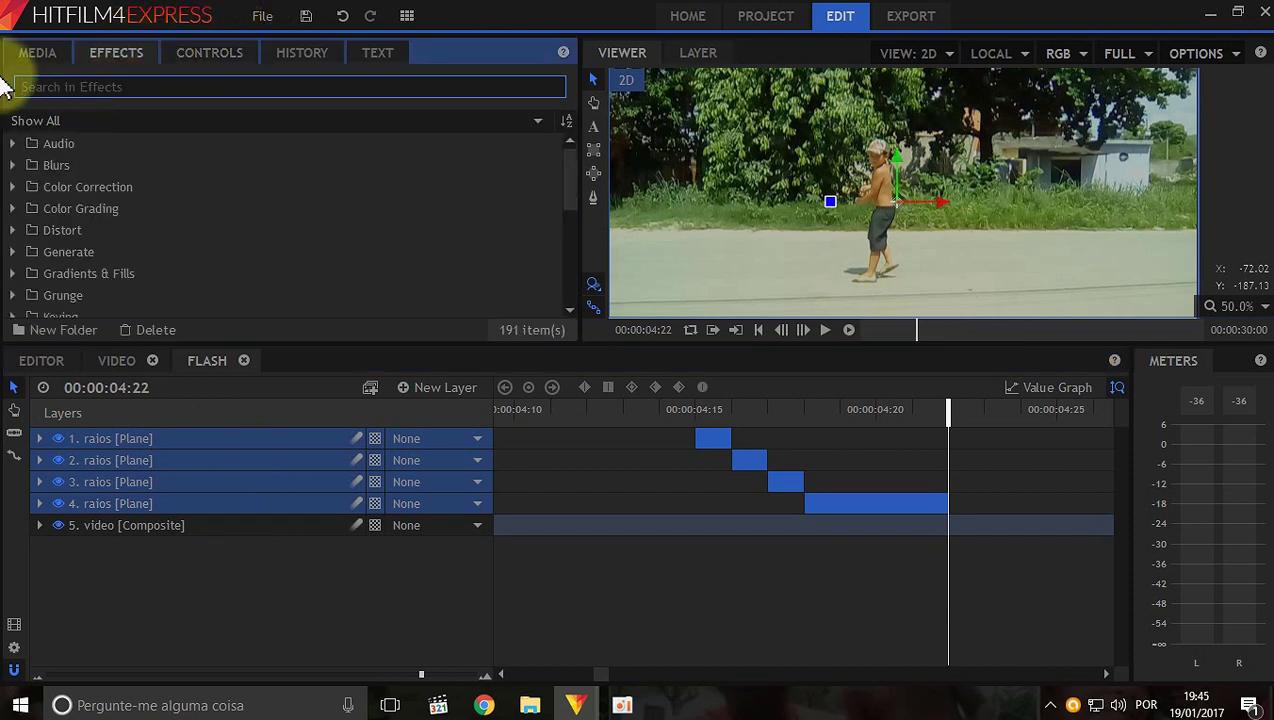
{"action": "type", "text": "blur"}
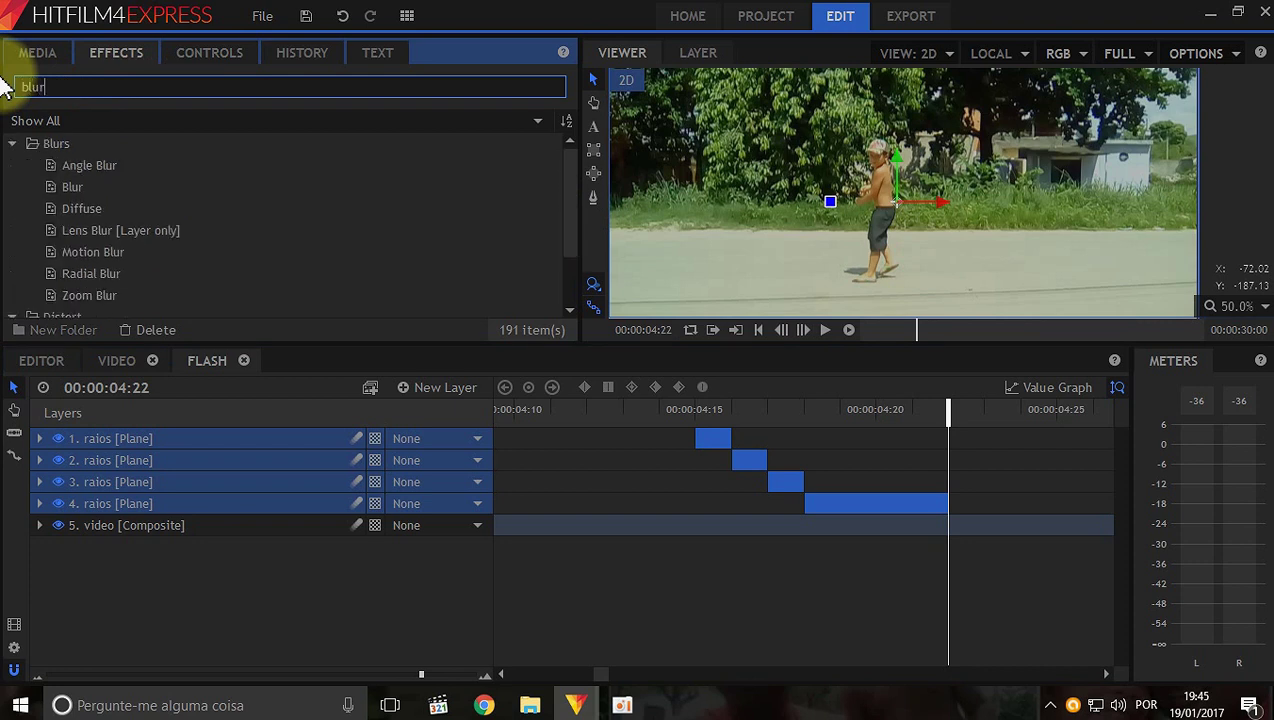
{"action": "left_click", "coordinate": [127, 166]}
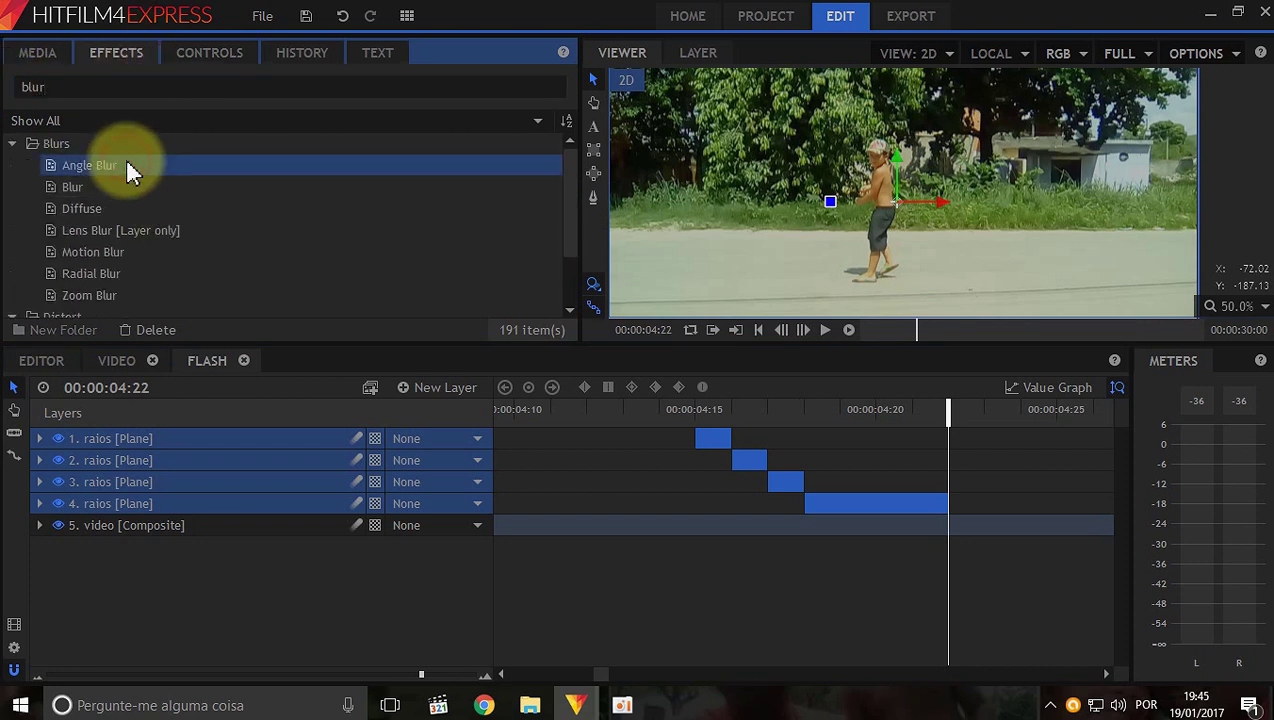
{"action": "left_click_drag", "start_coordinate": [127, 167], "coordinate": [162, 445]}
{"action": "scroll", "coordinate": [262, 553], "scroll_direction": "down", "scroll_amount": 4}
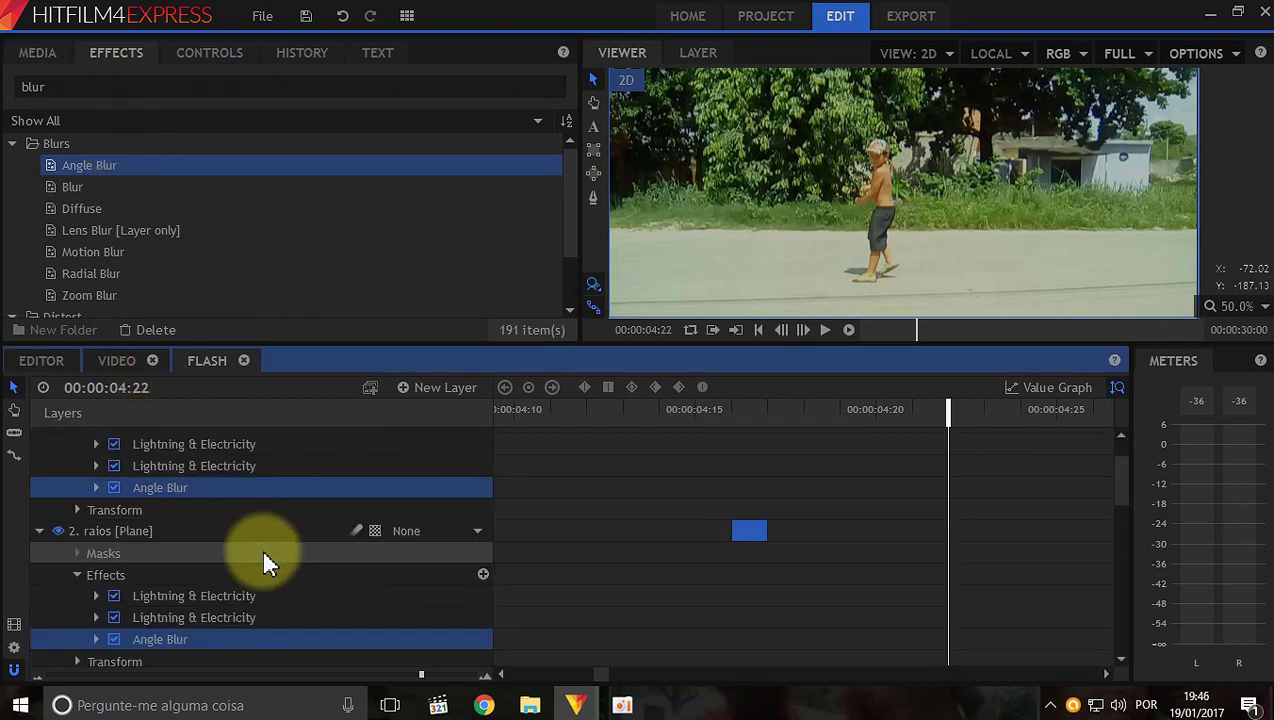
{"action": "scroll", "coordinate": [262, 560], "scroll_direction": "up", "scroll_amount": 3}
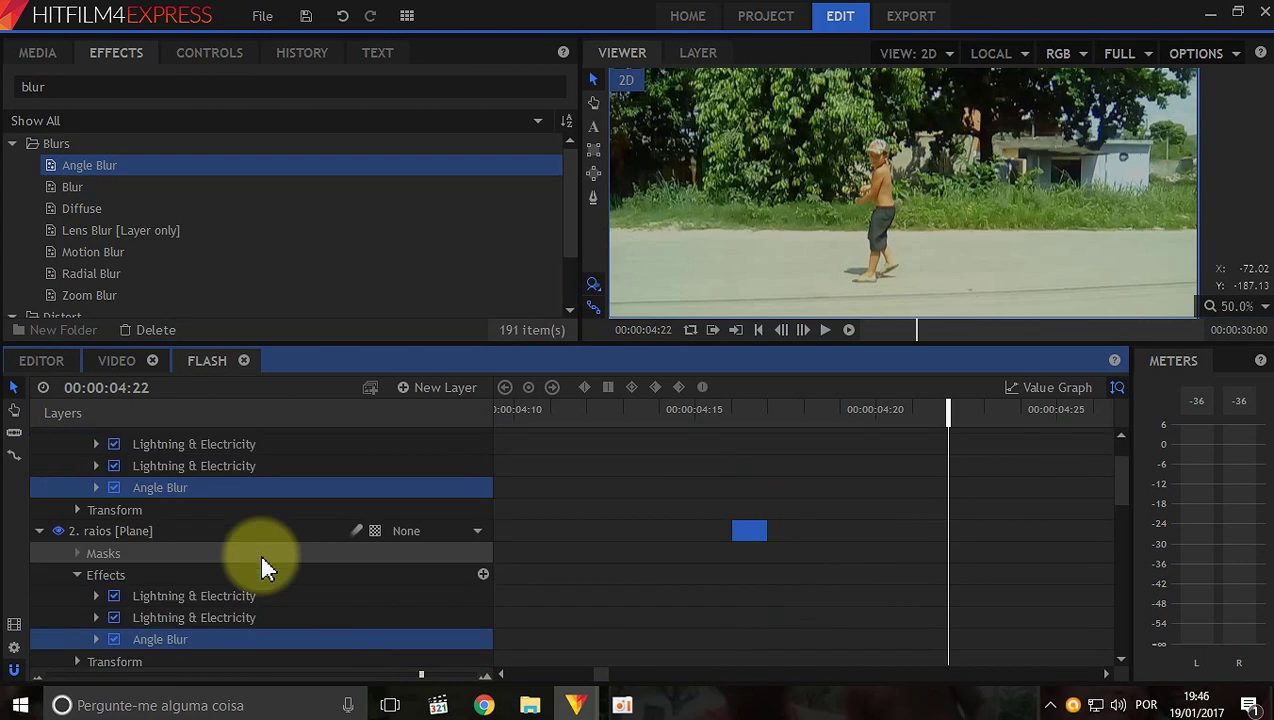
{"action": "scroll", "coordinate": [262, 566], "scroll_direction": "up", "scroll_amount": 2}
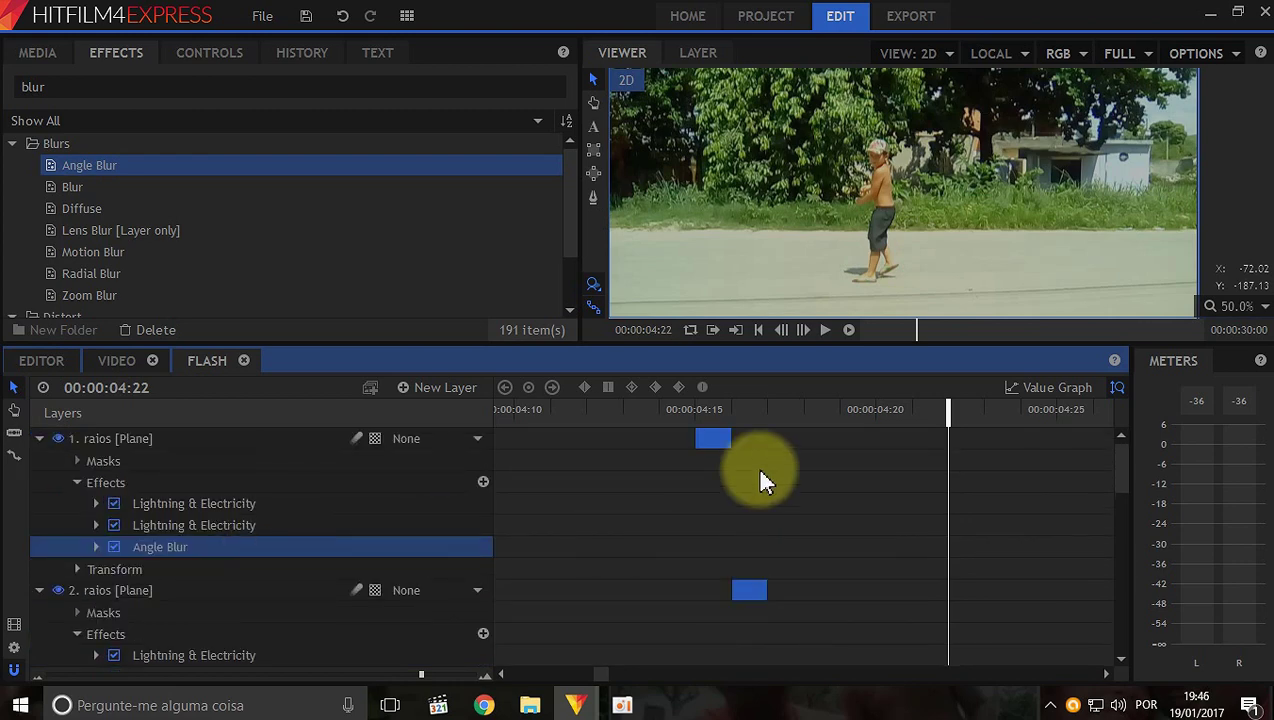
Set the first raios plane's Angle Blur to an angle of 90 and a length of 20 px, and check it at 00:00:04:15.
{"action": "left_click", "coordinate": [722, 410]}
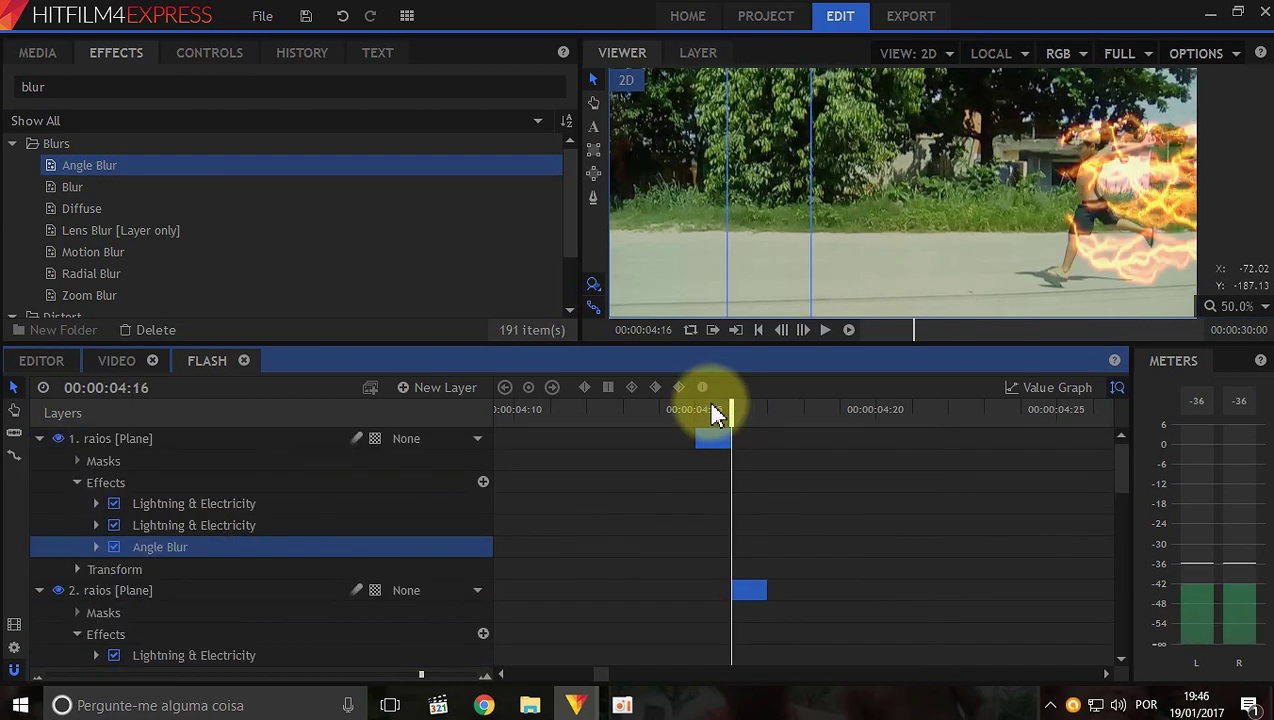
{"action": "scroll", "coordinate": [1104, 199], "scroll_direction": "up", "scroll_amount": 2}
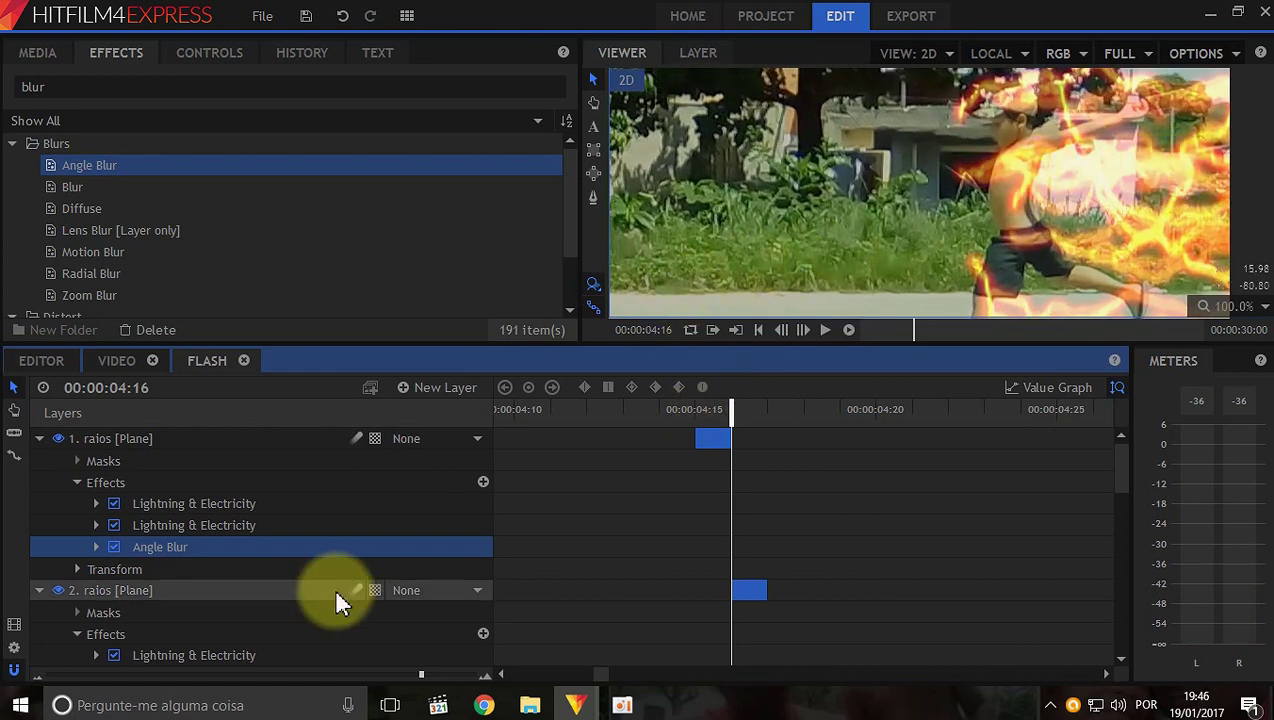
{"action": "left_click", "coordinate": [97, 546]}
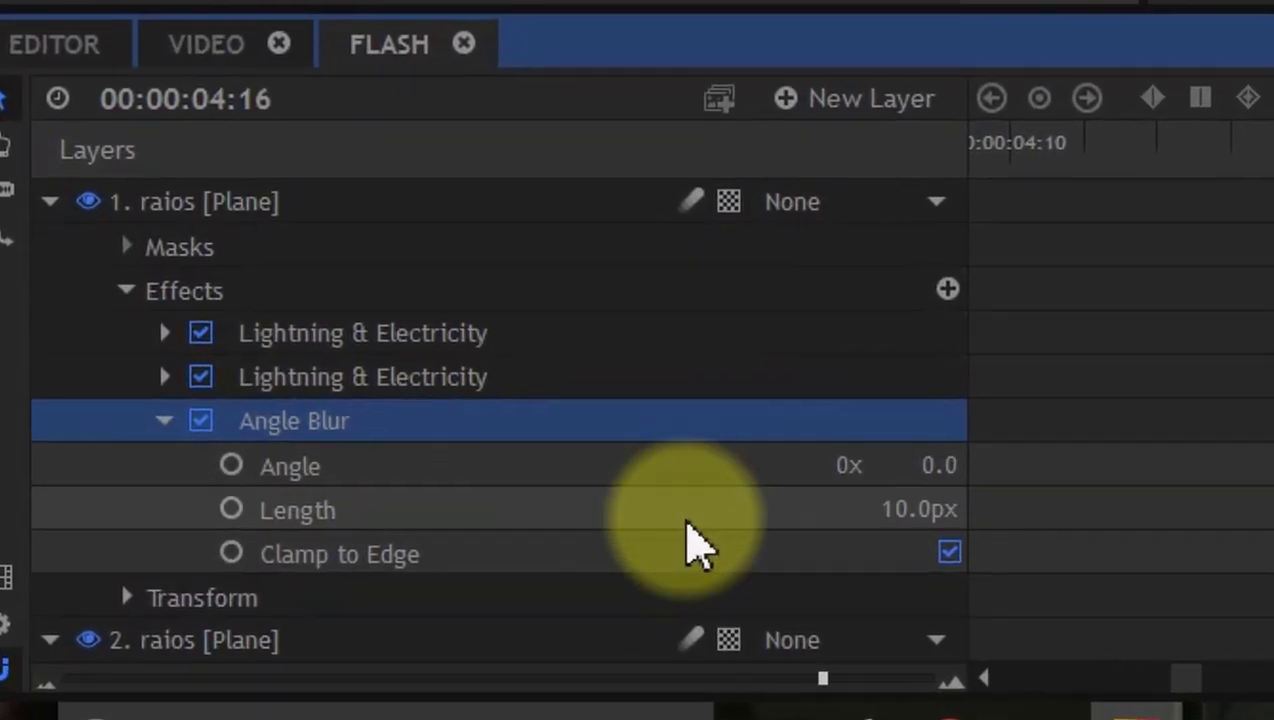
{"action": "left_click", "coordinate": [939, 465]}
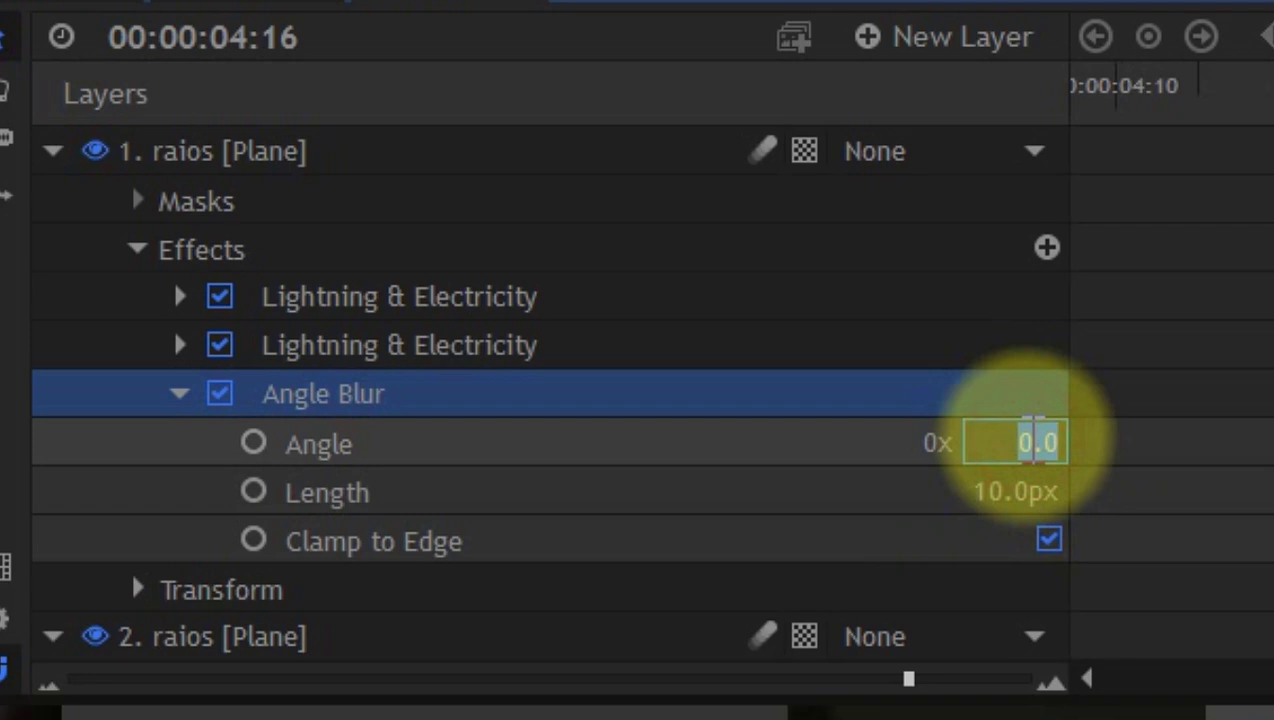
{"action": "type", "text": "90"}
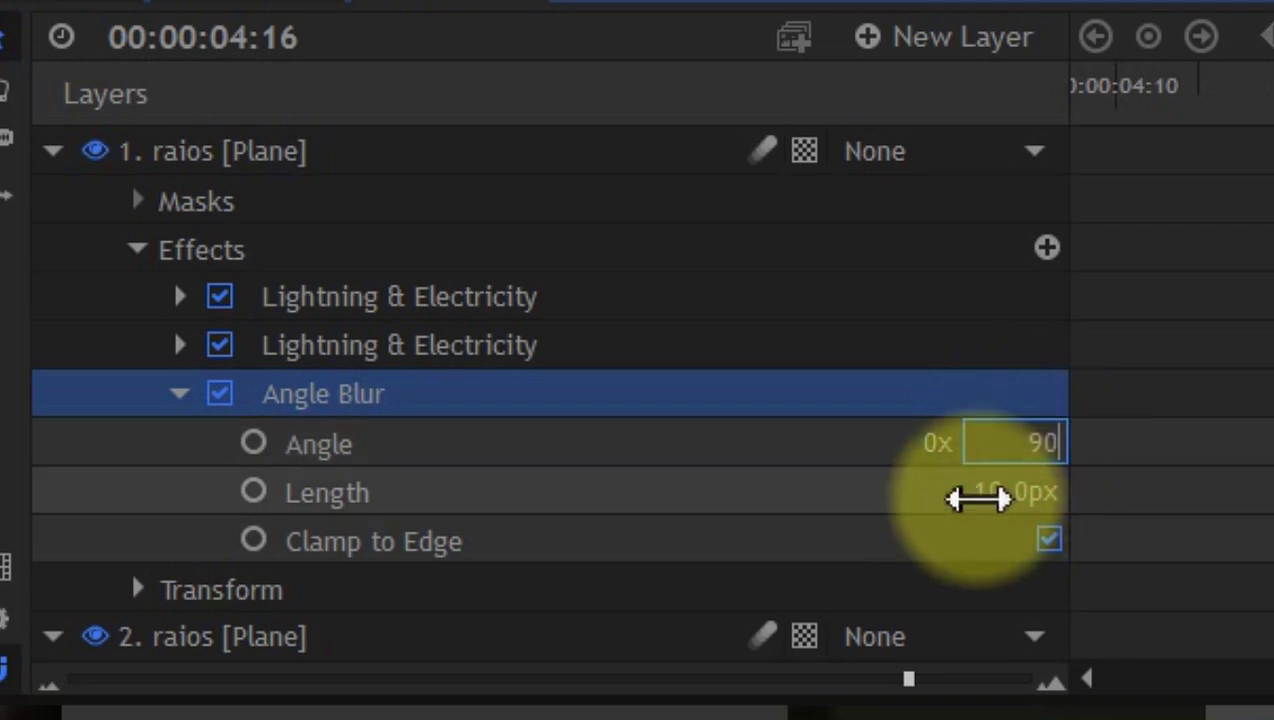
{"action": "left_click", "coordinate": [962, 490]}
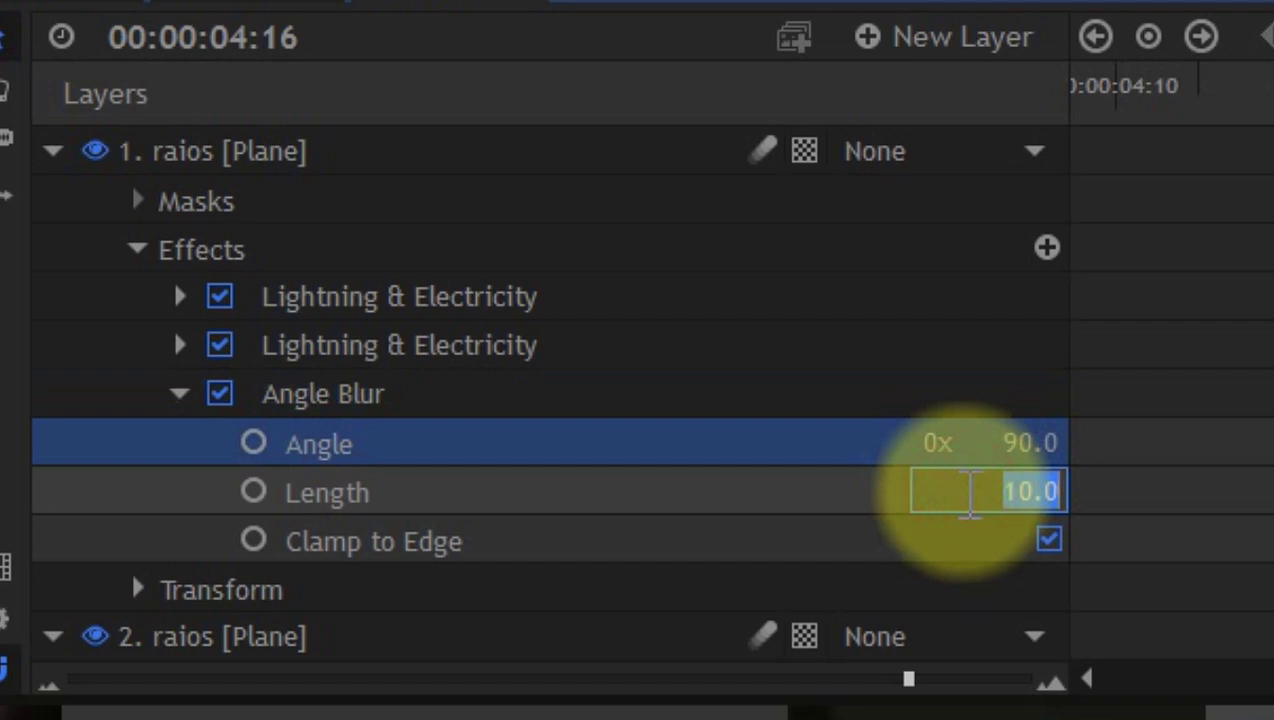
{"action": "type", "text": "20"}
{"action": "key", "text": "Return"}
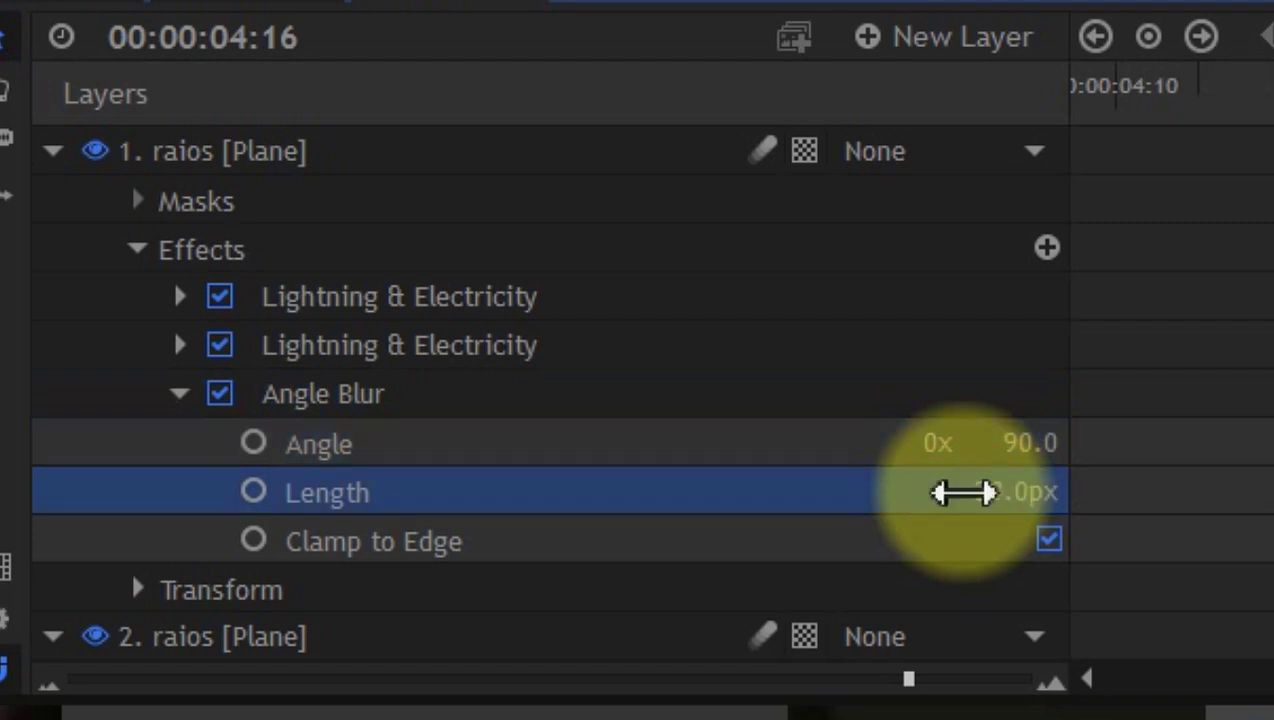
{"action": "key", "text": "Left"}
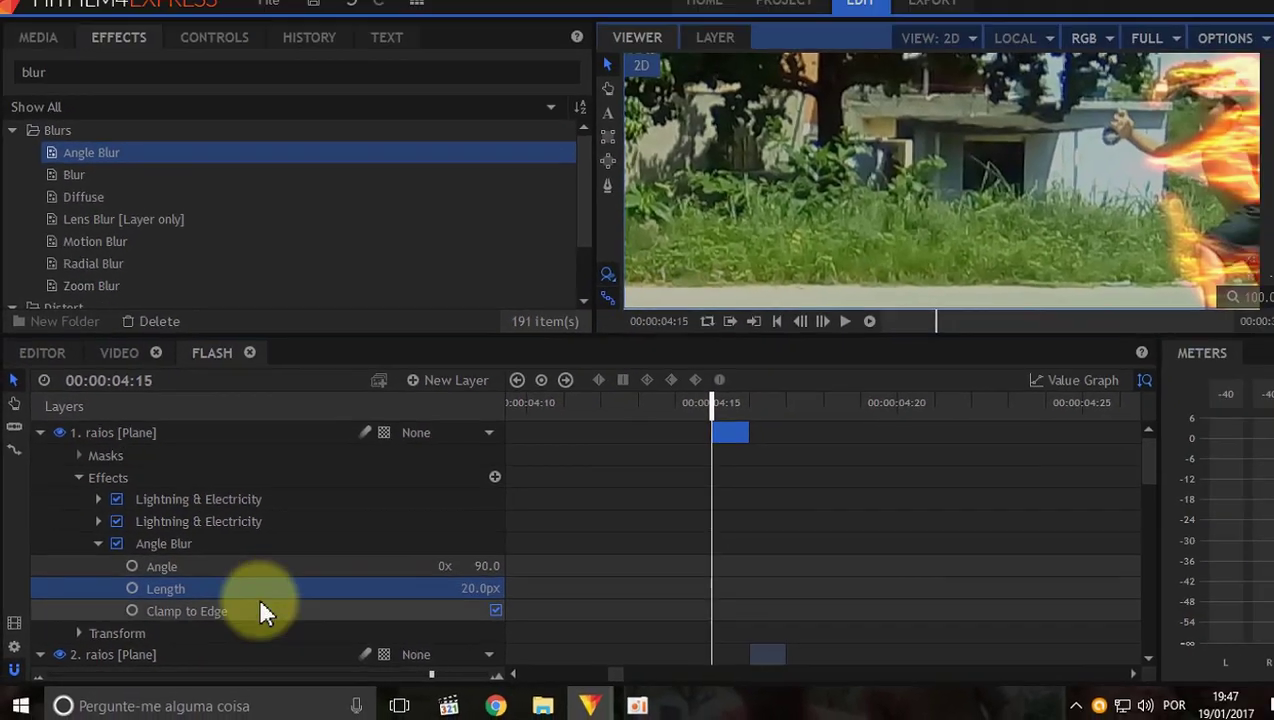
{"action": "scroll", "coordinate": [232, 558], "scroll_direction": "down", "scroll_amount": 2}
{"action": "scroll", "coordinate": [232, 558], "scroll_direction": "up", "scroll_amount": 2}
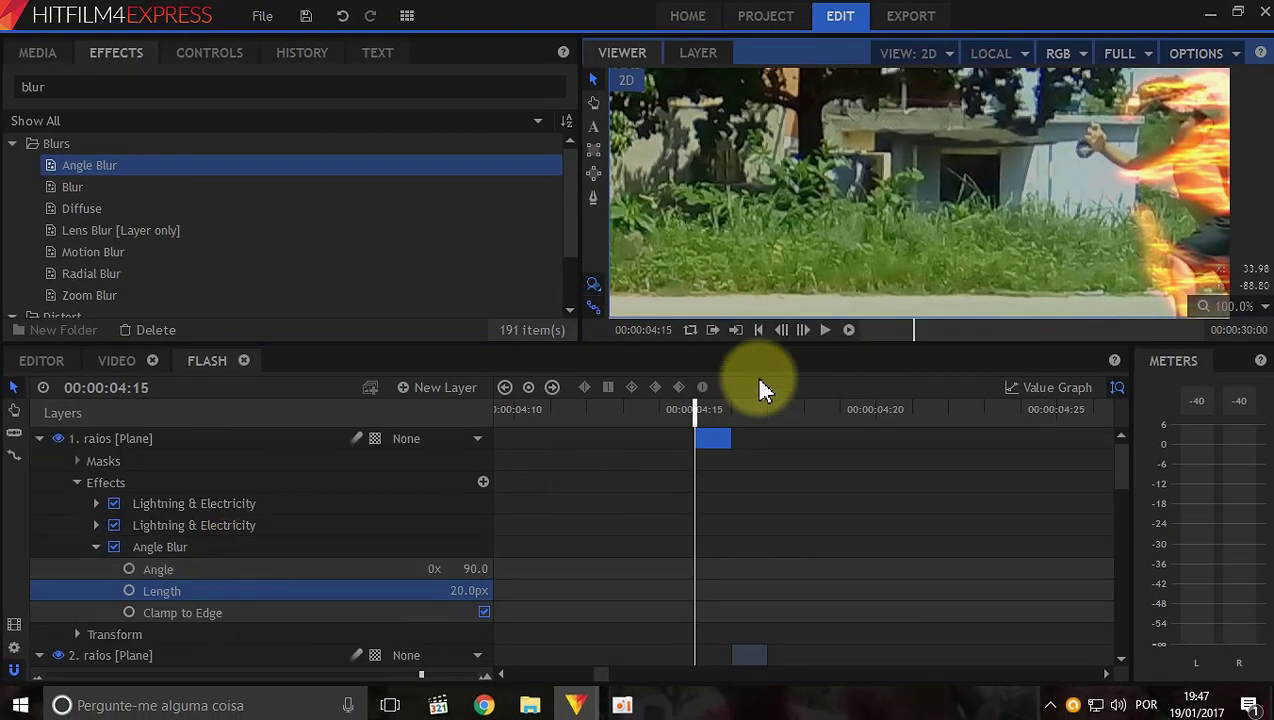
At 00:00:04:16, set the Angle Blur angle of the second raios plane to 90.
{"action": "left_click", "coordinate": [806, 330]}
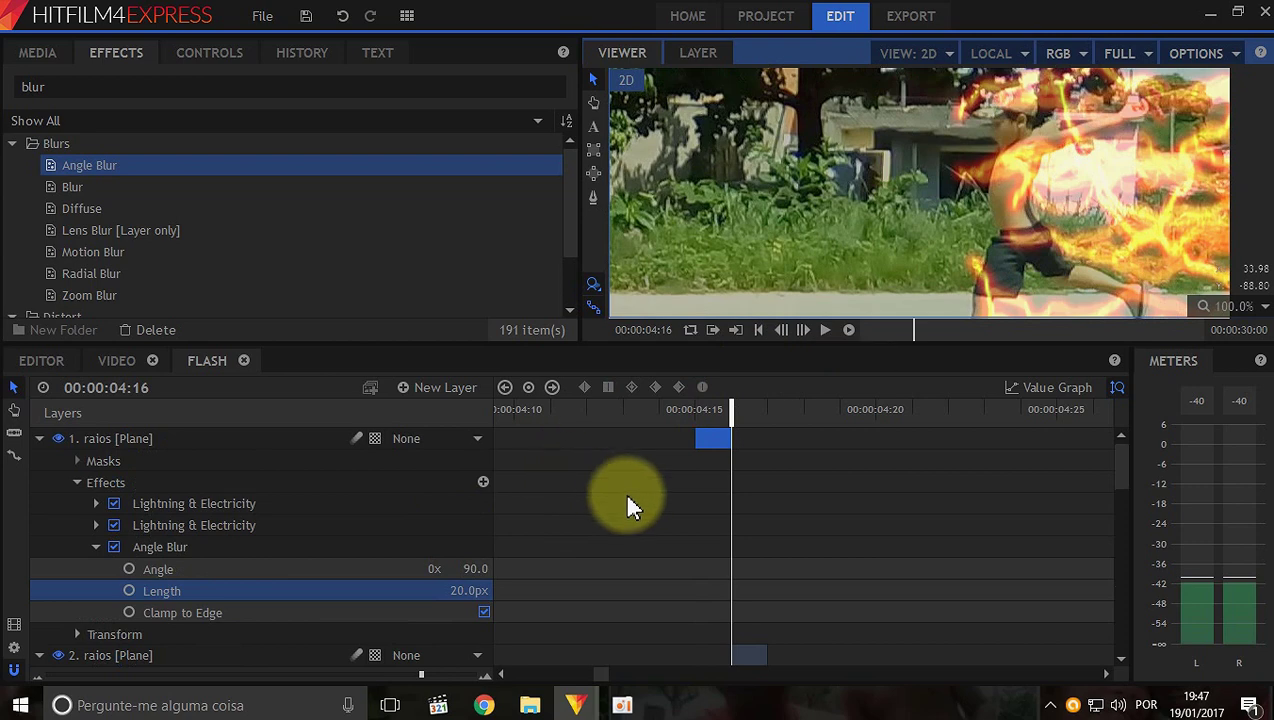
{"action": "scroll", "coordinate": [697, 548], "scroll_direction": "down", "scroll_amount": 2}
{"action": "left_click", "coordinate": [748, 588]}
{"action": "scroll", "coordinate": [335, 630], "scroll_direction": "down", "scroll_amount": 5}
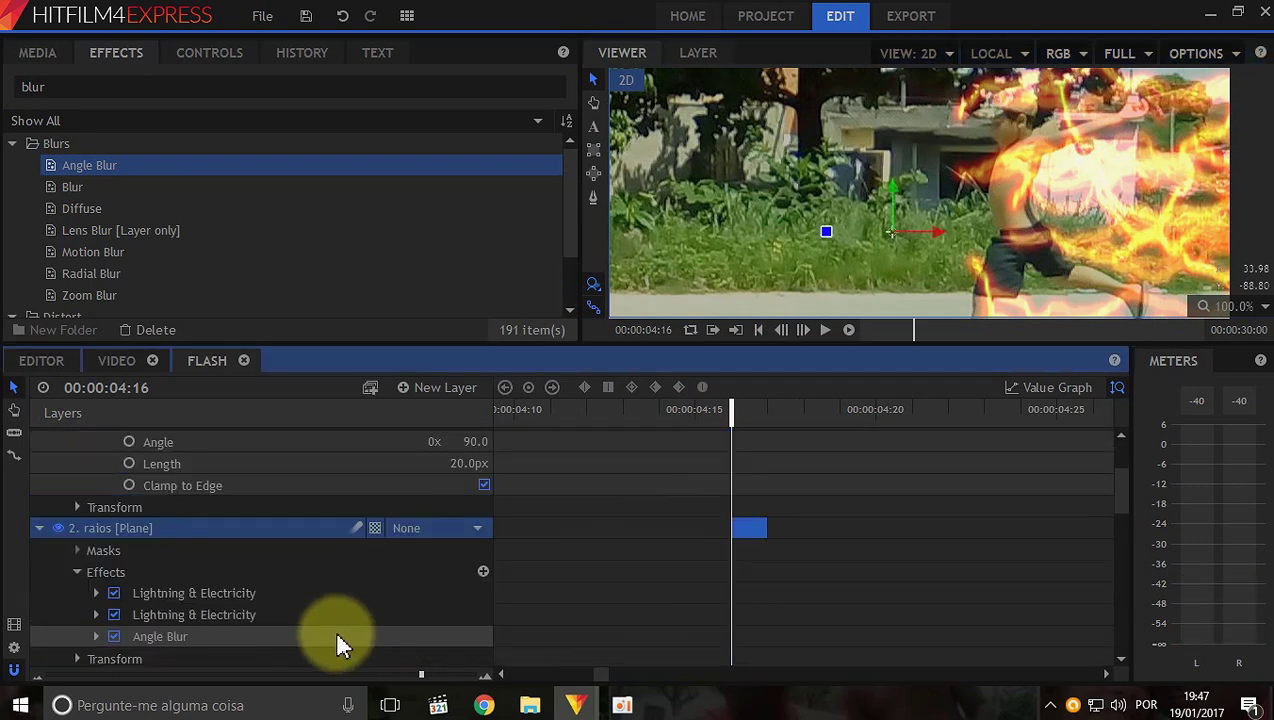
{"action": "left_click", "coordinate": [96, 517]}
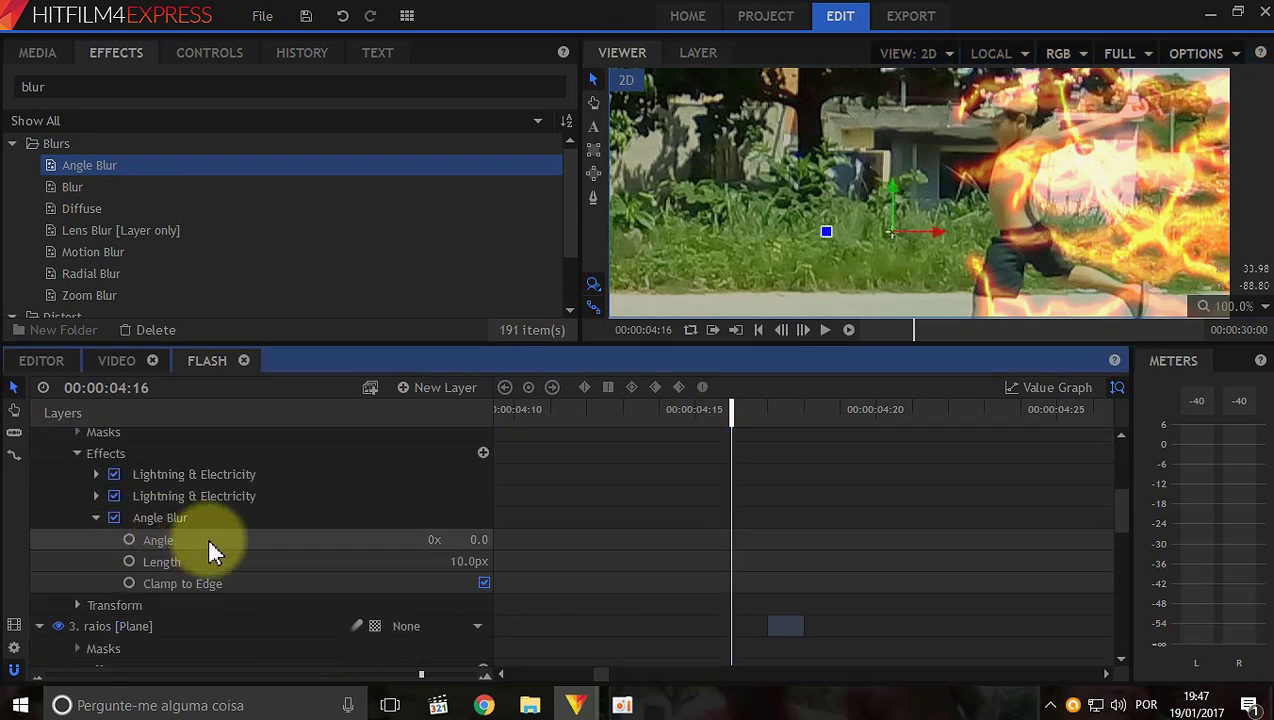
{"action": "left_click", "coordinate": [479, 539]}
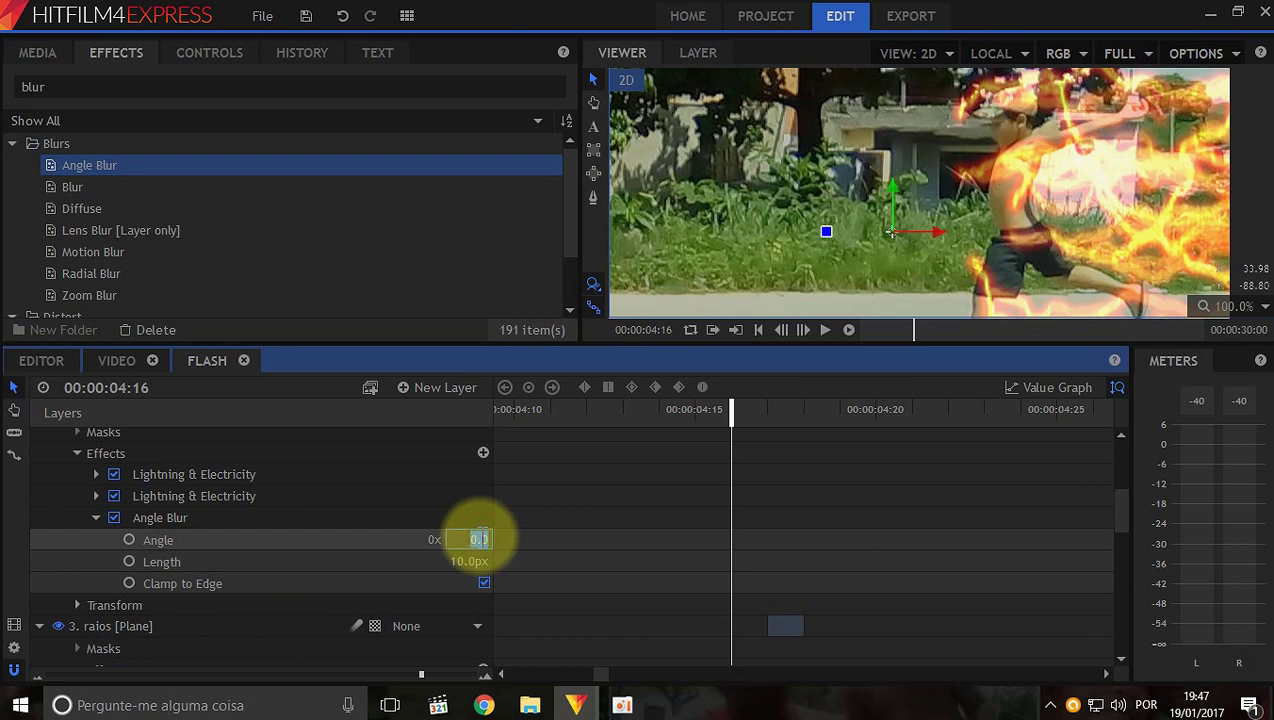
{"action": "type", "text": "90"}
{"action": "key", "text": "Return"}
Try a length of 20 px for the second raios plane's Angle Blur and reduce it to 10 px.
{"action": "left_click", "coordinate": [457, 562]}
{"action": "type", "text": "20"}
{"action": "key", "text": "Return"}
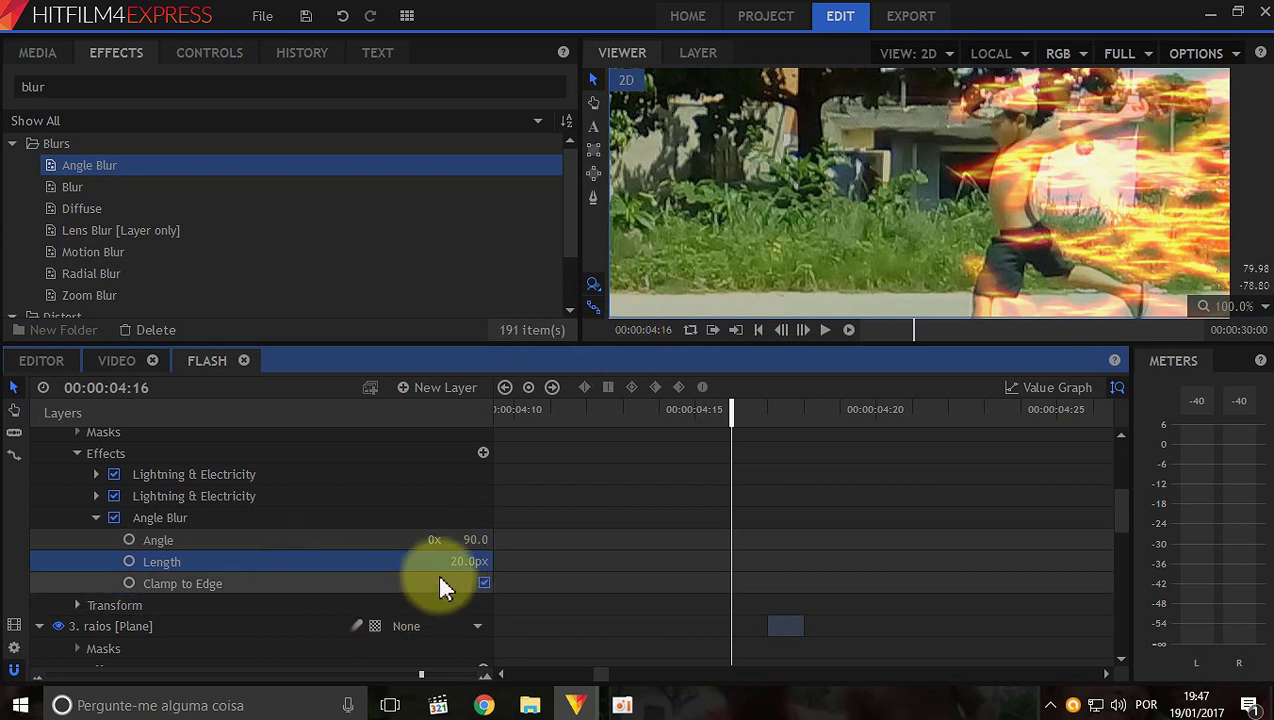
{"action": "left_click", "coordinate": [450, 563]}
{"action": "type", "text": "10"}
{"action": "key", "text": "Return"}
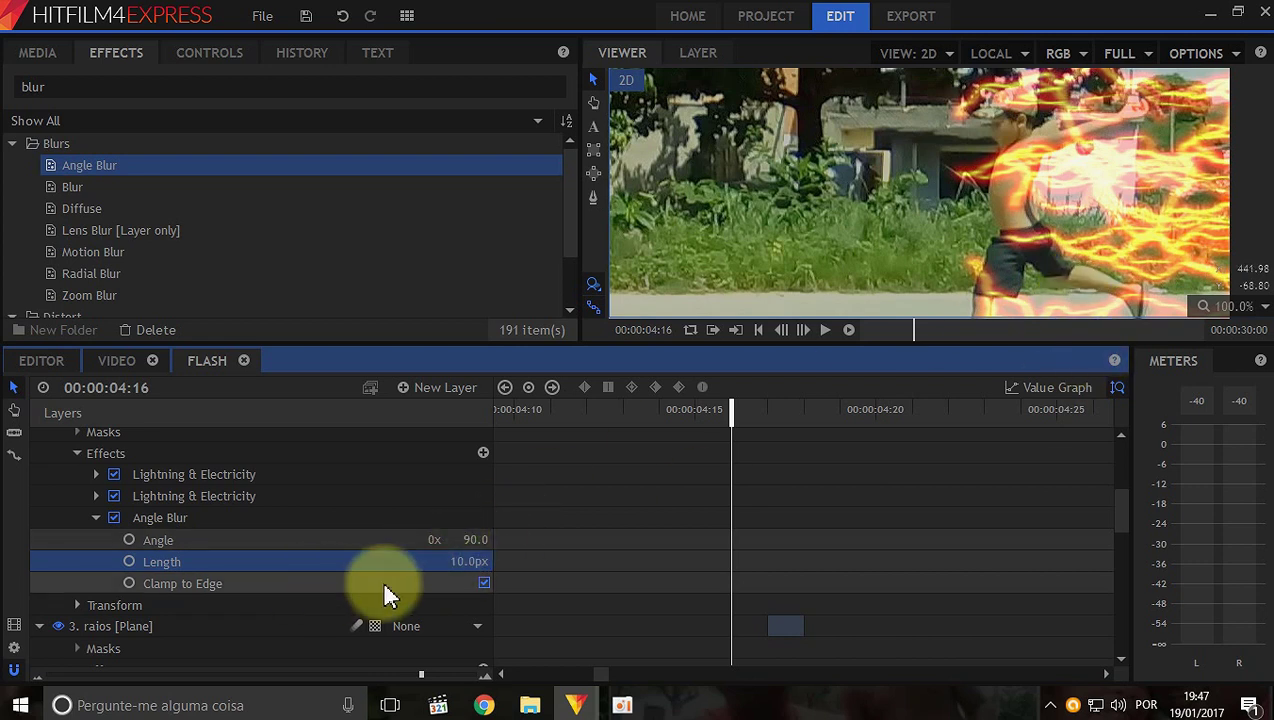
At 00:00:04:17, set the Angle Blur angle of the third raios plane to 90.
{"action": "scroll", "coordinate": [220, 585], "scroll_direction": "down", "scroll_amount": 2}
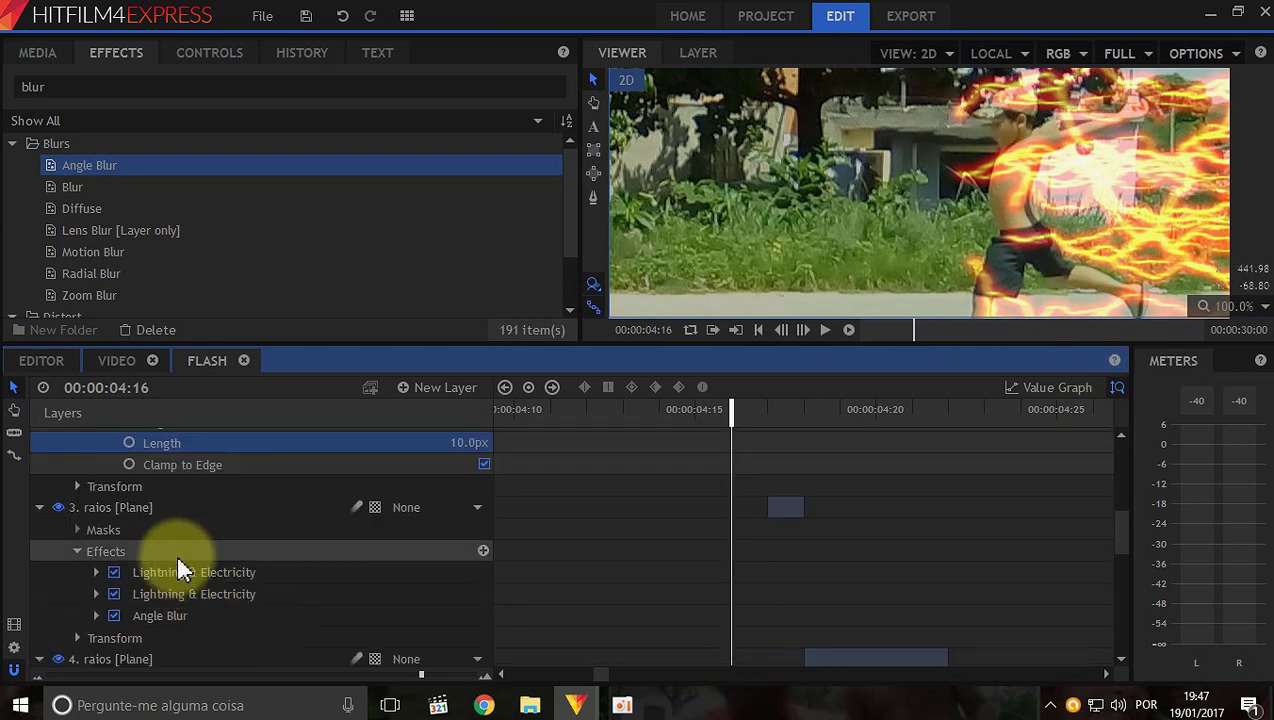
{"action": "left_click", "coordinate": [97, 616]}
{"action": "scroll", "coordinate": [430, 600], "scroll_direction": "down", "scroll_amount": 1}
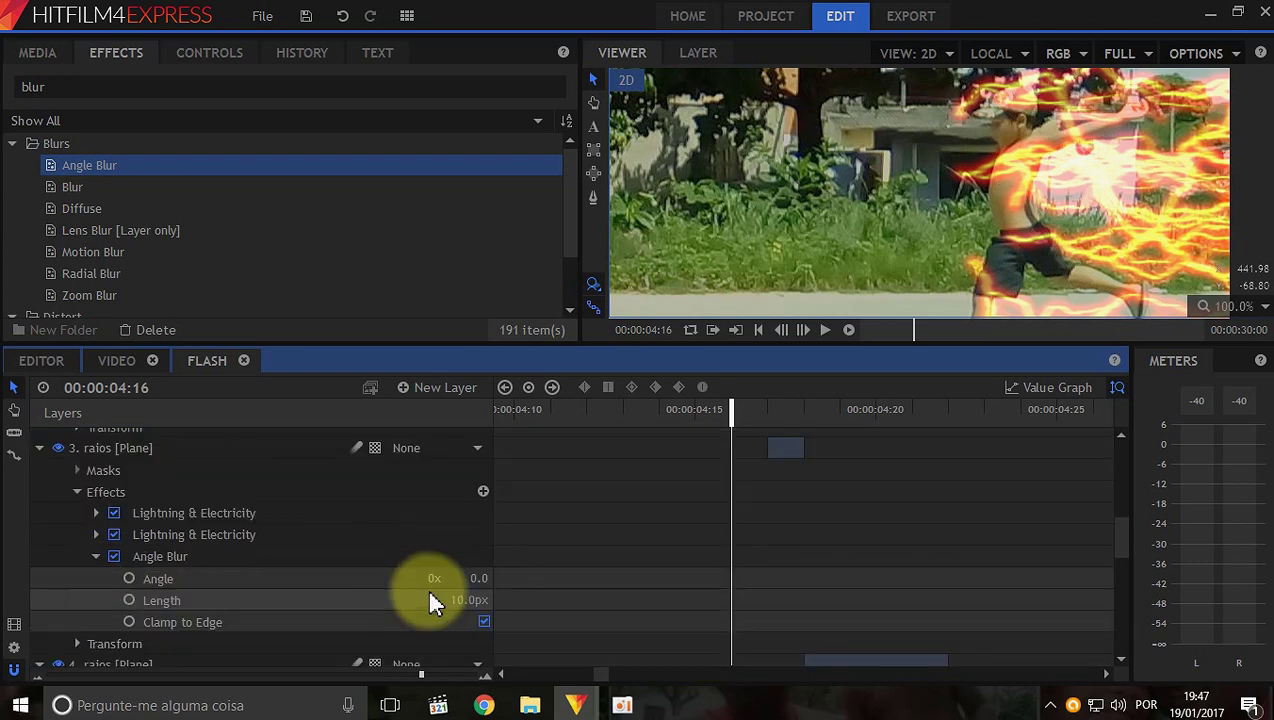
{"action": "left_click", "coordinate": [808, 329]}
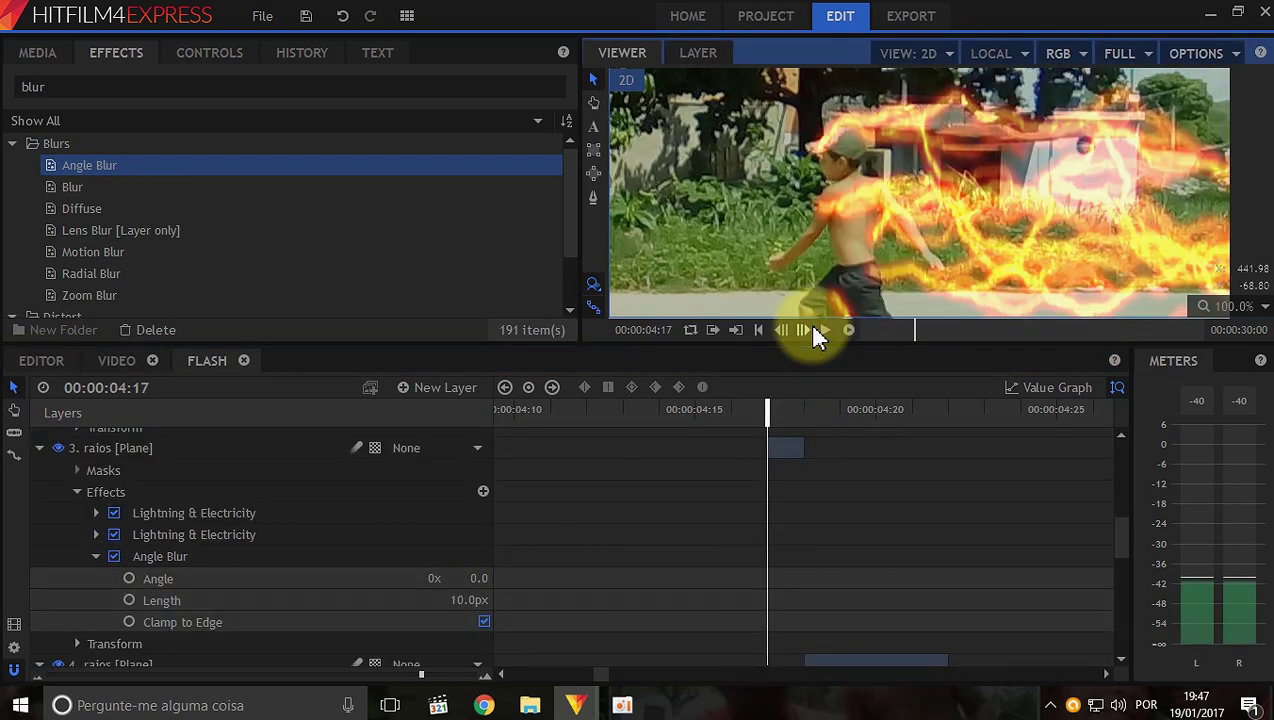
{"action": "left_click", "coordinate": [479, 578]}
{"action": "type", "text": "90"}
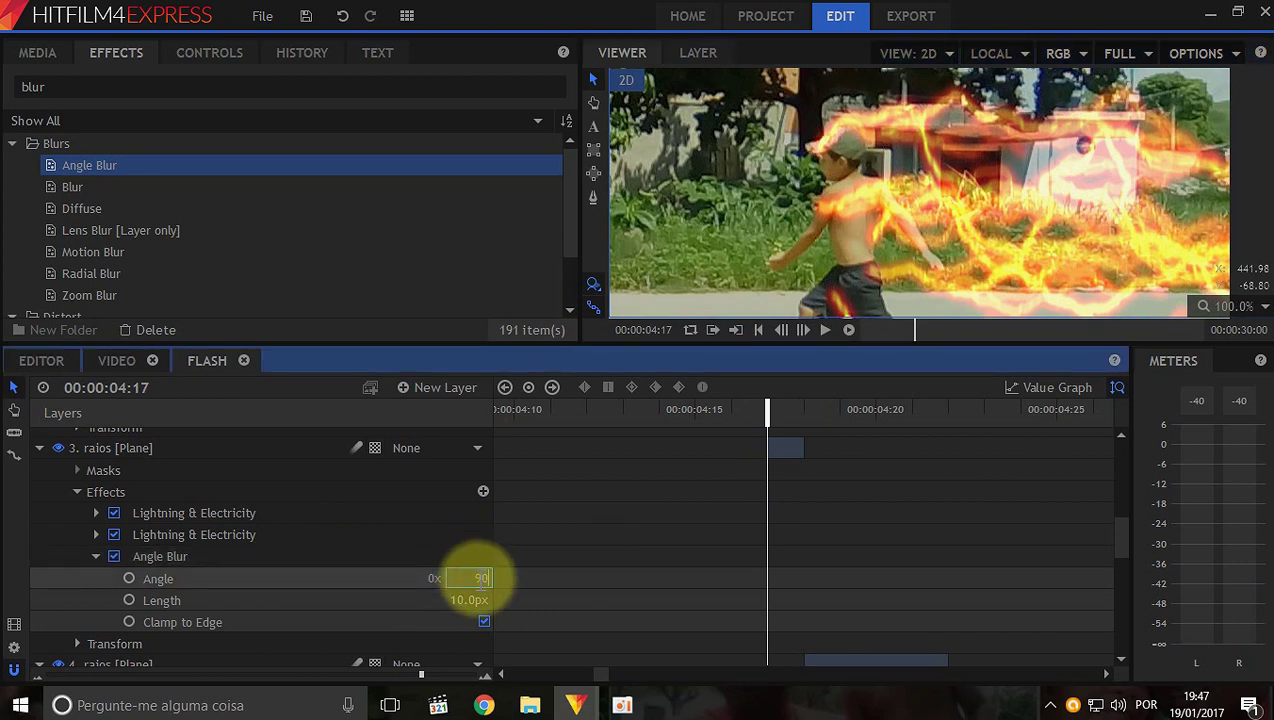
{"action": "key", "text": "Return"}
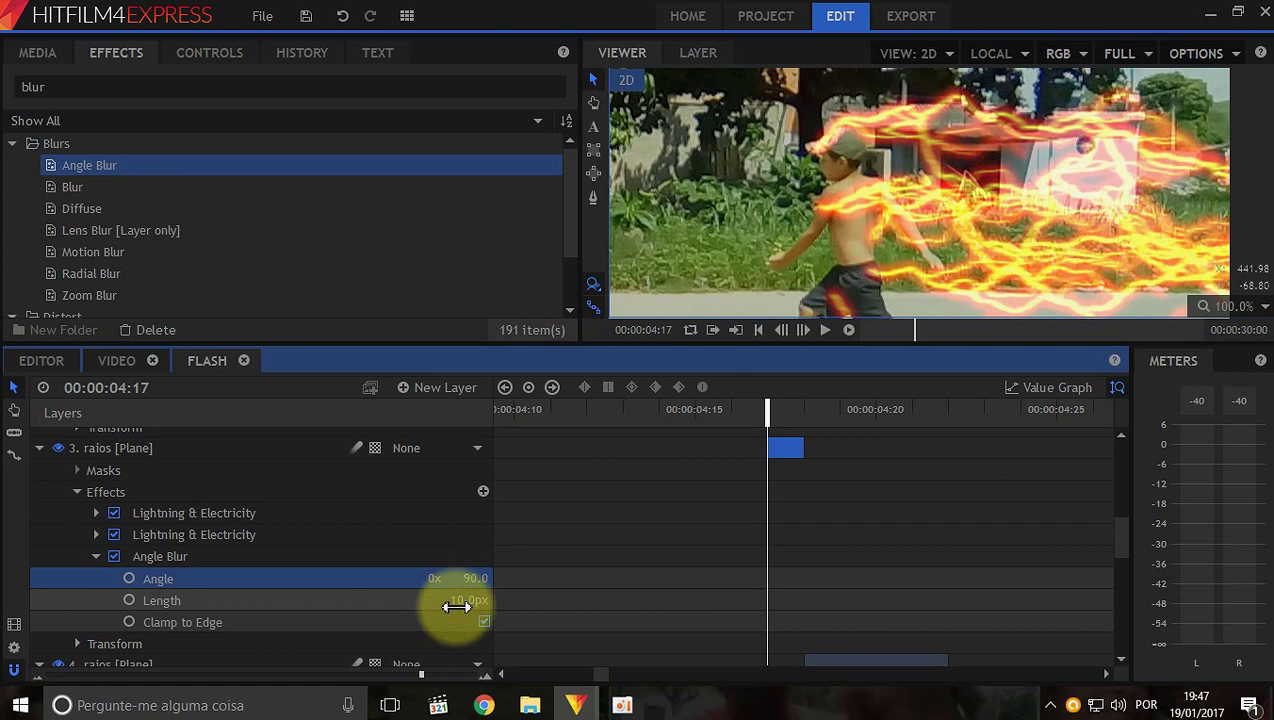
Open the Angle Blur settings of the fourth raios plane.
{"action": "scroll", "coordinate": [384, 602], "scroll_direction": "down", "scroll_amount": 5}
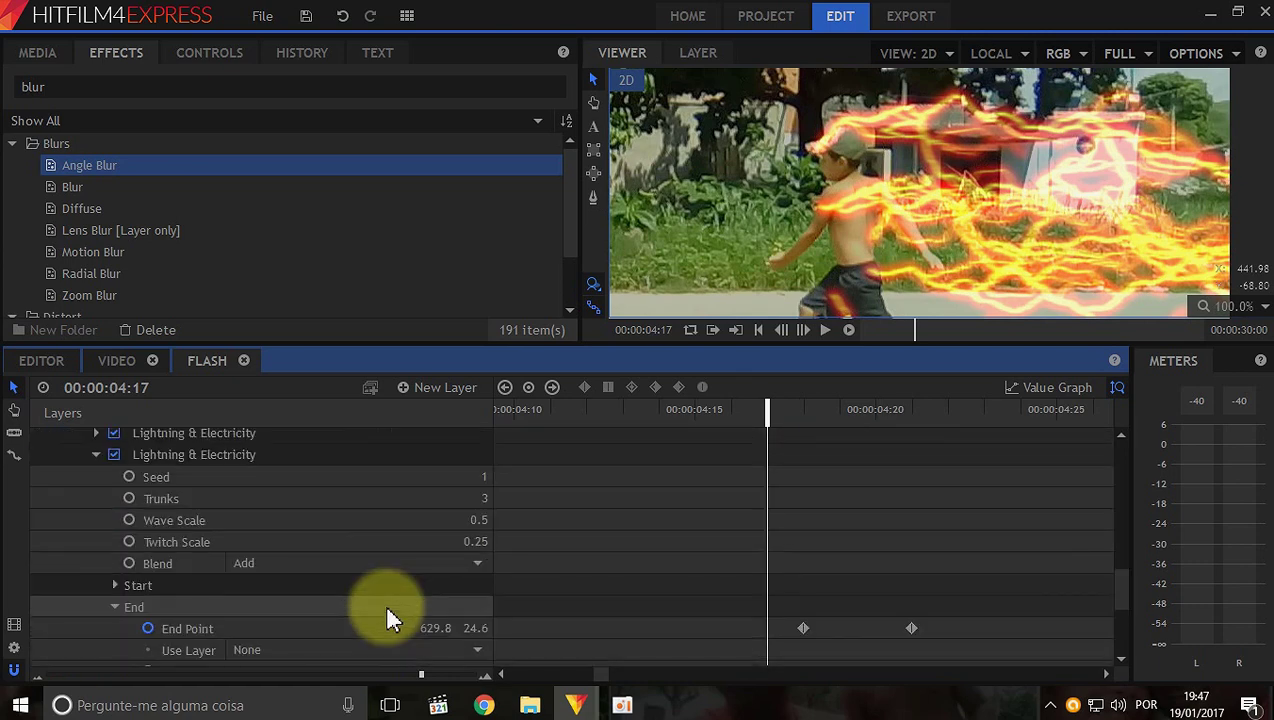
{"action": "scroll", "coordinate": [387, 608], "scroll_direction": "up", "scroll_amount": 3}
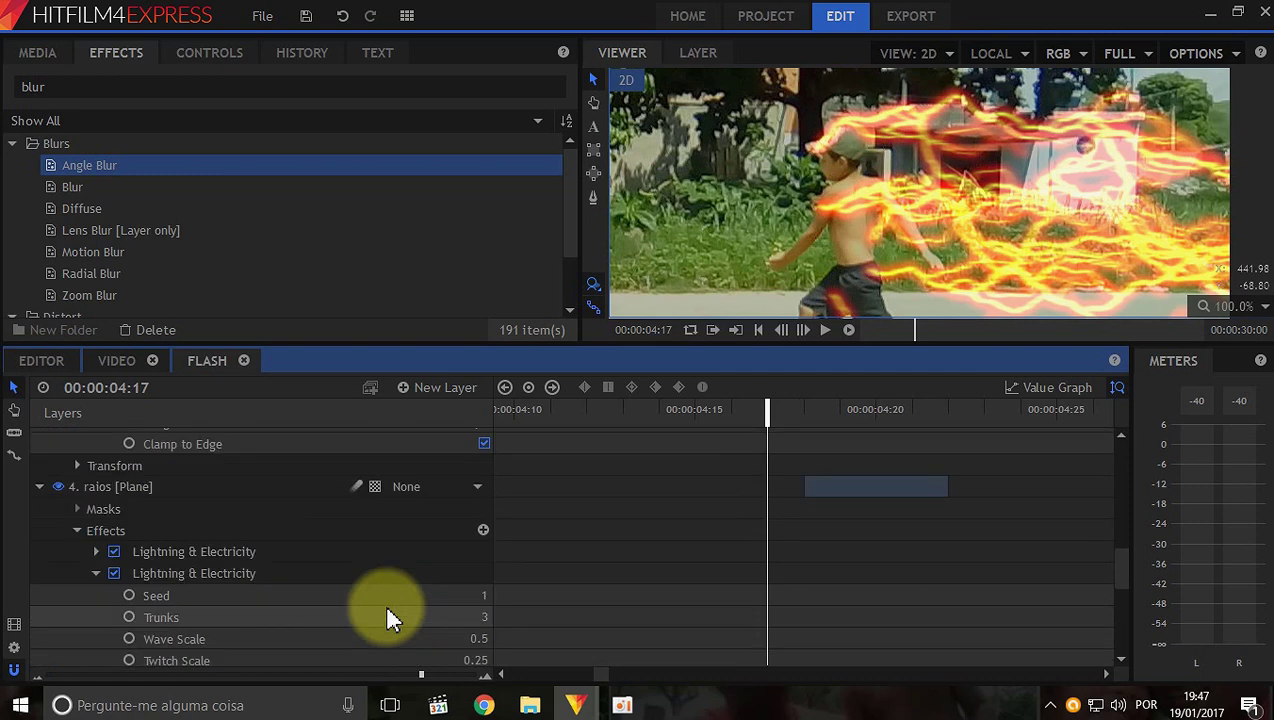
{"action": "scroll", "coordinate": [390, 618], "scroll_direction": "down", "scroll_amount": 4}
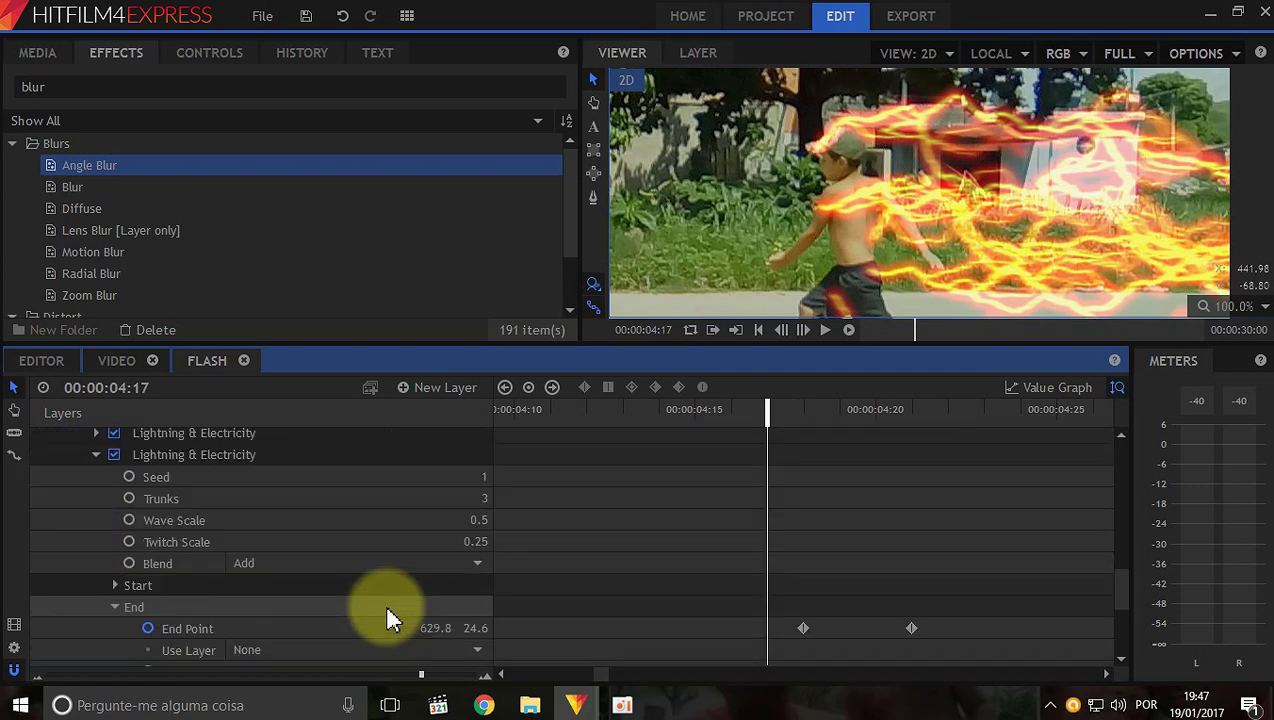
{"action": "scroll", "coordinate": [388, 610], "scroll_direction": "down", "scroll_amount": 3}
{"action": "left_click", "coordinate": [355, 608]}
{"action": "left_click", "coordinate": [94, 614]}
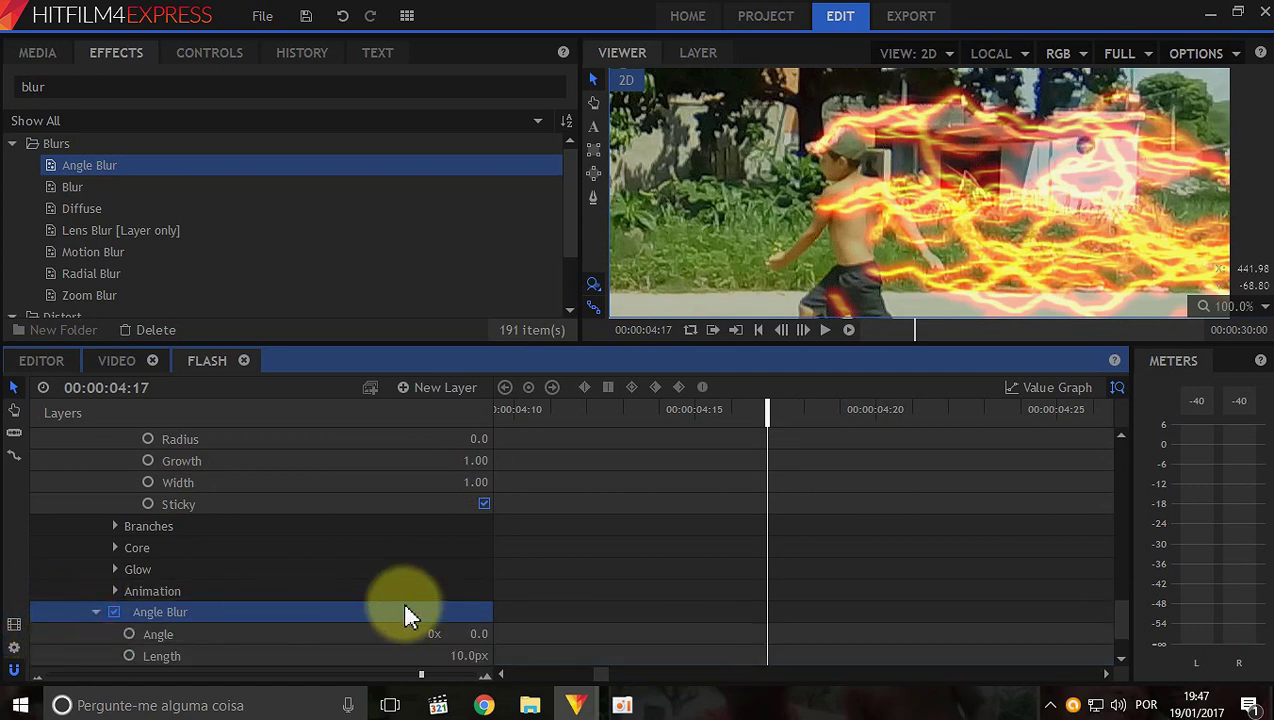
{"action": "scroll", "coordinate": [402, 600], "scroll_direction": "down", "scroll_amount": 2}
At 00:00:04:16, apply the Motion Blur effect to the video composite layer.
{"action": "left_click", "coordinate": [820, 331]}
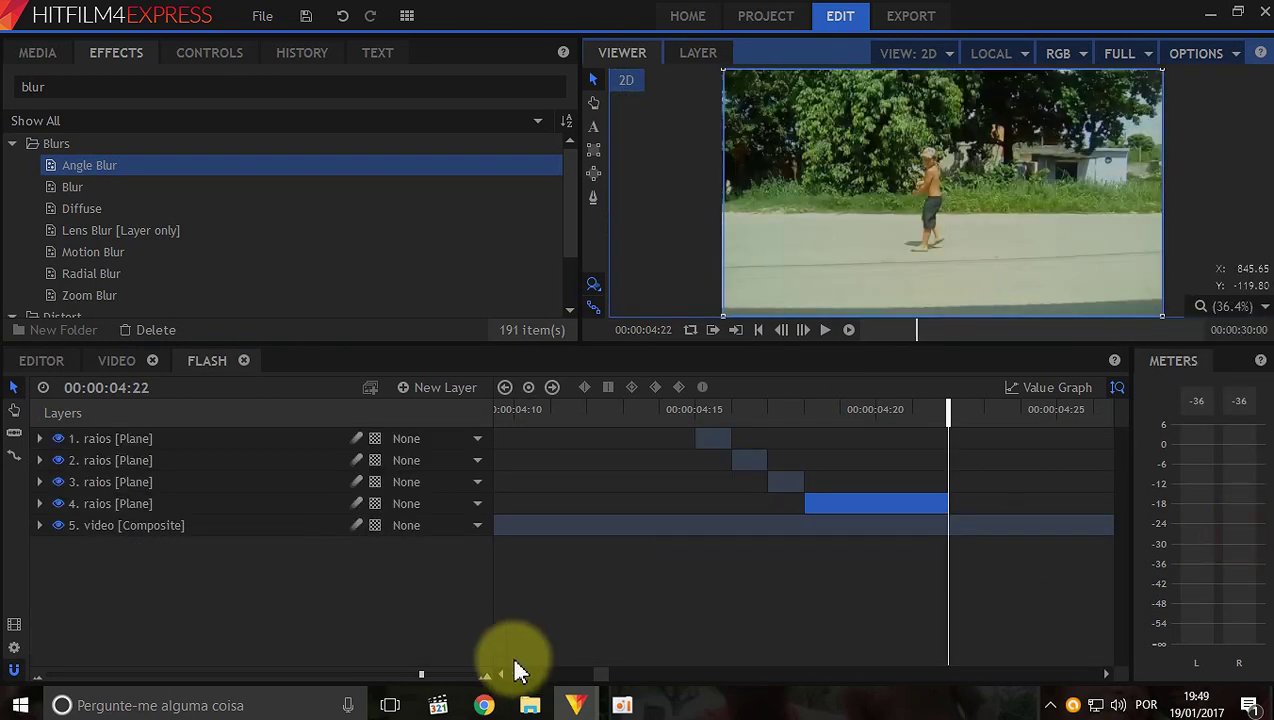
{"action": "left_click", "coordinate": [610, 525]}
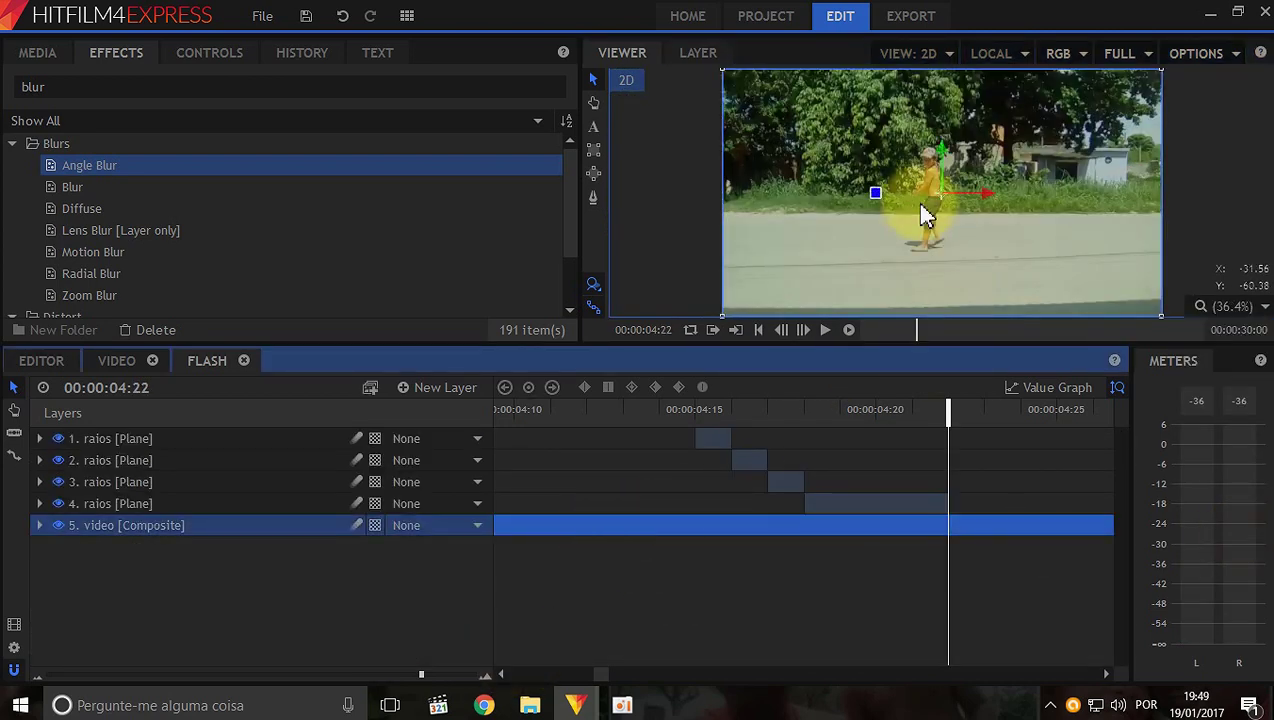
{"action": "left_click", "coordinate": [698, 409]}
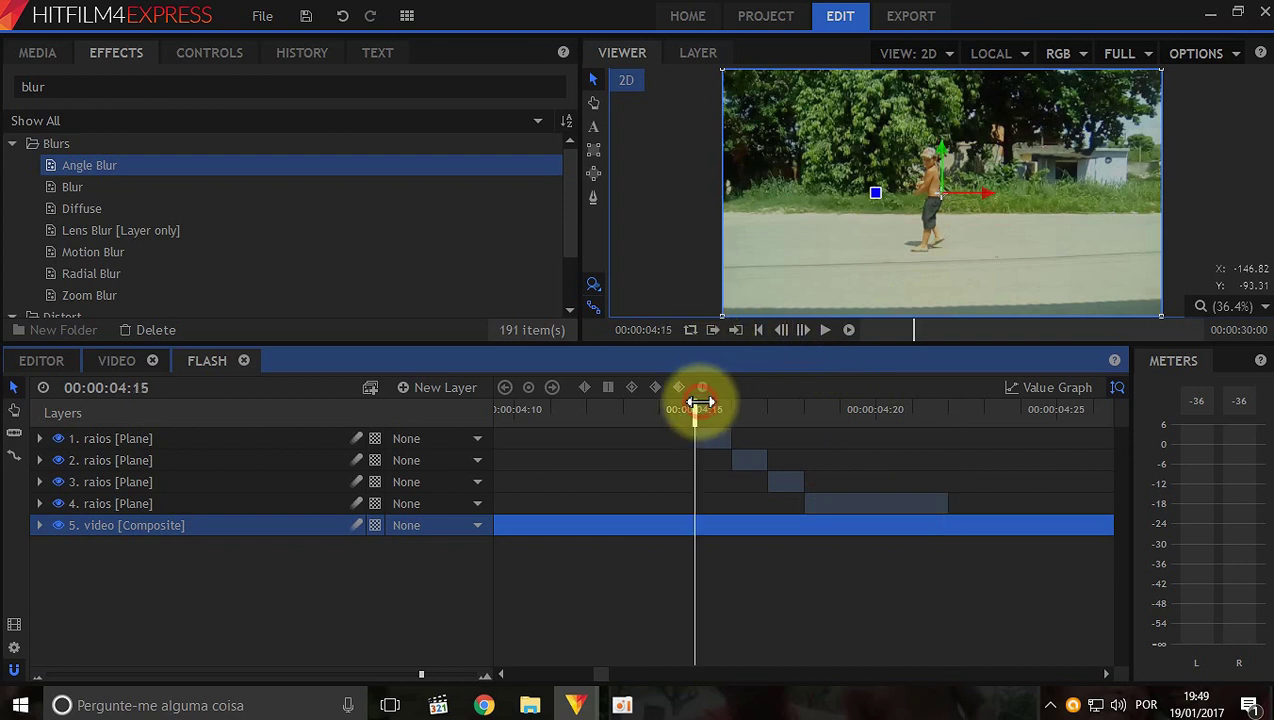
{"action": "left_click", "coordinate": [805, 329]}
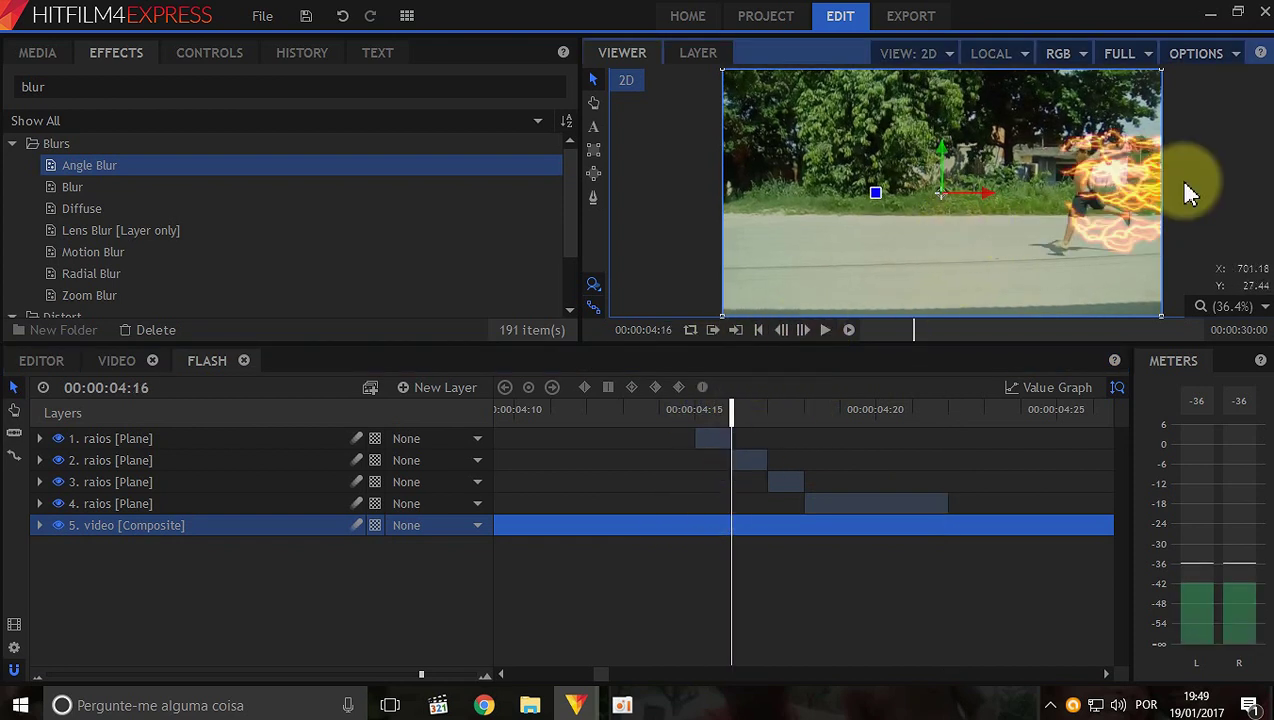
{"action": "scroll", "coordinate": [1058, 222], "scroll_direction": "up", "scroll_amount": 2}
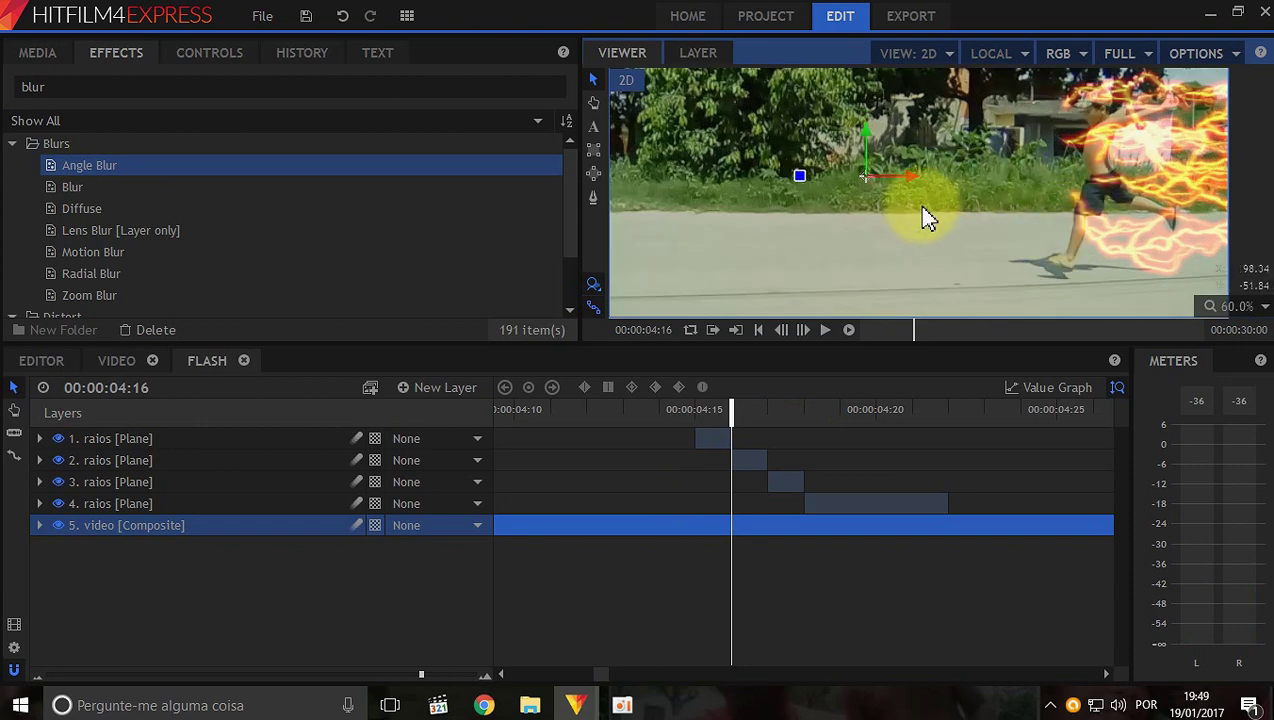
{"action": "left_click", "coordinate": [148, 256]}
{"action": "left_click_drag", "start_coordinate": [146, 256], "coordinate": [195, 524]}
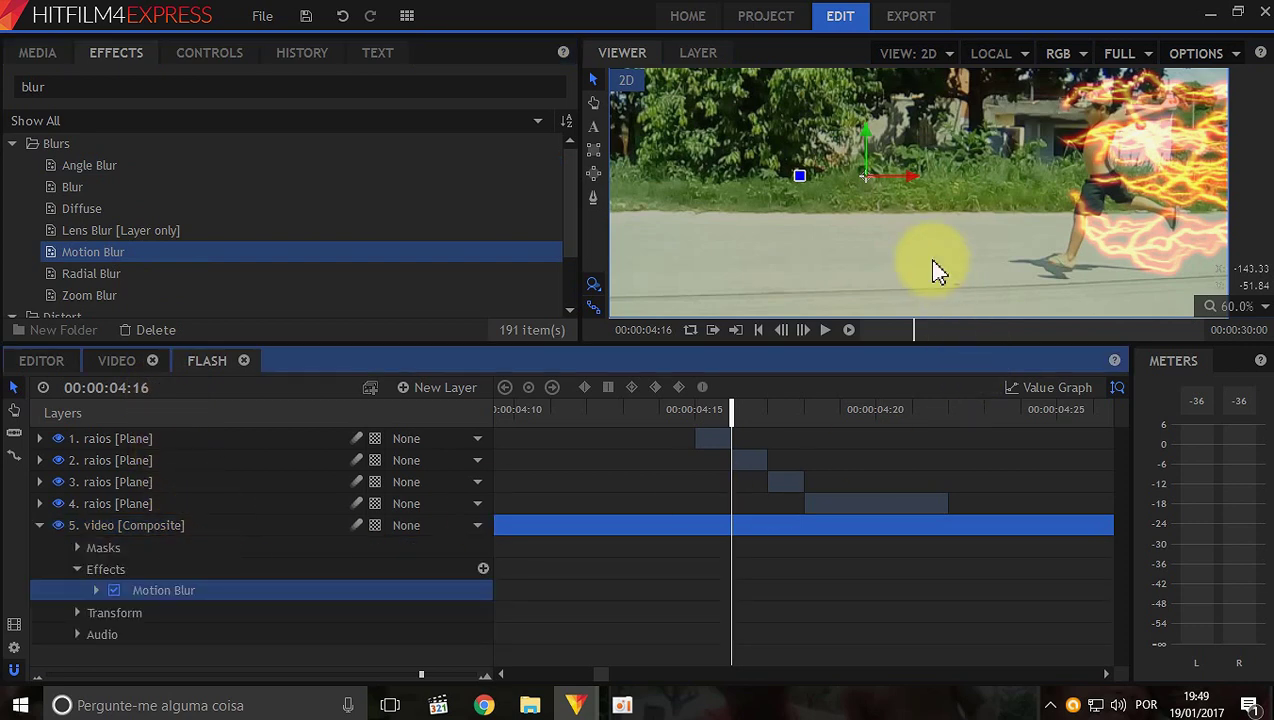
Examine the motion blur on the runner frame by frame from 00:00:04:16 to 00:00:04:18, close up and at full view.
{"action": "scroll", "coordinate": [1020, 193], "scroll_direction": "up", "scroll_amount": 2}
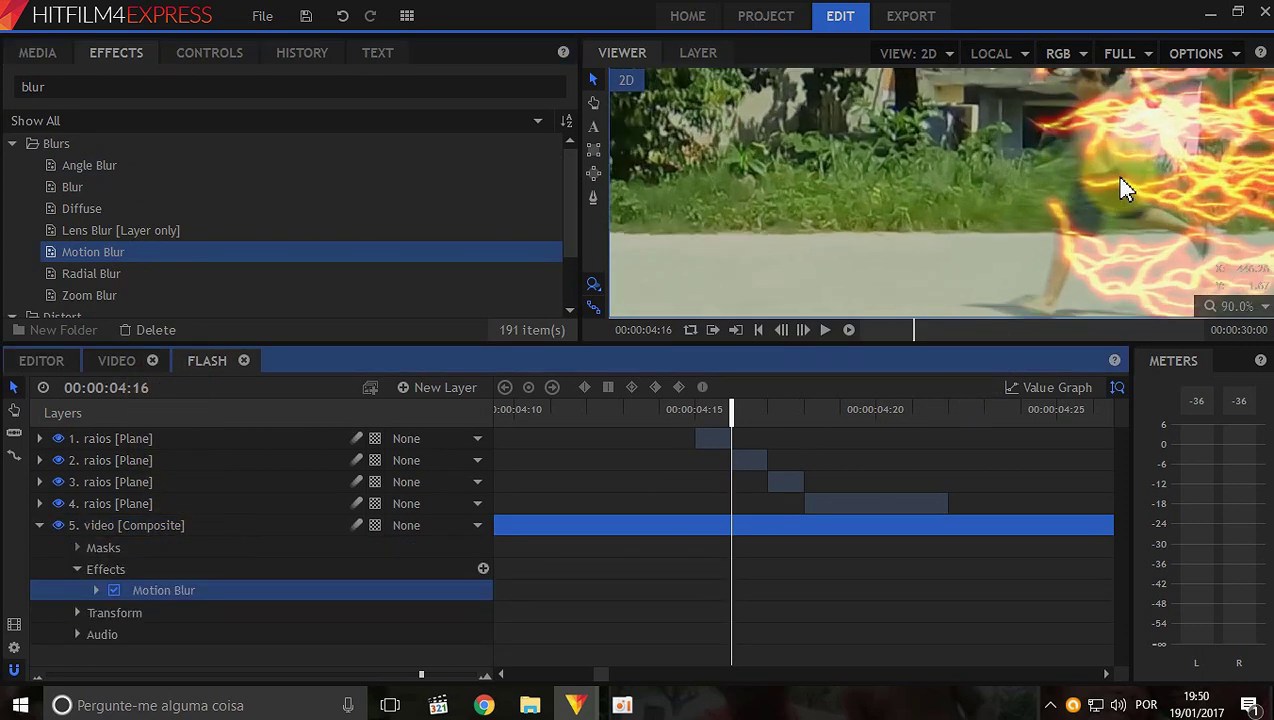
{"action": "left_click", "coordinate": [905, 146]}
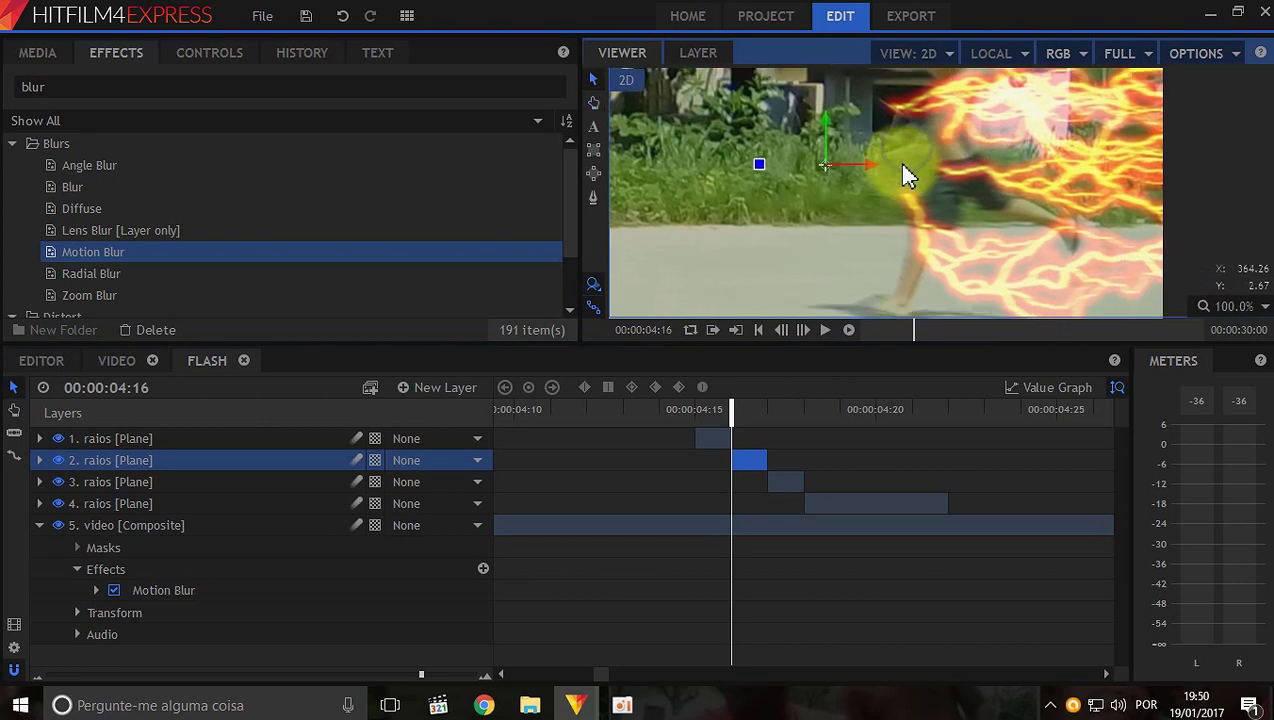
{"action": "scroll", "coordinate": [898, 162], "scroll_direction": "down", "scroll_amount": 2}
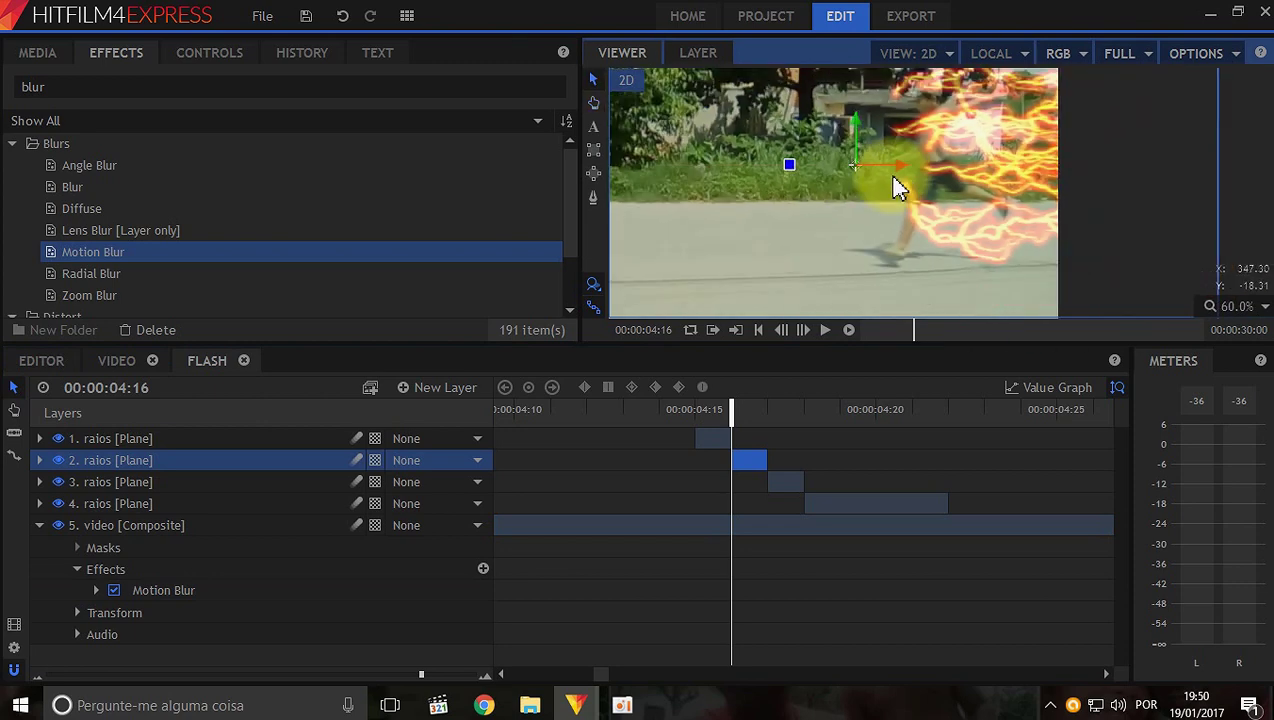
{"action": "left_click", "coordinate": [808, 332]}
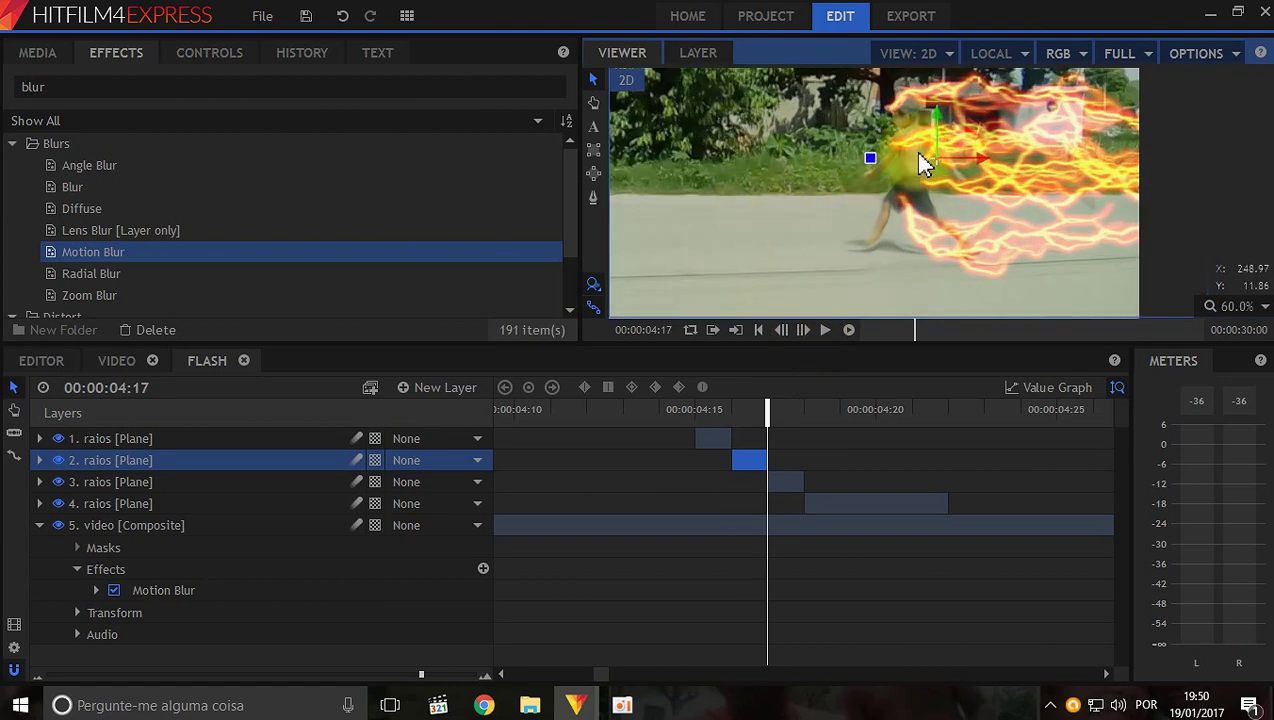
{"action": "left_click", "coordinate": [805, 334]}
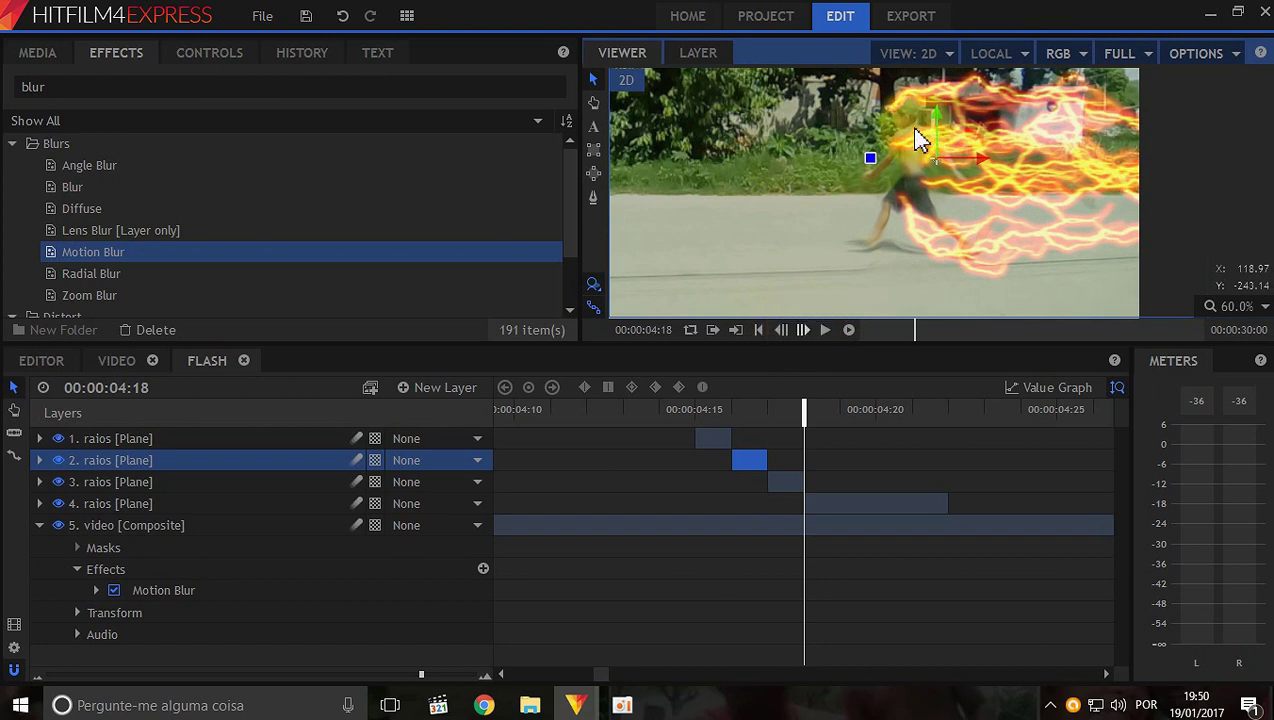
{"action": "left_click", "coordinate": [782, 331]}
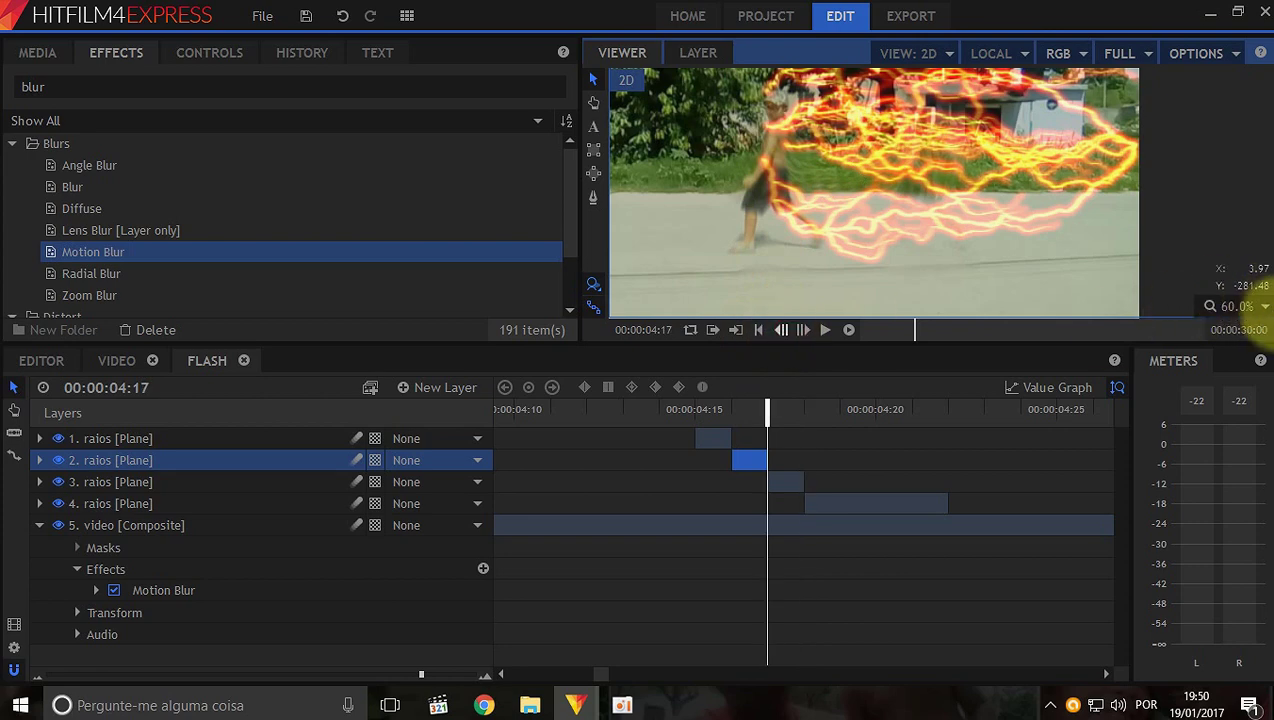
{"action": "left_click", "coordinate": [1253, 308]}
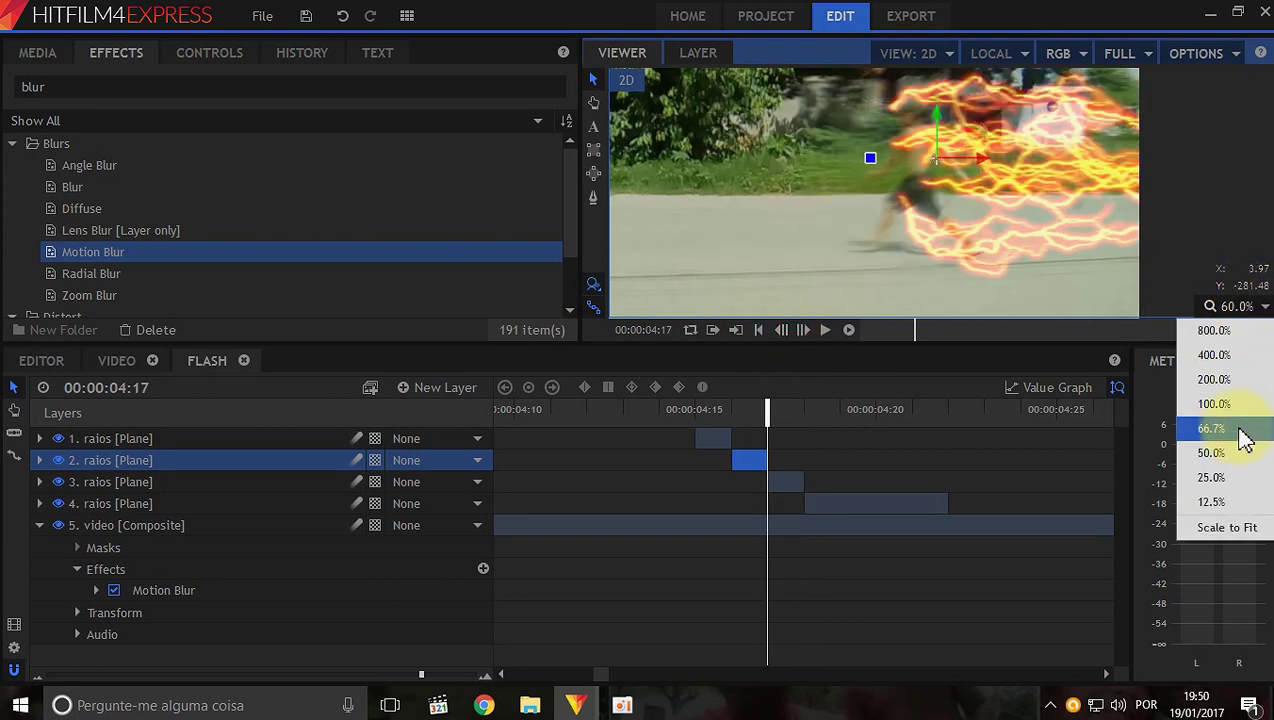
{"action": "left_click", "coordinate": [1226, 527]}
{"action": "scroll", "coordinate": [1020, 195], "scroll_direction": "up", "scroll_amount": 3}
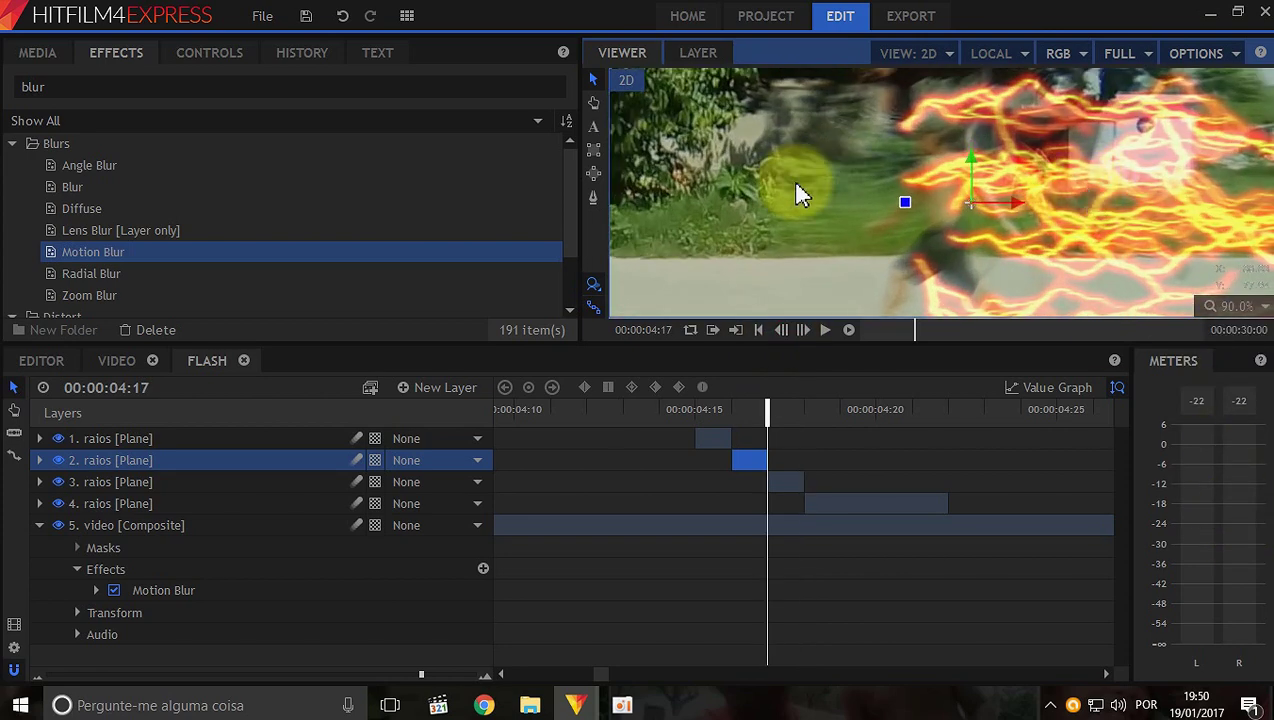
{"action": "scroll", "coordinate": [885, 188], "scroll_direction": "down", "scroll_amount": 3}
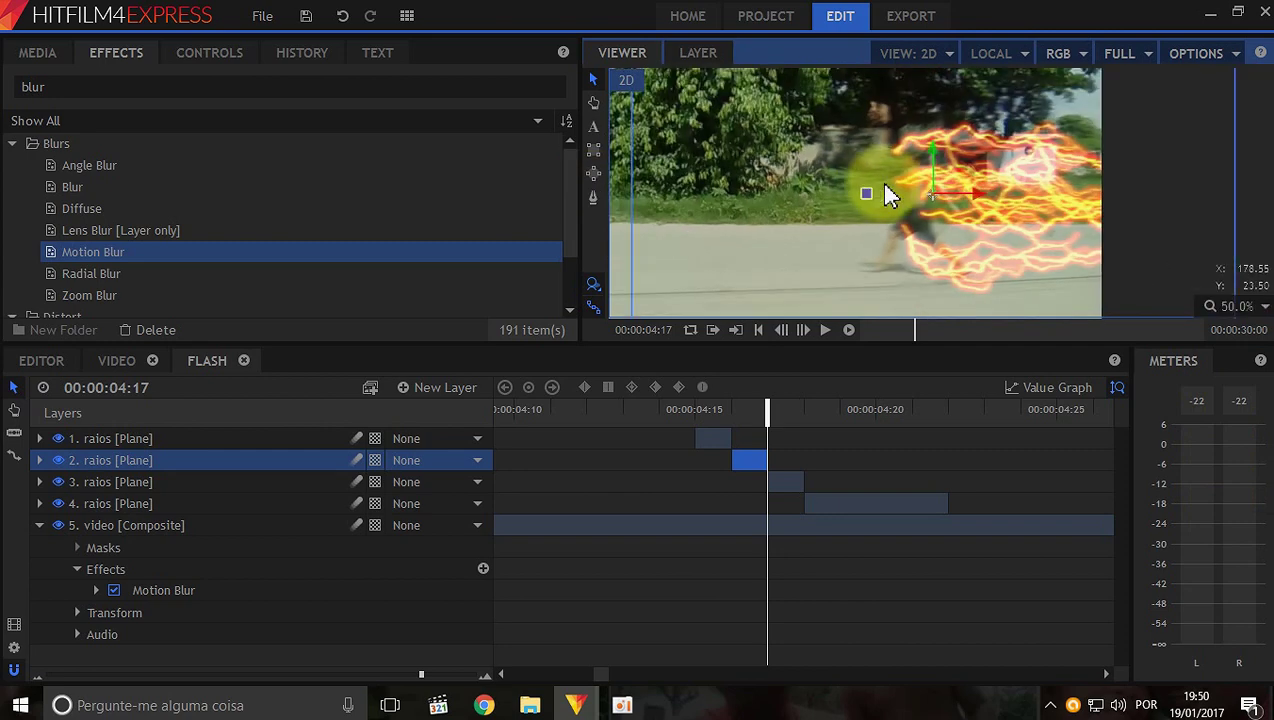
{"action": "left_click", "coordinate": [803, 329]}
Place the 00;00;07;25 flash composite shot at the start of the main editor timeline on Video 1.
{"action": "left_click", "coordinate": [41, 360]}
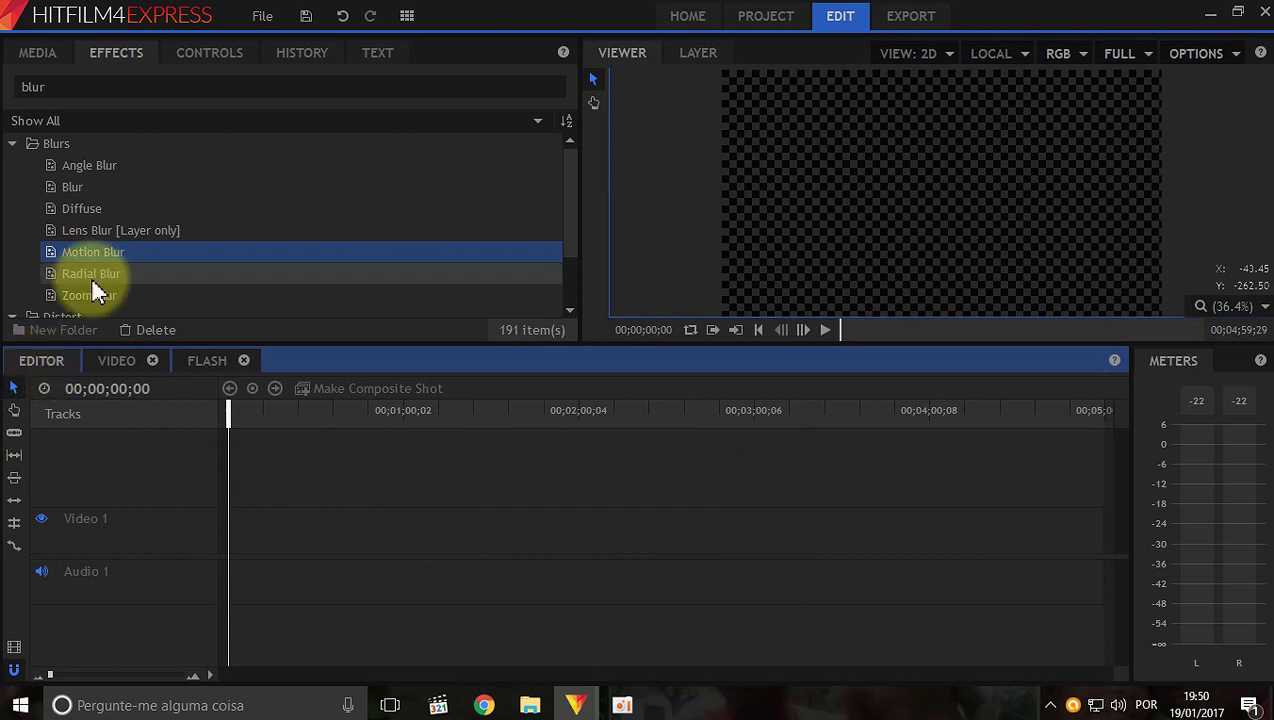
{"action": "left_click", "coordinate": [48, 60]}
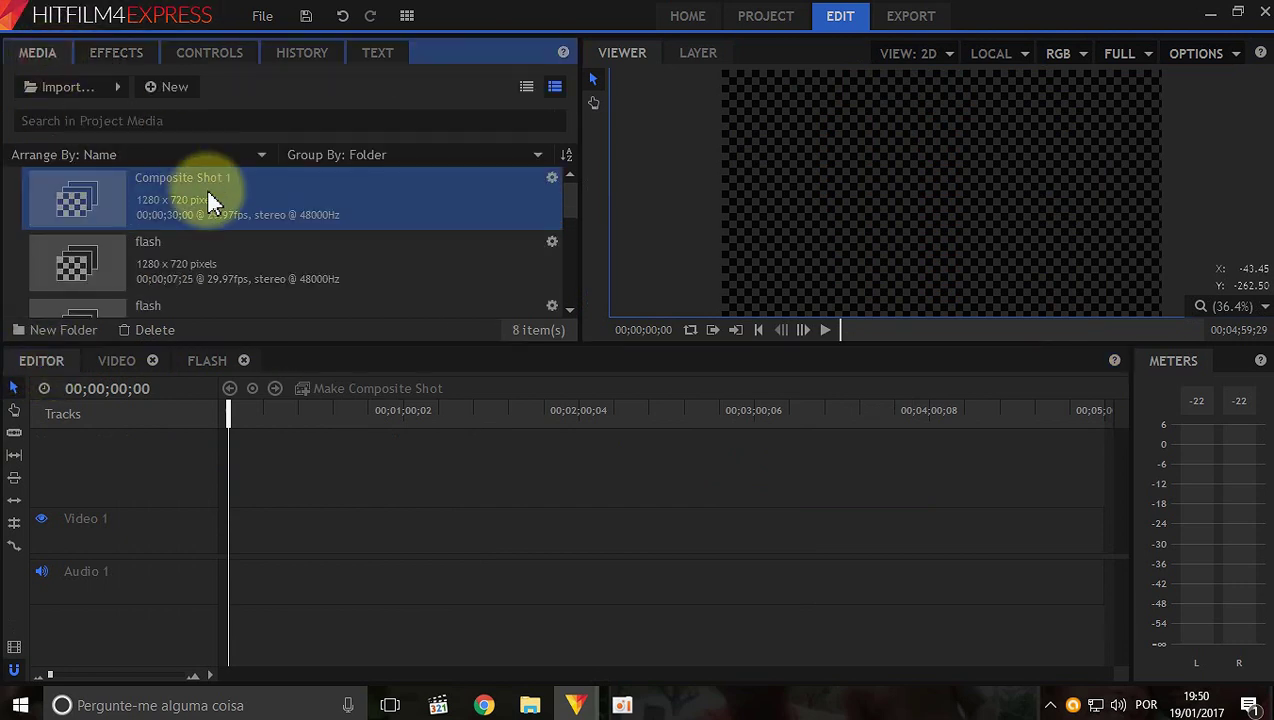
{"action": "left_click", "coordinate": [115, 250]}
{"action": "left_click_drag", "start_coordinate": [115, 250], "coordinate": [235, 552]}
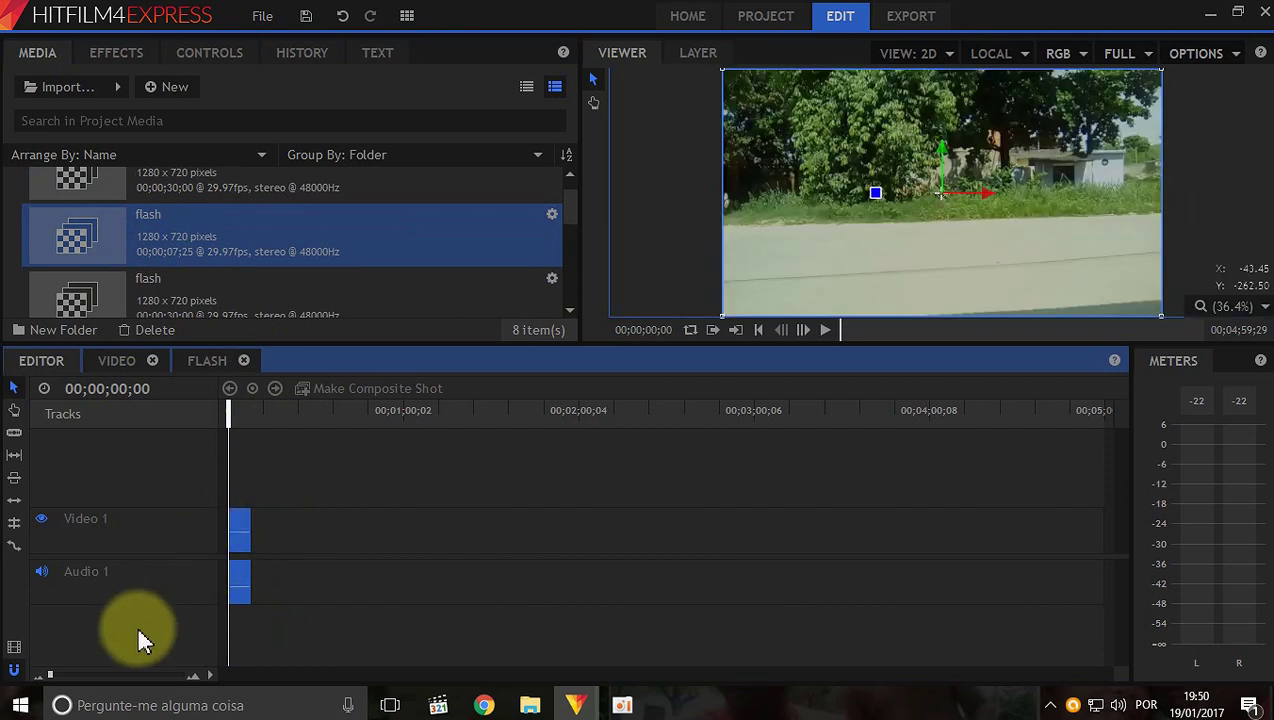
Play the flash clip and check it frame by frame between 00;00;04;17 and 00;00;04;21 to find where the runner enters.
{"action": "left_click_drag", "start_coordinate": [50, 675], "coordinate": [70, 675]}
{"action": "left_click", "coordinate": [382, 410]}
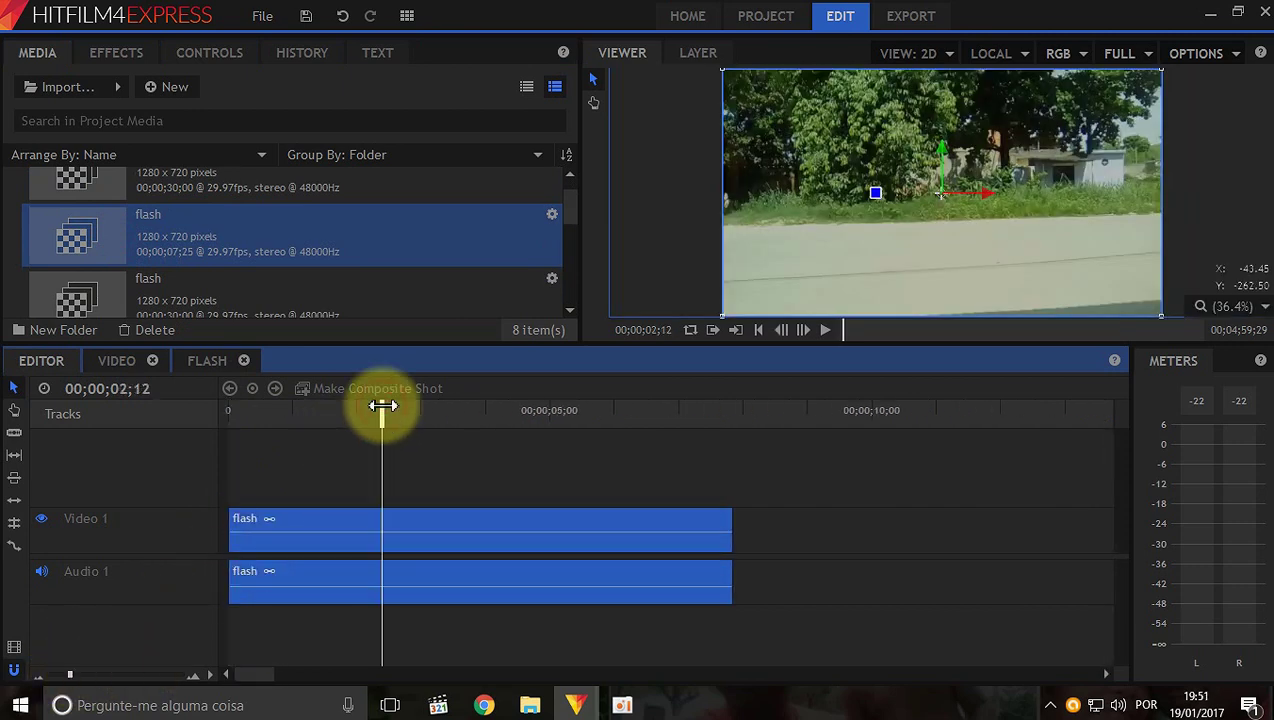
{"action": "left_click", "coordinate": [825, 330]}
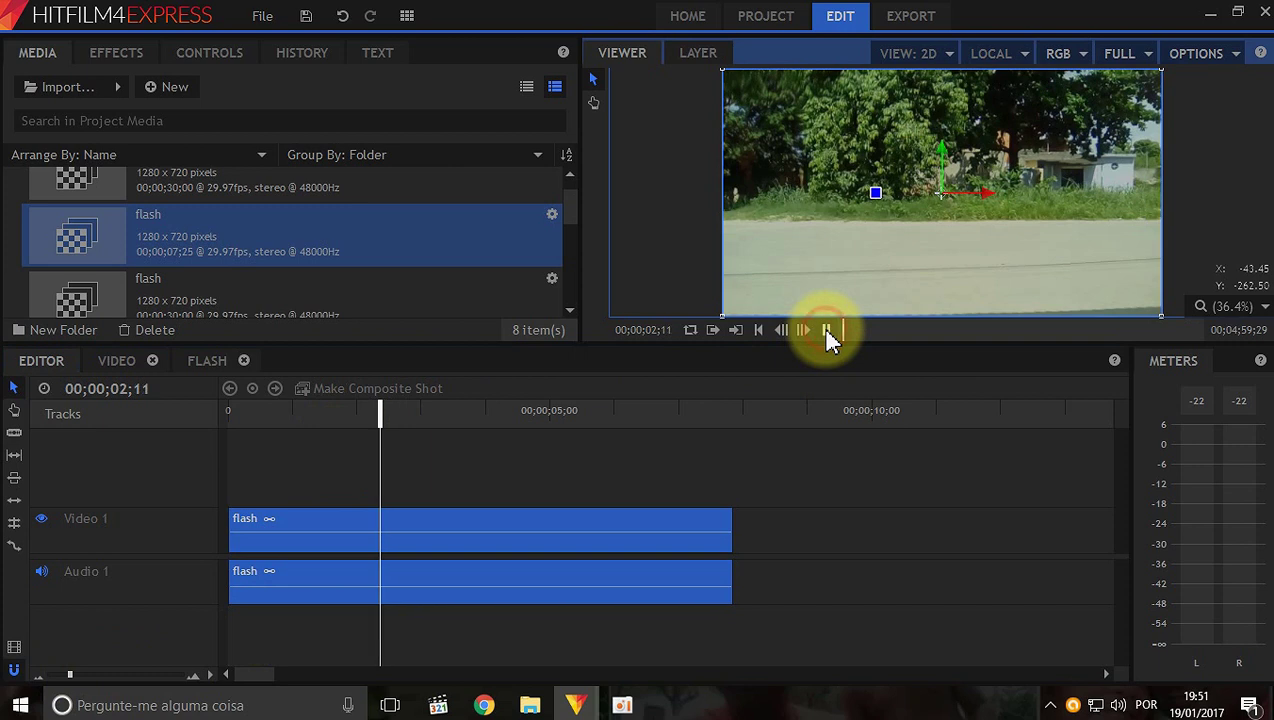
{"action": "left_click", "coordinate": [826, 330]}
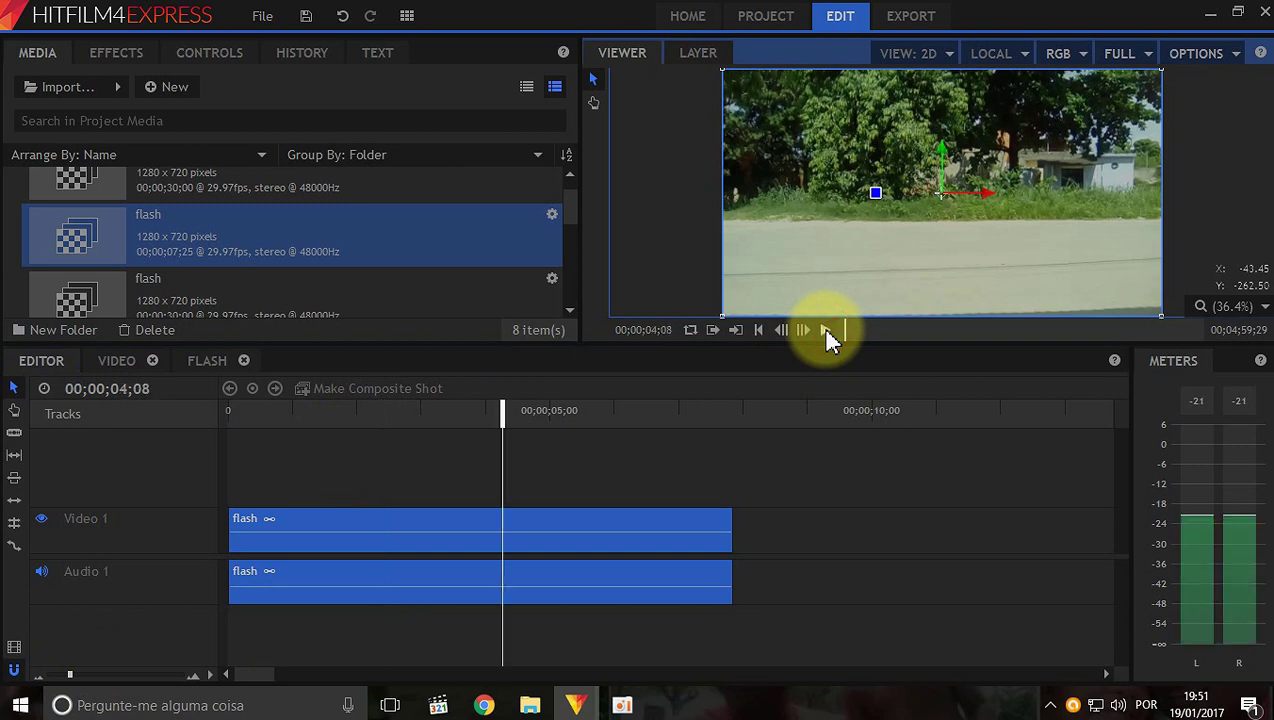
{"action": "left_click", "coordinate": [561, 412]}
{"action": "left_click", "coordinate": [523, 410]}
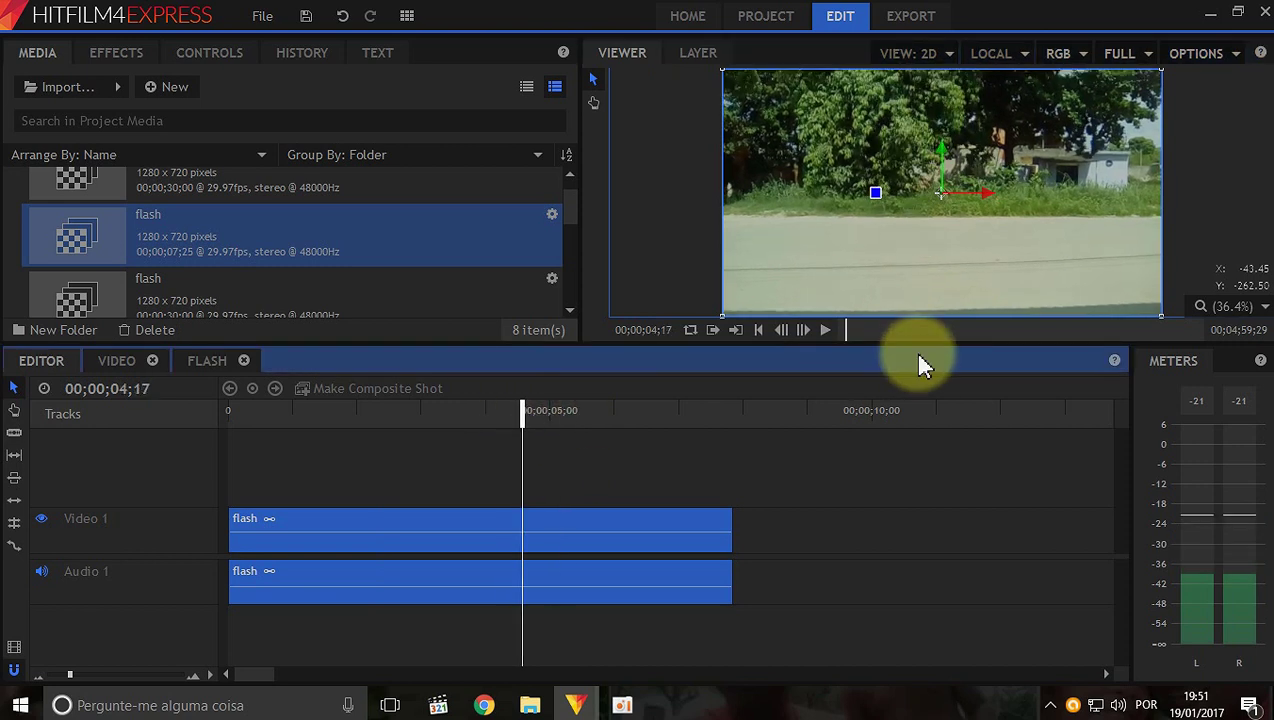
{"action": "left_click", "coordinate": [803, 330]}
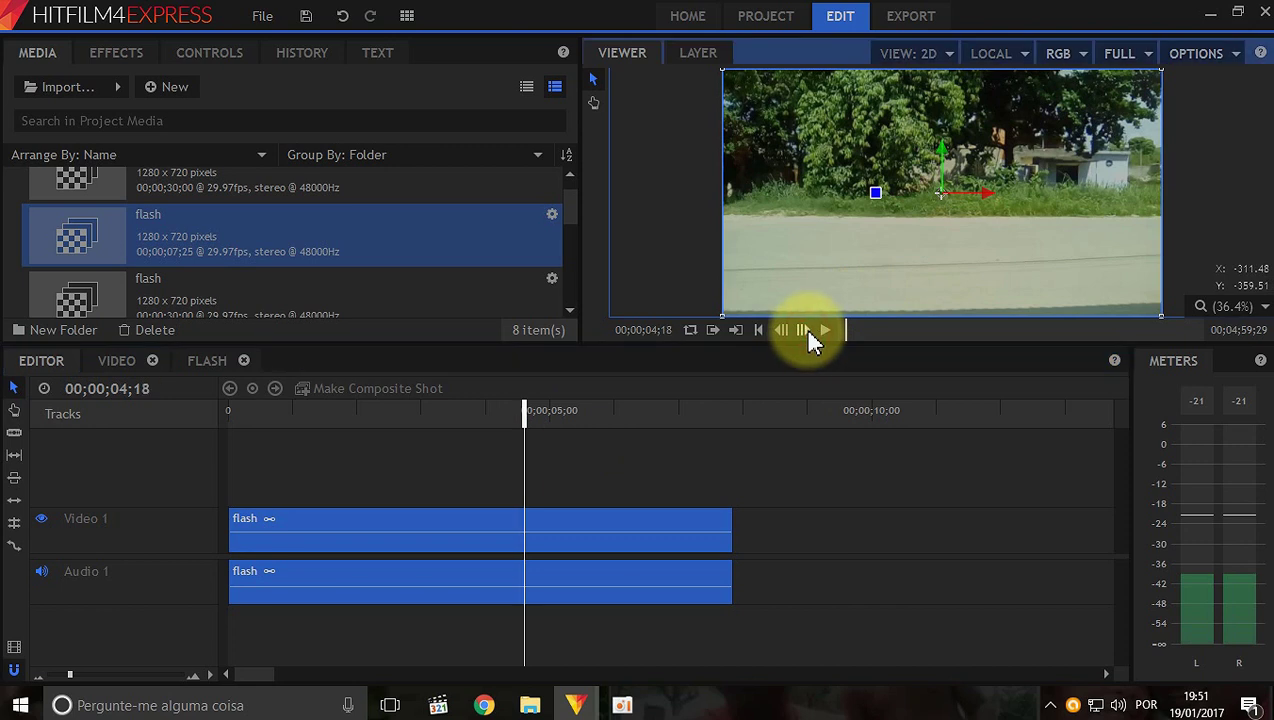
{"action": "left_click", "coordinate": [809, 331]}
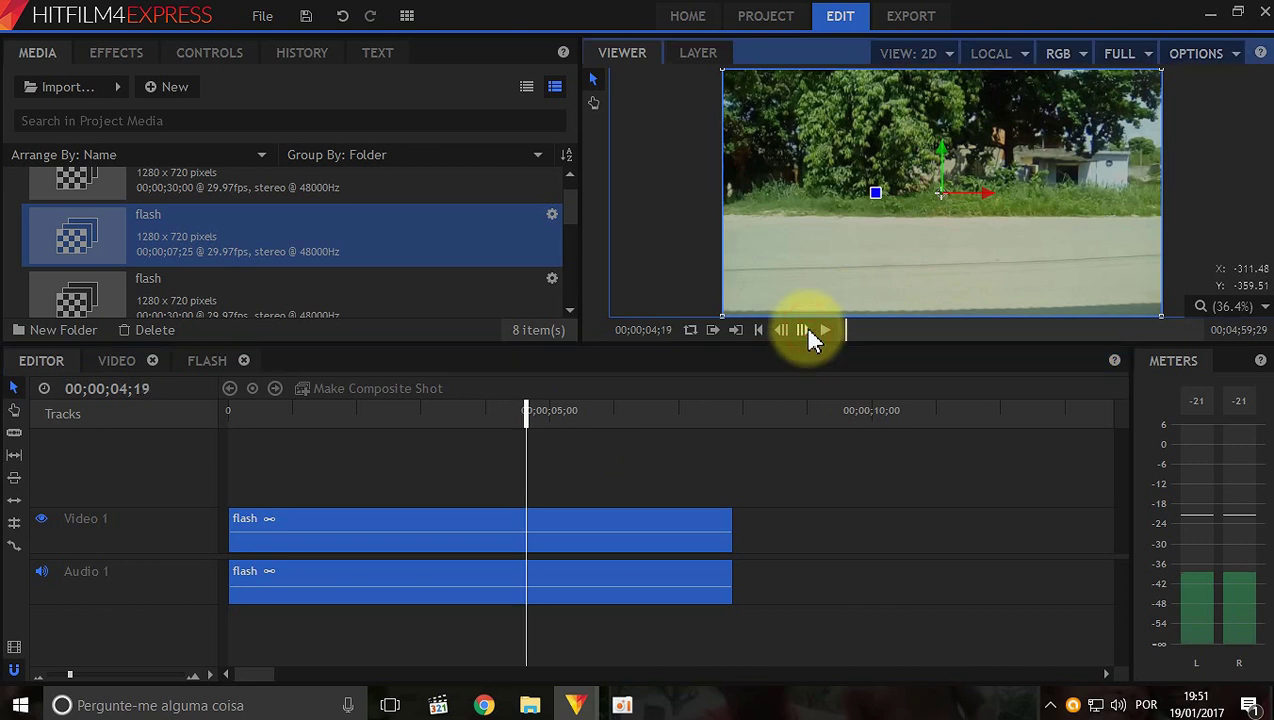
{"action": "left_click", "coordinate": [809, 331]}
{"action": "left_click", "coordinate": [809, 331]}
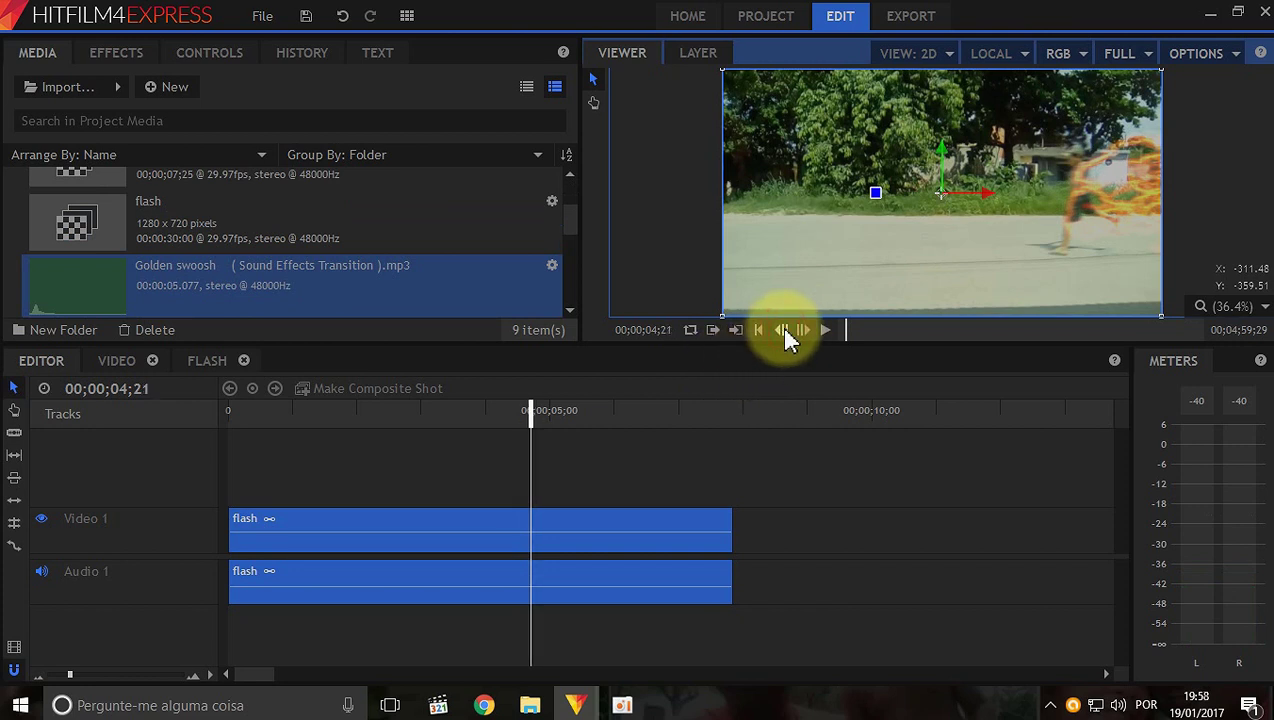
{"action": "left_click", "coordinate": [784, 331]}
{"action": "left_click", "coordinate": [784, 331]}
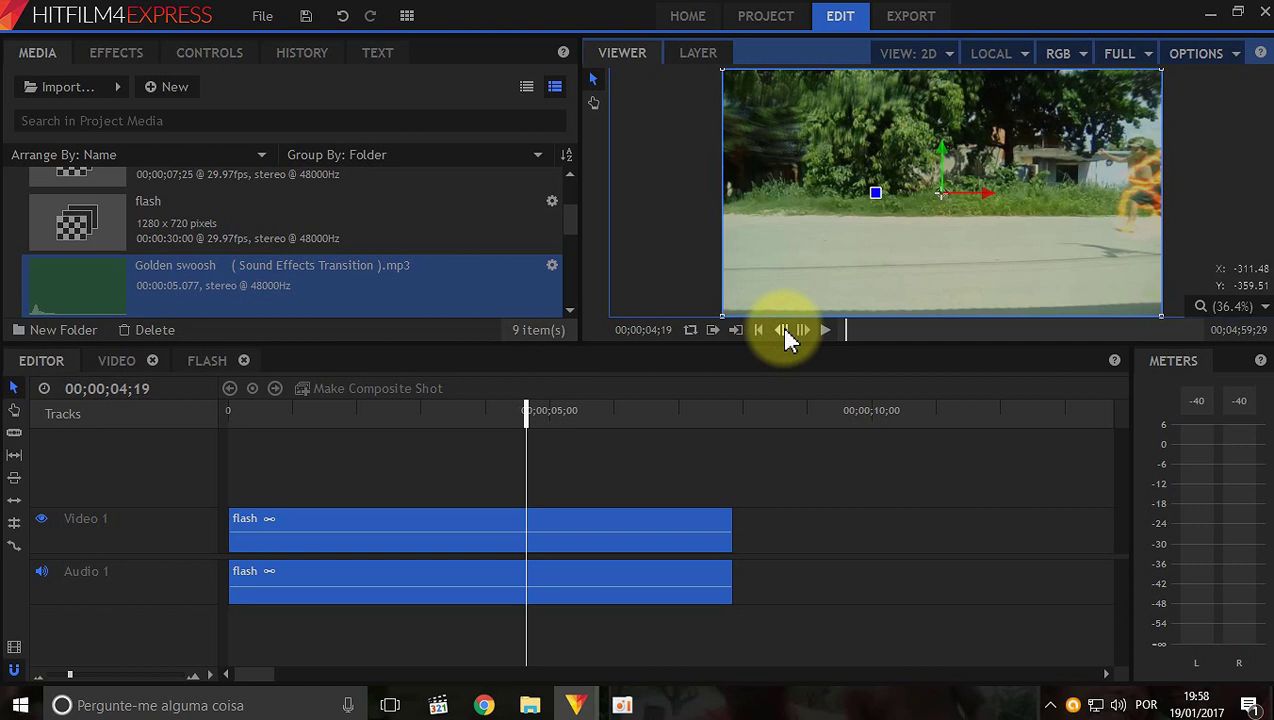
{"action": "left_click", "coordinate": [784, 331]}
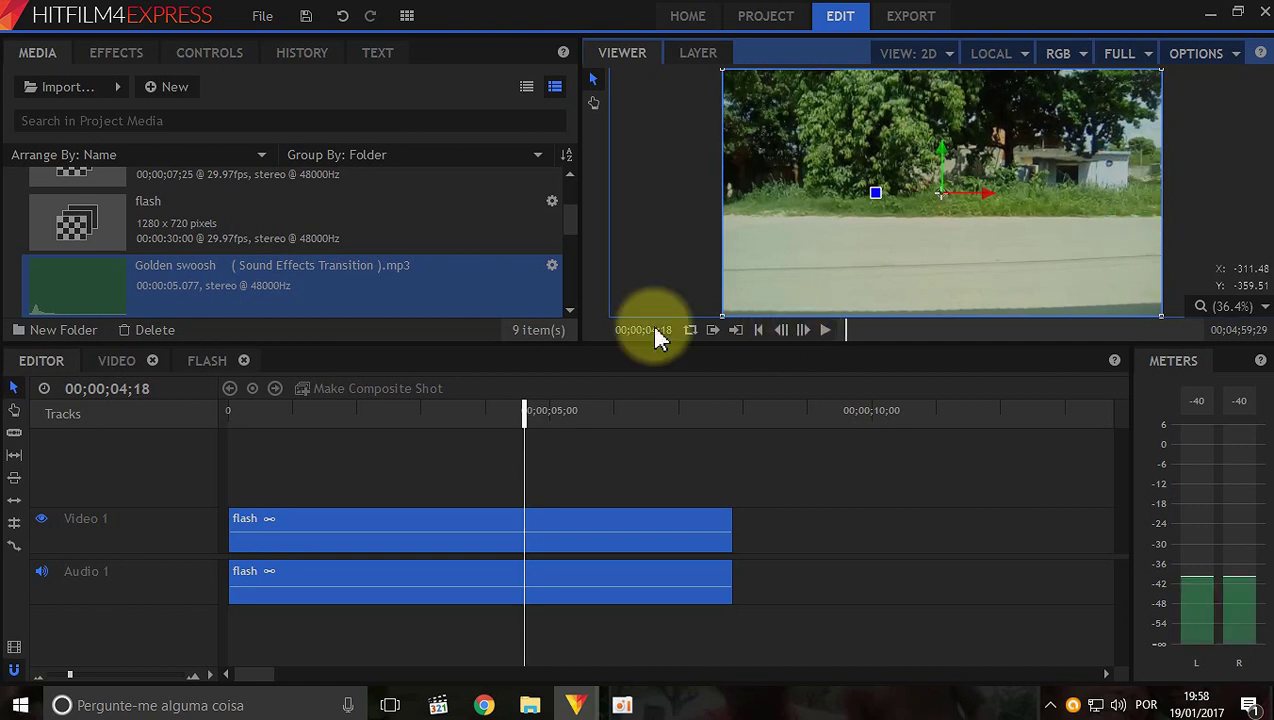
Add the Golden swoosh sound effect on a second audio track, starting at 00;00;04;21 where the runner enters.
{"action": "left_click_drag", "start_coordinate": [61, 269], "coordinate": [526, 631]}
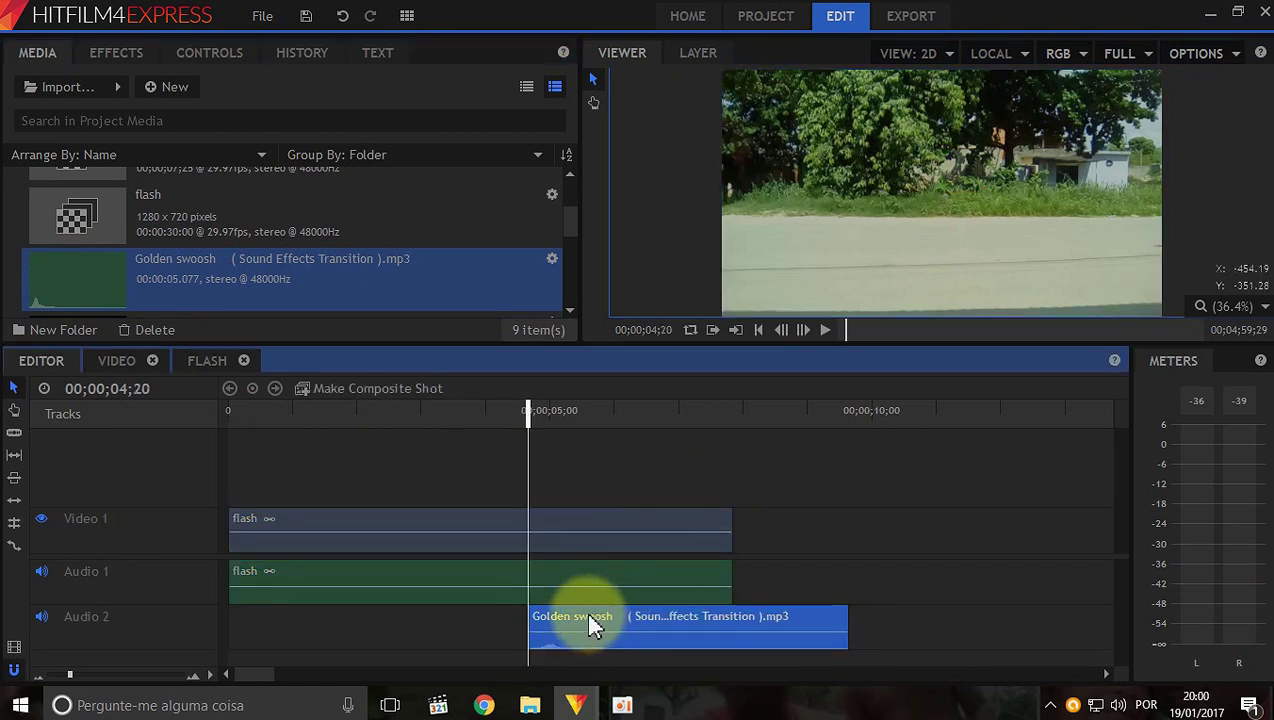
{"action": "left_click", "coordinate": [803, 330]}
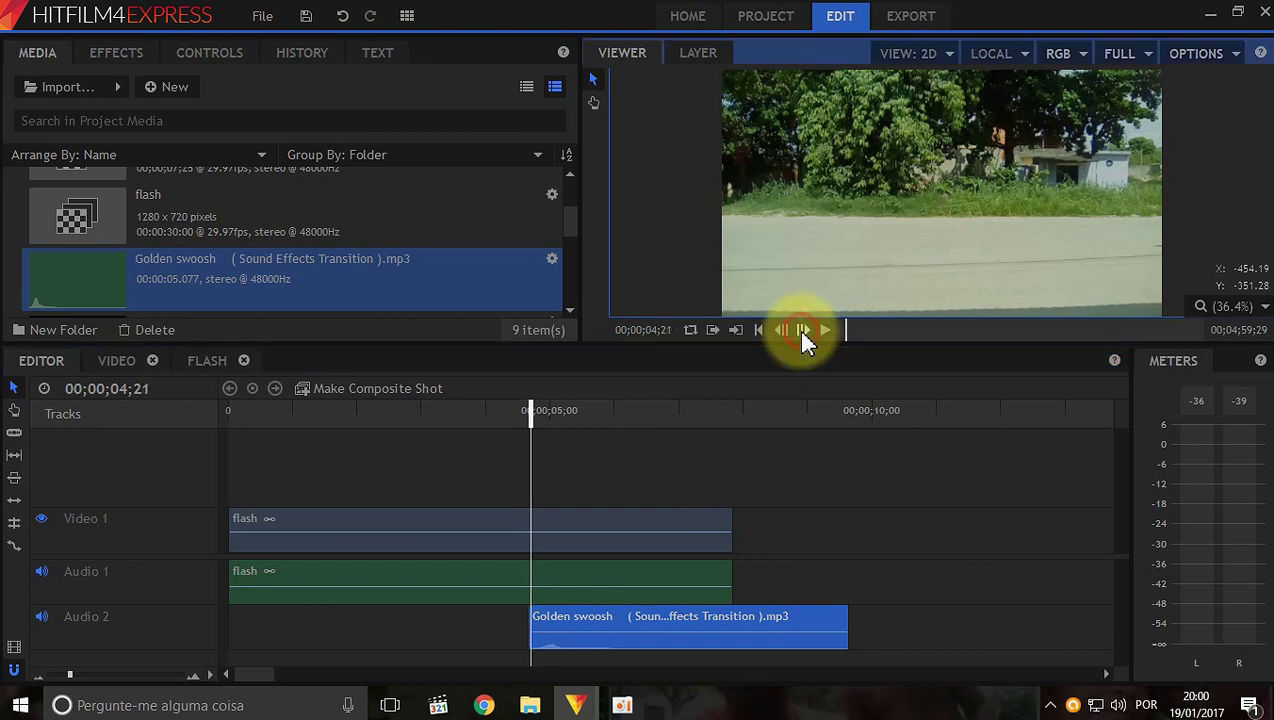
{"action": "left_click", "coordinate": [803, 330]}
{"action": "left_click", "coordinate": [803, 330]}
{"action": "left_click", "coordinate": [803, 330]}
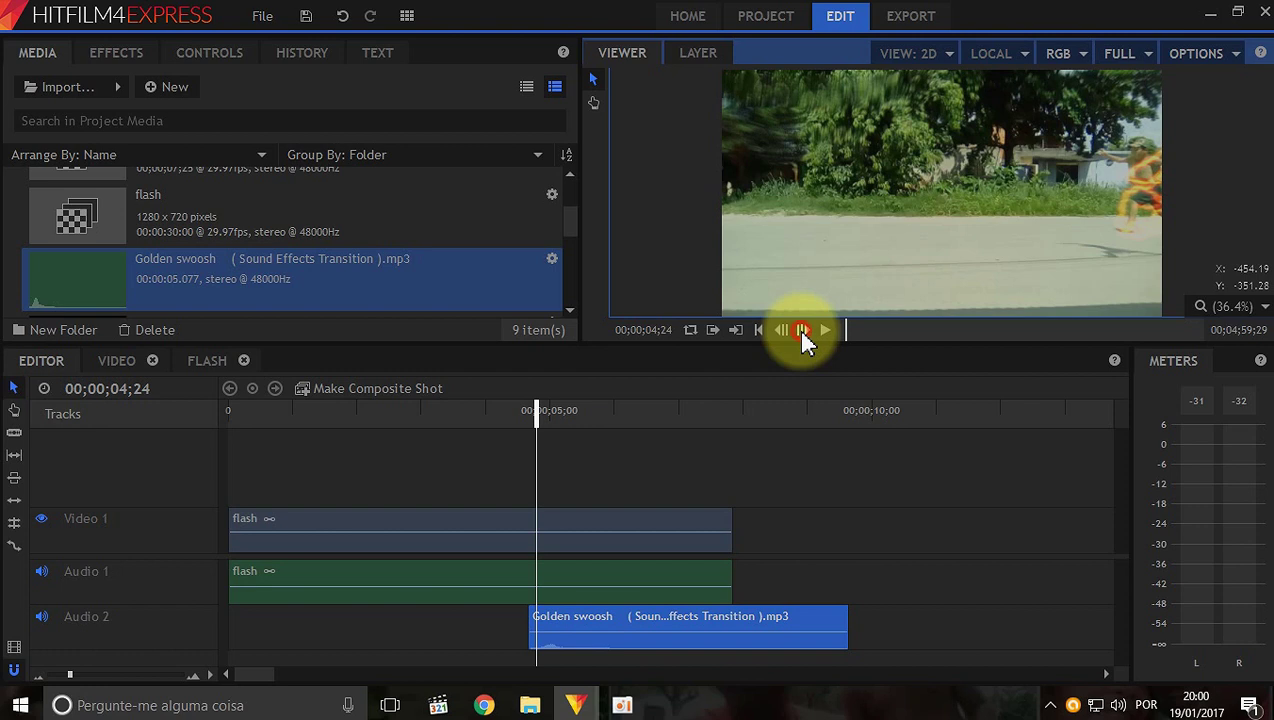
{"action": "left_click", "coordinate": [781, 330]}
{"action": "left_click", "coordinate": [781, 330]}
{"action": "left_click", "coordinate": [781, 330]}
{"action": "key", "text": "equal"}
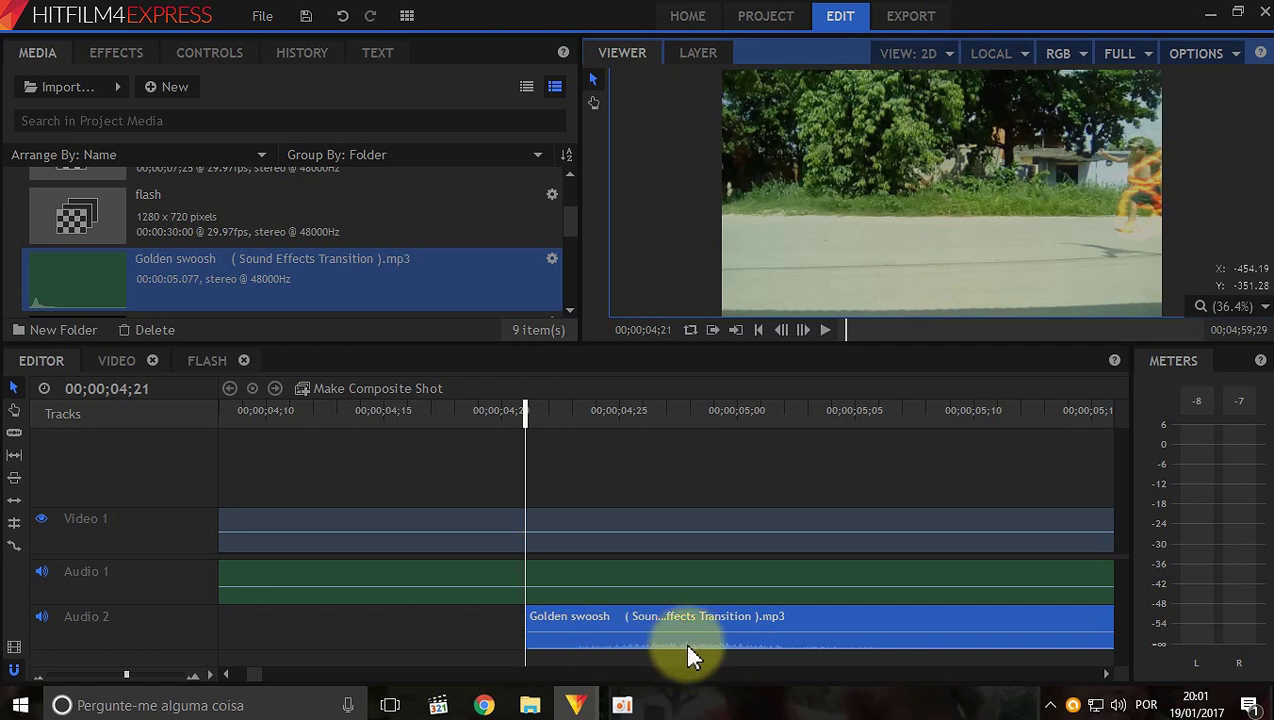
Set the timeline's audio track size to Large.
{"action": "left_click", "coordinate": [210, 676]}
{"action": "mouse_move", "coordinate": [256, 662]}
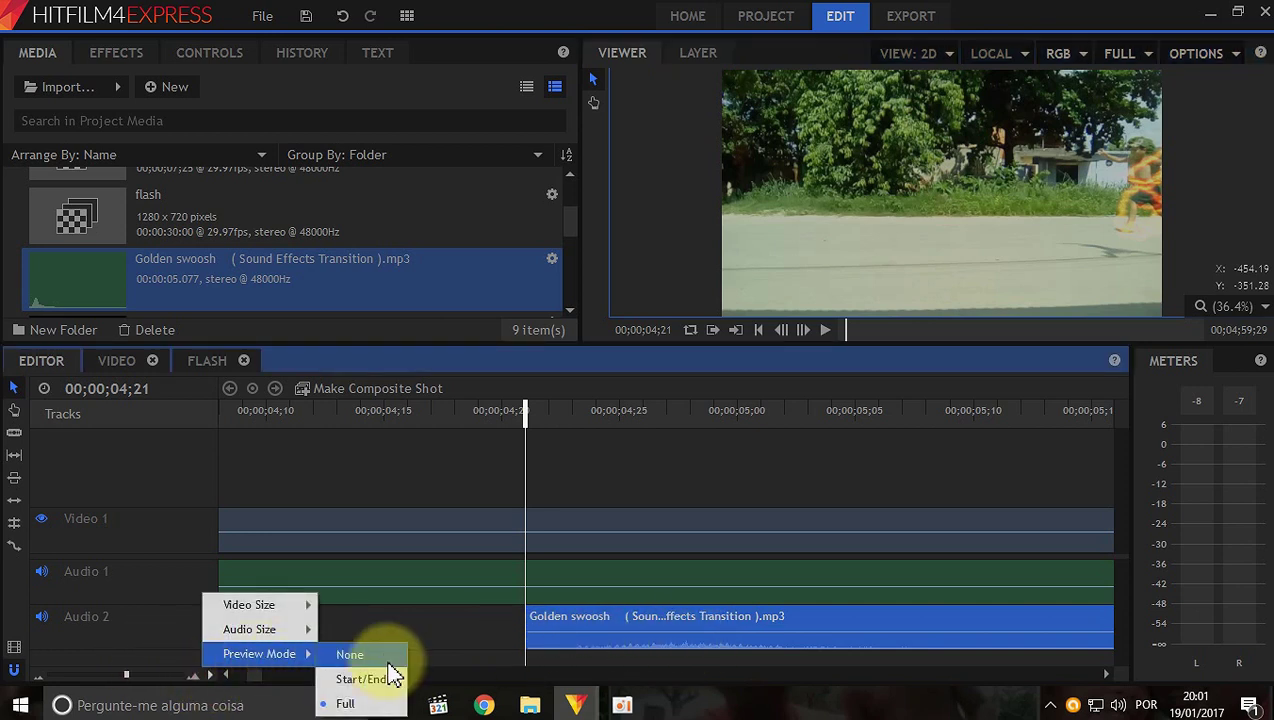
{"action": "mouse_move", "coordinate": [262, 629]}
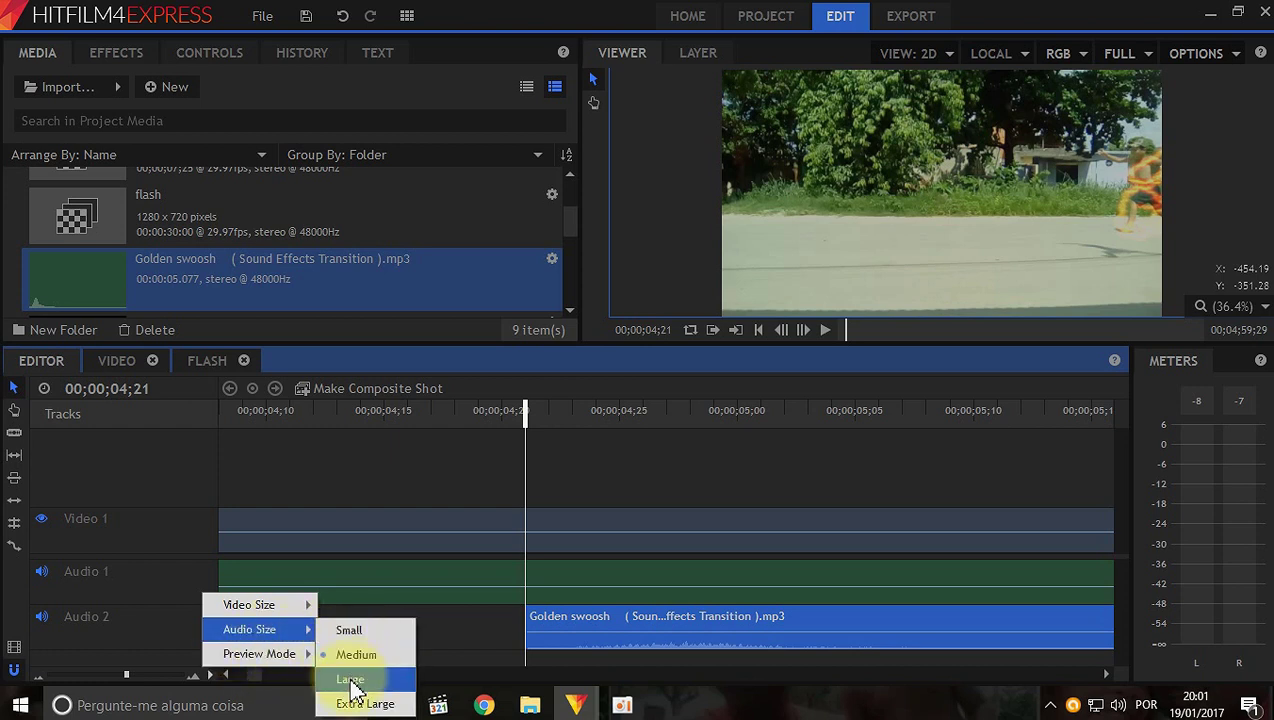
{"action": "left_click", "coordinate": [352, 654]}
Shift the Golden swoosh clip slightly earlier and trim its end to 00;00;05;00.
{"action": "scroll", "coordinate": [275, 651], "scroll_direction": "down", "scroll_amount": 3}
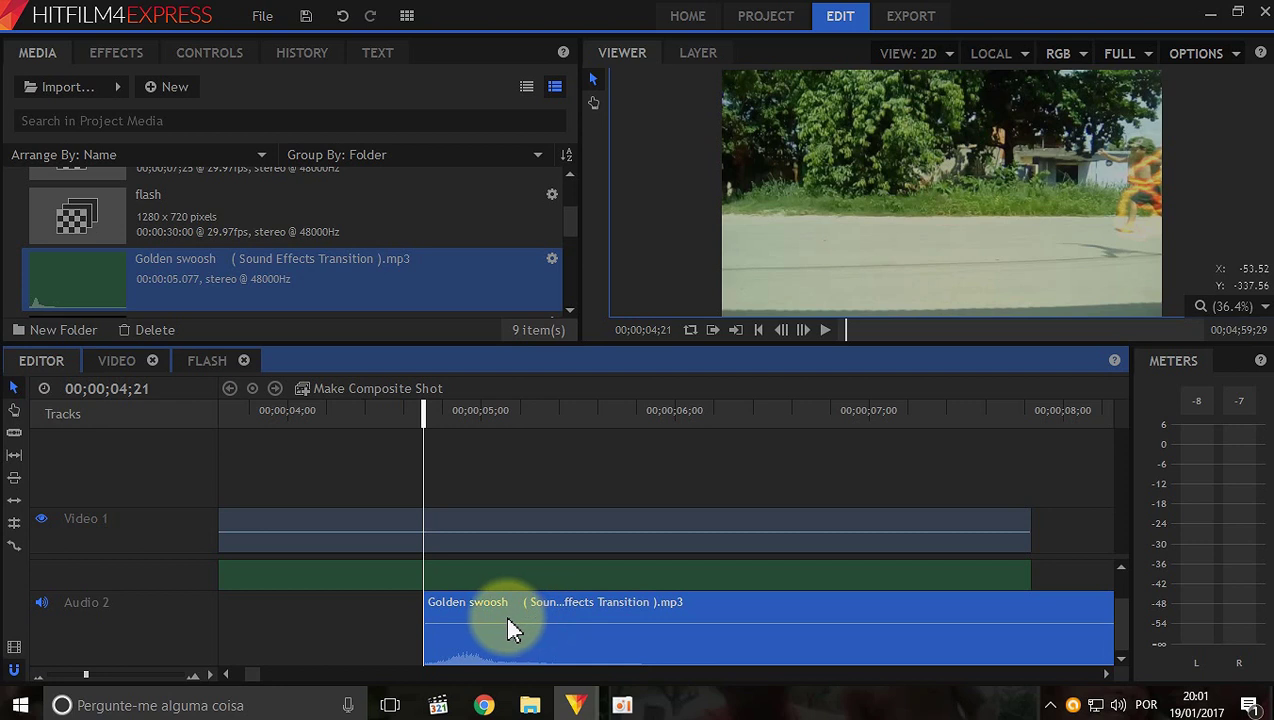
{"action": "left_click_drag", "start_coordinate": [507, 621], "coordinate": [505, 628]}
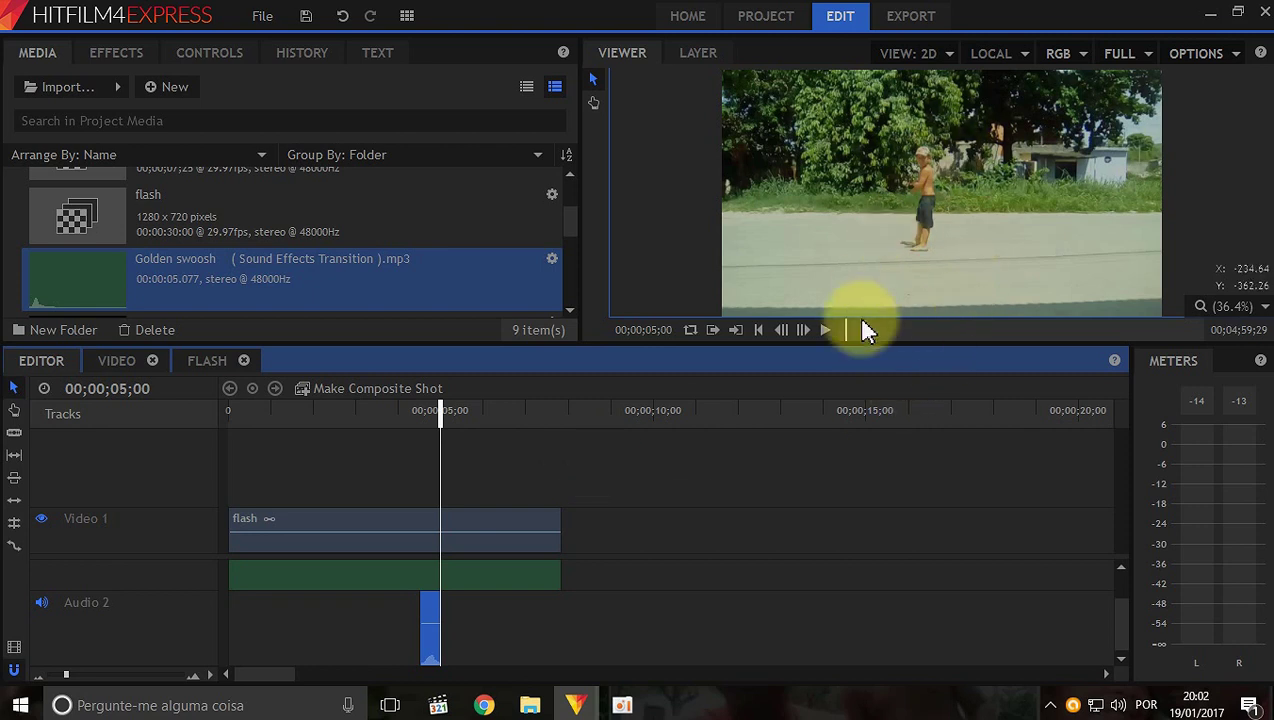
{"action": "mouse_move", "coordinate": [862, 320]}
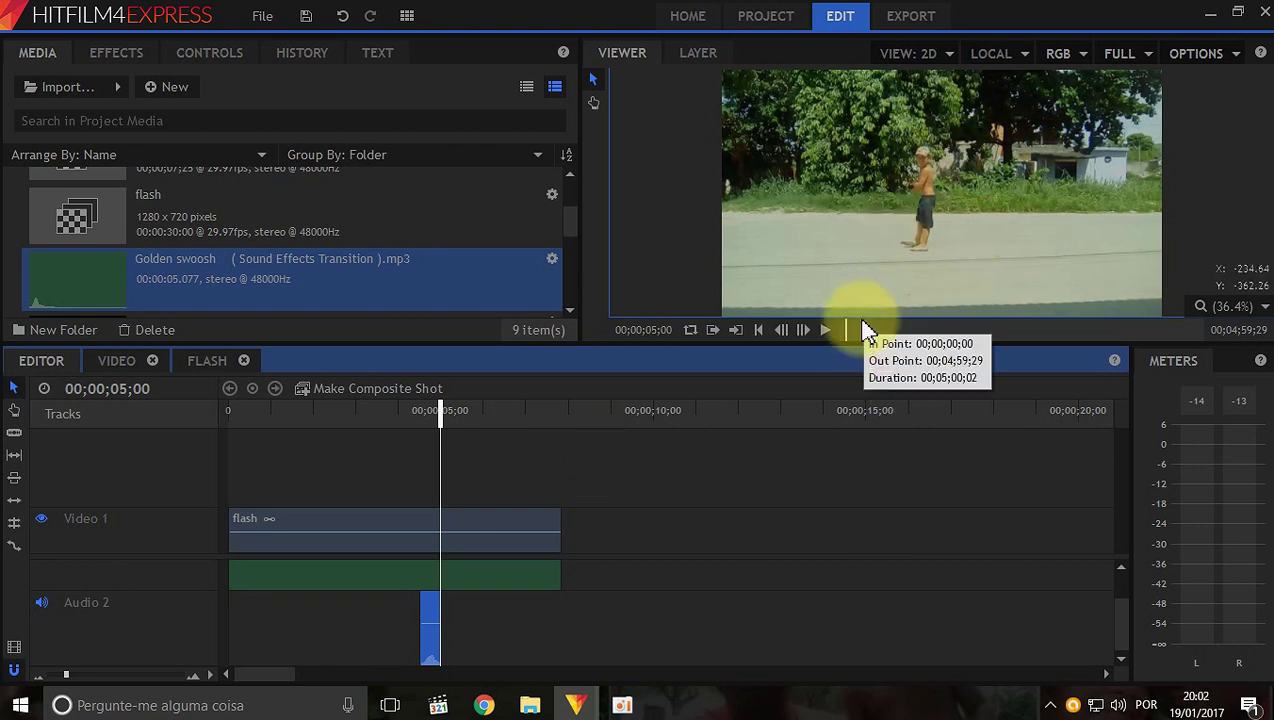